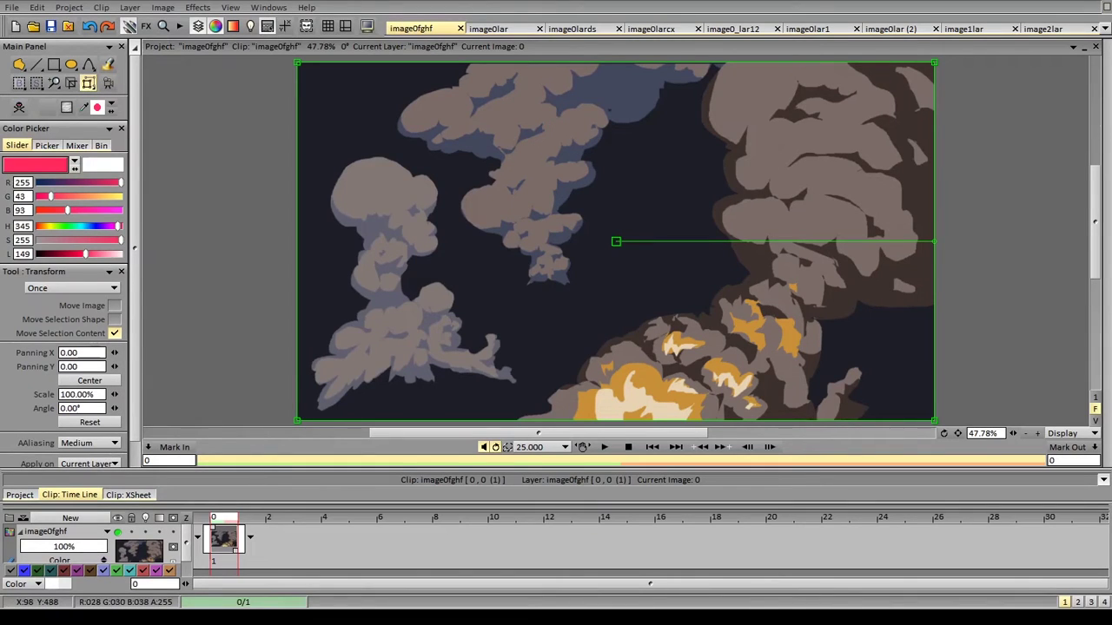
Leave the Transform tool, activate the filled freehand shape tool and zoom the canvas out to 44.14%
{"action": "left_click_drag", "start_coordinate": [349, 237], "coordinate": [315, 223]}
{"action": "key", "text": "Escape"}
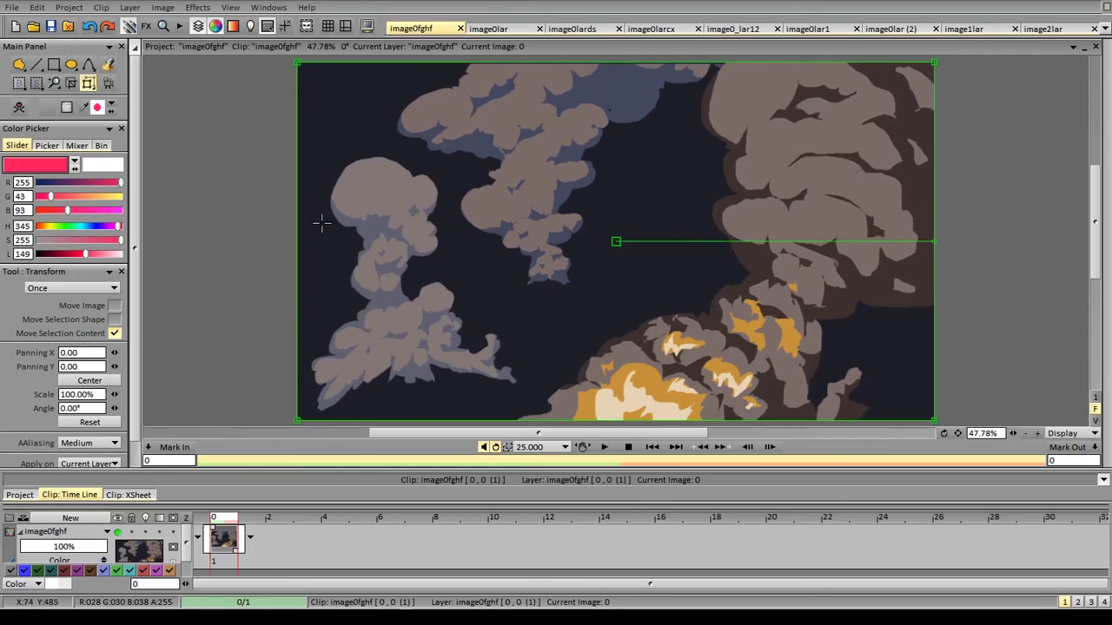
{"action": "key", "text": "f"}
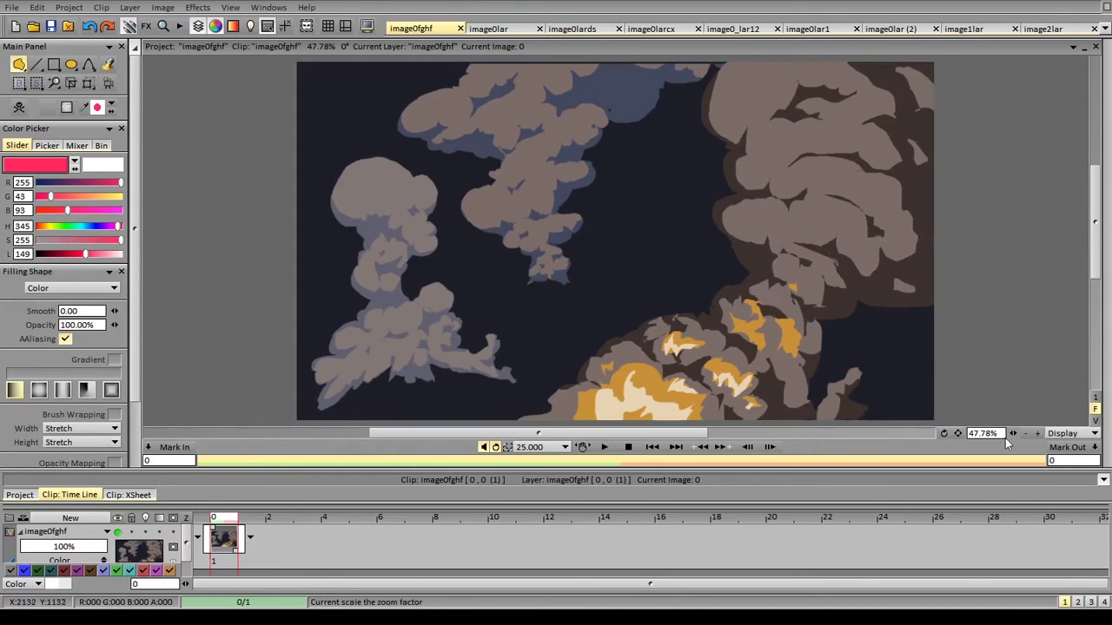
{"action": "left_click", "coordinate": [1033, 434]}
{"action": "left_click", "coordinate": [1032, 434]}
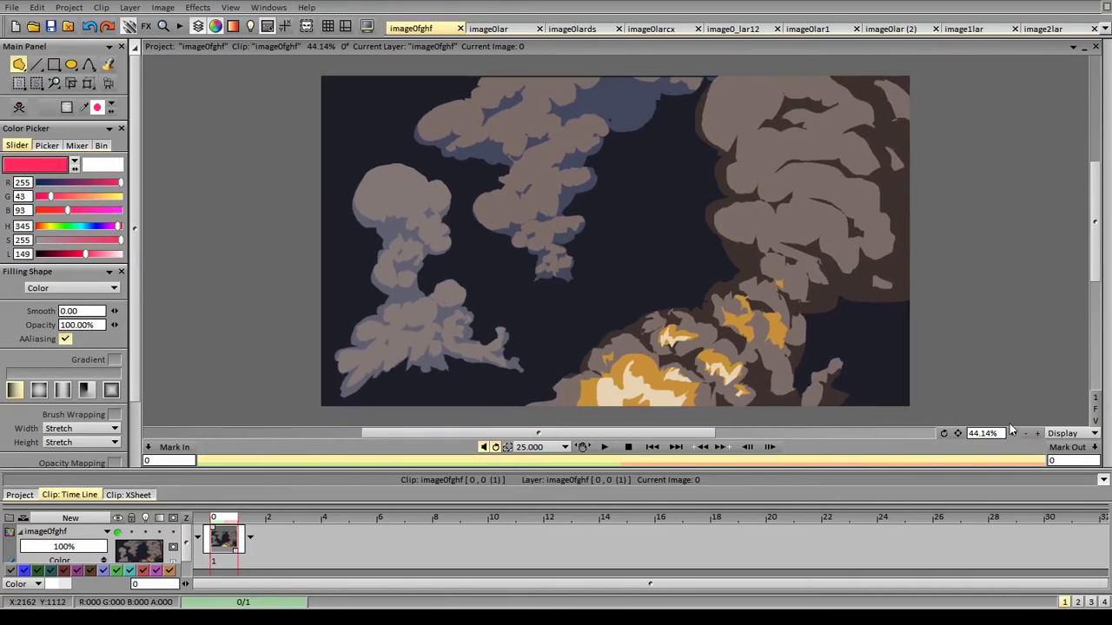
{"action": "left_click", "coordinate": [501, 216]}
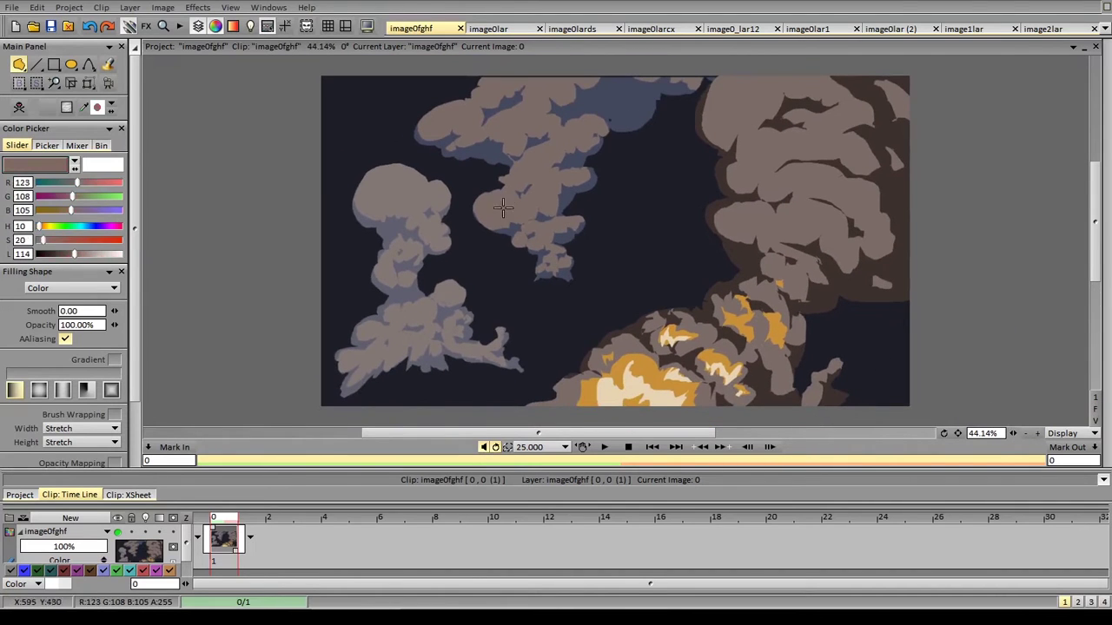
{"action": "left_click_drag", "start_coordinate": [504, 192], "coordinate": [510, 230]}
{"action": "left_click_drag", "start_coordinate": [507, 187], "coordinate": [516, 216]}
{"action": "key", "text": "ctrl+z"}
{"action": "key", "text": "ctrl+z"}
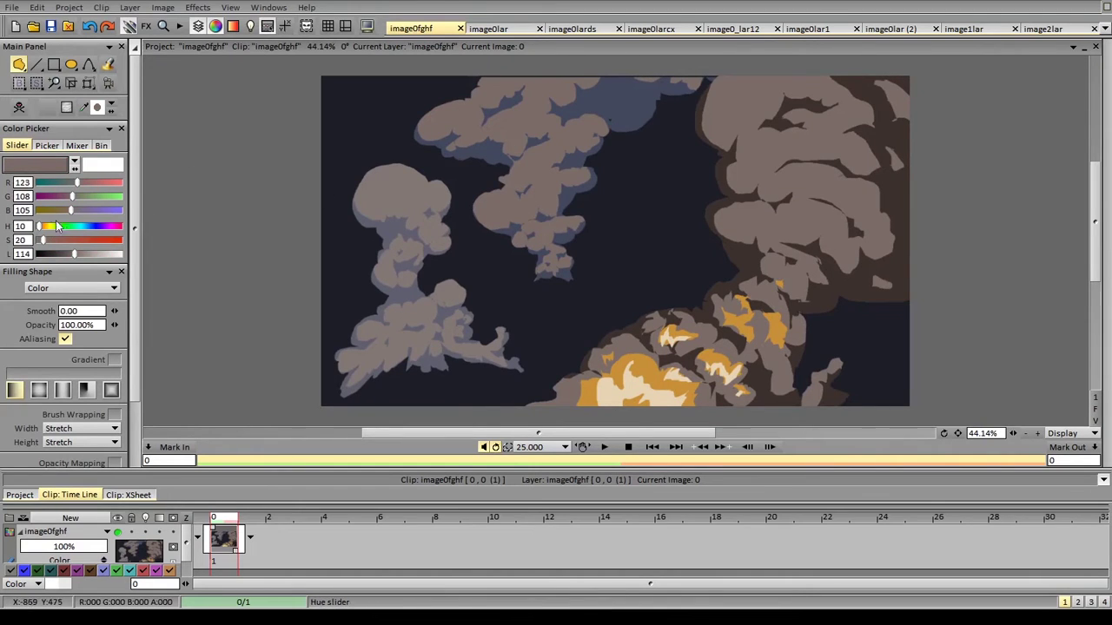
Set the drawing colour to fully saturated red, add a new layer with Hold post-behaviour and activate the PenBrush
{"action": "left_click_drag", "start_coordinate": [95, 227], "coordinate": [150, 246]}
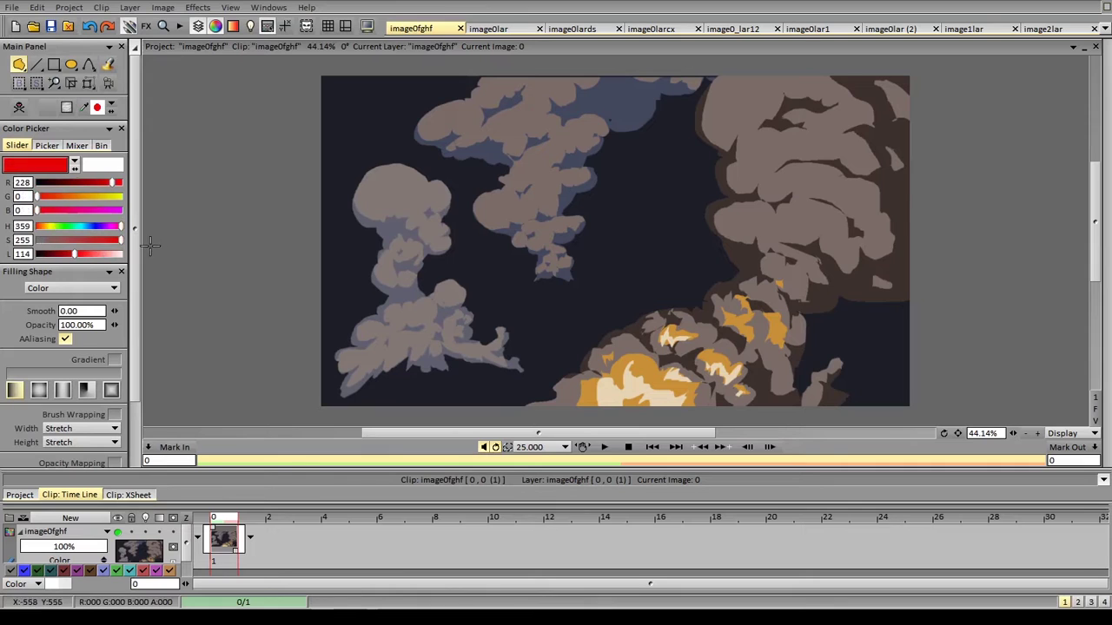
{"action": "key", "text": "ctrl+shift+n"}
{"action": "left_click", "coordinate": [251, 539]}
{"action": "left_click", "coordinate": [266, 568]}
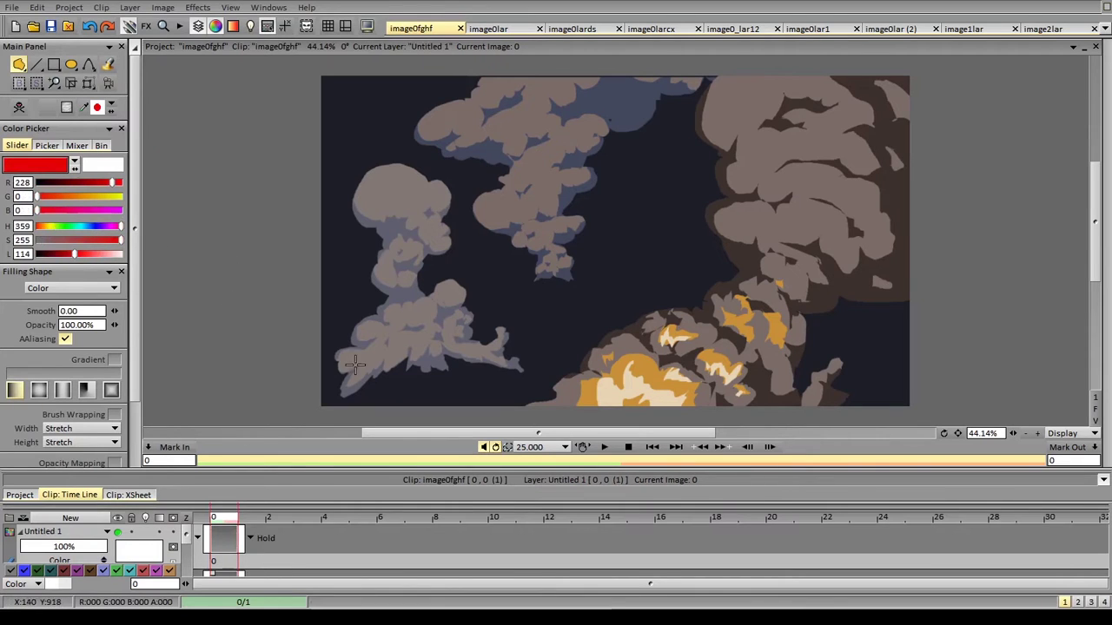
{"action": "key", "text": "b"}
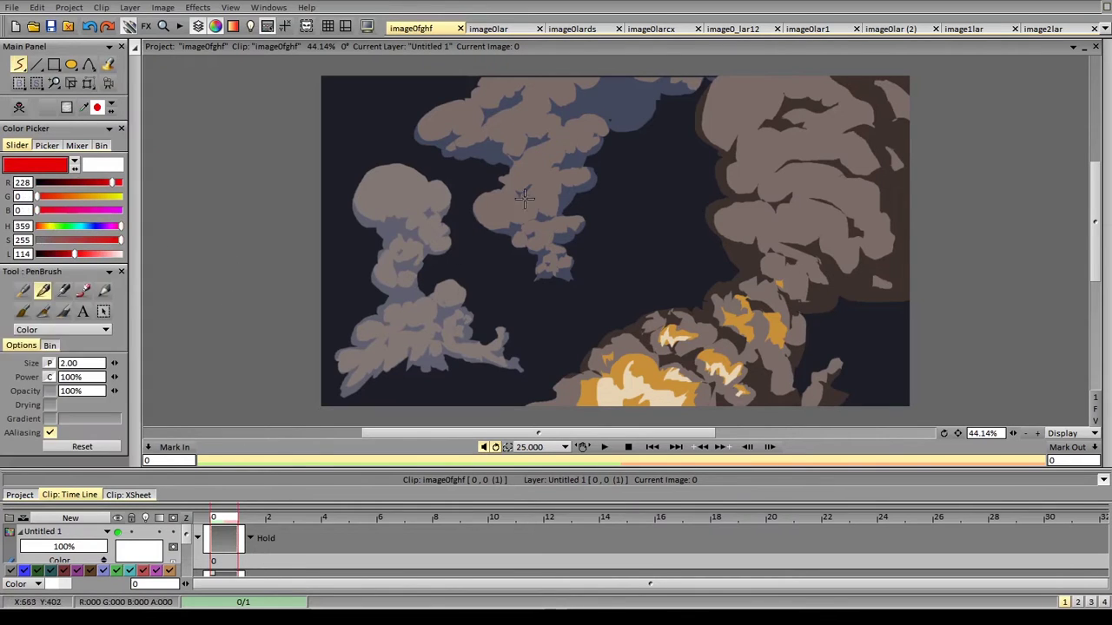
{"action": "mouse_move", "coordinate": [492, 243]}
{"action": "left_mouse_down"}
{"action": "mouse_move", "coordinate": [570, 241]}
{"action": "mouse_move", "coordinate": [583, 175]}
{"action": "mouse_move", "coordinate": [485, 183]}
{"action": "mouse_move", "coordinate": [492, 242]}
{"action": "left_mouse_up"}
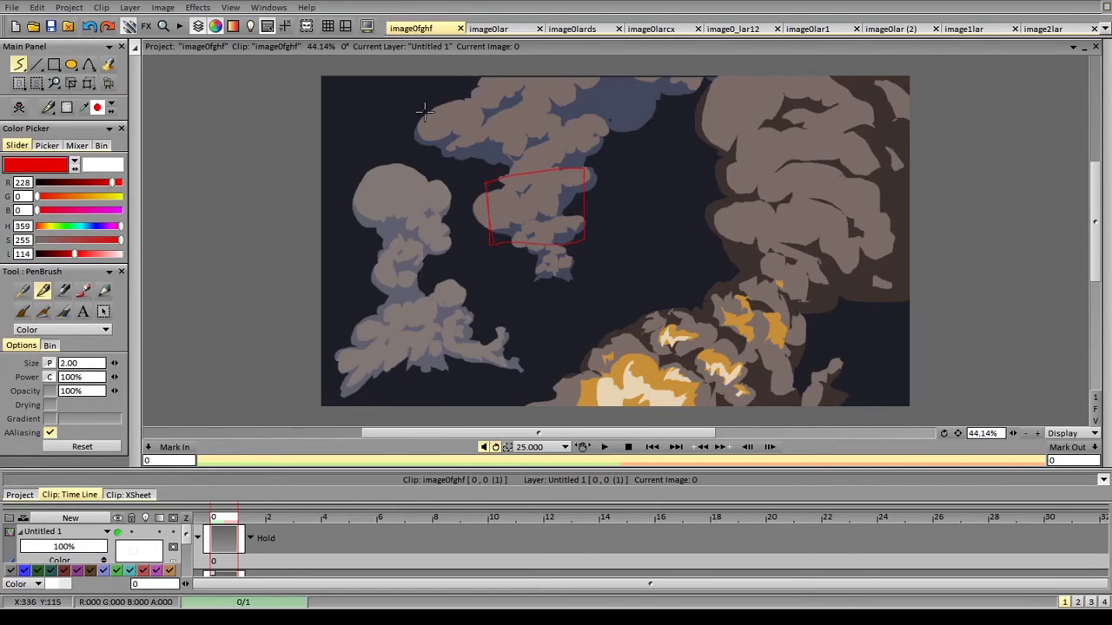
{"action": "mouse_move", "coordinate": [468, 155]}
{"action": "left_mouse_down"}
{"action": "mouse_move", "coordinate": [588, 150]}
{"action": "mouse_move", "coordinate": [578, 91]}
{"action": "mouse_move", "coordinate": [436, 154]}
{"action": "mouse_move", "coordinate": [576, 159]}
{"action": "mouse_move", "coordinate": [595, 130]}
{"action": "mouse_move", "coordinate": [581, 85]}
{"action": "mouse_move", "coordinate": [450, 91]}
{"action": "left_mouse_up"}
{"action": "key", "text": "ctrl+z"}
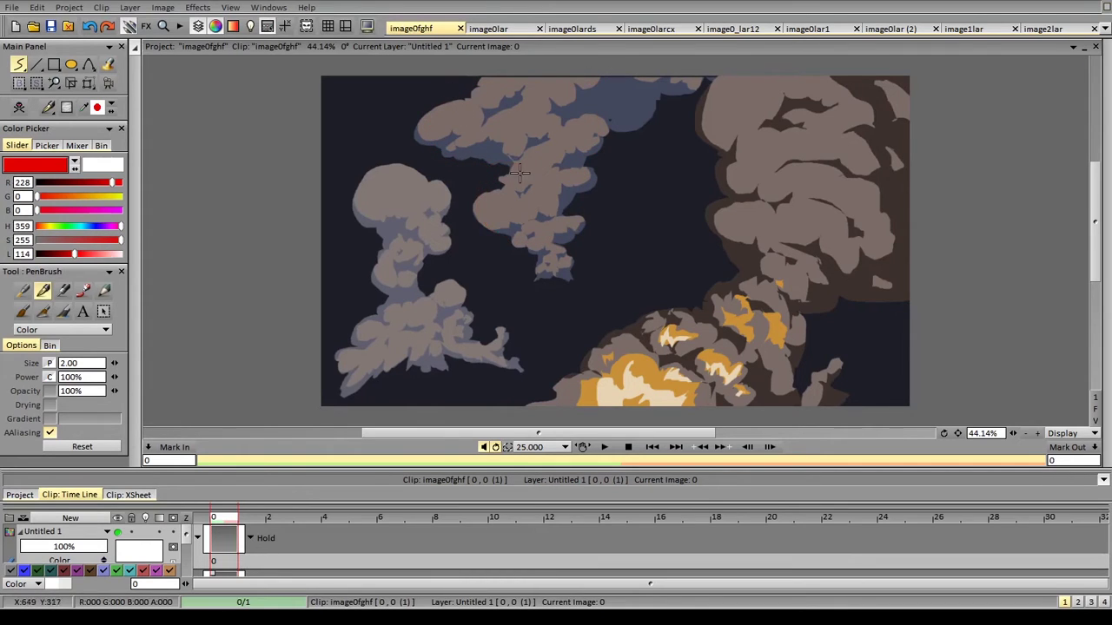
{"action": "left_click_drag", "start_coordinate": [507, 164], "coordinate": [513, 221]}
{"action": "key", "text": "ctrl+z"}
{"action": "mouse_move", "coordinate": [519, 160]}
{"action": "left_mouse_down"}
{"action": "mouse_move", "coordinate": [500, 206]}
{"action": "mouse_move", "coordinate": [485, 188]}
{"action": "mouse_move", "coordinate": [511, 238]}
{"action": "left_mouse_up"}
{"action": "key", "text": "ctrl+z"}
{"action": "left_click_drag", "start_coordinate": [481, 192], "coordinate": [522, 235]}
{"action": "key", "text": "ctrl+z"}
Sketch red rounded outlines around the main lobes of the middle smoke plume, from its narrow base to the image's upper edge
{"action": "mouse_move", "coordinate": [491, 191]}
{"action": "left_mouse_down"}
{"action": "mouse_move", "coordinate": [487, 226]}
{"action": "mouse_move", "coordinate": [519, 227]}
{"action": "mouse_move", "coordinate": [548, 258]}
{"action": "mouse_move", "coordinate": [533, 276]}
{"action": "mouse_move", "coordinate": [571, 273]}
{"action": "mouse_move", "coordinate": [559, 236]}
{"action": "mouse_move", "coordinate": [577, 234]}
{"action": "mouse_move", "coordinate": [576, 210]}
{"action": "mouse_move", "coordinate": [540, 205]}
{"action": "mouse_move", "coordinate": [568, 198]}
{"action": "mouse_move", "coordinate": [582, 154]}
{"action": "left_mouse_up"}
{"action": "mouse_move", "coordinate": [475, 88]}
{"action": "left_mouse_down"}
{"action": "mouse_move", "coordinate": [442, 115]}
{"action": "mouse_move", "coordinate": [439, 149]}
{"action": "mouse_move", "coordinate": [470, 158]}
{"action": "mouse_move", "coordinate": [488, 142]}
{"action": "mouse_move", "coordinate": [523, 159]}
{"action": "left_mouse_up"}
{"action": "mouse_move", "coordinate": [586, 155]}
{"action": "left_mouse_down"}
{"action": "mouse_move", "coordinate": [585, 116]}
{"action": "mouse_move", "coordinate": [546, 109]}
{"action": "mouse_move", "coordinate": [574, 108]}
{"action": "mouse_move", "coordinate": [586, 127]}
{"action": "mouse_move", "coordinate": [637, 130]}
{"action": "mouse_move", "coordinate": [664, 103]}
{"action": "mouse_move", "coordinate": [681, 105]}
{"action": "mouse_move", "coordinate": [704, 80]}
{"action": "left_mouse_up"}
{"action": "mouse_move", "coordinate": [466, 130]}
{"action": "left_mouse_down"}
{"action": "mouse_move", "coordinate": [478, 140]}
{"action": "mouse_move", "coordinate": [483, 121]}
{"action": "mouse_move", "coordinate": [495, 127]}
{"action": "left_mouse_up"}
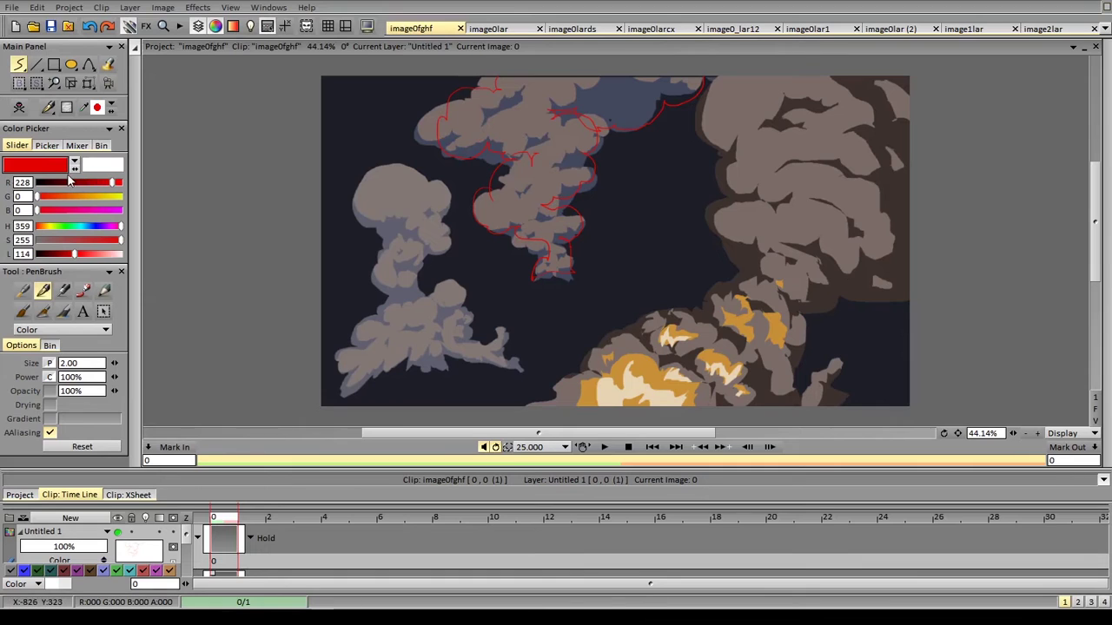
Sample the plume's blue-grey shadow colour and fill a shadow band across the middle of the plume with the filled shape tool
{"action": "left_click", "coordinate": [61, 169]}
{"action": "left_click", "coordinate": [618, 106]}
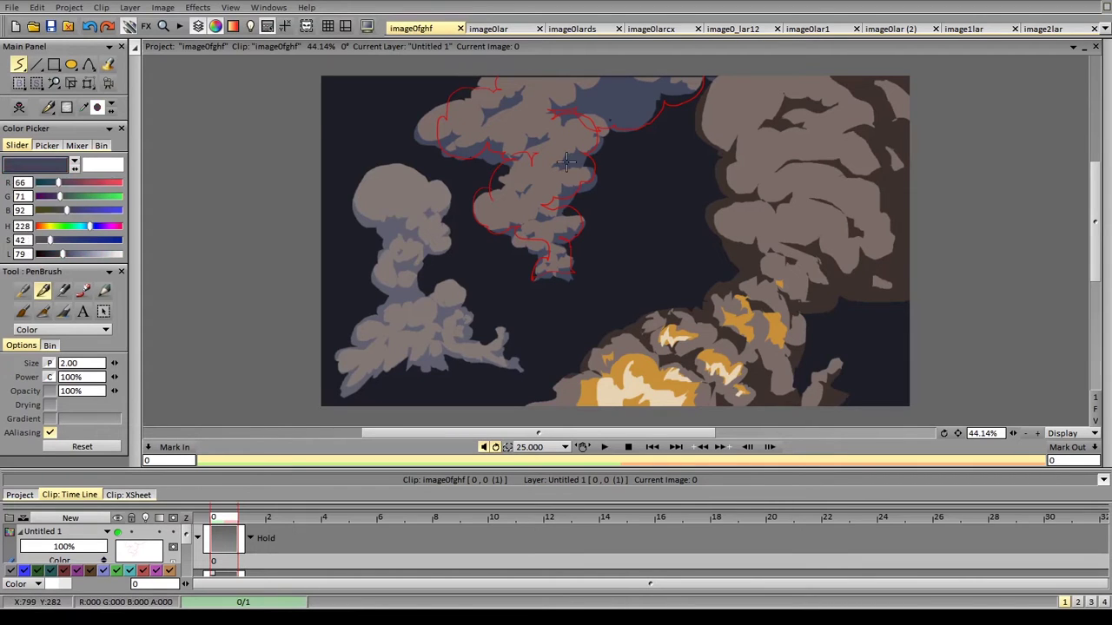
{"action": "key", "text": "shift+d"}
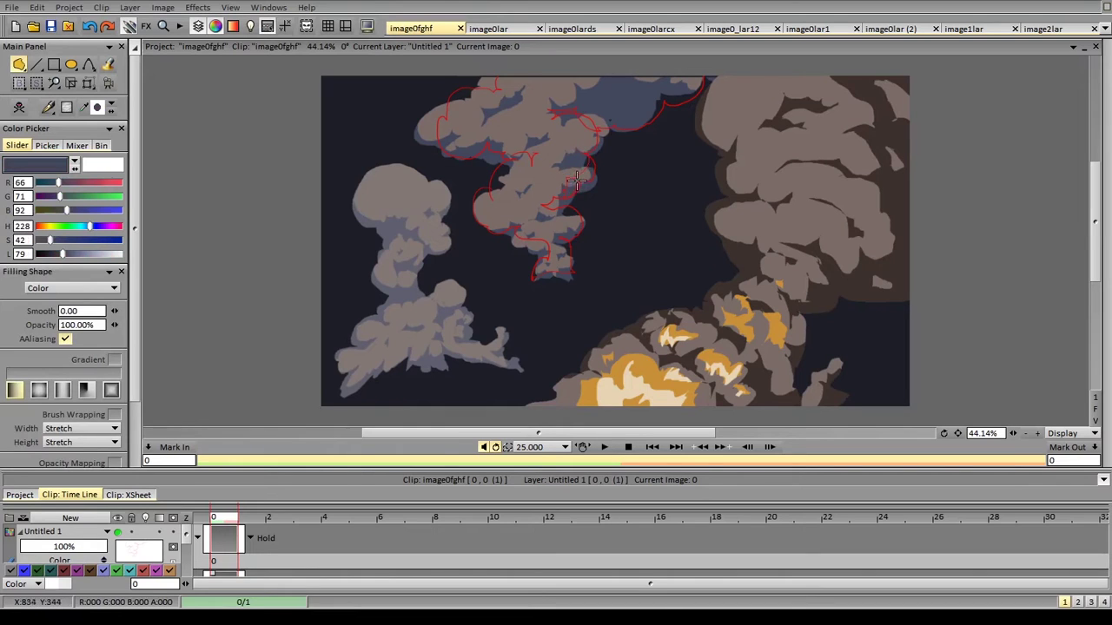
{"action": "left_click_drag", "start_coordinate": [577, 181], "coordinate": [592, 174]}
{"action": "mouse_move", "coordinate": [491, 184]}
{"action": "left_mouse_down"}
{"action": "mouse_move", "coordinate": [532, 197]}
{"action": "mouse_move", "coordinate": [566, 170]}
{"action": "mouse_move", "coordinate": [536, 161]}
{"action": "left_mouse_up"}
{"action": "key", "text": "ctrl+z"}
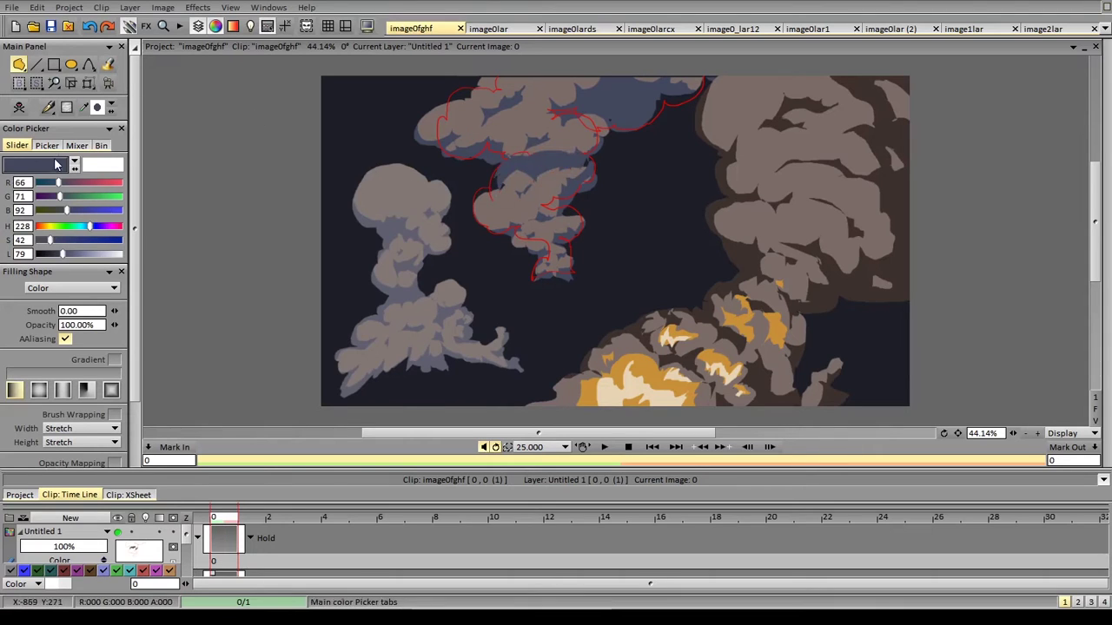
Build up the plume's middle with sampled brown-grey light patches and a larger blue-grey shadow below the upper cloud
{"action": "left_click", "coordinate": [526, 187]}
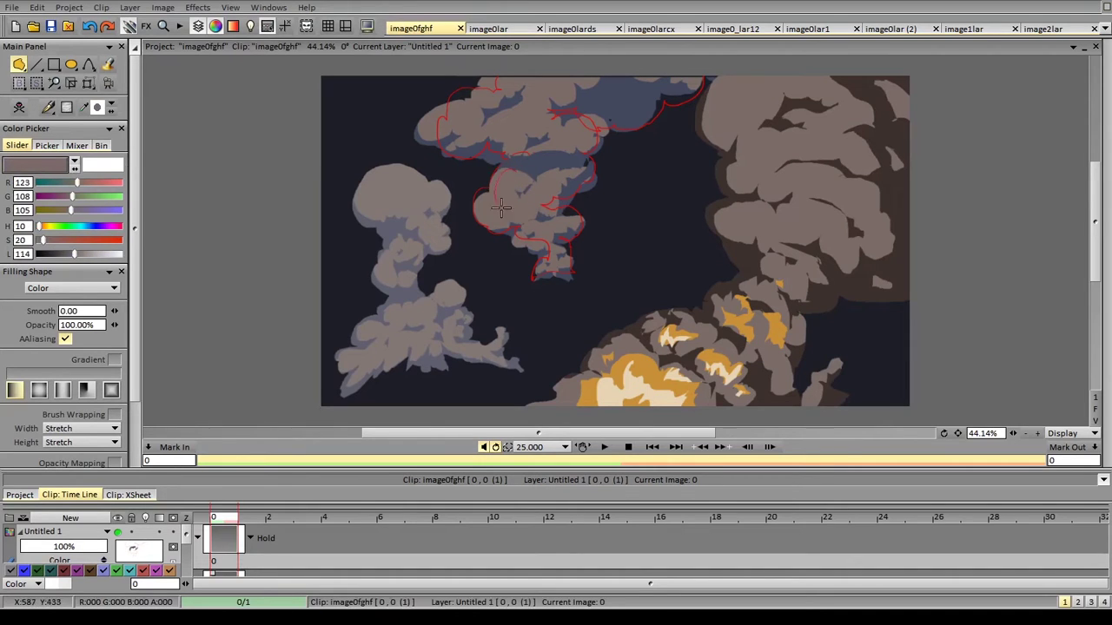
{"action": "left_click", "coordinate": [522, 165]}
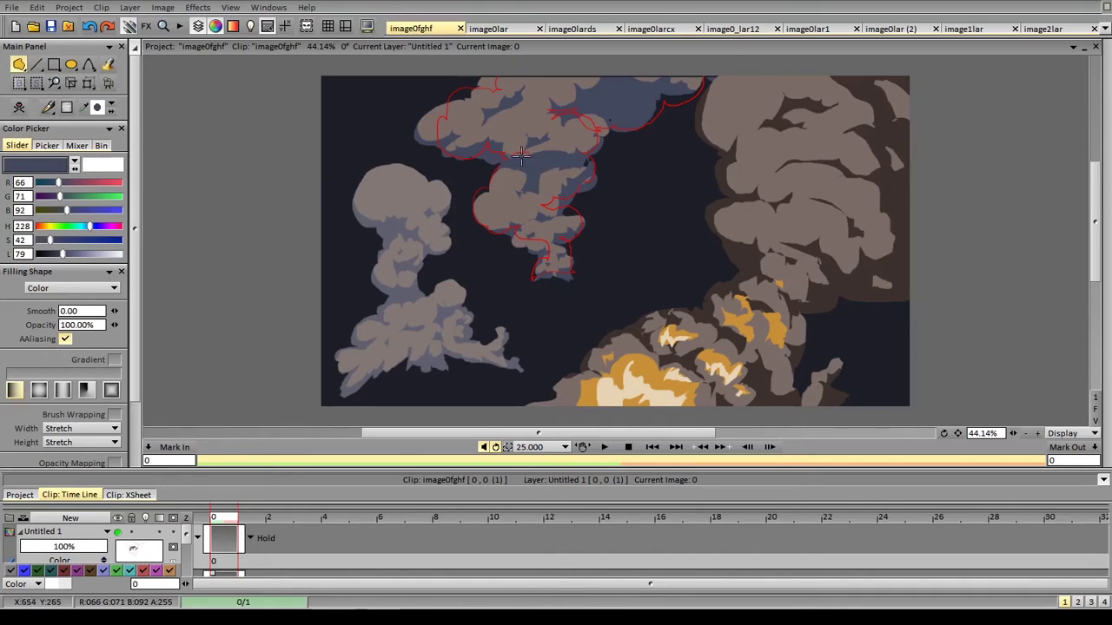
{"action": "mouse_move", "coordinate": [544, 133]}
{"action": "left_mouse_down"}
{"action": "mouse_move", "coordinate": [571, 138]}
{"action": "mouse_move", "coordinate": [561, 153]}
{"action": "mouse_move", "coordinate": [580, 136]}
{"action": "left_mouse_up"}
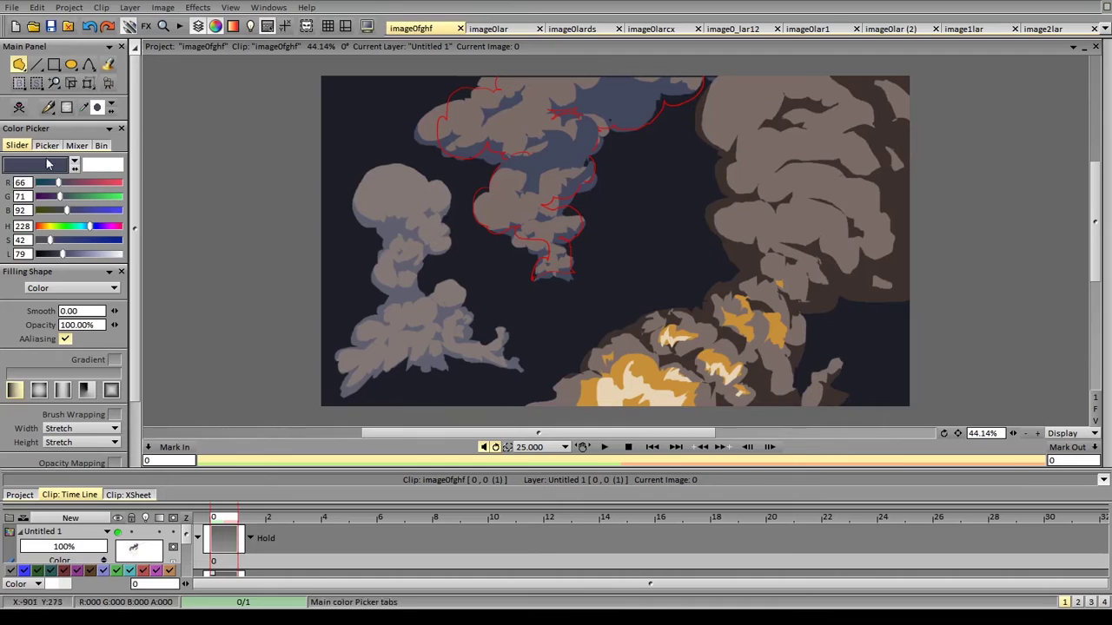
{"action": "left_click", "coordinate": [536, 152]}
{"action": "mouse_move", "coordinate": [533, 151]}
{"action": "left_mouse_down"}
{"action": "mouse_move", "coordinate": [552, 152]}
{"action": "mouse_move", "coordinate": [533, 148]}
{"action": "left_mouse_up"}
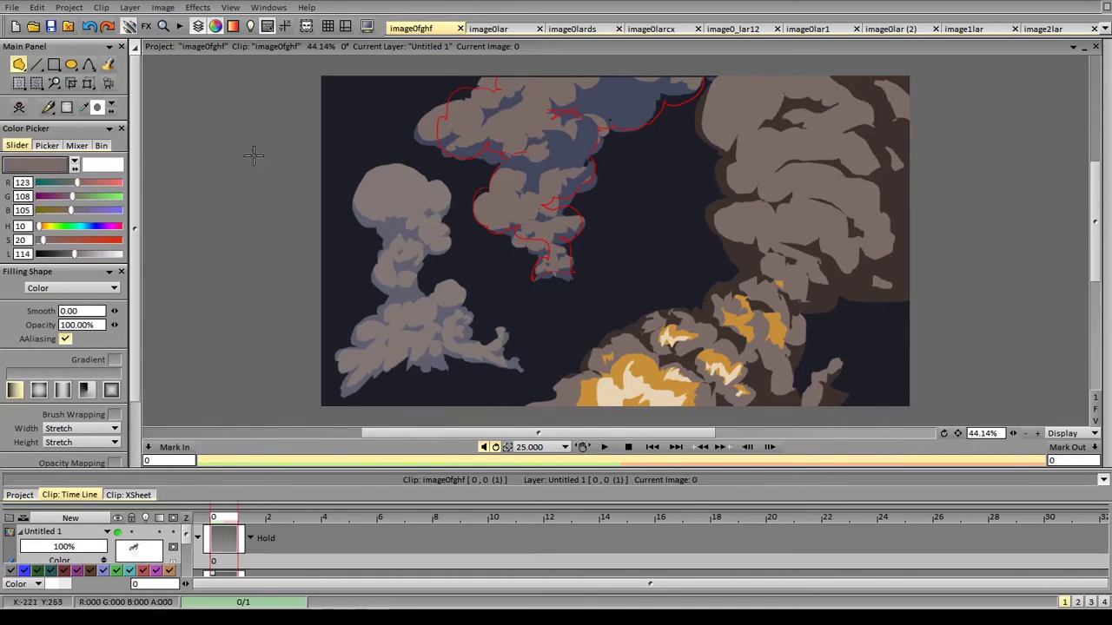
Extend the blue-grey shadow over the plume's lower-middle lobe and break it up with small brown-grey patches
{"action": "left_click", "coordinate": [525, 179], "text": "ctrl"}
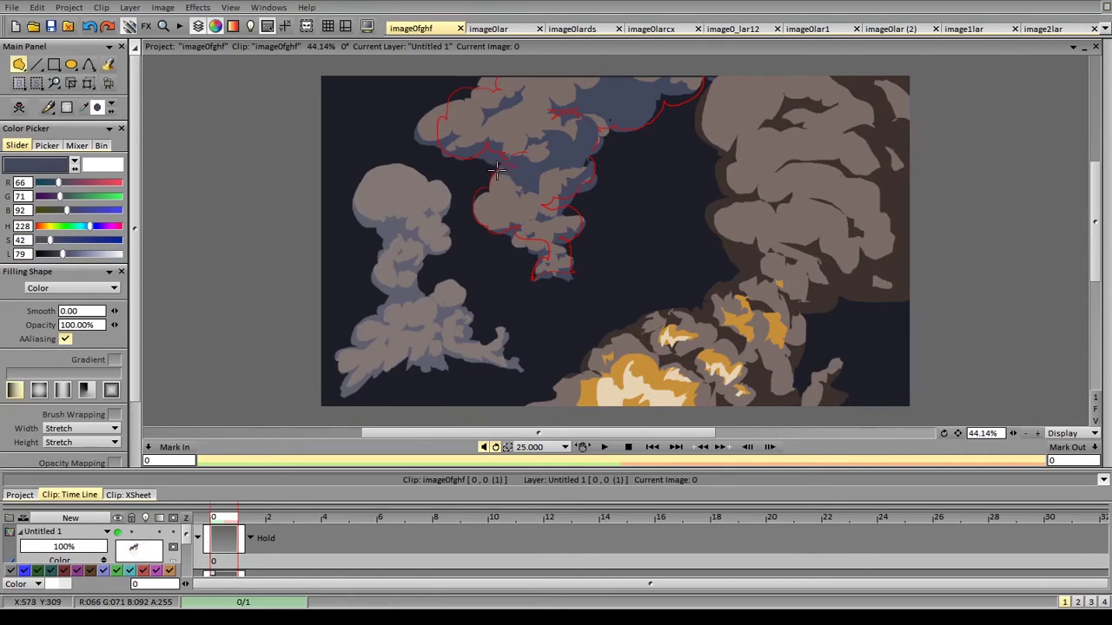
{"action": "mouse_move", "coordinate": [497, 171]}
{"action": "left_mouse_down"}
{"action": "mouse_move", "coordinate": [561, 181]}
{"action": "mouse_move", "coordinate": [539, 183]}
{"action": "mouse_move", "coordinate": [537, 194]}
{"action": "mouse_move", "coordinate": [572, 170]}
{"action": "mouse_move", "coordinate": [541, 189]}
{"action": "mouse_move", "coordinate": [561, 169]}
{"action": "left_mouse_up"}
{"action": "left_click", "coordinate": [555, 179], "text": "ctrl"}
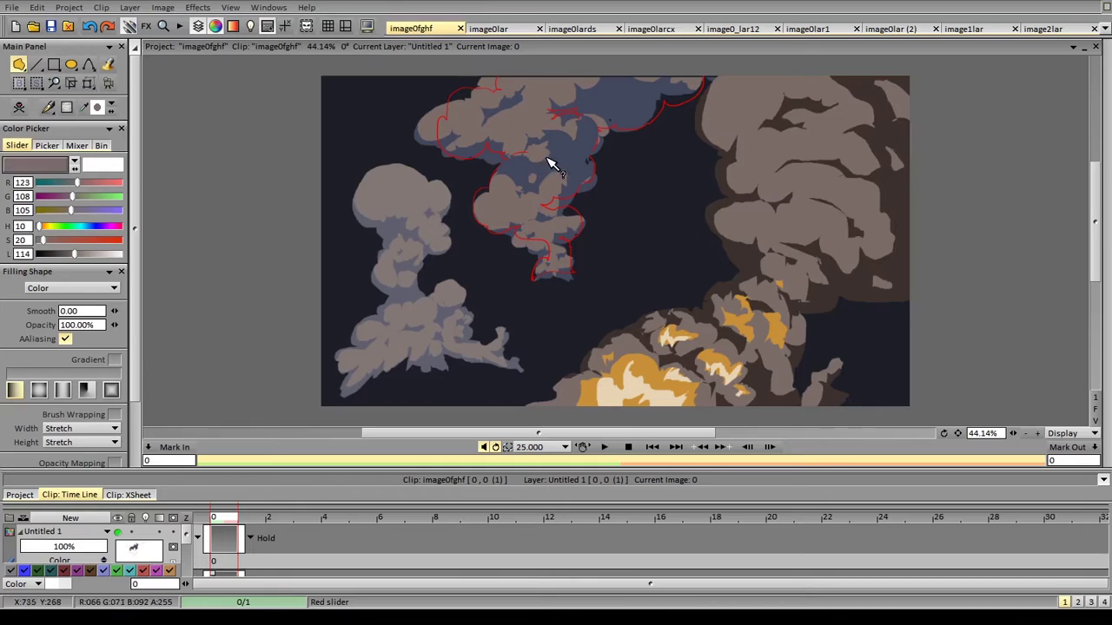
{"action": "left_click", "coordinate": [551, 161], "text": "ctrl"}
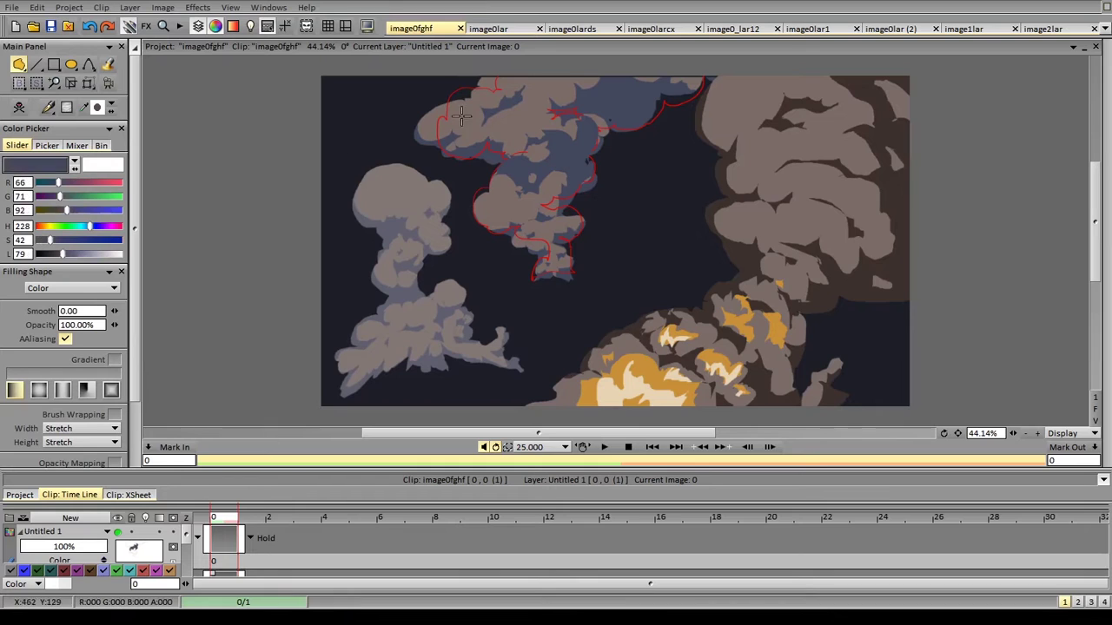
Cover the upper plume with a large blue-grey shadow shape and paint grouped brown-grey puffs over it
{"action": "mouse_move", "coordinate": [548, 91]}
{"action": "left_mouse_down"}
{"action": "mouse_move", "coordinate": [572, 129]}
{"action": "mouse_move", "coordinate": [570, 102]}
{"action": "mouse_move", "coordinate": [609, 110]}
{"action": "mouse_move", "coordinate": [555, 84]}
{"action": "mouse_move", "coordinate": [575, 104]}
{"action": "mouse_move", "coordinate": [546, 102]}
{"action": "mouse_move", "coordinate": [609, 106]}
{"action": "mouse_move", "coordinate": [573, 83]}
{"action": "mouse_move", "coordinate": [640, 58]}
{"action": "mouse_move", "coordinate": [606, 101]}
{"action": "mouse_move", "coordinate": [513, 93]}
{"action": "mouse_move", "coordinate": [563, 113]}
{"action": "mouse_move", "coordinate": [520, 93]}
{"action": "left_mouse_up"}
{"action": "key", "text": "p"}
{"action": "left_click", "coordinate": [529, 122]}
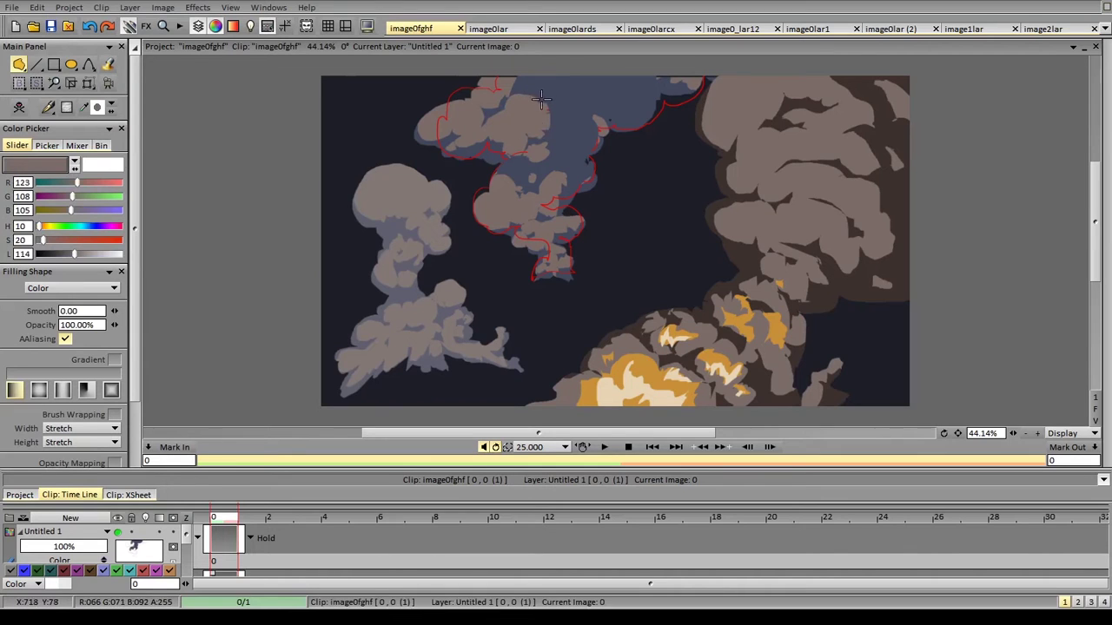
{"action": "mouse_move", "coordinate": [544, 99]}
{"action": "left_mouse_down"}
{"action": "mouse_move", "coordinate": [541, 120]}
{"action": "mouse_move", "coordinate": [551, 111]}
{"action": "left_mouse_up"}
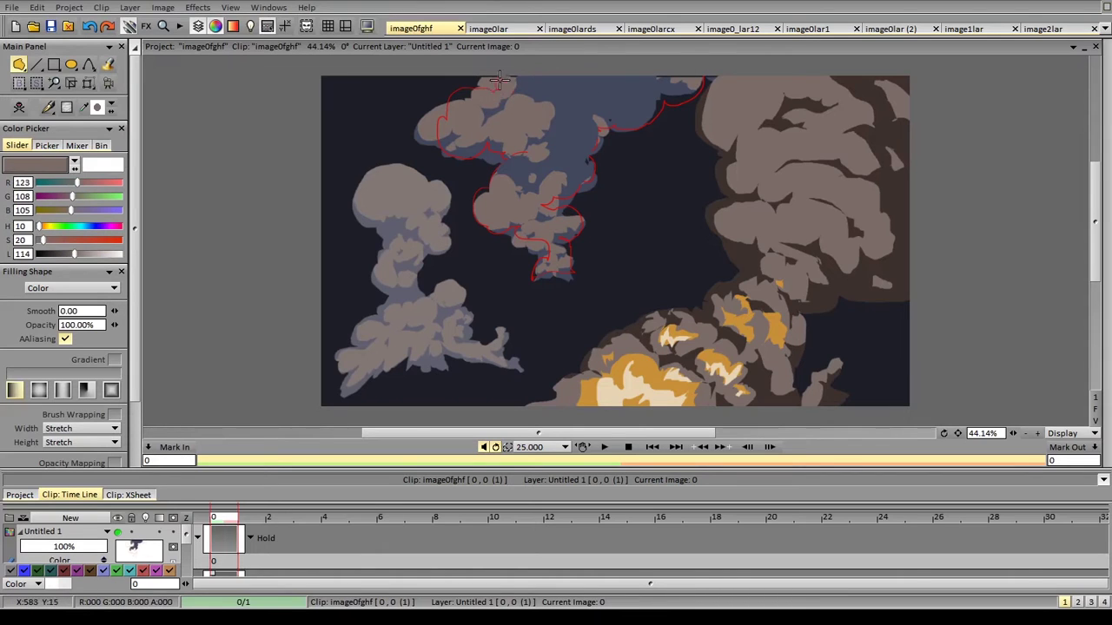
{"action": "mouse_move", "coordinate": [565, 89]}
{"action": "left_mouse_down"}
{"action": "mouse_move", "coordinate": [612, 106]}
{"action": "mouse_move", "coordinate": [607, 69]}
{"action": "mouse_move", "coordinate": [569, 92]}
{"action": "mouse_move", "coordinate": [581, 78]}
{"action": "mouse_move", "coordinate": [595, 109]}
{"action": "mouse_move", "coordinate": [627, 88]}
{"action": "mouse_move", "coordinate": [576, 77]}
{"action": "left_mouse_up"}
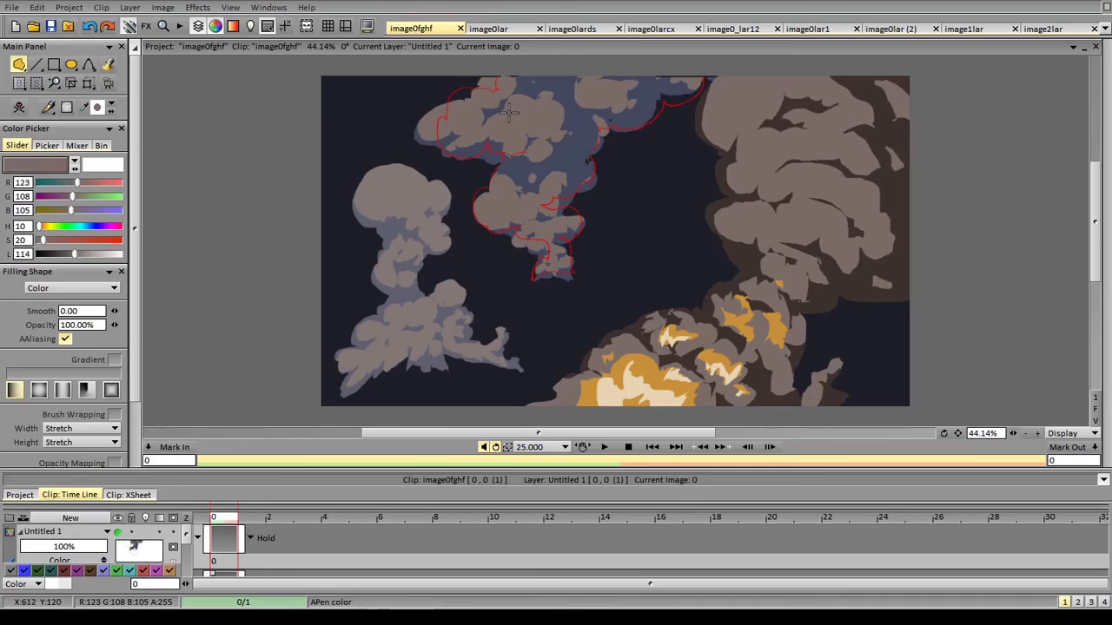
Reshape the plume's left lobe to the red outline using blue-grey shadow, dark background colour along its edge and brown-grey light patches
{"action": "left_click", "coordinate": [574, 133], "text": "alt"}
{"action": "mouse_move", "coordinate": [482, 119]}
{"action": "left_mouse_down"}
{"action": "mouse_move", "coordinate": [482, 140]}
{"action": "mouse_move", "coordinate": [459, 132]}
{"action": "left_mouse_up"}
{"action": "mouse_move", "coordinate": [445, 128]}
{"action": "left_mouse_down"}
{"action": "mouse_move", "coordinate": [465, 145]}
{"action": "mouse_move", "coordinate": [453, 136]}
{"action": "left_mouse_up"}
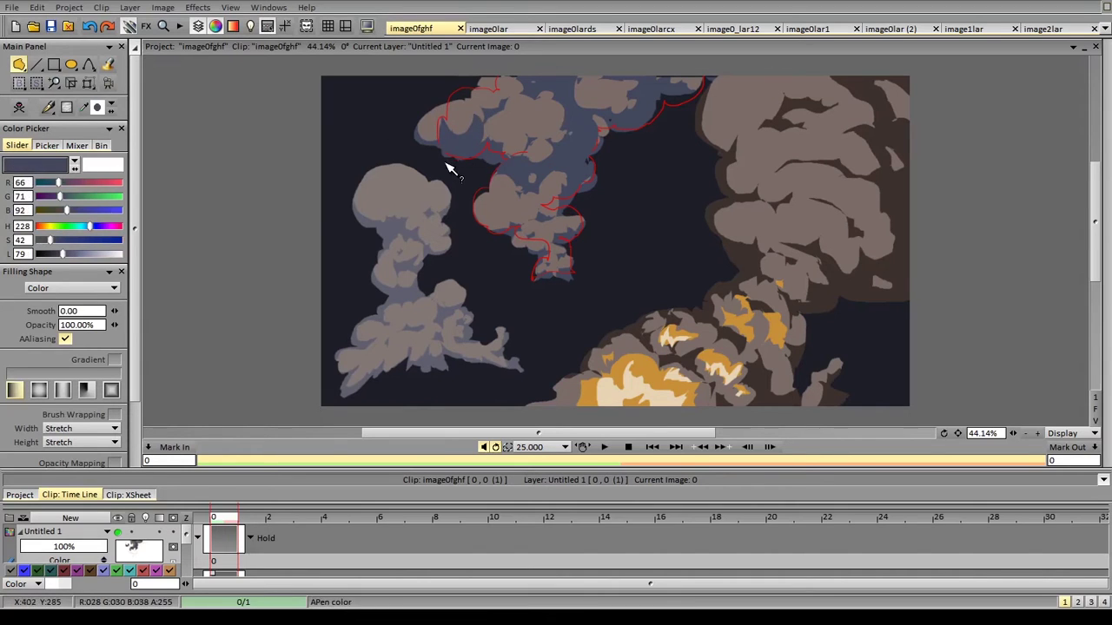
{"action": "left_click", "coordinate": [438, 154], "text": "ctrl"}
{"action": "left_click_drag", "start_coordinate": [441, 95], "coordinate": [435, 142]}
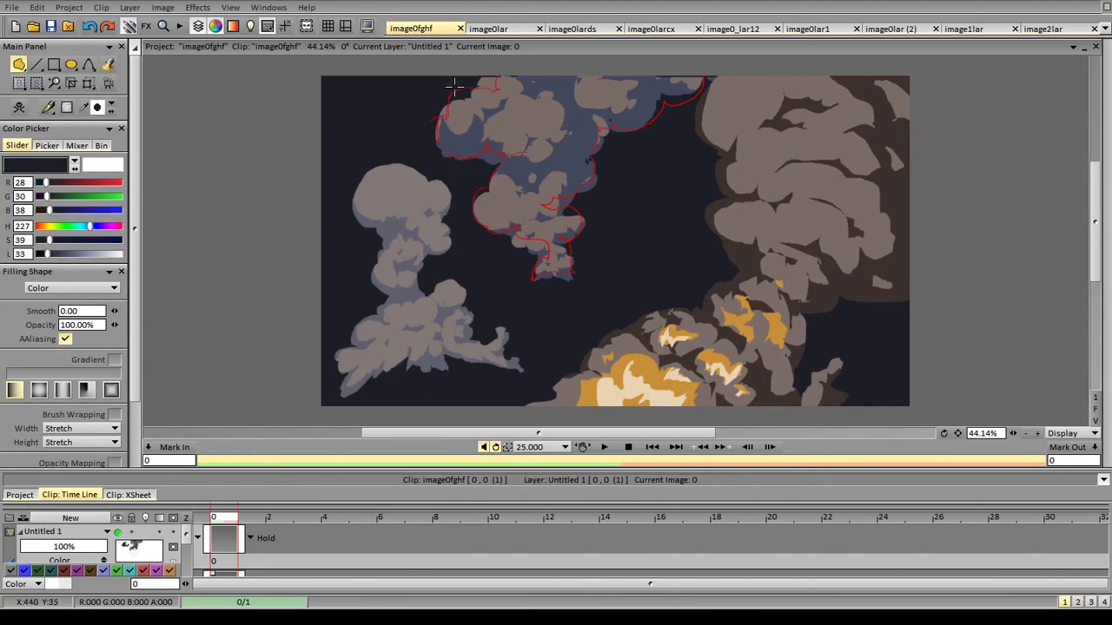
{"action": "left_click", "coordinate": [503, 139], "text": "ctrl"}
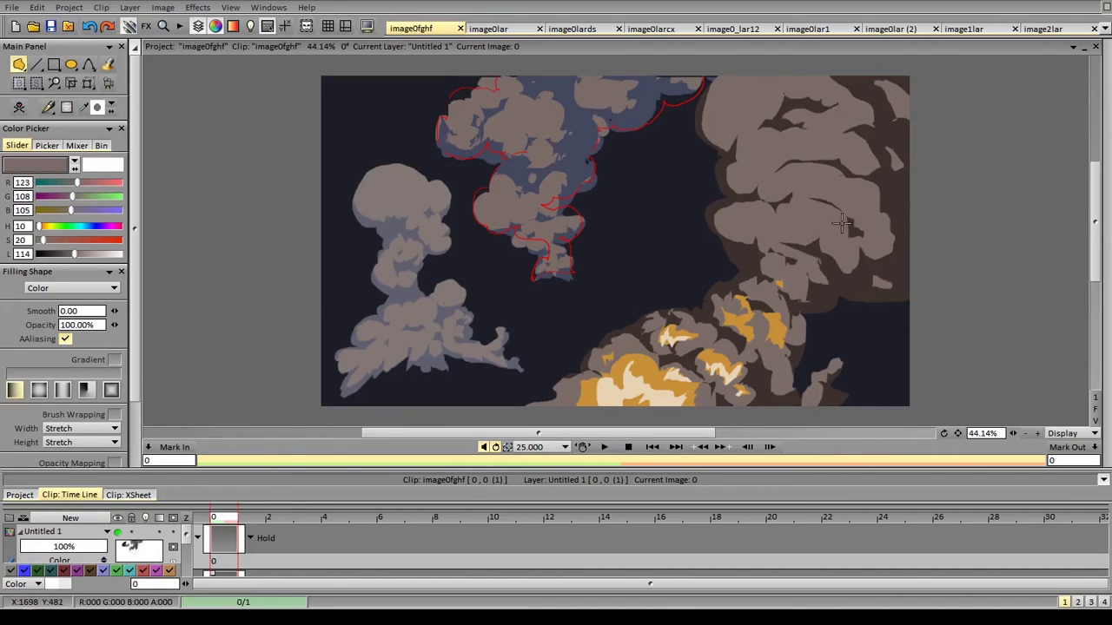
Sketch red curved cross-contours and a centre line with the PenBrush along the large smoke column rising from the fire
{"action": "left_click_drag", "start_coordinate": [42, 240], "coordinate": [157, 242]}
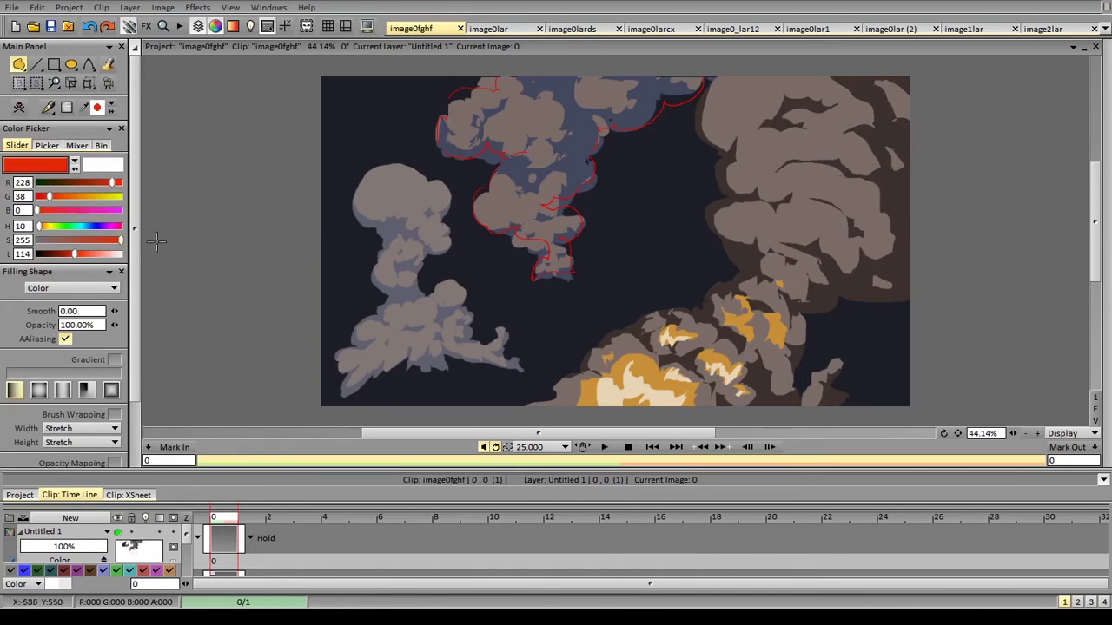
{"action": "key", "text": "d"}
{"action": "left_click_drag", "start_coordinate": [818, 271], "coordinate": [852, 313]}
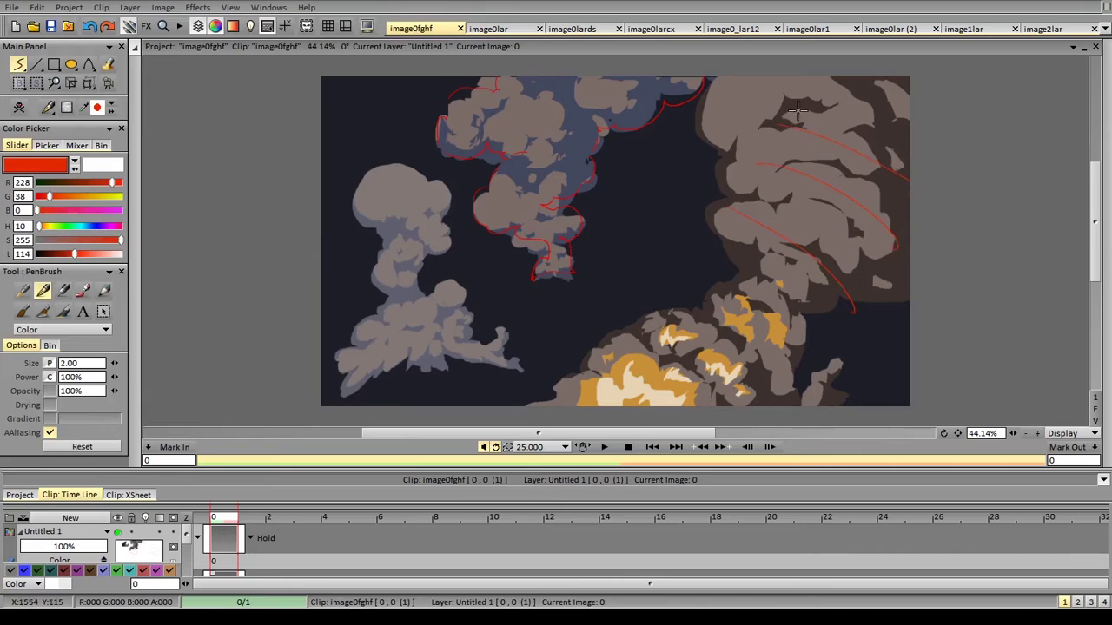
{"action": "left_click_drag", "start_coordinate": [830, 186], "coordinate": [809, 236]}
{"action": "left_click_drag", "start_coordinate": [745, 278], "coordinate": [807, 318]}
{"action": "mouse_move", "coordinate": [636, 337]}
{"action": "left_mouse_down"}
{"action": "mouse_move", "coordinate": [712, 405]}
{"action": "mouse_move", "coordinate": [739, 344]}
{"action": "mouse_move", "coordinate": [781, 298]}
{"action": "left_mouse_up"}
{"action": "left_click_drag", "start_coordinate": [848, 185], "coordinate": [801, 246]}
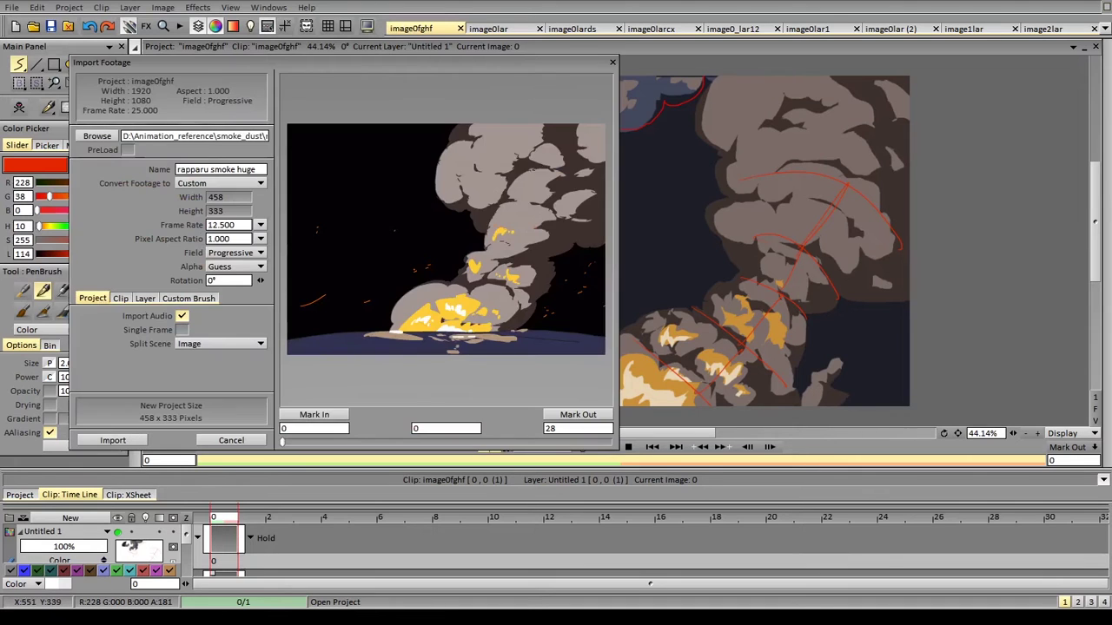
Import the "rapparu smoke huge" footage as a new project and add a new layer with Hold post-behaviour
{"action": "left_click", "coordinate": [113, 440]}
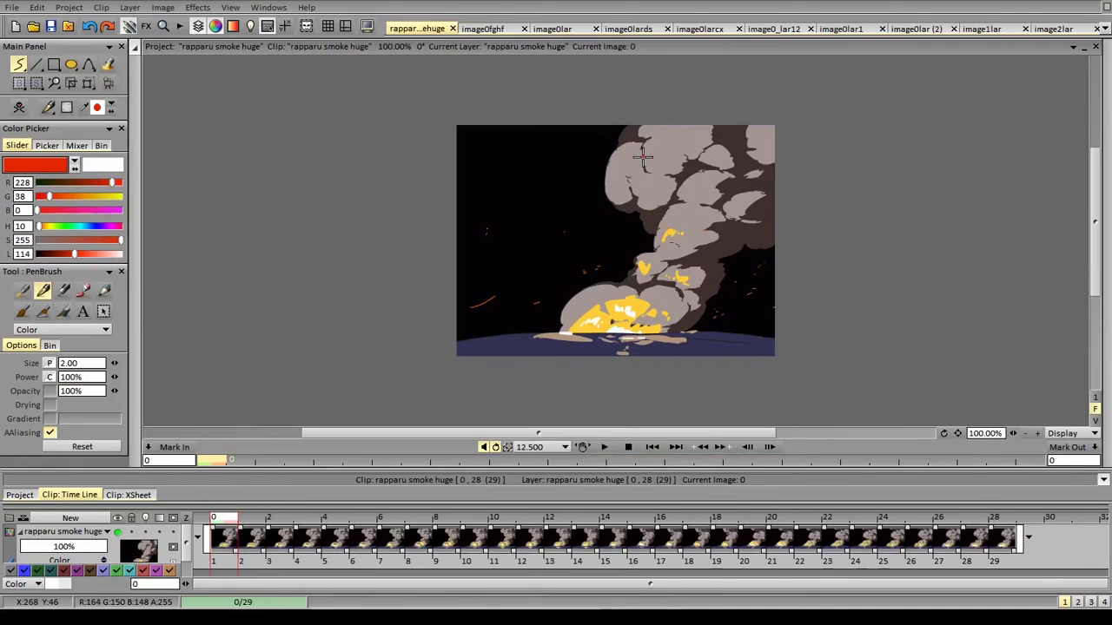
{"action": "left_click_drag", "start_coordinate": [1014, 435], "coordinate": [1049, 436]}
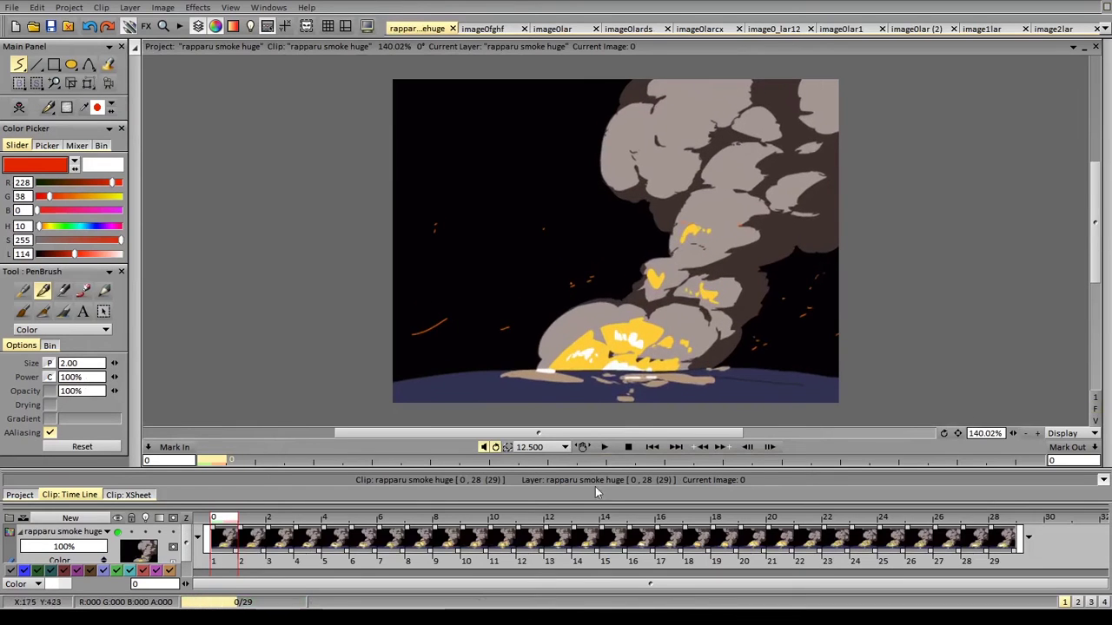
{"action": "key", "text": "ctrl+shift+n"}
{"action": "left_click", "coordinate": [251, 539]}
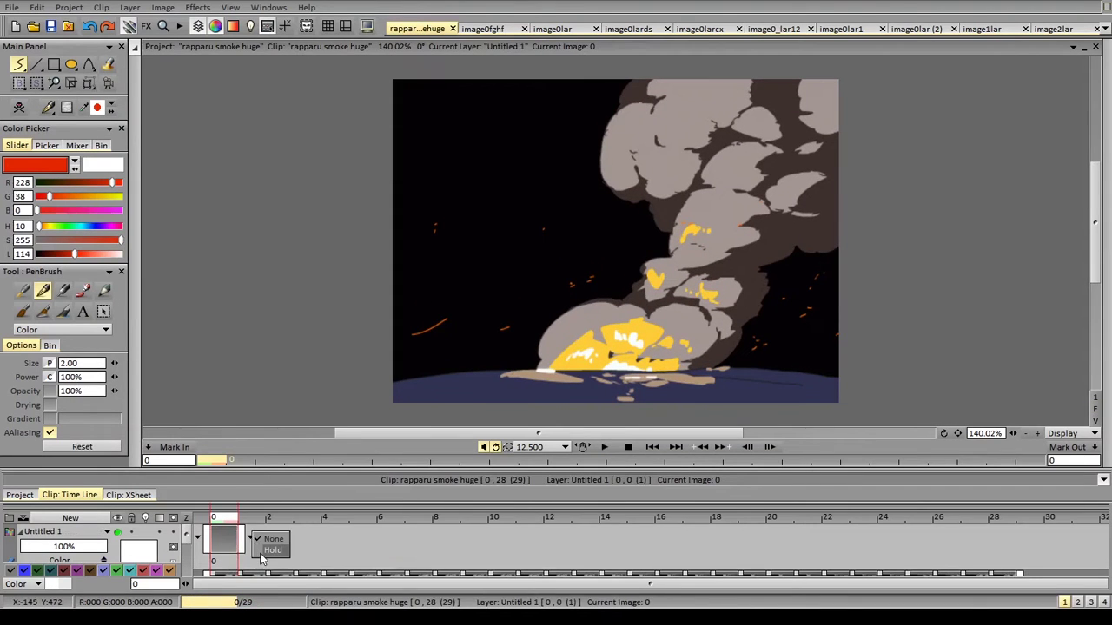
{"action": "left_click", "coordinate": [261, 558]}
Outline the upper lobes and the main rising column of the smoke in red on frame 0
{"action": "mouse_move", "coordinate": [644, 93]}
{"action": "left_mouse_down"}
{"action": "mouse_move", "coordinate": [700, 205]}
{"action": "mouse_move", "coordinate": [751, 82]}
{"action": "mouse_move", "coordinate": [839, 143]}
{"action": "left_mouse_up"}
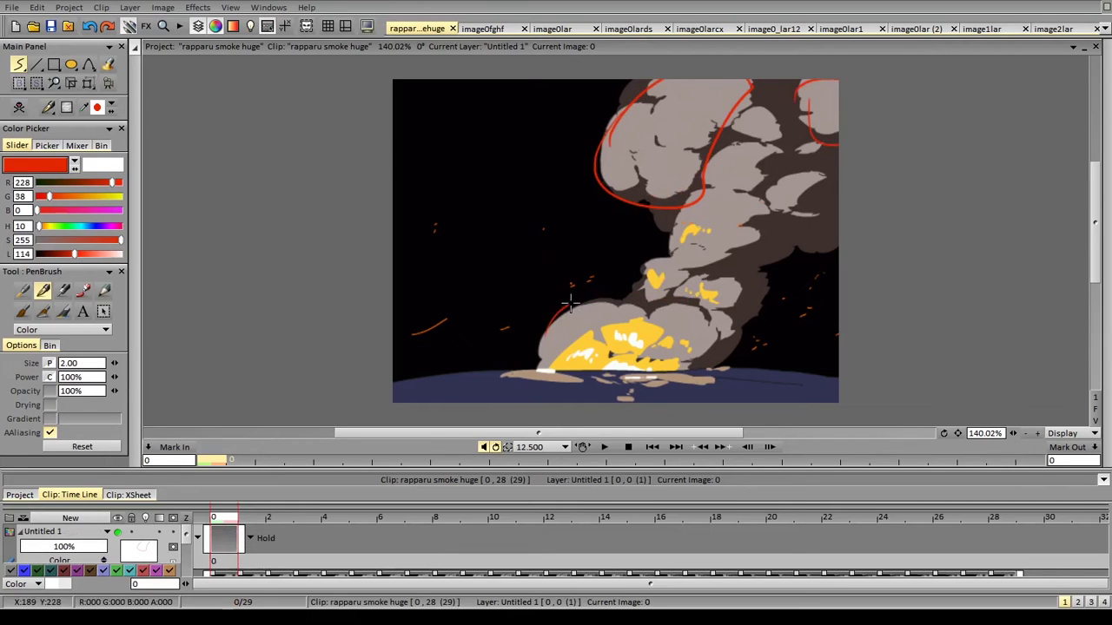
{"action": "mouse_move", "coordinate": [544, 328]}
{"action": "left_mouse_down"}
{"action": "mouse_move", "coordinate": [695, 193]}
{"action": "mouse_move", "coordinate": [663, 94]}
{"action": "mouse_move", "coordinate": [621, 170]}
{"action": "mouse_move", "coordinate": [681, 167]}
{"action": "mouse_move", "coordinate": [678, 198]}
{"action": "left_mouse_up"}
{"action": "key", "text": "ctrl+z"}
{"action": "mouse_move", "coordinate": [744, 129]}
{"action": "left_mouse_down"}
{"action": "mouse_move", "coordinate": [734, 143]}
{"action": "mouse_move", "coordinate": [750, 341]}
{"action": "mouse_move", "coordinate": [754, 152]}
{"action": "mouse_move", "coordinate": [742, 94]}
{"action": "left_mouse_up"}
{"action": "key", "text": "ctrl+z"}
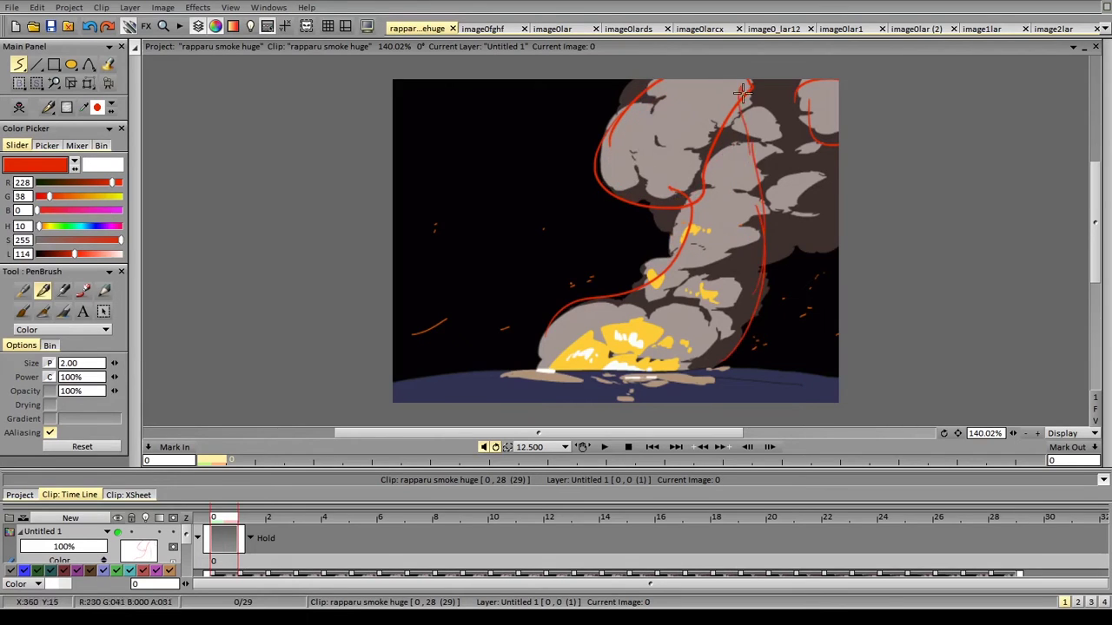
{"action": "left_click_drag", "start_coordinate": [760, 192], "coordinate": [766, 69]}
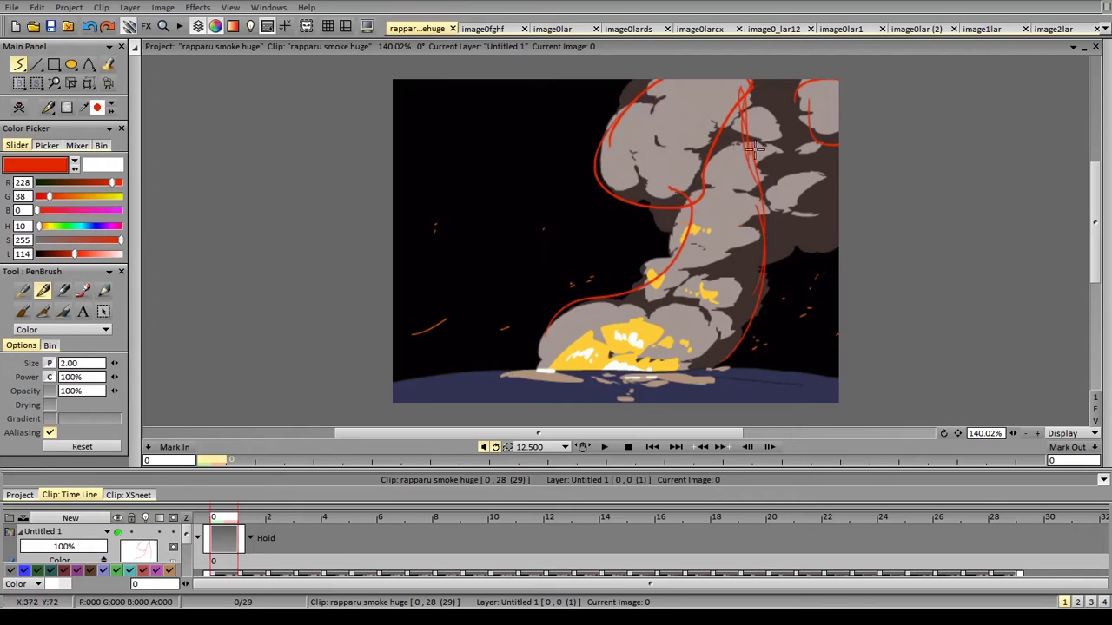
{"action": "left_click_drag", "start_coordinate": [755, 155], "coordinate": [787, 57]}
{"action": "left_click_drag", "start_coordinate": [755, 179], "coordinate": [788, 67]}
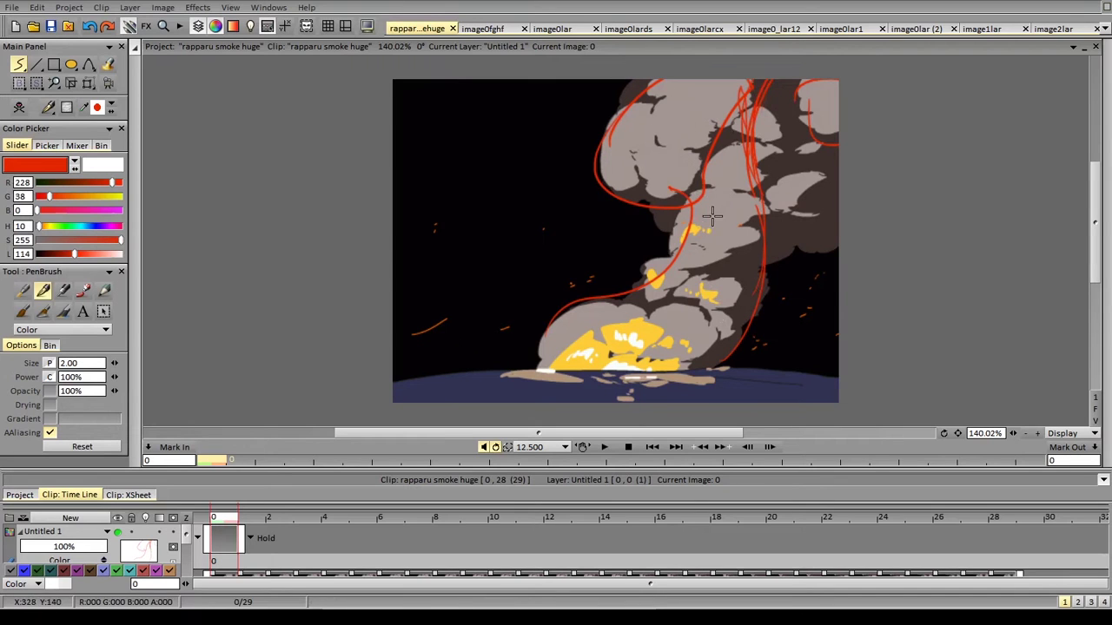
On frame 8, circle two upper smoke masses and sketch a curved red flow line up the column, comparing it with image0fghf
{"action": "key", "text": "Right"}
{"action": "key", "text": "Right"}
{"action": "key", "text": "Right"}
{"action": "key", "text": "Right"}
{"action": "key", "text": "Right"}
{"action": "key", "text": "Right"}
{"action": "key", "text": "Right"}
{"action": "key", "text": "Right"}
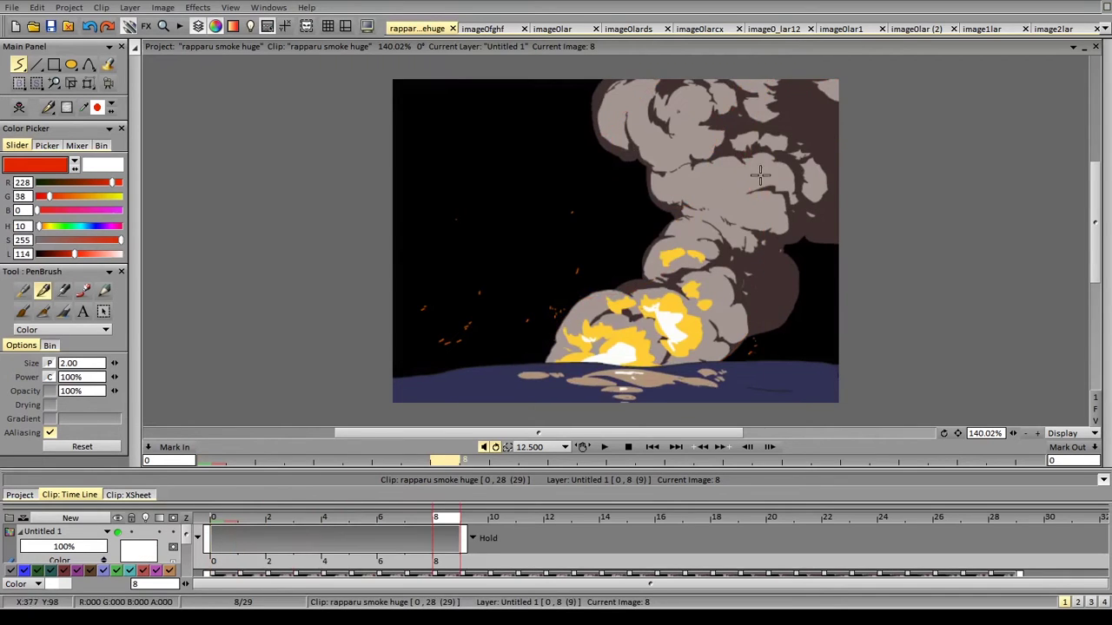
{"action": "mouse_move", "coordinate": [694, 159]}
{"action": "left_mouse_down"}
{"action": "mouse_move", "coordinate": [665, 224]}
{"action": "mouse_move", "coordinate": [751, 150]}
{"action": "mouse_move", "coordinate": [752, 227]}
{"action": "mouse_move", "coordinate": [691, 232]}
{"action": "mouse_move", "coordinate": [714, 147]}
{"action": "mouse_move", "coordinate": [779, 196]}
{"action": "mouse_move", "coordinate": [743, 244]}
{"action": "mouse_move", "coordinate": [690, 181]}
{"action": "left_mouse_up"}
{"action": "key", "text": "ctrl+z"}
{"action": "mouse_move", "coordinate": [657, 80]}
{"action": "left_mouse_down"}
{"action": "mouse_move", "coordinate": [681, 85]}
{"action": "mouse_move", "coordinate": [650, 109]}
{"action": "left_mouse_up"}
{"action": "mouse_move", "coordinate": [586, 372]}
{"action": "left_mouse_down"}
{"action": "mouse_move", "coordinate": [736, 237]}
{"action": "mouse_move", "coordinate": [685, 100]}
{"action": "mouse_move", "coordinate": [718, 107]}
{"action": "mouse_move", "coordinate": [660, 303]}
{"action": "mouse_move", "coordinate": [588, 389]}
{"action": "mouse_move", "coordinate": [680, 280]}
{"action": "mouse_move", "coordinate": [659, 102]}
{"action": "mouse_move", "coordinate": [743, 184]}
{"action": "mouse_move", "coordinate": [588, 389]}
{"action": "mouse_move", "coordinate": [644, 301]}
{"action": "mouse_move", "coordinate": [692, 100]}
{"action": "left_mouse_up"}
{"action": "left_click", "coordinate": [483, 28]}
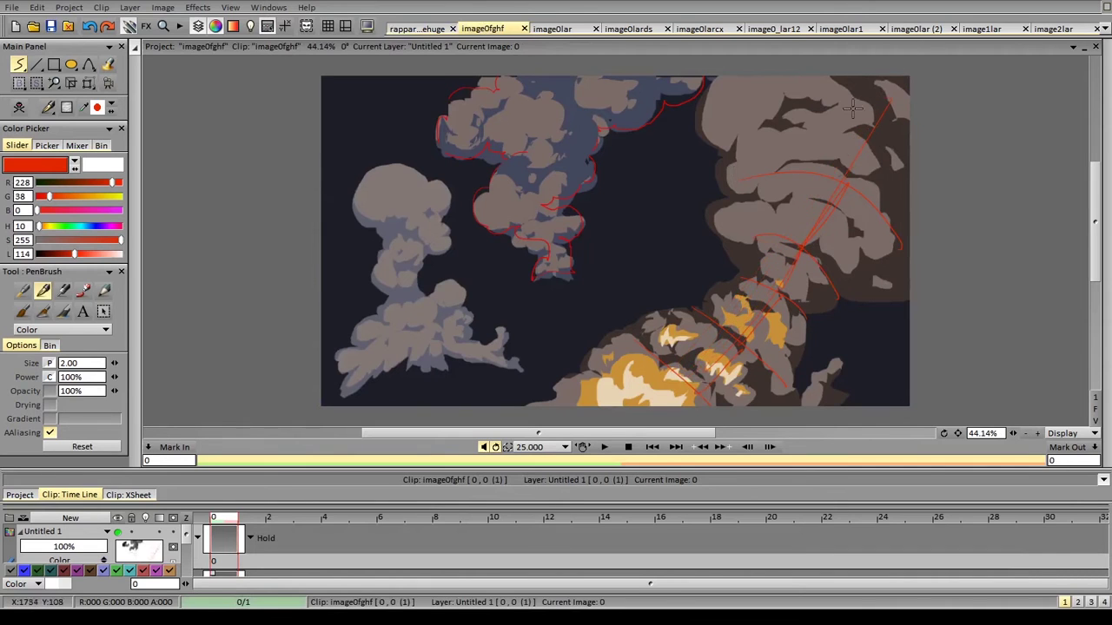
{"action": "left_click", "coordinate": [417, 28]}
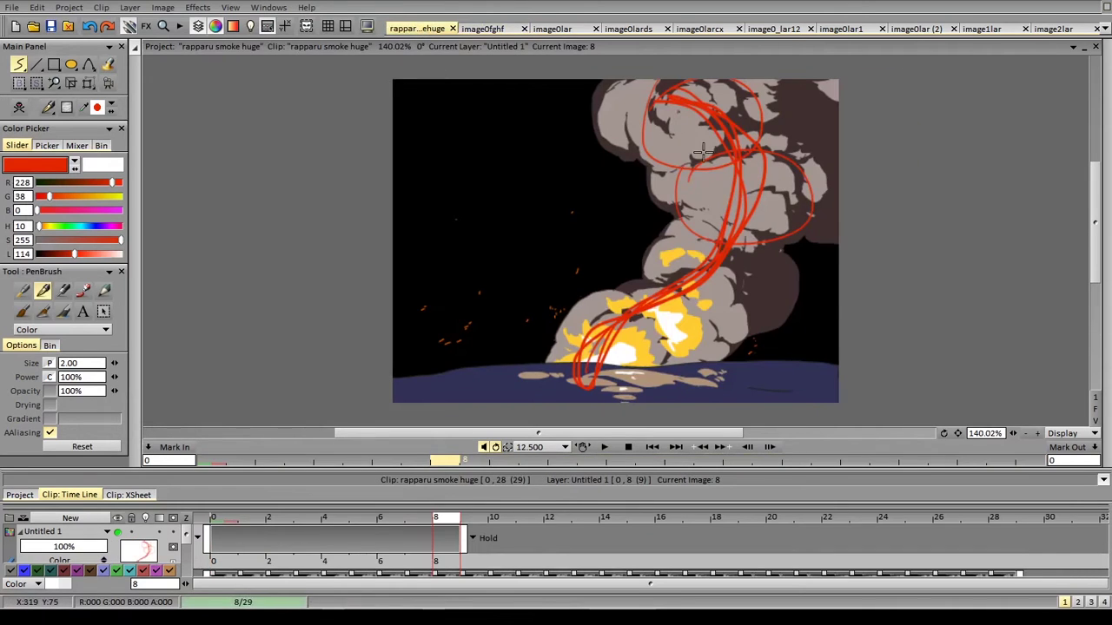
Sketch a winding red flow line from the fire up through the smoke on frame 16, and clear it
{"action": "key", "text": "Right"}
{"action": "key", "text": "Right"}
{"action": "key", "text": "Right"}
{"action": "key", "text": "Right"}
{"action": "key", "text": "Right"}
{"action": "key", "text": "Delete"}
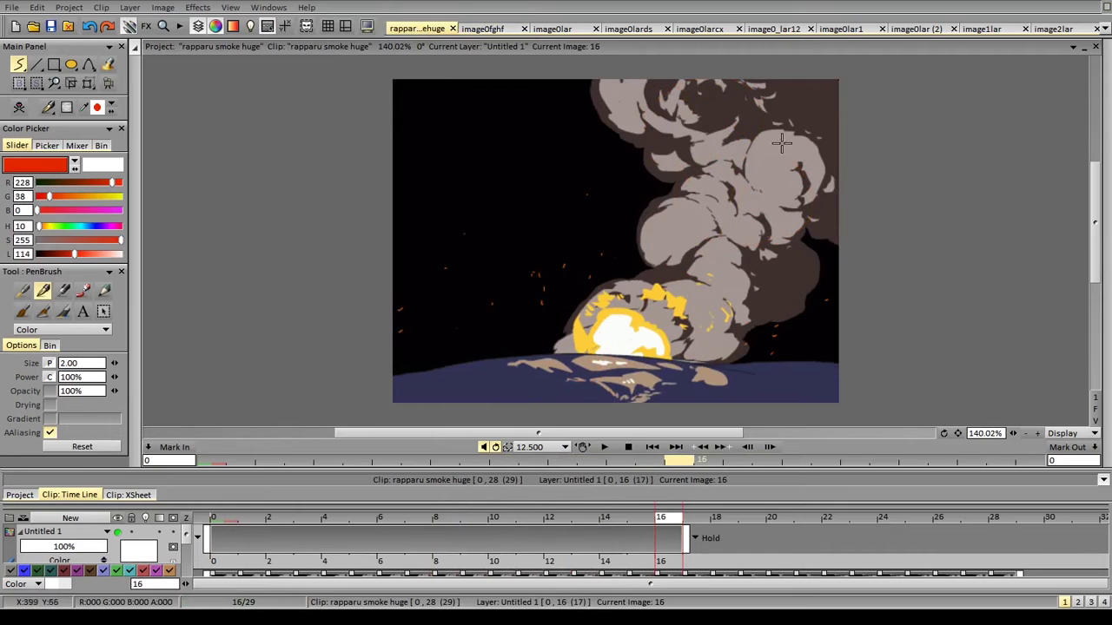
{"action": "left_click_drag", "start_coordinate": [681, 83], "coordinate": [765, 154]}
{"action": "mouse_move", "coordinate": [692, 84]}
{"action": "left_mouse_down"}
{"action": "mouse_move", "coordinate": [740, 254]}
{"action": "mouse_move", "coordinate": [710, 250]}
{"action": "mouse_move", "coordinate": [671, 330]}
{"action": "mouse_move", "coordinate": [648, 301]}
{"action": "mouse_move", "coordinate": [754, 224]}
{"action": "left_mouse_up"}
{"action": "key", "text": "ctrl+z"}
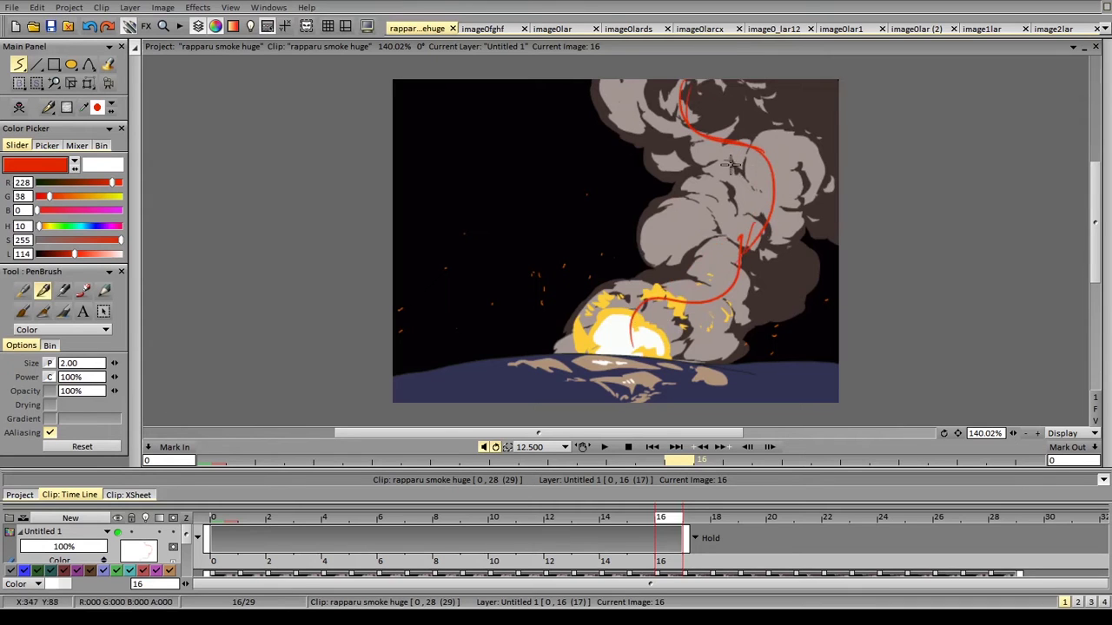
{"action": "key", "text": "BackSpace"}
Advance through the footage to frame 25 to examine how the smoke masses change shape
{"action": "key", "text": "Right"}
{"action": "key", "text": "Right"}
{"action": "key", "text": "Right"}
{"action": "key", "text": "Right"}
{"action": "key", "text": "Right"}
{"action": "key", "text": "Right"}
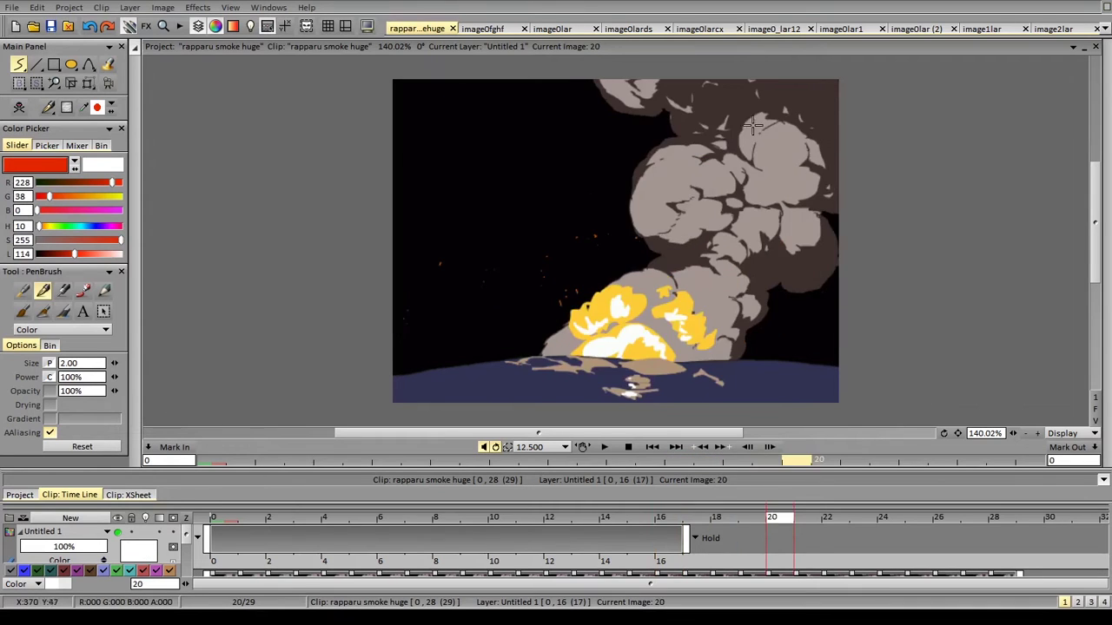
{"action": "key", "text": "Right"}
{"action": "key", "text": "Right"}
{"action": "key", "text": "Right"}
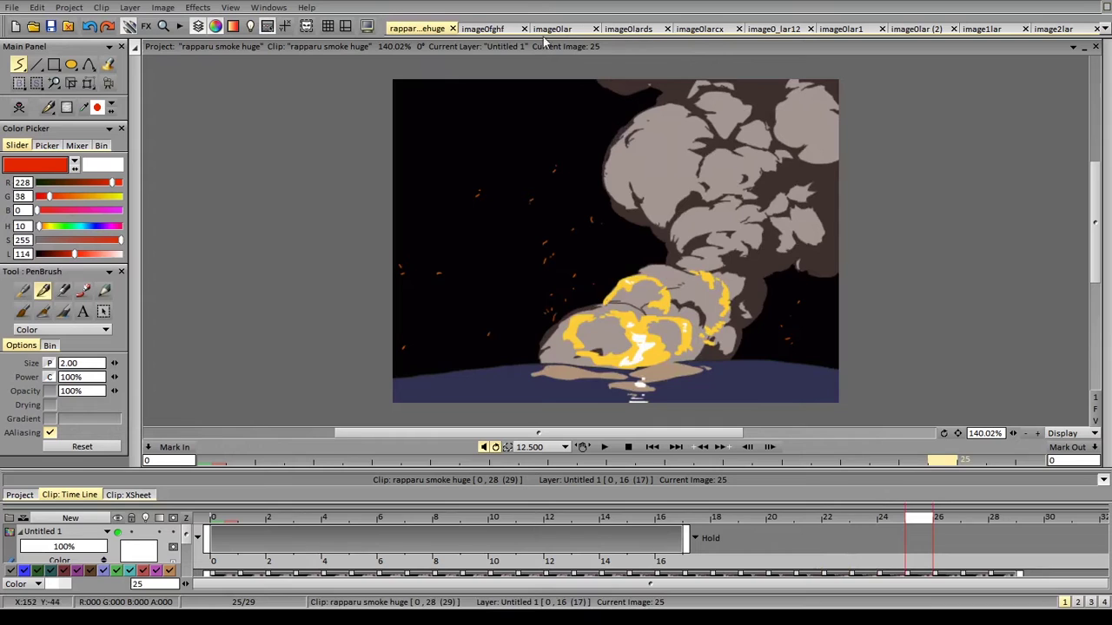
In image0fghf, outline the left contour of the fire and large smoke column in red on a cleared sketch layer
{"action": "left_click", "coordinate": [487, 29]}
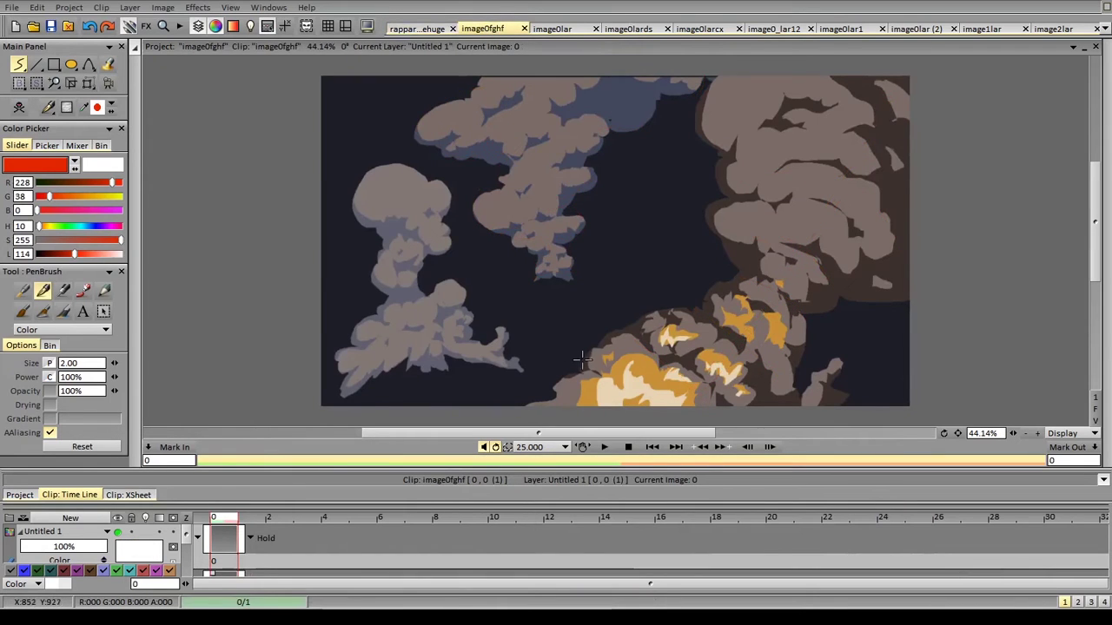
{"action": "key", "text": "shift+d"}
{"action": "mouse_move", "coordinate": [645, 310]}
{"action": "left_mouse_down"}
{"action": "mouse_move", "coordinate": [845, 57]}
{"action": "mouse_move", "coordinate": [714, 275]}
{"action": "left_mouse_up"}
{"action": "key", "text": "d"}
{"action": "left_click_drag", "start_coordinate": [575, 374], "coordinate": [717, 324]}
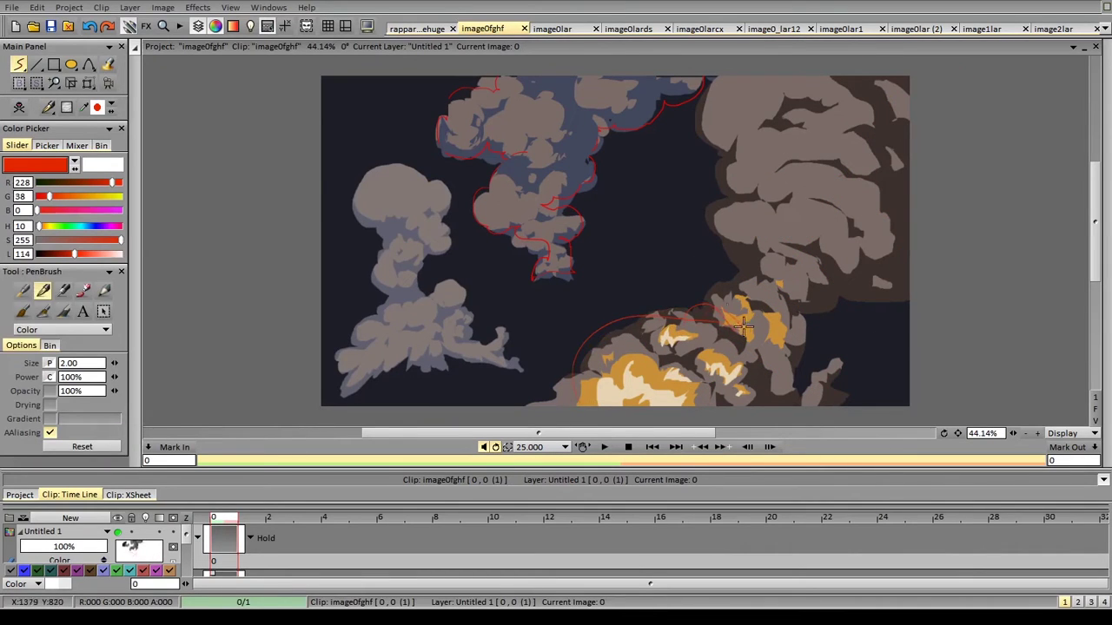
{"action": "left_click_drag", "start_coordinate": [754, 257], "coordinate": [727, 187]}
{"action": "mouse_move", "coordinate": [722, 165]}
{"action": "left_mouse_down"}
{"action": "mouse_move", "coordinate": [721, 248]}
{"action": "mouse_move", "coordinate": [773, 275]}
{"action": "mouse_move", "coordinate": [714, 175]}
{"action": "mouse_move", "coordinate": [728, 230]}
{"action": "mouse_move", "coordinate": [752, 236]}
{"action": "mouse_move", "coordinate": [740, 81]}
{"action": "left_mouse_up"}
Undo the last contour strokes and outline the large smoke column's right side in red down to the fire
{"action": "key", "text": "ctrl+z"}
{"action": "key", "text": "ctrl+z"}
{"action": "key", "text": "ctrl+z"}
{"action": "key", "text": "ctrl+z"}
{"action": "left_click_drag", "start_coordinate": [869, 83], "coordinate": [891, 190]}
{"action": "mouse_move", "coordinate": [806, 370]}
{"action": "left_mouse_down"}
{"action": "mouse_move", "coordinate": [841, 324]}
{"action": "mouse_move", "coordinate": [824, 280]}
{"action": "mouse_move", "coordinate": [848, 285]}
{"action": "mouse_move", "coordinate": [894, 258]}
{"action": "mouse_move", "coordinate": [847, 278]}
{"action": "mouse_move", "coordinate": [862, 222]}
{"action": "mouse_move", "coordinate": [858, 261]}
{"action": "mouse_move", "coordinate": [892, 210]}
{"action": "left_mouse_up"}
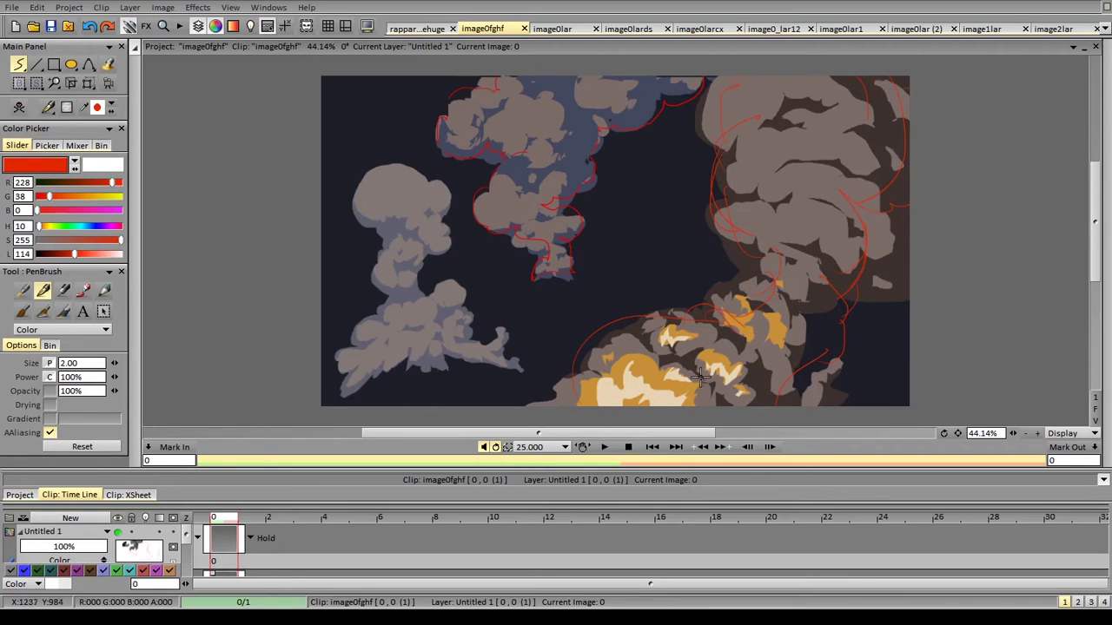
Close the image0fghf project
{"action": "key", "text": "Right"}
{"action": "key", "text": "Right"}
{"action": "key", "text": "Right"}
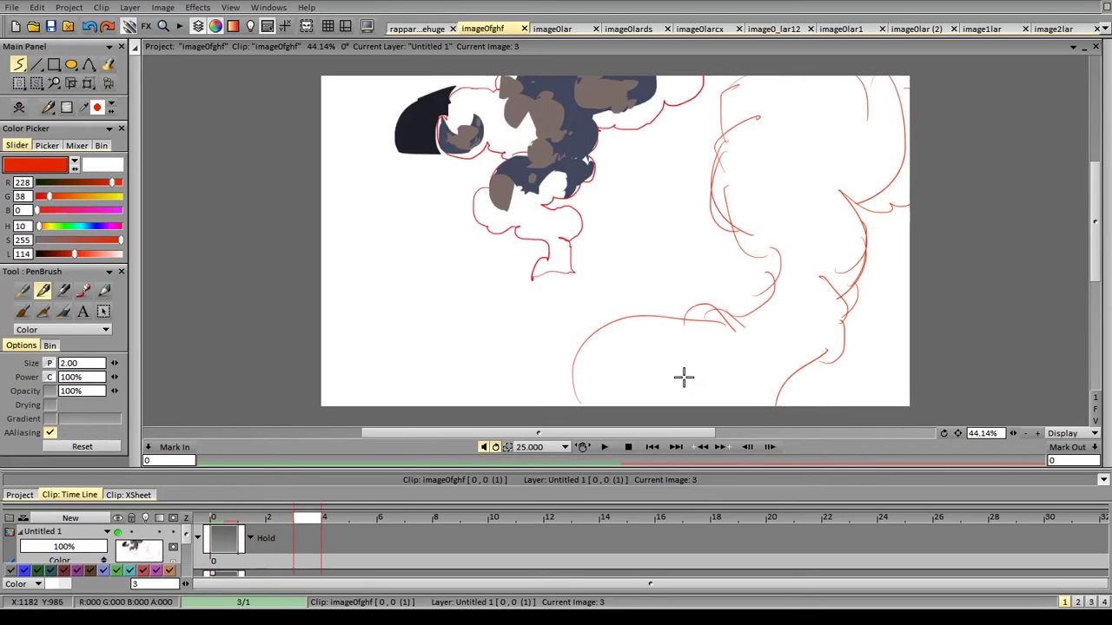
{"action": "left_click", "coordinate": [524, 29]}
{"action": "left_click", "coordinate": [512, 325]}
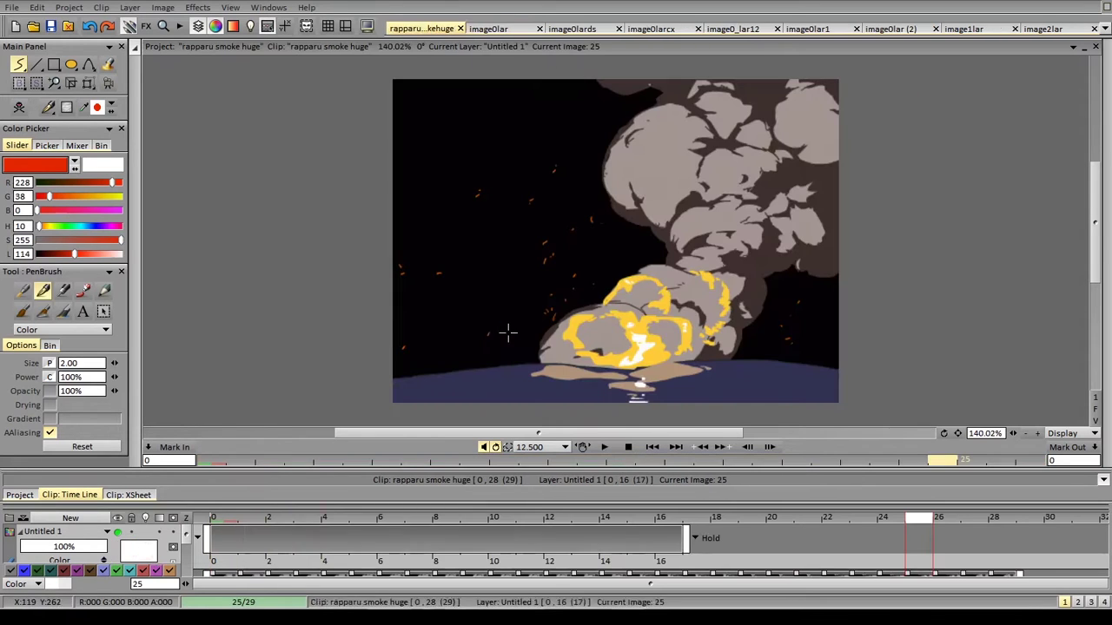
Add a new layer with Hold post-behaviour to the image0lar project
{"action": "left_click", "coordinate": [504, 30]}
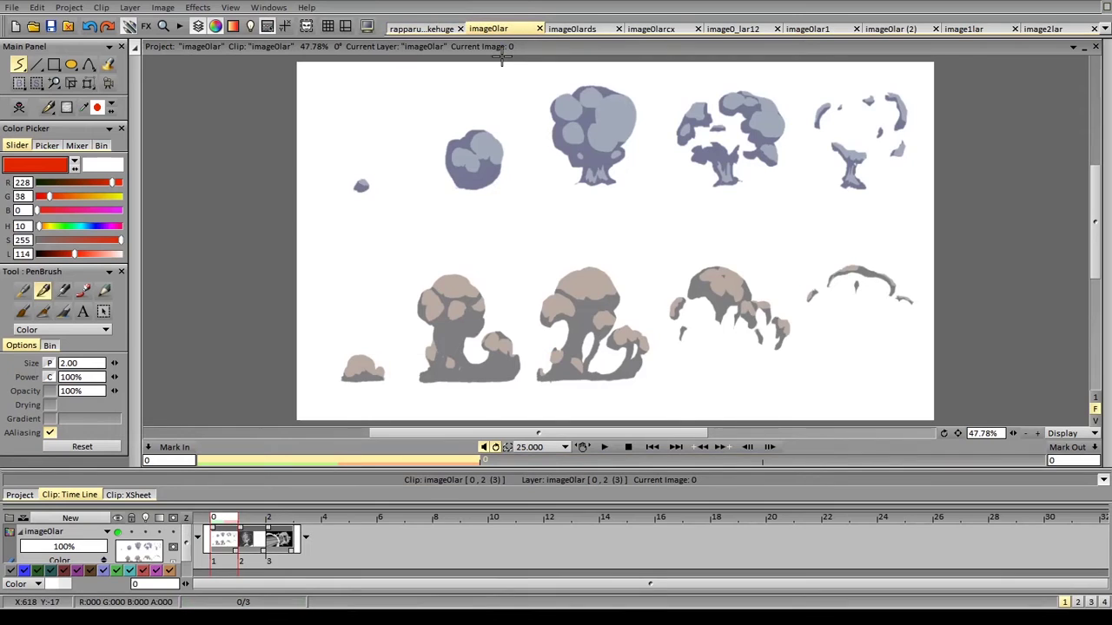
{"action": "left_click", "coordinate": [1012, 434]}
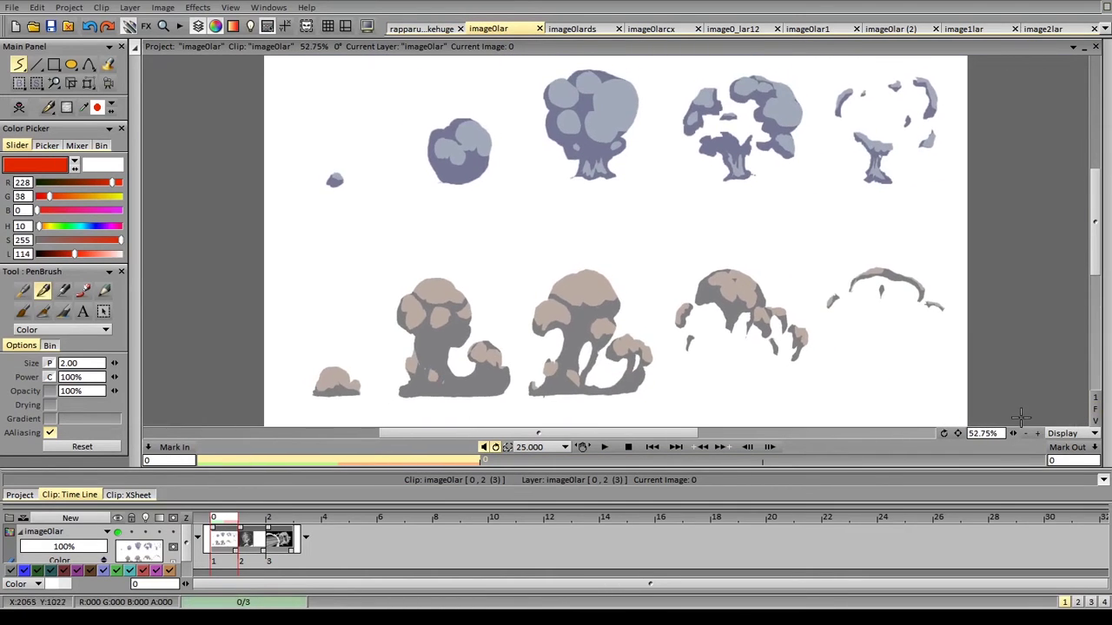
{"action": "left_click_drag", "start_coordinate": [1094, 212], "coordinate": [1092, 208]}
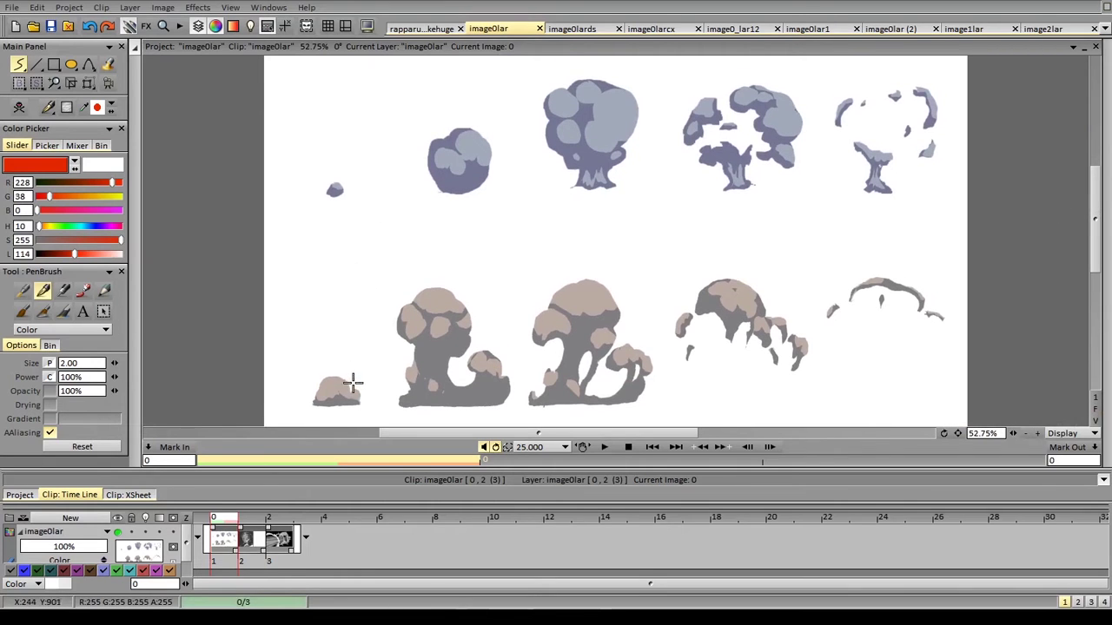
{"action": "key", "text": "ctrl+shift+n"}
{"action": "left_click", "coordinate": [251, 537]}
{"action": "left_click", "coordinate": [264, 548]}
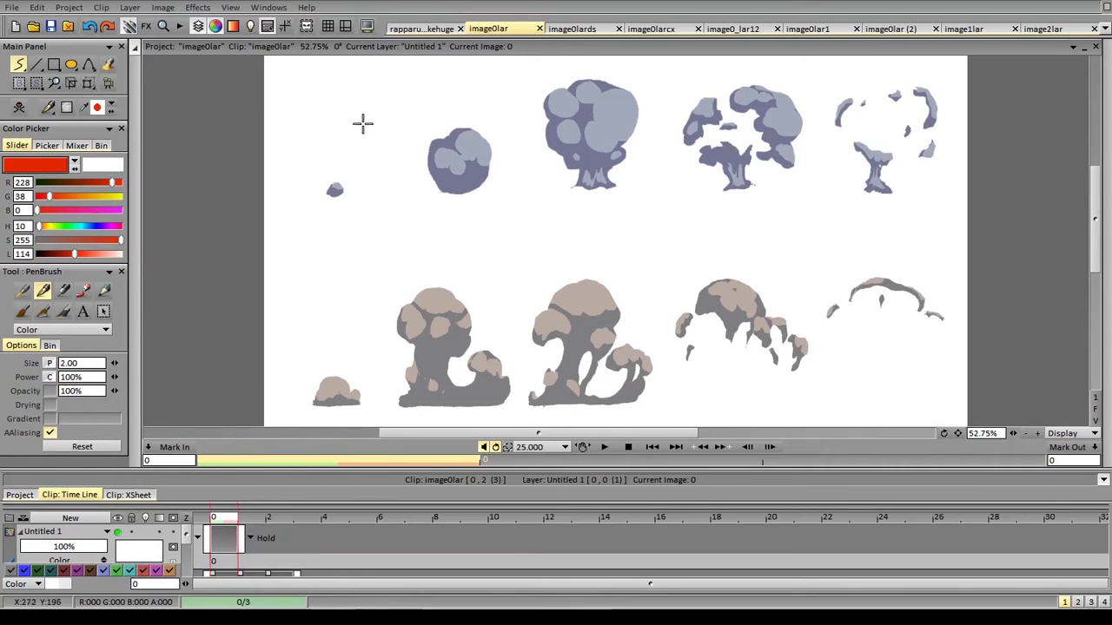
Sketch red silhouettes over the first three purple smoke stages, jagged at first and broader by the third
{"action": "left_click_drag", "start_coordinate": [324, 200], "coordinate": [333, 185]}
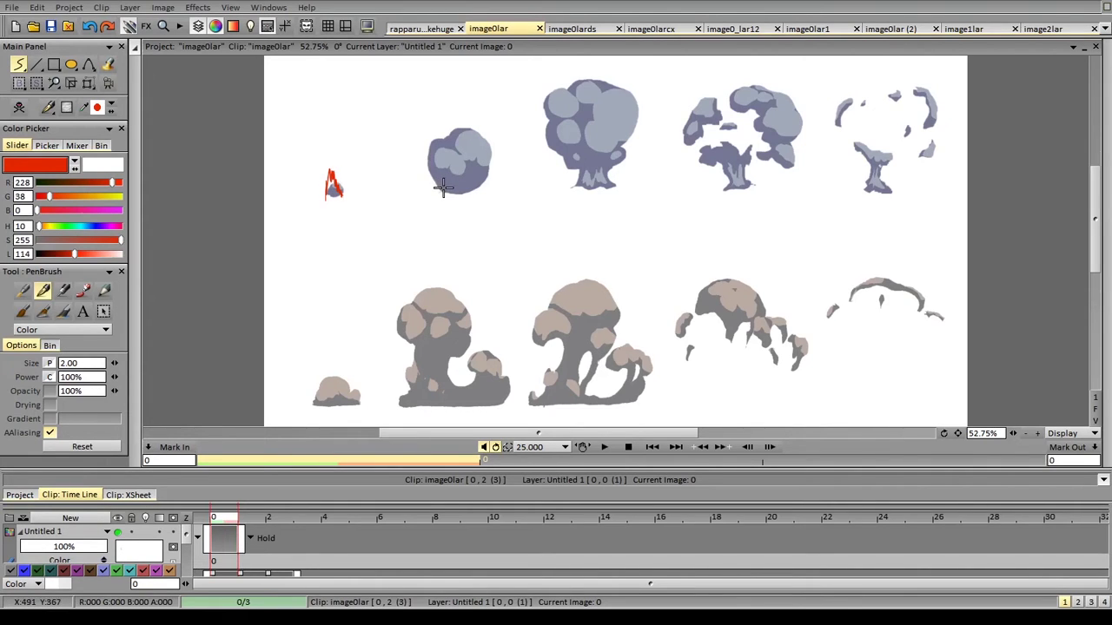
{"action": "mouse_move", "coordinate": [332, 212]}
{"action": "left_mouse_down"}
{"action": "mouse_move", "coordinate": [333, 123]}
{"action": "mouse_move", "coordinate": [339, 170]}
{"action": "left_mouse_up"}
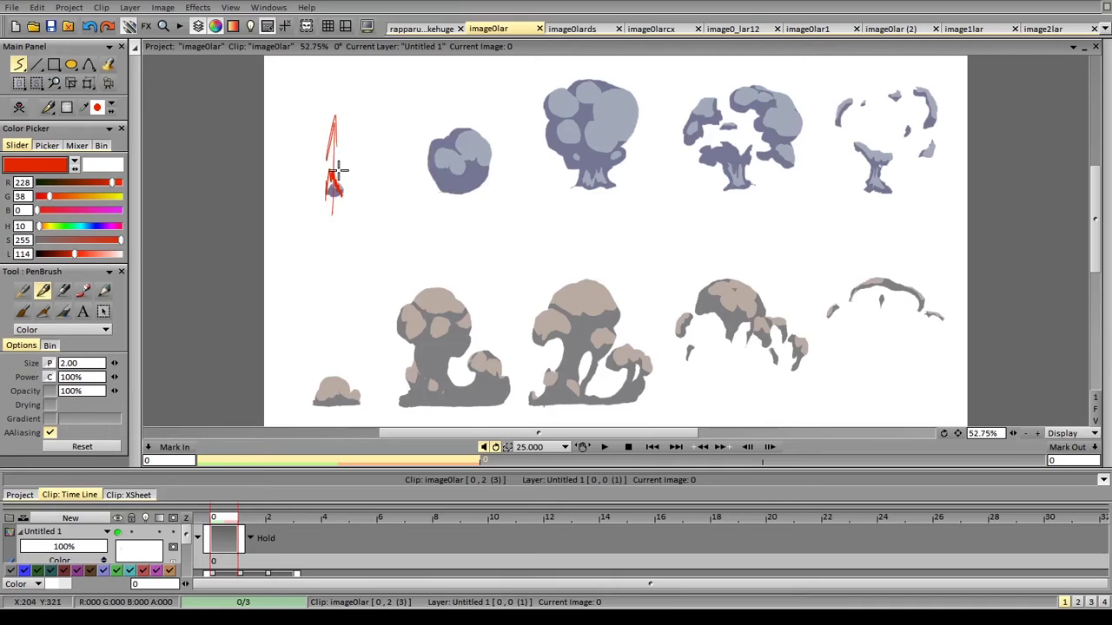
{"action": "key", "text": "ctrl+z"}
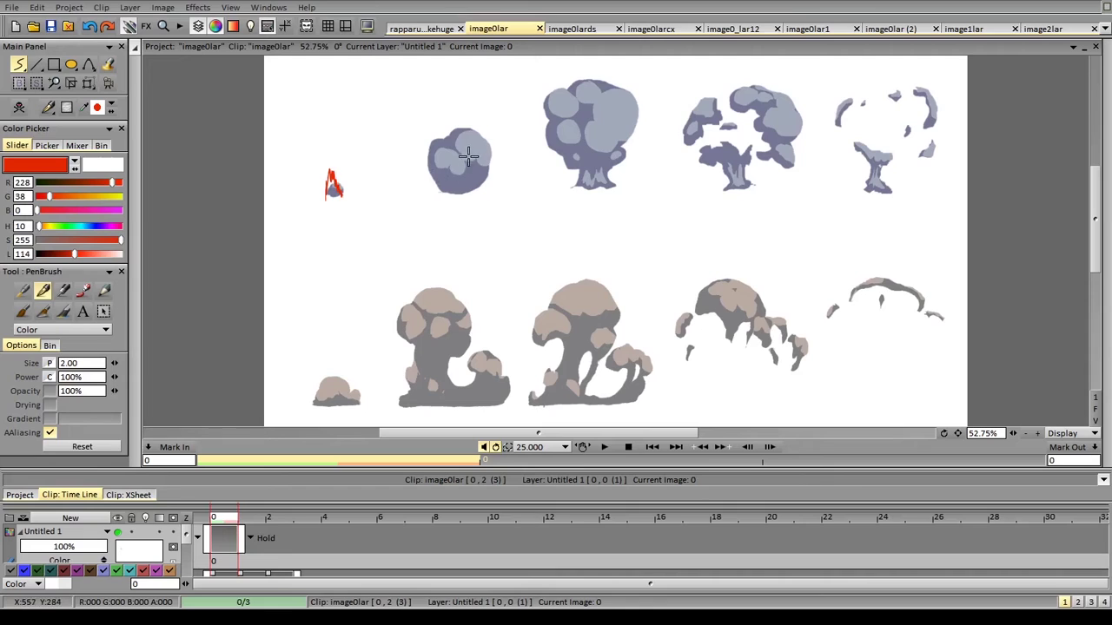
{"action": "mouse_move", "coordinate": [437, 191]}
{"action": "left_mouse_down"}
{"action": "mouse_move", "coordinate": [458, 146]}
{"action": "mouse_move", "coordinate": [461, 165]}
{"action": "mouse_move", "coordinate": [435, 169]}
{"action": "mouse_move", "coordinate": [440, 139]}
{"action": "mouse_move", "coordinate": [469, 172]}
{"action": "left_mouse_up"}
{"action": "key", "text": "ctrl+z"}
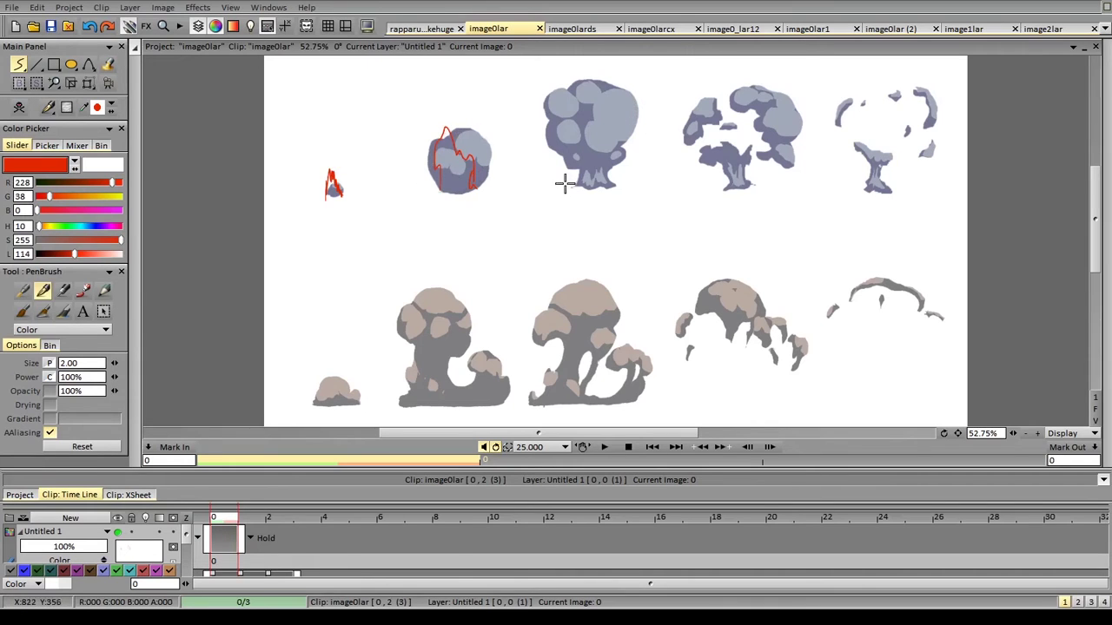
{"action": "mouse_move", "coordinate": [569, 188]}
{"action": "left_mouse_down"}
{"action": "mouse_move", "coordinate": [572, 137]}
{"action": "mouse_move", "coordinate": [564, 146]}
{"action": "mouse_move", "coordinate": [552, 119]}
{"action": "mouse_move", "coordinate": [547, 133]}
{"action": "mouse_move", "coordinate": [533, 92]}
{"action": "mouse_move", "coordinate": [589, 68]}
{"action": "mouse_move", "coordinate": [567, 155]}
{"action": "mouse_move", "coordinate": [550, 133]}
{"action": "mouse_move", "coordinate": [556, 91]}
{"action": "mouse_move", "coordinate": [590, 83]}
{"action": "mouse_move", "coordinate": [617, 141]}
{"action": "left_mouse_up"}
{"action": "key", "text": "ctrl+z"}
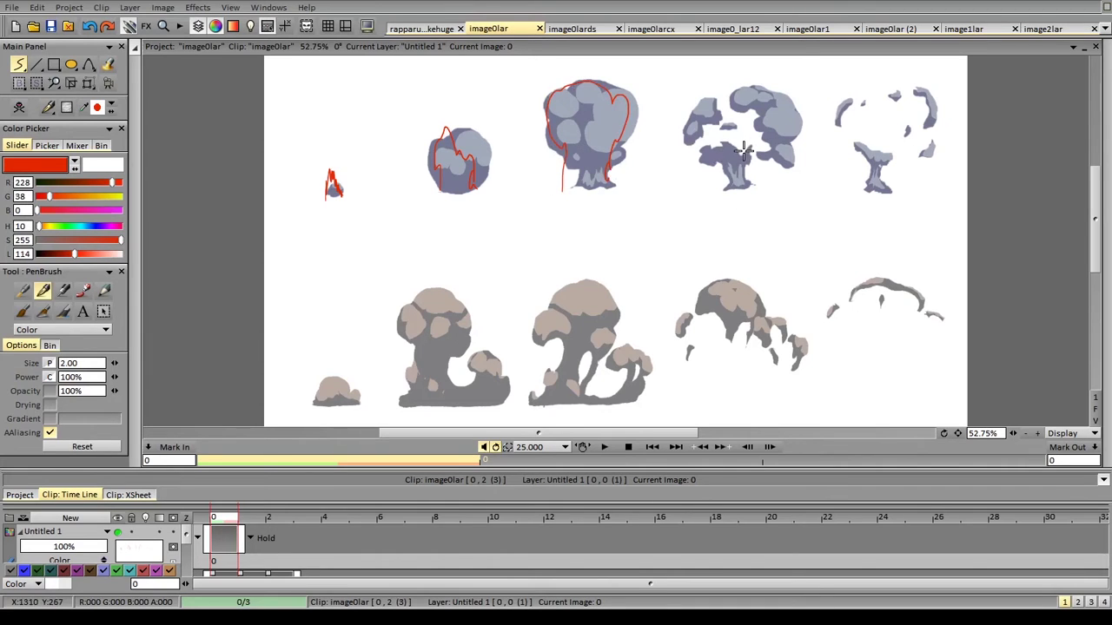
Try several red strokes over the breaking-up fourth purple smoke stage, undoing each attempt
{"action": "left_click_drag", "start_coordinate": [789, 156], "coordinate": [716, 159]}
{"action": "key", "text": "ctrl+z"}
{"action": "mouse_move", "coordinate": [715, 90]}
{"action": "left_mouse_down"}
{"action": "mouse_move", "coordinate": [778, 81]}
{"action": "mouse_move", "coordinate": [724, 118]}
{"action": "mouse_move", "coordinate": [697, 114]}
{"action": "left_mouse_up"}
{"action": "key", "text": "ctrl+z"}
{"action": "mouse_move", "coordinate": [735, 119]}
{"action": "left_mouse_down"}
{"action": "mouse_move", "coordinate": [728, 157]}
{"action": "mouse_move", "coordinate": [743, 139]}
{"action": "mouse_move", "coordinate": [733, 162]}
{"action": "mouse_move", "coordinate": [752, 156]}
{"action": "mouse_move", "coordinate": [732, 181]}
{"action": "mouse_move", "coordinate": [753, 157]}
{"action": "left_mouse_up"}
{"action": "key", "text": "ctrl+z"}
{"action": "key", "text": "ctrl+z"}
{"action": "key", "text": "ctrl+z"}
{"action": "mouse_move", "coordinate": [731, 128]}
{"action": "left_mouse_down"}
{"action": "mouse_move", "coordinate": [709, 143]}
{"action": "mouse_move", "coordinate": [684, 139]}
{"action": "mouse_move", "coordinate": [724, 146]}
{"action": "left_mouse_up"}
{"action": "key", "text": "ctrl+z"}
Sketch a sequence of growing red smoke silhouettes across the space above the brown smoke stages, and clear the layer
{"action": "mouse_move", "coordinate": [321, 364]}
{"action": "left_mouse_down"}
{"action": "mouse_move", "coordinate": [314, 287]}
{"action": "mouse_move", "coordinate": [337, 291]}
{"action": "left_mouse_up"}
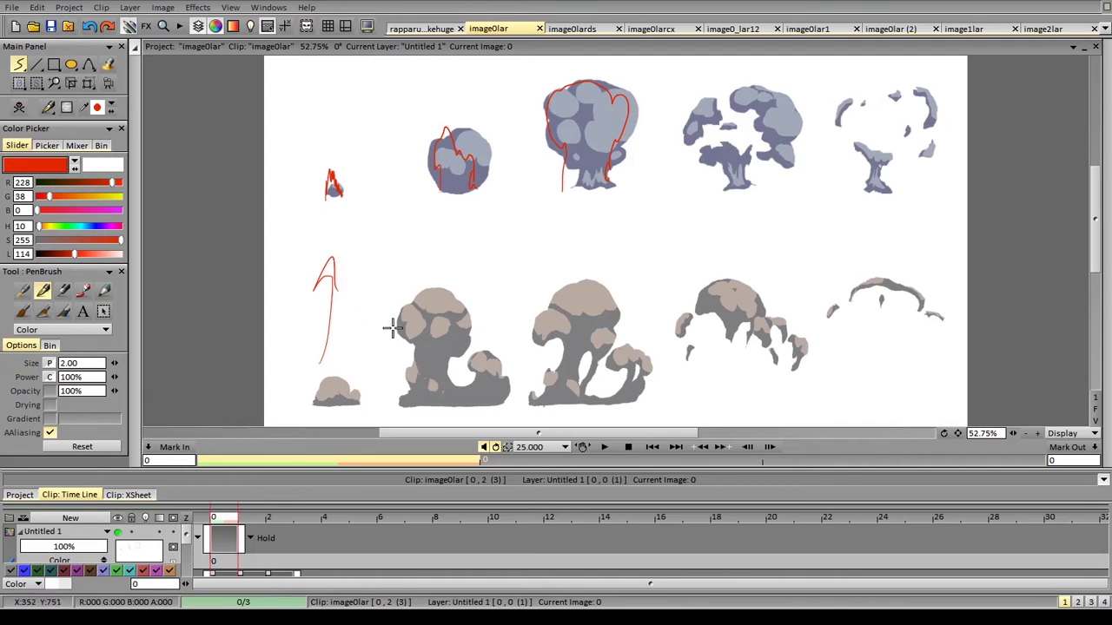
{"action": "left_click_drag", "start_coordinate": [375, 360], "coordinate": [384, 254]}
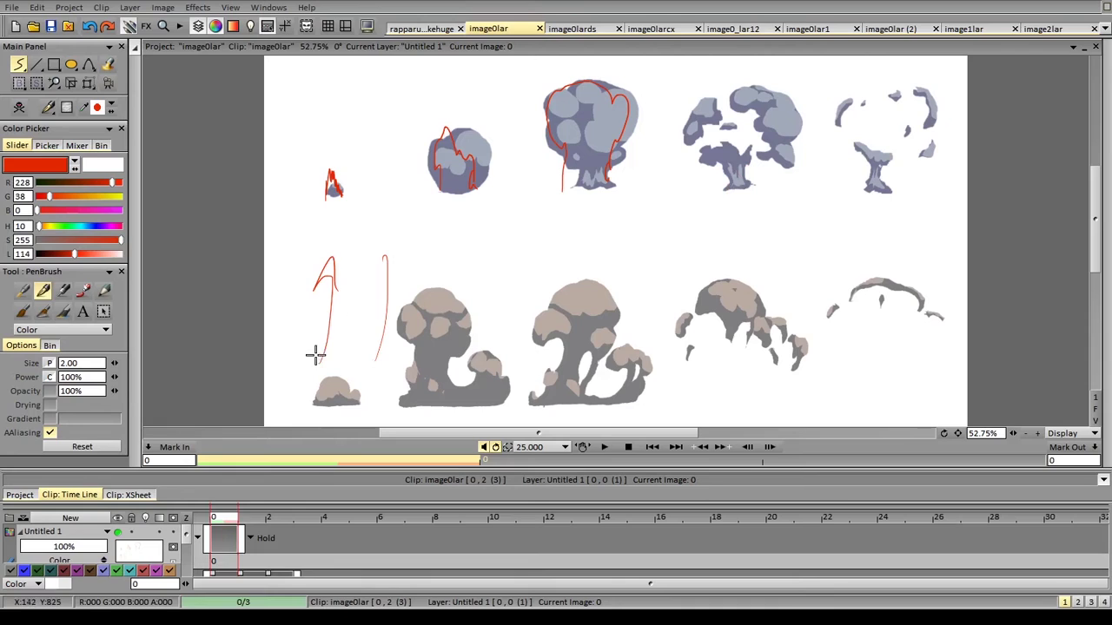
{"action": "mouse_move", "coordinate": [319, 368]}
{"action": "left_mouse_down"}
{"action": "mouse_move", "coordinate": [324, 334]}
{"action": "mouse_move", "coordinate": [337, 368]}
{"action": "left_mouse_up"}
{"action": "mouse_move", "coordinate": [381, 360]}
{"action": "left_mouse_down"}
{"action": "mouse_move", "coordinate": [377, 318]}
{"action": "mouse_move", "coordinate": [406, 318]}
{"action": "mouse_move", "coordinate": [418, 346]}
{"action": "left_mouse_up"}
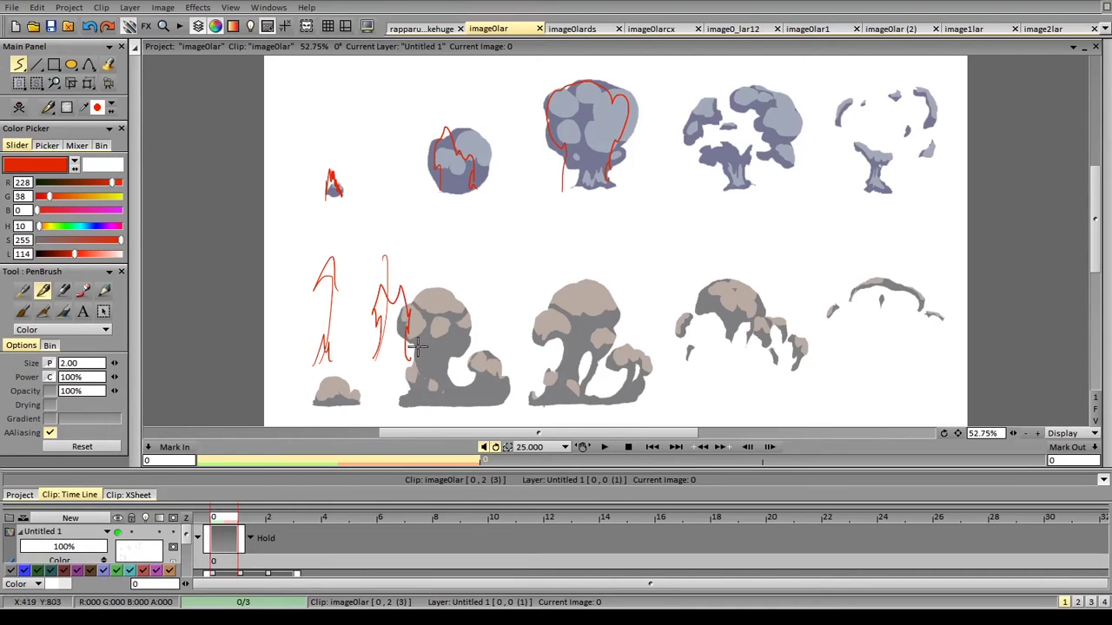
{"action": "mouse_move", "coordinate": [492, 345]}
{"action": "left_mouse_down"}
{"action": "mouse_move", "coordinate": [498, 284]}
{"action": "mouse_move", "coordinate": [475, 255]}
{"action": "mouse_move", "coordinate": [501, 219]}
{"action": "mouse_move", "coordinate": [546, 234]}
{"action": "mouse_move", "coordinate": [548, 283]}
{"action": "mouse_move", "coordinate": [523, 305]}
{"action": "mouse_move", "coordinate": [521, 352]}
{"action": "left_mouse_up"}
{"action": "mouse_move", "coordinate": [630, 333]}
{"action": "left_mouse_down"}
{"action": "mouse_move", "coordinate": [640, 264]}
{"action": "mouse_move", "coordinate": [580, 217]}
{"action": "mouse_move", "coordinate": [670, 172]}
{"action": "mouse_move", "coordinate": [707, 213]}
{"action": "mouse_move", "coordinate": [681, 248]}
{"action": "mouse_move", "coordinate": [684, 220]}
{"action": "mouse_move", "coordinate": [665, 269]}
{"action": "mouse_move", "coordinate": [683, 271]}
{"action": "mouse_move", "coordinate": [651, 334]}
{"action": "left_mouse_up"}
{"action": "mouse_move", "coordinate": [767, 311]}
{"action": "left_mouse_down"}
{"action": "mouse_move", "coordinate": [790, 290]}
{"action": "mouse_move", "coordinate": [790, 226]}
{"action": "mouse_move", "coordinate": [772, 201]}
{"action": "mouse_move", "coordinate": [755, 195]}
{"action": "mouse_move", "coordinate": [741, 207]}
{"action": "mouse_move", "coordinate": [726, 182]}
{"action": "mouse_move", "coordinate": [755, 159]}
{"action": "mouse_move", "coordinate": [839, 154]}
{"action": "mouse_move", "coordinate": [887, 176]}
{"action": "mouse_move", "coordinate": [874, 219]}
{"action": "mouse_move", "coordinate": [797, 248]}
{"action": "mouse_move", "coordinate": [798, 302]}
{"action": "mouse_move", "coordinate": [819, 320]}
{"action": "left_mouse_up"}
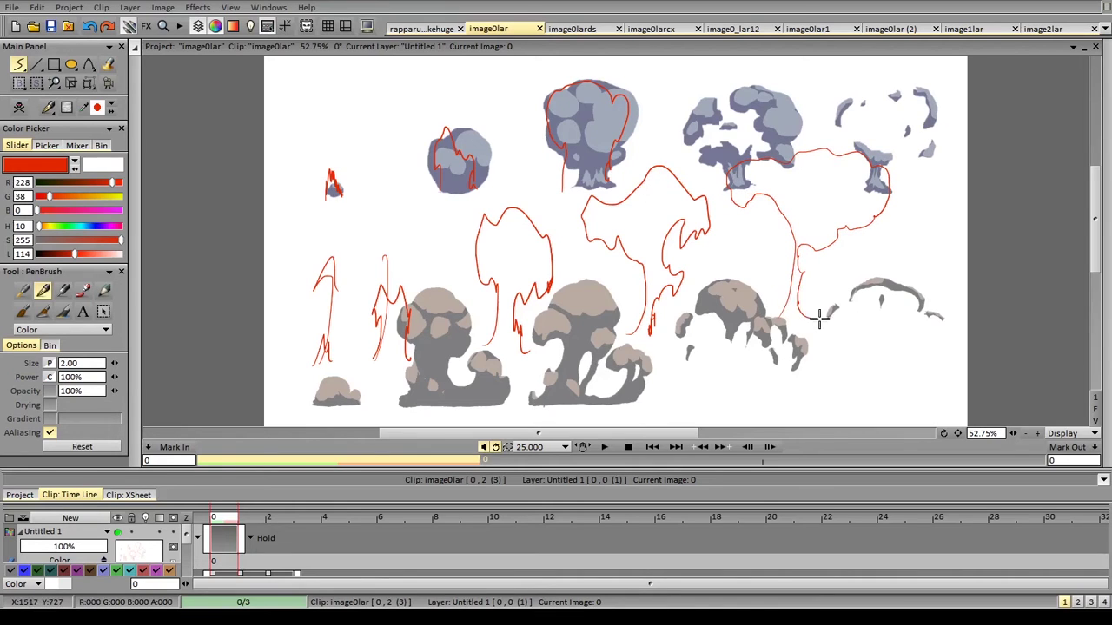
{"action": "key", "text": "ctrl+z"}
{"action": "mouse_move", "coordinate": [797, 255]}
{"action": "left_mouse_down"}
{"action": "mouse_move", "coordinate": [789, 287]}
{"action": "mouse_move", "coordinate": [804, 326]}
{"action": "mouse_move", "coordinate": [808, 247]}
{"action": "left_mouse_up"}
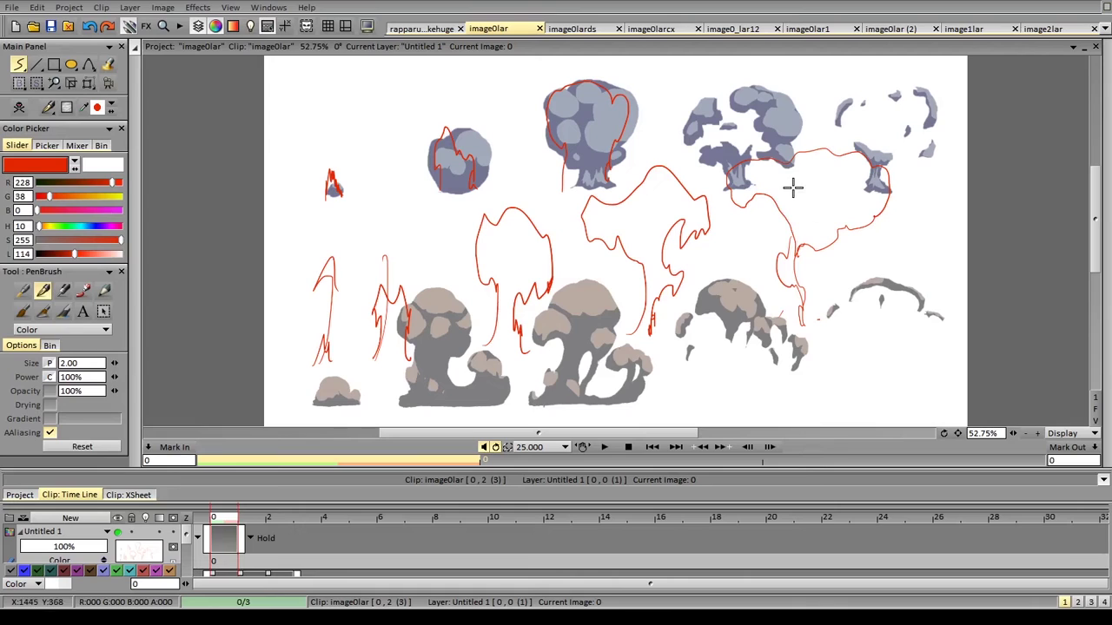
{"action": "key", "text": "BackSpace"}
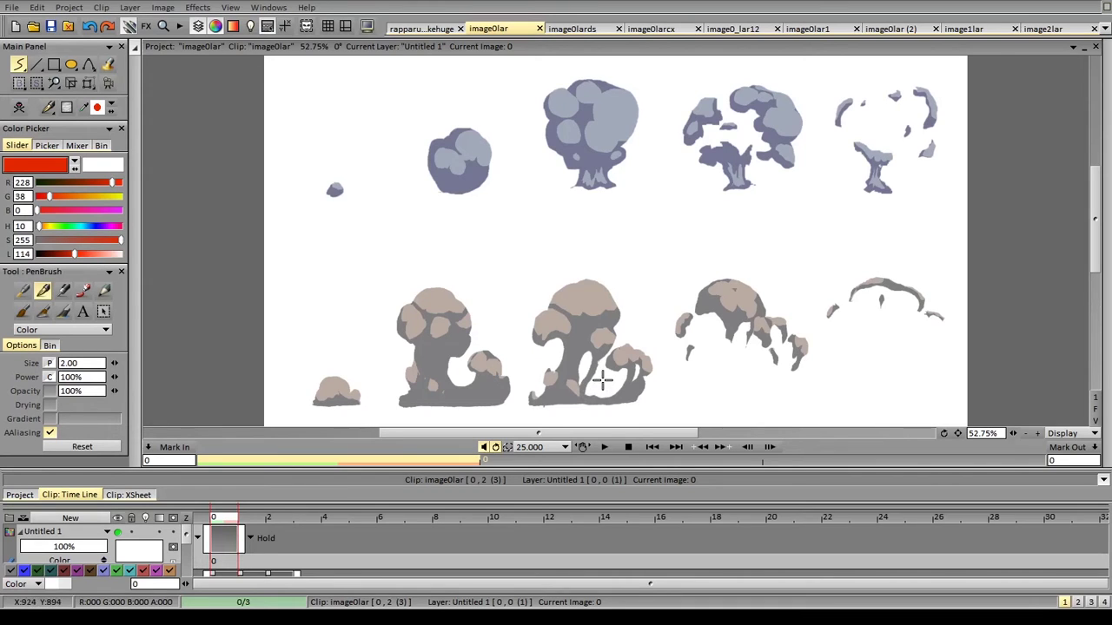
Circle the flat base of the third brown smoke stage in red, and clear the mark
{"action": "mouse_move", "coordinate": [523, 387]}
{"action": "left_mouse_down"}
{"action": "mouse_move", "coordinate": [645, 386]}
{"action": "mouse_move", "coordinate": [514, 372]}
{"action": "mouse_move", "coordinate": [550, 412]}
{"action": "mouse_move", "coordinate": [545, 377]}
{"action": "left_mouse_up"}
{"action": "key", "text": "BackSpace"}
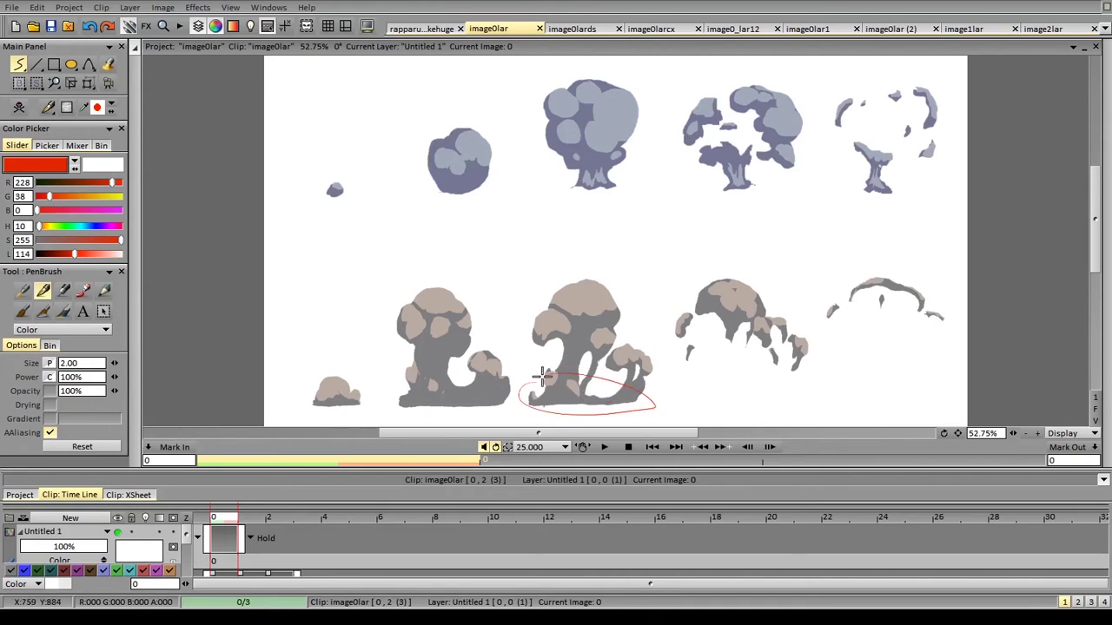
{"action": "key", "text": "BackSpace"}
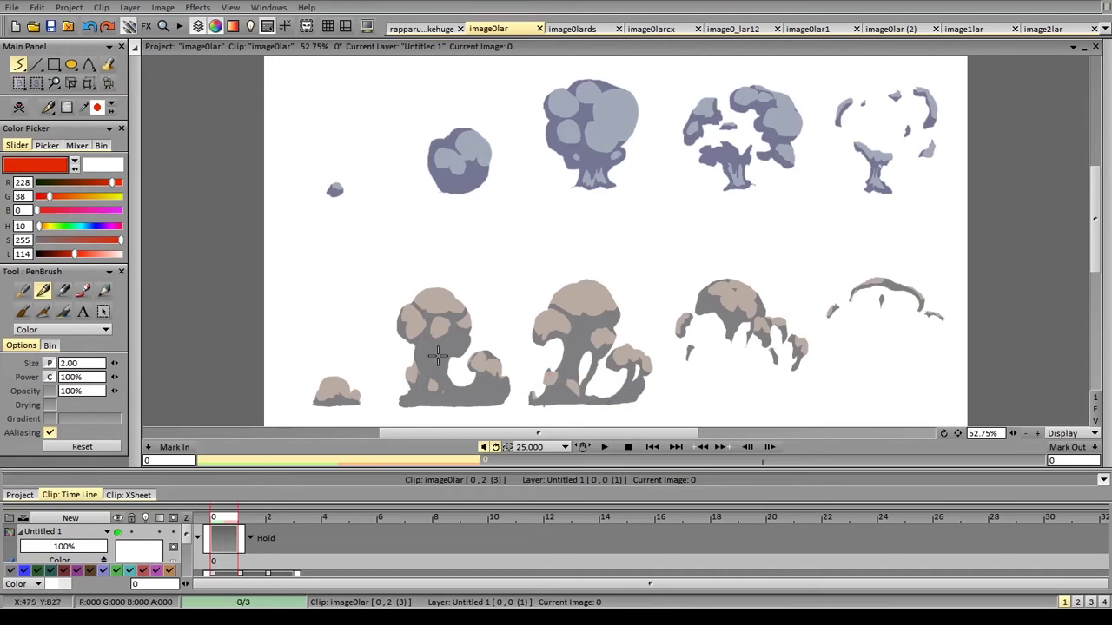
Sketch irregular red silhouettes over the first three brown smoke stages, adding inner holes to the third
{"action": "mouse_move", "coordinate": [315, 404]}
{"action": "left_mouse_down"}
{"action": "mouse_move", "coordinate": [324, 368]}
{"action": "mouse_move", "coordinate": [342, 392]}
{"action": "mouse_move", "coordinate": [328, 364]}
{"action": "mouse_move", "coordinate": [346, 409]}
{"action": "mouse_move", "coordinate": [361, 400]}
{"action": "mouse_move", "coordinate": [404, 366]}
{"action": "mouse_move", "coordinate": [393, 360]}
{"action": "mouse_move", "coordinate": [404, 363]}
{"action": "mouse_move", "coordinate": [411, 331]}
{"action": "left_mouse_up"}
{"action": "key", "text": "ctrl+z"}
{"action": "key", "text": "ctrl+z"}
{"action": "key", "text": "ctrl+z"}
{"action": "key", "text": "ctrl+z"}
{"action": "key", "text": "ctrl+z"}
{"action": "mouse_move", "coordinate": [397, 404]}
{"action": "left_mouse_down"}
{"action": "mouse_move", "coordinate": [403, 334]}
{"action": "mouse_move", "coordinate": [421, 311]}
{"action": "mouse_move", "coordinate": [460, 346]}
{"action": "mouse_move", "coordinate": [456, 380]}
{"action": "mouse_move", "coordinate": [488, 369]}
{"action": "mouse_move", "coordinate": [493, 410]}
{"action": "mouse_move", "coordinate": [559, 350]}
{"action": "mouse_move", "coordinate": [560, 337]}
{"action": "mouse_move", "coordinate": [527, 341]}
{"action": "mouse_move", "coordinate": [528, 321]}
{"action": "mouse_move", "coordinate": [587, 292]}
{"action": "mouse_move", "coordinate": [603, 300]}
{"action": "mouse_move", "coordinate": [616, 353]}
{"action": "mouse_move", "coordinate": [643, 351]}
{"action": "mouse_move", "coordinate": [650, 370]}
{"action": "mouse_move", "coordinate": [648, 382]}
{"action": "mouse_move", "coordinate": [615, 369]}
{"action": "mouse_move", "coordinate": [599, 387]}
{"action": "mouse_move", "coordinate": [639, 393]}
{"action": "left_mouse_up"}
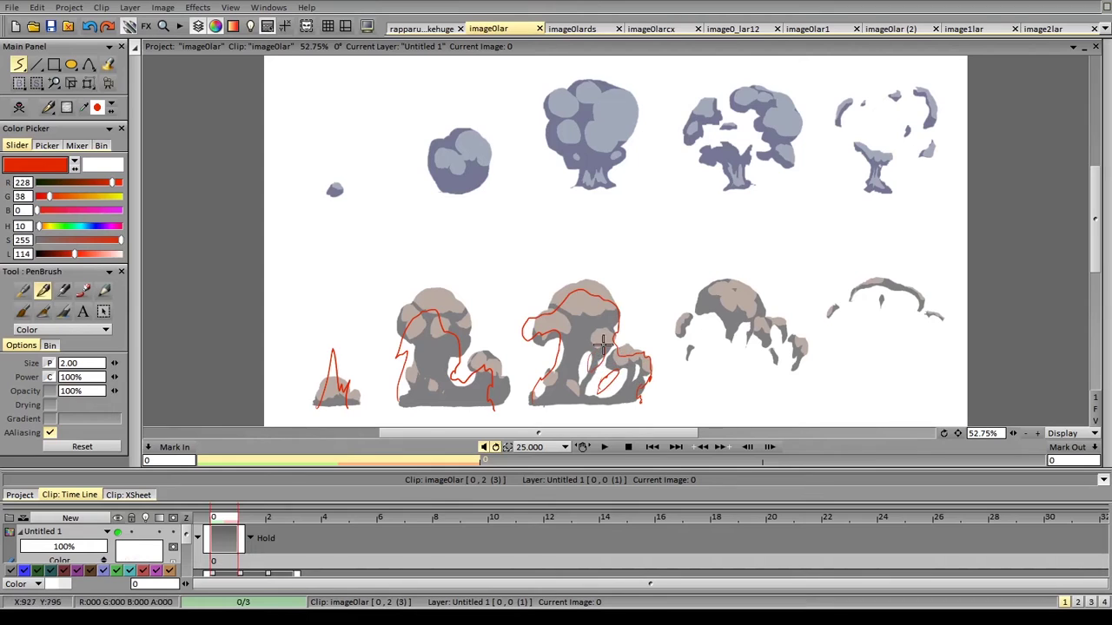
{"action": "mouse_move", "coordinate": [602, 345]}
{"action": "left_mouse_down"}
{"action": "mouse_move", "coordinate": [603, 373]}
{"action": "mouse_move", "coordinate": [634, 352]}
{"action": "left_mouse_up"}
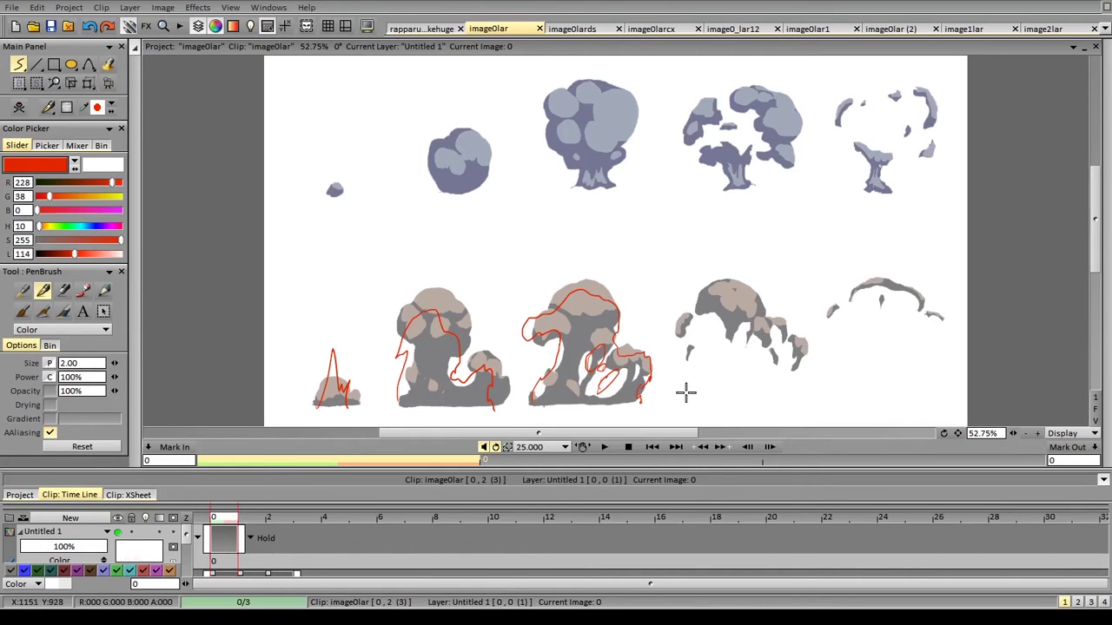
Sketch an irregular red silhouette over the fourth brown smoke stage, with holes and a jagged contour along its lower edge
{"action": "mouse_move", "coordinate": [687, 393]}
{"action": "left_mouse_down"}
{"action": "mouse_move", "coordinate": [715, 339]}
{"action": "mouse_move", "coordinate": [696, 367]}
{"action": "mouse_move", "coordinate": [716, 343]}
{"action": "mouse_move", "coordinate": [706, 389]}
{"action": "mouse_move", "coordinate": [716, 353]}
{"action": "mouse_move", "coordinate": [704, 386]}
{"action": "mouse_move", "coordinate": [692, 385]}
{"action": "mouse_move", "coordinate": [709, 387]}
{"action": "mouse_move", "coordinate": [716, 304]}
{"action": "mouse_move", "coordinate": [705, 295]}
{"action": "mouse_move", "coordinate": [678, 303]}
{"action": "mouse_move", "coordinate": [729, 272]}
{"action": "mouse_move", "coordinate": [768, 301]}
{"action": "mouse_move", "coordinate": [786, 342]}
{"action": "mouse_move", "coordinate": [805, 334]}
{"action": "mouse_move", "coordinate": [816, 365]}
{"action": "left_mouse_up"}
{"action": "key", "text": "ctrl+z"}
{"action": "key", "text": "ctrl+z"}
{"action": "key", "text": "ctrl+z"}
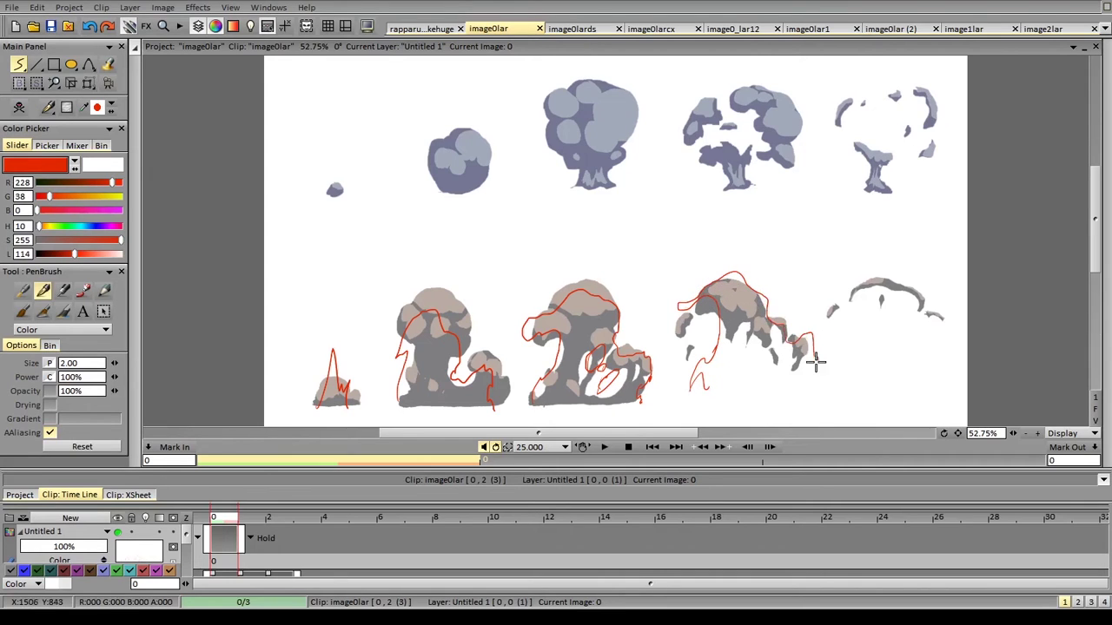
{"action": "mouse_move", "coordinate": [759, 337]}
{"action": "left_mouse_down"}
{"action": "mouse_move", "coordinate": [763, 364]}
{"action": "mouse_move", "coordinate": [775, 328]}
{"action": "mouse_move", "coordinate": [778, 356]}
{"action": "mouse_move", "coordinate": [813, 363]}
{"action": "mouse_move", "coordinate": [813, 376]}
{"action": "mouse_move", "coordinate": [800, 358]}
{"action": "mouse_move", "coordinate": [783, 362]}
{"action": "mouse_move", "coordinate": [789, 376]}
{"action": "mouse_move", "coordinate": [804, 371]}
{"action": "mouse_move", "coordinate": [771, 388]}
{"action": "left_mouse_up"}
{"action": "mouse_move", "coordinate": [691, 389]}
{"action": "left_mouse_down"}
{"action": "mouse_move", "coordinate": [727, 361]}
{"action": "mouse_move", "coordinate": [743, 389]}
{"action": "mouse_move", "coordinate": [777, 388]}
{"action": "left_mouse_up"}
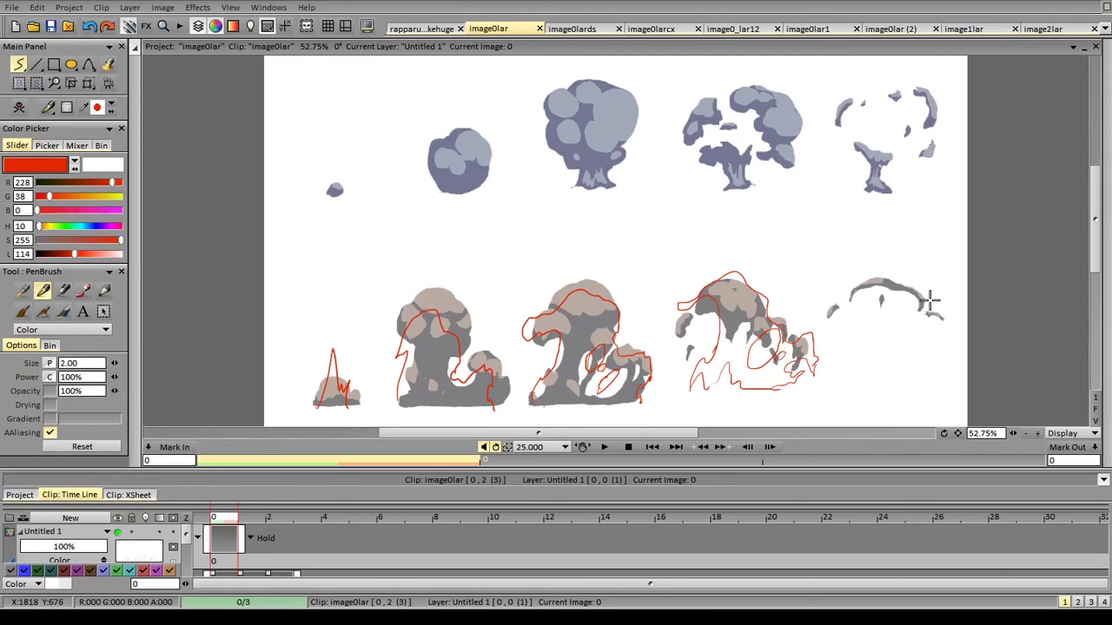
Close the image0lar project without saving, and close the image0lards project after viewing its line drawings
{"action": "left_click", "coordinate": [540, 29]}
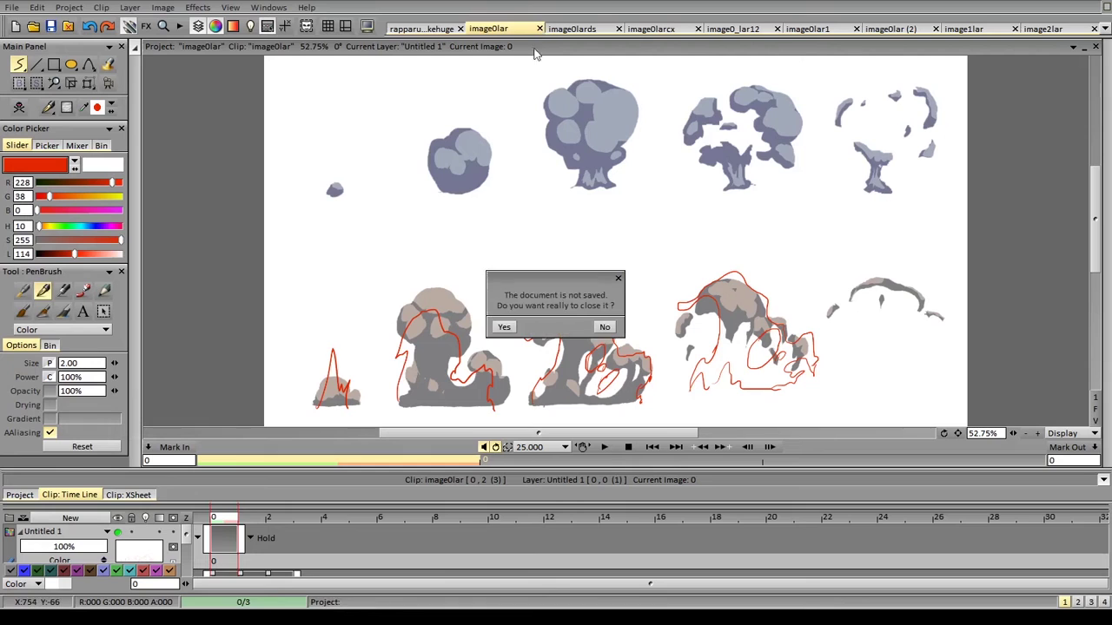
{"action": "left_click", "coordinate": [503, 326]}
{"action": "left_click", "coordinate": [517, 28]}
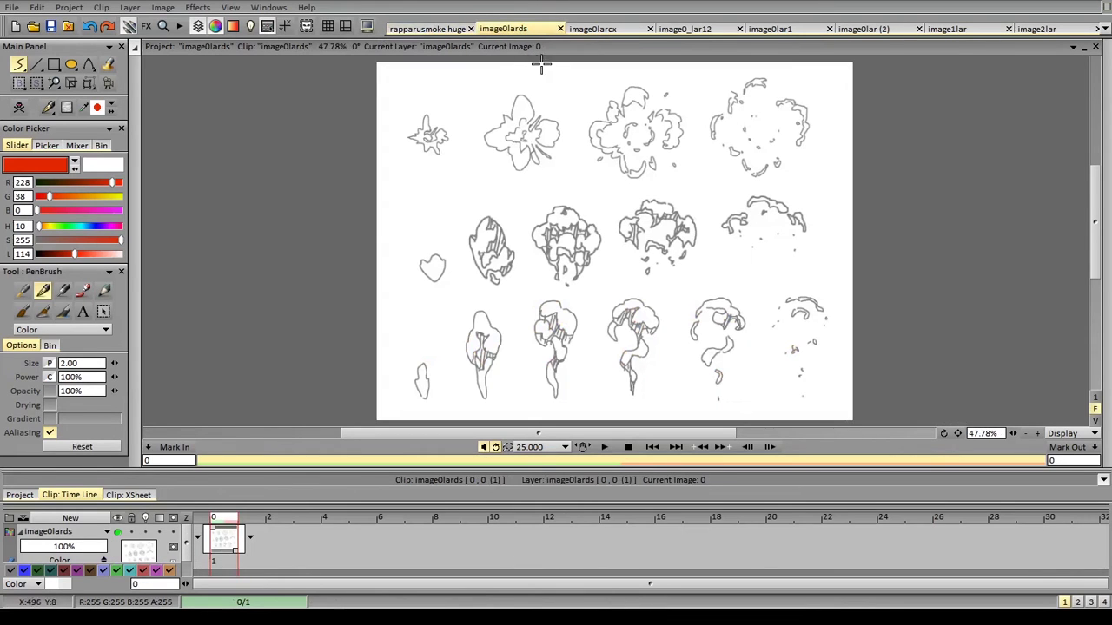
{"action": "left_click_drag", "start_coordinate": [1096, 212], "coordinate": [1097, 214]}
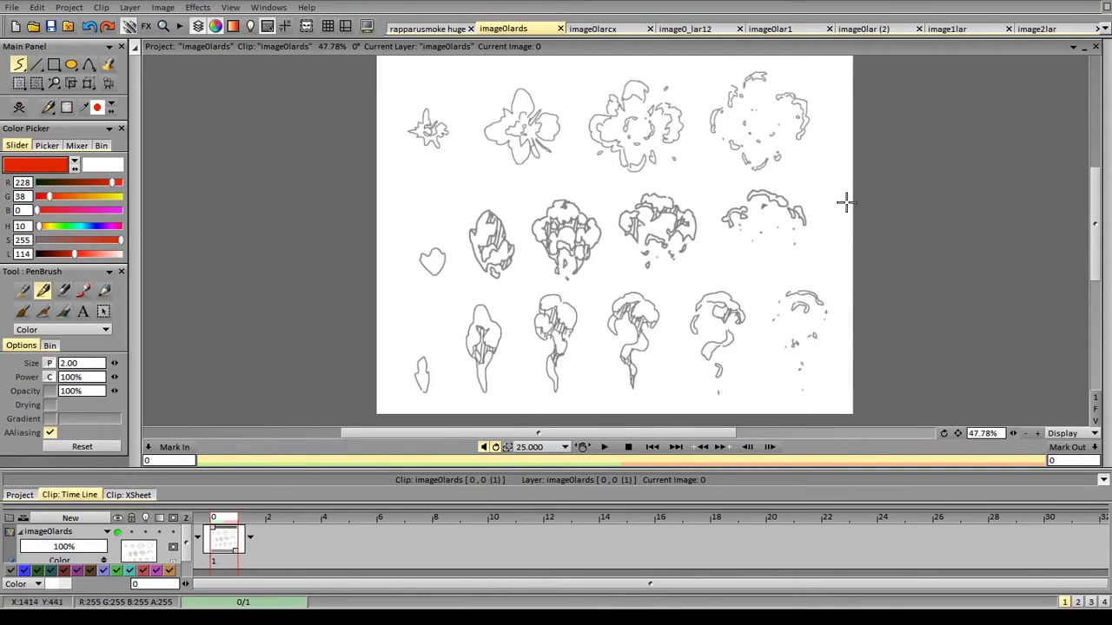
{"action": "left_click", "coordinate": [559, 29]}
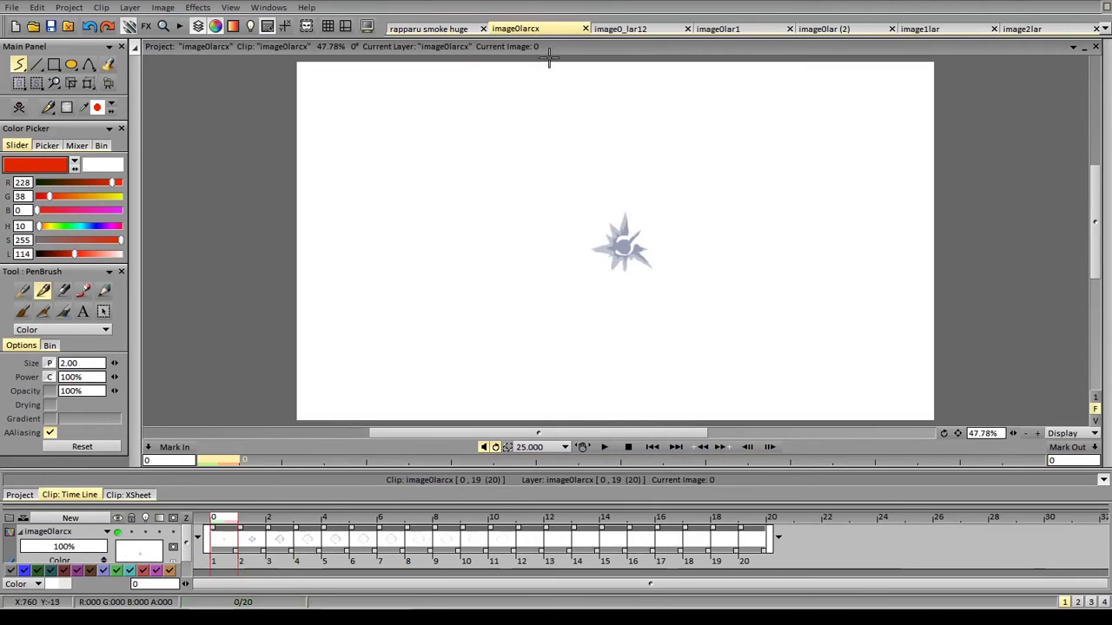
Open the image0lar1 project, examine the shapes of its winding chimney smoke up close, and close the project
{"action": "left_click", "coordinate": [617, 33]}
{"action": "left_click", "coordinate": [726, 38]}
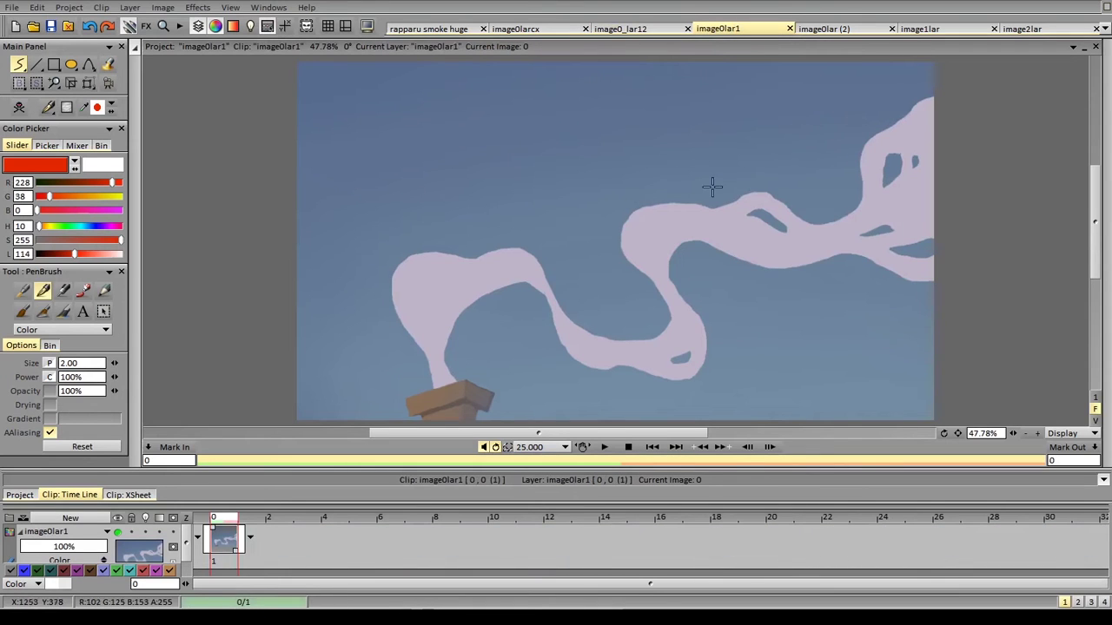
{"action": "left_click", "coordinate": [1037, 432]}
{"action": "left_click", "coordinate": [1037, 433]}
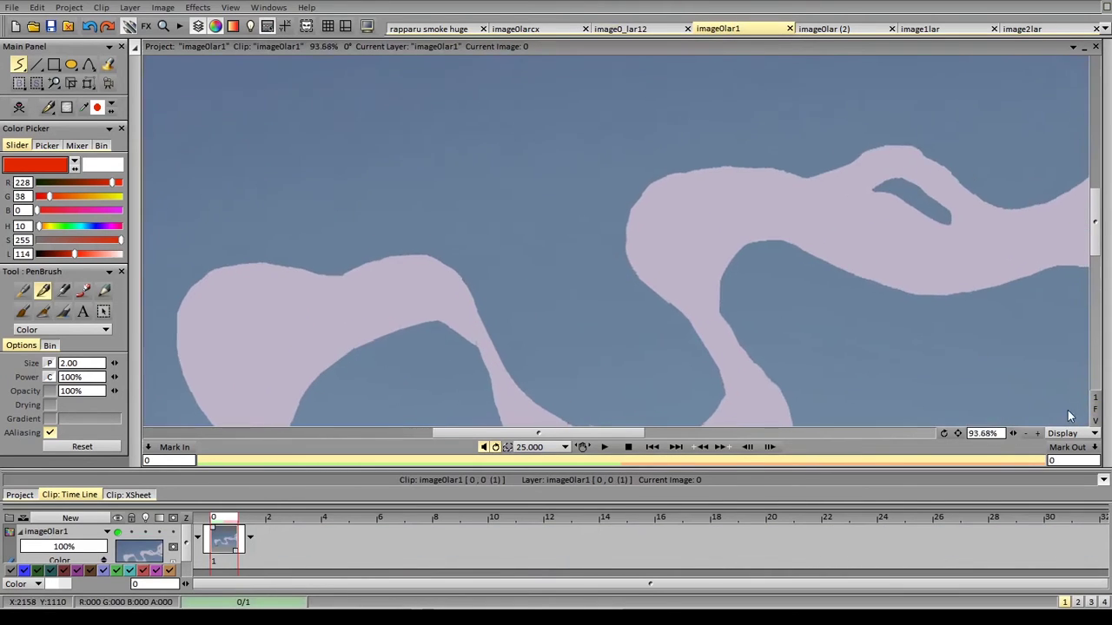
{"action": "left_click", "coordinate": [1037, 433]}
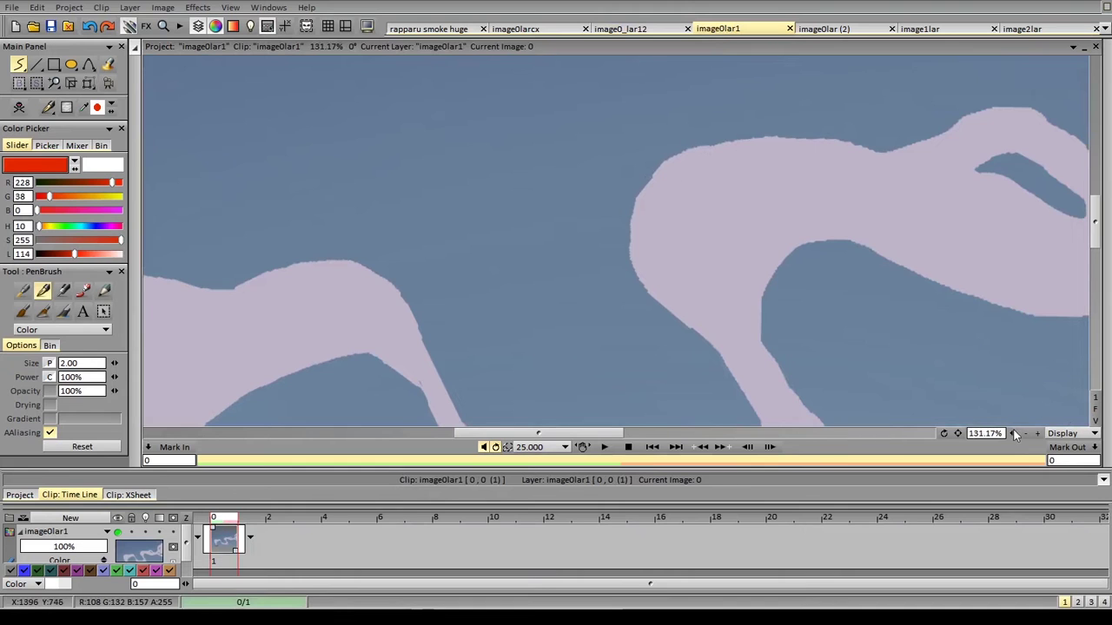
{"action": "left_click", "coordinate": [1013, 432]}
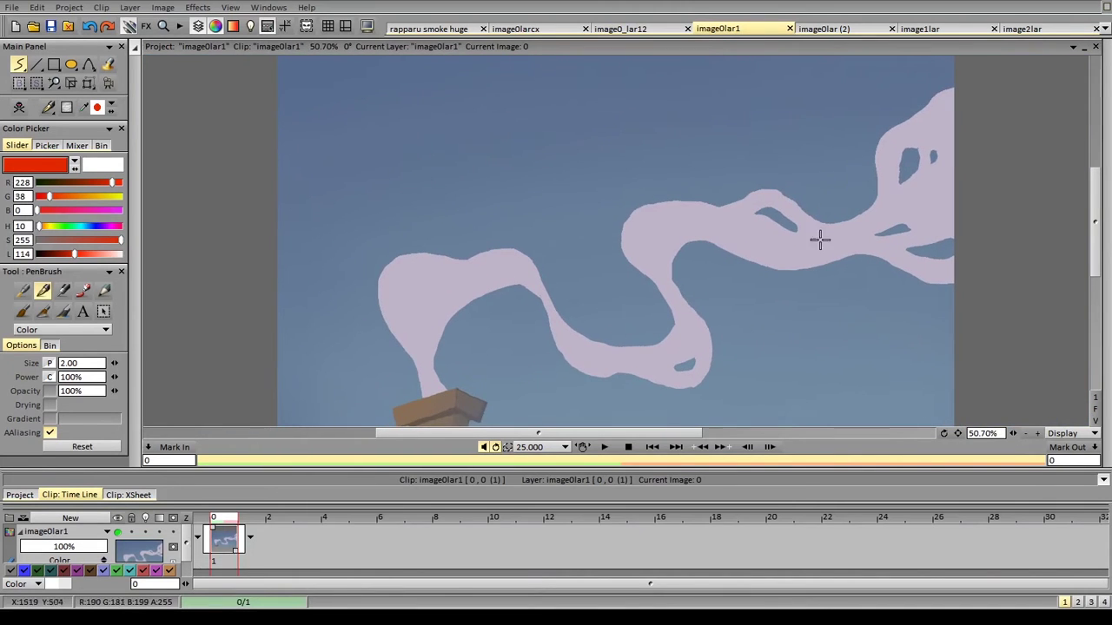
{"action": "left_click", "coordinate": [790, 30]}
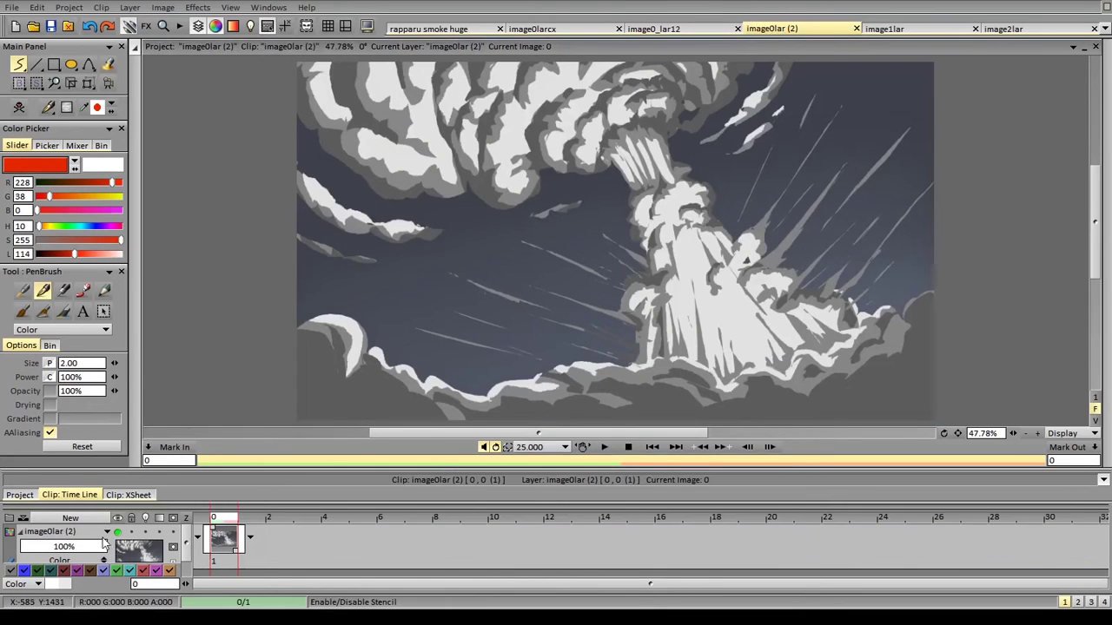
Lower the image0lar (2) layer's opacity to 65% and add a new layer above it
{"action": "left_click_drag", "start_coordinate": [85, 545], "coordinate": [78, 548]}
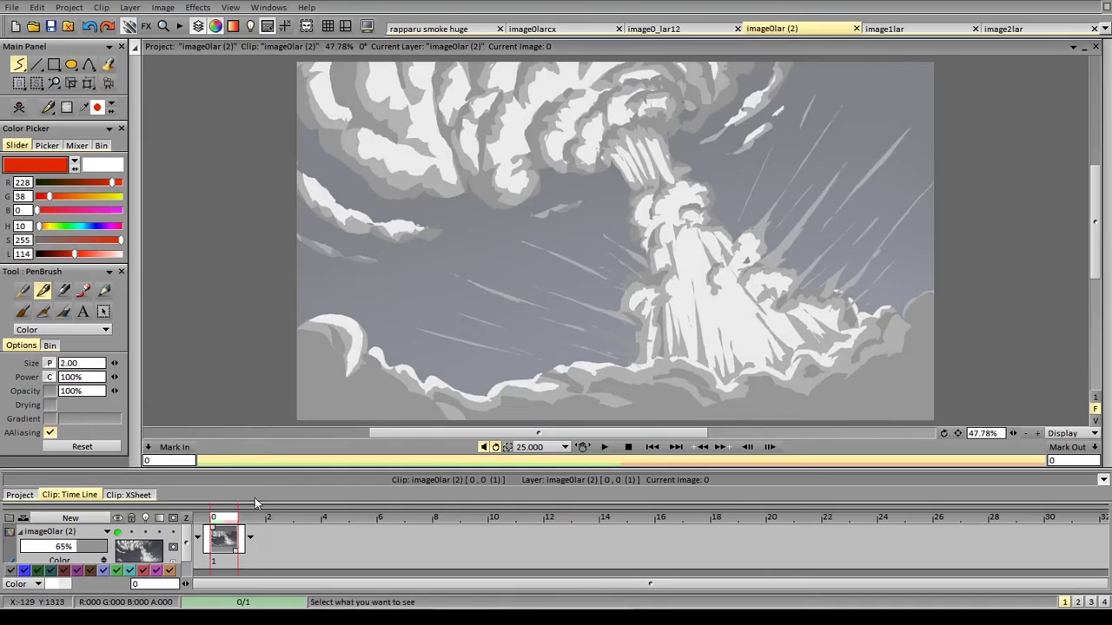
{"action": "key", "text": "ctrl+shift+n"}
{"action": "left_click", "coordinate": [273, 549]}
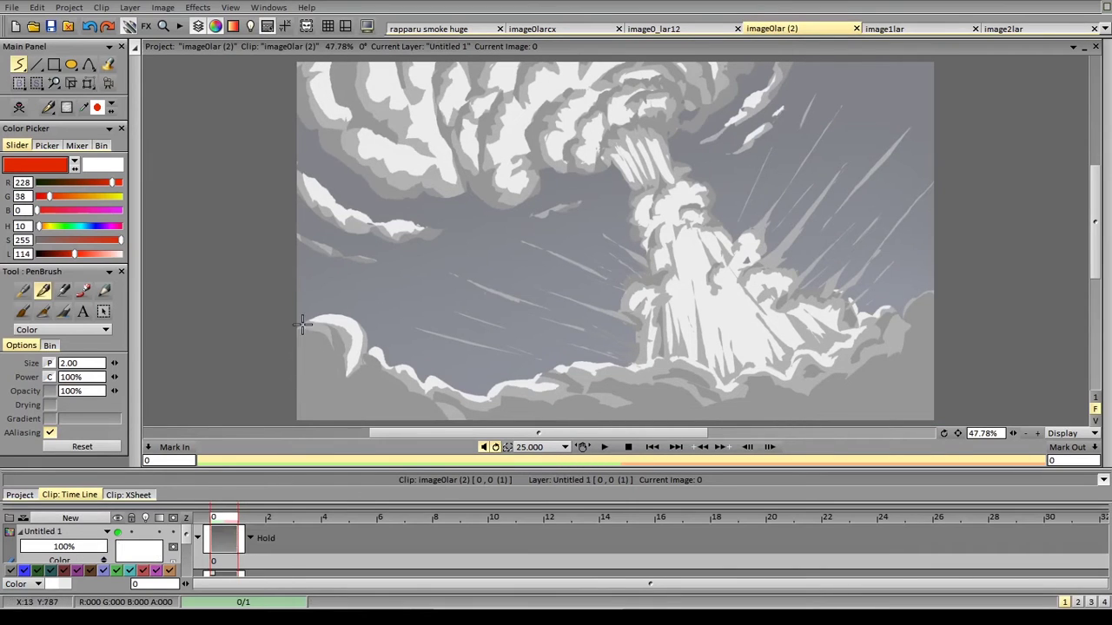
Outline the rounded foreground cloud on the left and its trailing scalloped edge in red, undoing the arrow drawn above it
{"action": "left_click_drag", "start_coordinate": [298, 317], "coordinate": [394, 417]}
{"action": "mouse_move", "coordinate": [397, 372]}
{"action": "left_mouse_down"}
{"action": "mouse_move", "coordinate": [430, 386]}
{"action": "mouse_move", "coordinate": [438, 409]}
{"action": "mouse_move", "coordinate": [441, 397]}
{"action": "mouse_move", "coordinate": [413, 400]}
{"action": "left_mouse_up"}
{"action": "key", "text": "ctrl+z"}
{"action": "key", "text": "ctrl+z"}
{"action": "key", "text": "ctrl+z"}
{"action": "mouse_move", "coordinate": [298, 310]}
{"action": "left_mouse_down"}
{"action": "mouse_move", "coordinate": [353, 320]}
{"action": "mouse_move", "coordinate": [372, 335]}
{"action": "mouse_move", "coordinate": [357, 378]}
{"action": "mouse_move", "coordinate": [375, 376]}
{"action": "mouse_move", "coordinate": [391, 395]}
{"action": "mouse_move", "coordinate": [418, 385]}
{"action": "mouse_move", "coordinate": [465, 409]}
{"action": "mouse_move", "coordinate": [483, 391]}
{"action": "mouse_move", "coordinate": [514, 395]}
{"action": "mouse_move", "coordinate": [414, 353]}
{"action": "left_mouse_up"}
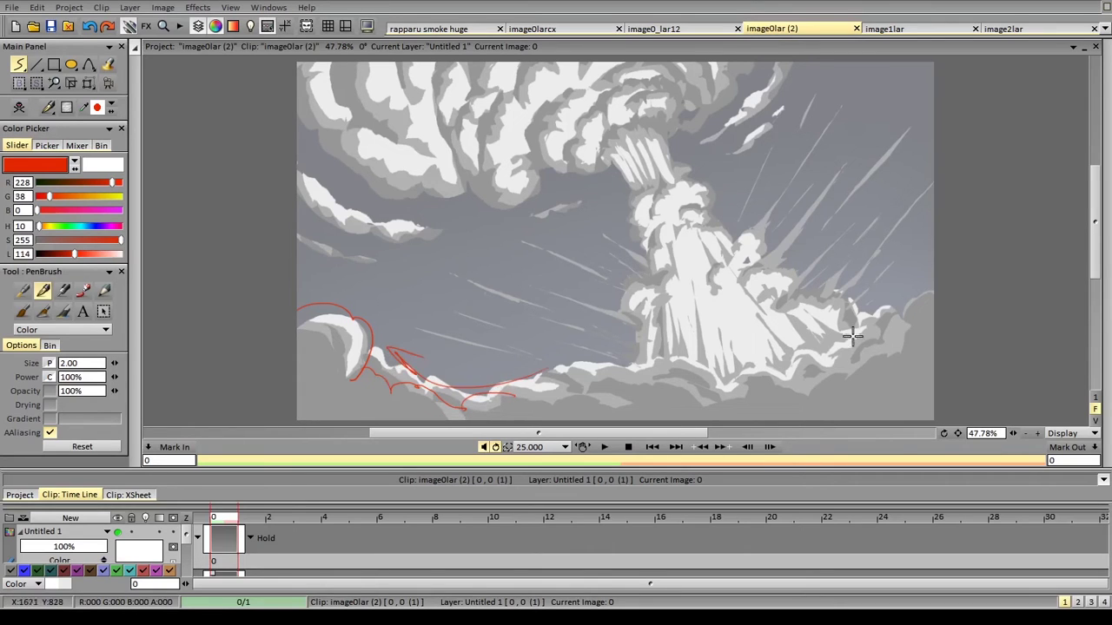
{"action": "key", "text": "ctrl+z"}
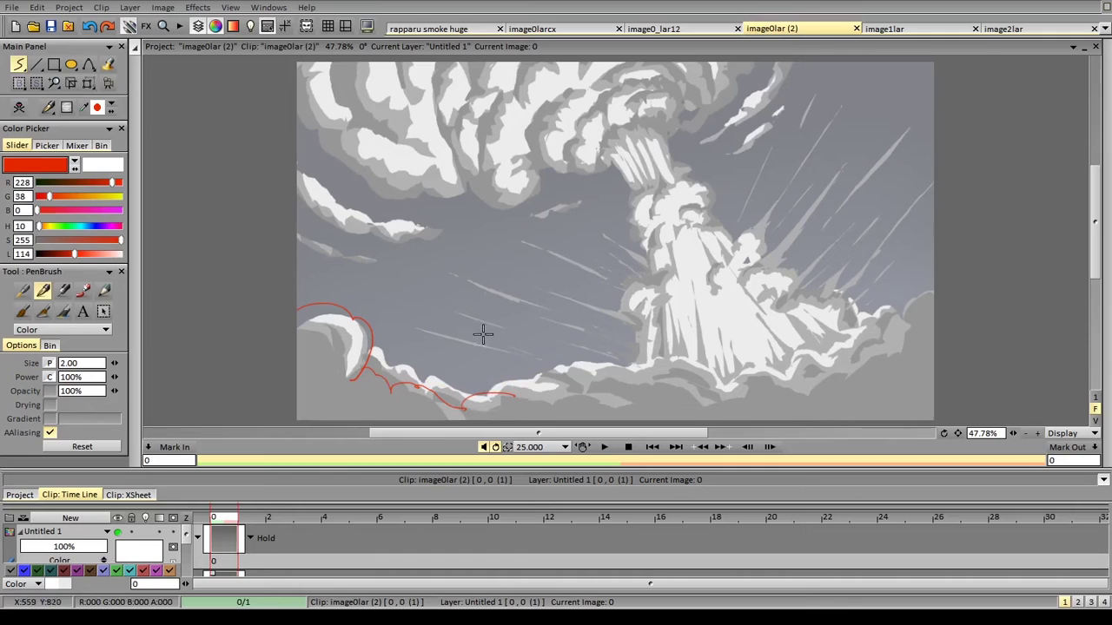
Sketch a large red domed billow on the ground smoke left of the column's base, retrying the stroke several times
{"action": "left_click_drag", "start_coordinate": [422, 367], "coordinate": [578, 390]}
{"action": "key", "text": "ctrl+z"}
{"action": "left_click_drag", "start_coordinate": [497, 384], "coordinate": [627, 371]}
{"action": "key", "text": "ctrl+z"}
{"action": "mouse_move", "coordinate": [506, 389]}
{"action": "left_mouse_down"}
{"action": "mouse_move", "coordinate": [562, 353]}
{"action": "mouse_move", "coordinate": [588, 365]}
{"action": "left_mouse_up"}
{"action": "key", "text": "ctrl+z"}
{"action": "mouse_move", "coordinate": [509, 392]}
{"action": "left_mouse_down"}
{"action": "mouse_move", "coordinate": [571, 352]}
{"action": "mouse_move", "coordinate": [608, 366]}
{"action": "left_mouse_up"}
{"action": "key", "text": "ctrl+z"}
{"action": "mouse_move", "coordinate": [504, 391]}
{"action": "left_mouse_down"}
{"action": "mouse_move", "coordinate": [597, 349]}
{"action": "mouse_move", "coordinate": [633, 403]}
{"action": "mouse_move", "coordinate": [633, 393]}
{"action": "mouse_move", "coordinate": [682, 405]}
{"action": "mouse_move", "coordinate": [661, 404]}
{"action": "mouse_move", "coordinate": [747, 395]}
{"action": "mouse_move", "coordinate": [798, 371]}
{"action": "mouse_move", "coordinate": [823, 327]}
{"action": "mouse_move", "coordinate": [884, 290]}
{"action": "mouse_move", "coordinate": [923, 232]}
{"action": "left_mouse_up"}
{"action": "key", "text": "ctrl+z"}
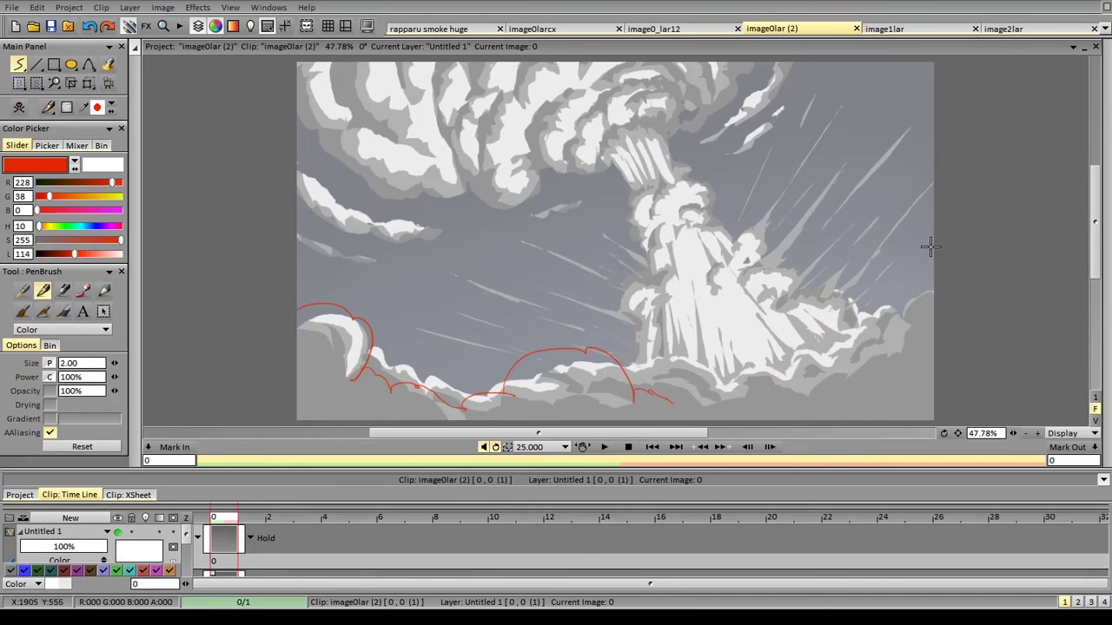
Outline the rising cloud on the right and the scalloped ground smoke in red, adding inner contours to the lower billows
{"action": "mouse_move", "coordinate": [934, 185]}
{"action": "left_mouse_down"}
{"action": "mouse_move", "coordinate": [881, 209]}
{"action": "mouse_move", "coordinate": [879, 352]}
{"action": "left_mouse_up"}
{"action": "key", "text": "ctrl+z"}
{"action": "mouse_move", "coordinate": [933, 188]}
{"action": "left_mouse_down"}
{"action": "mouse_move", "coordinate": [881, 249]}
{"action": "mouse_move", "coordinate": [916, 347]}
{"action": "mouse_move", "coordinate": [887, 402]}
{"action": "mouse_move", "coordinate": [789, 385]}
{"action": "mouse_move", "coordinate": [785, 367]}
{"action": "mouse_move", "coordinate": [723, 402]}
{"action": "mouse_move", "coordinate": [629, 384]}
{"action": "mouse_move", "coordinate": [687, 383]}
{"action": "mouse_move", "coordinate": [725, 401]}
{"action": "left_mouse_up"}
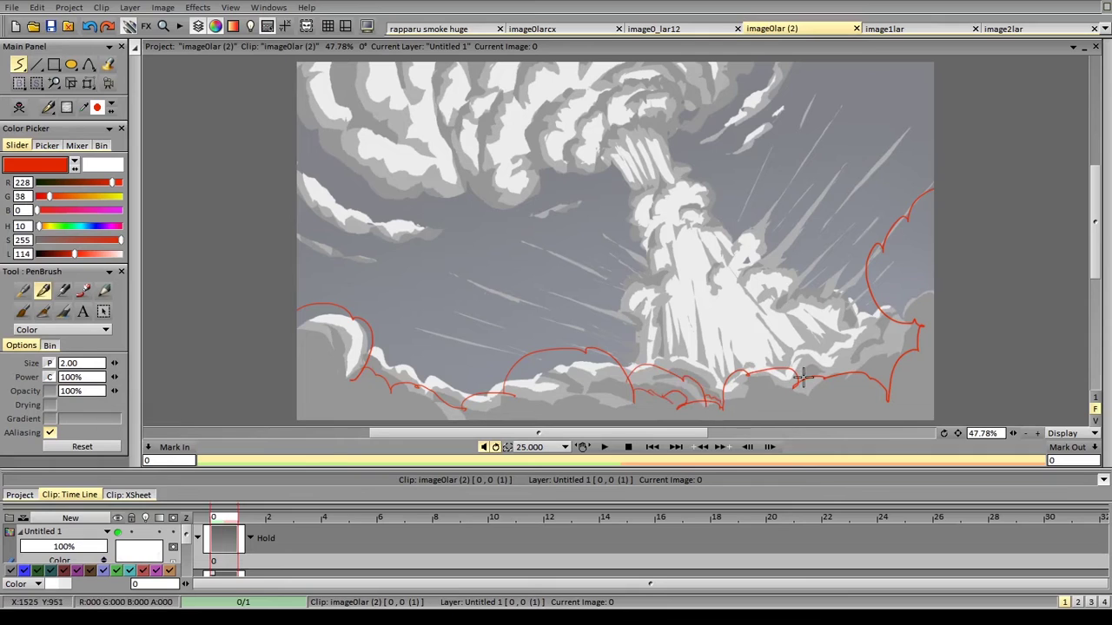
{"action": "left_click_drag", "start_coordinate": [493, 375], "coordinate": [592, 393]}
{"action": "left_click_drag", "start_coordinate": [579, 415], "coordinate": [622, 417]}
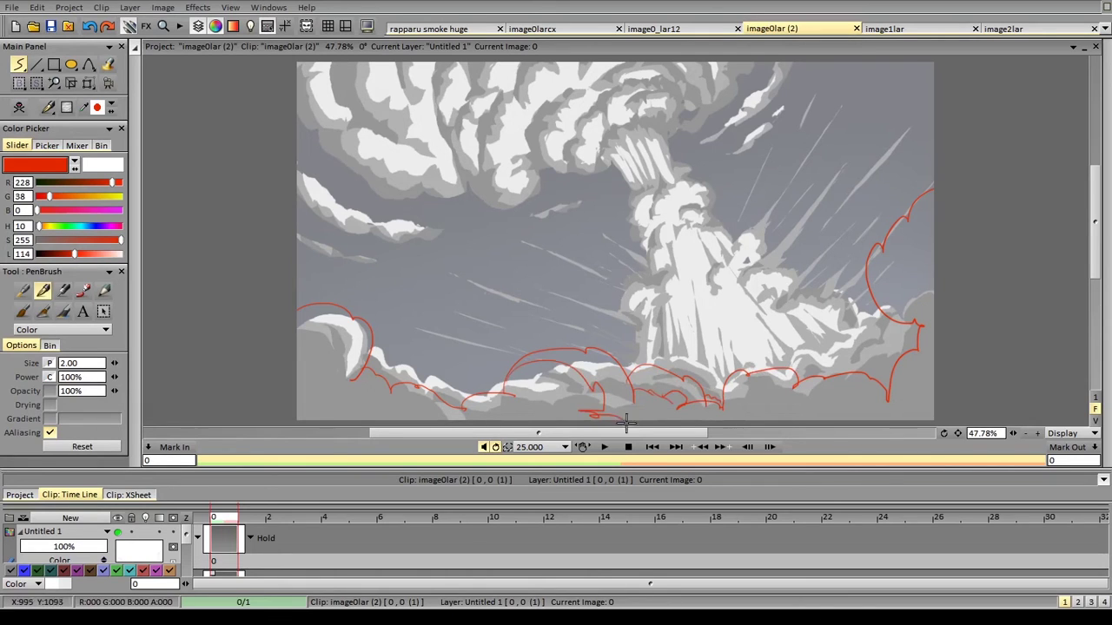
{"action": "mouse_move", "coordinate": [756, 419]}
{"action": "left_mouse_down"}
{"action": "mouse_move", "coordinate": [797, 398]}
{"action": "mouse_move", "coordinate": [782, 397]}
{"action": "mouse_move", "coordinate": [848, 396]}
{"action": "left_mouse_up"}
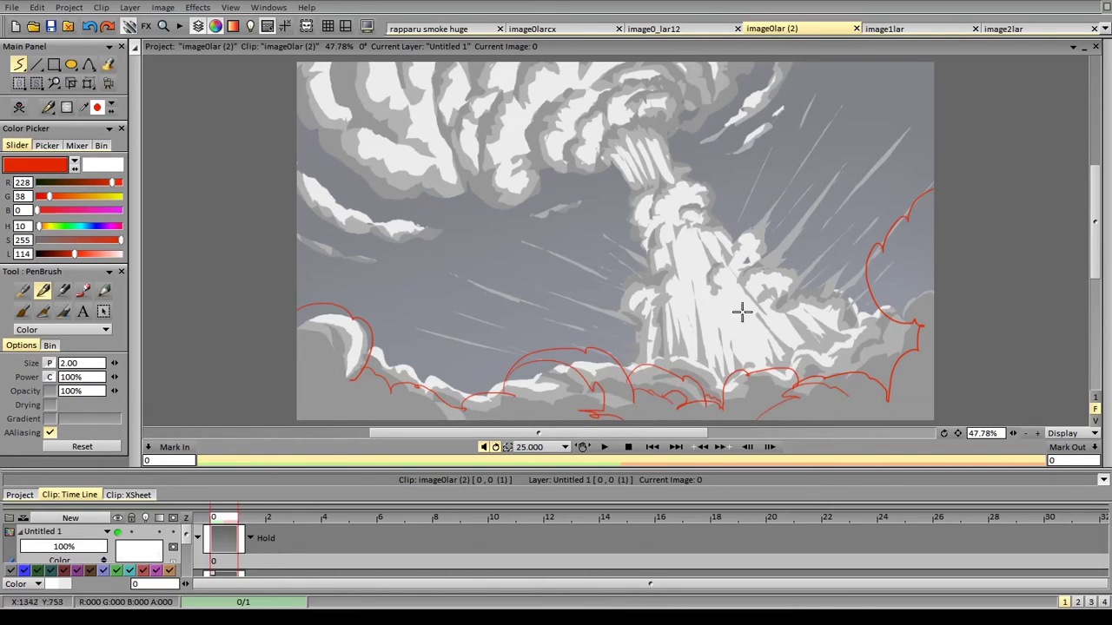
Try and undo red strokes beside the column's base and left sky, and add inner contours to the left foreground cloud
{"action": "left_click_drag", "start_coordinate": [744, 354], "coordinate": [872, 303]}
{"action": "mouse_move", "coordinate": [828, 302]}
{"action": "left_mouse_down"}
{"action": "mouse_move", "coordinate": [872, 302]}
{"action": "mouse_move", "coordinate": [847, 330]}
{"action": "left_mouse_up"}
{"action": "left_click_drag", "start_coordinate": [446, 374], "coordinate": [395, 330]}
{"action": "left_click_drag", "start_coordinate": [394, 314], "coordinate": [426, 355]}
{"action": "key", "text": "ctrl+z"}
{"action": "key", "text": "ctrl+z"}
{"action": "key", "text": "ctrl+z"}
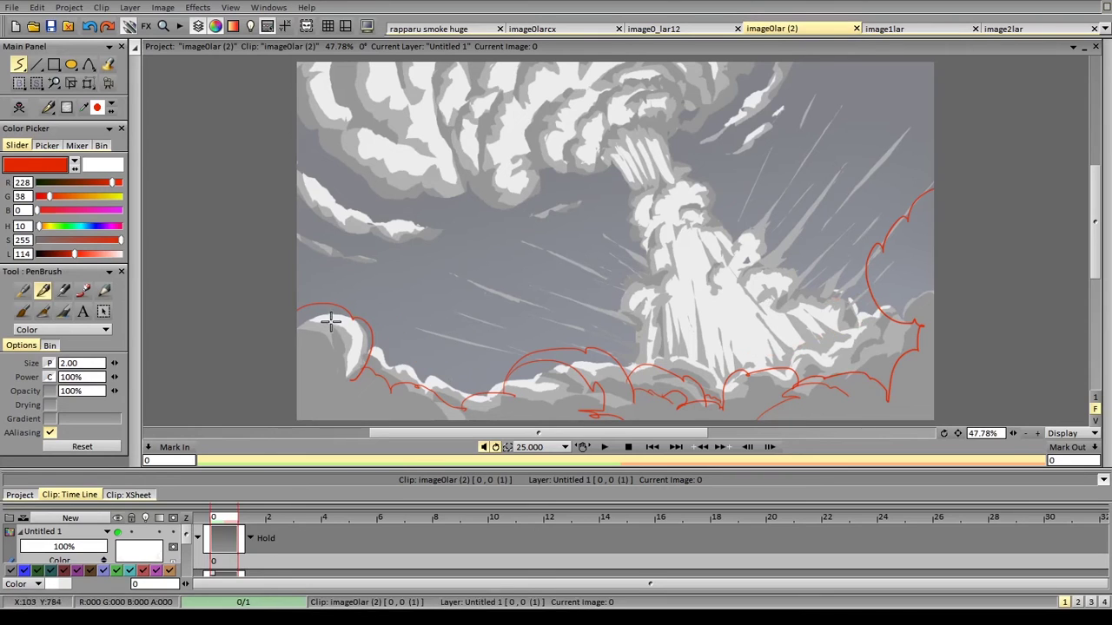
{"action": "mouse_move", "coordinate": [350, 398]}
{"action": "left_mouse_down"}
{"action": "mouse_move", "coordinate": [374, 411]}
{"action": "mouse_move", "coordinate": [389, 382]}
{"action": "left_mouse_up"}
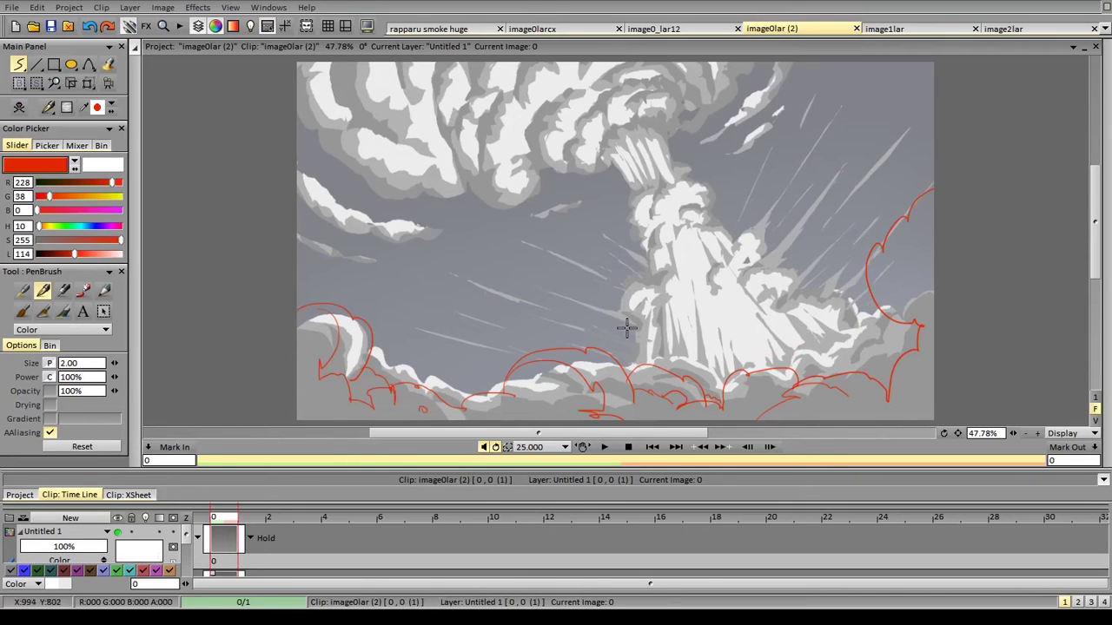
Outline the billow at the smoke column's lower left edge, trying a diagonal centre line through the column
{"action": "left_click_drag", "start_coordinate": [638, 348], "coordinate": [643, 323]}
{"action": "left_click_drag", "start_coordinate": [573, 67], "coordinate": [734, 381]}
{"action": "key", "text": "ctrl+z"}
{"action": "left_click_drag", "start_coordinate": [611, 88], "coordinate": [737, 355]}
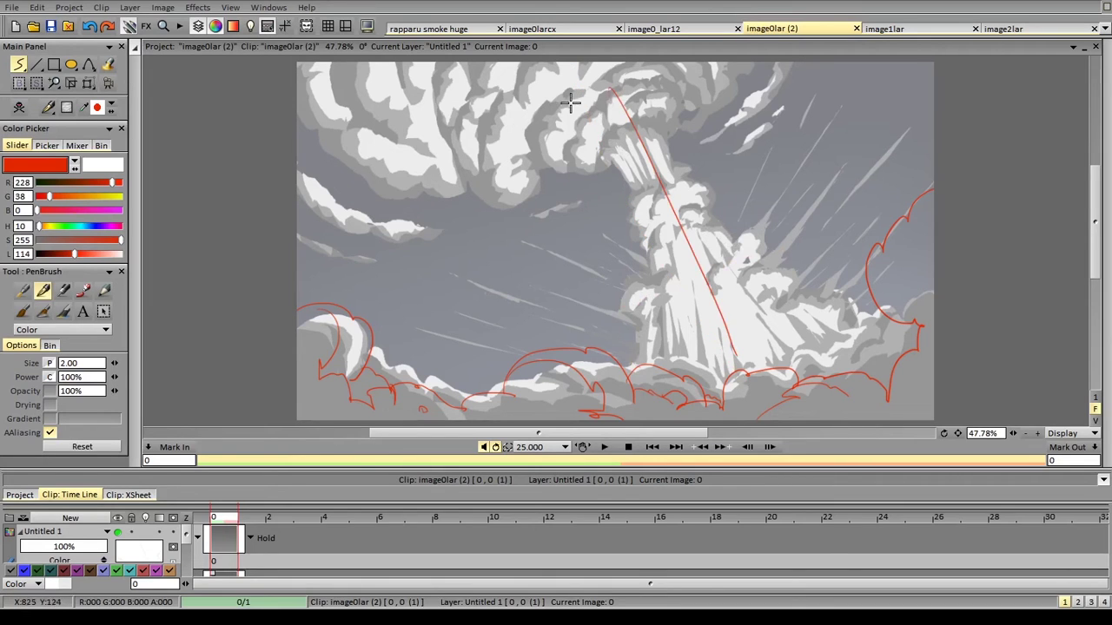
{"action": "key", "text": "ctrl+z"}
{"action": "mouse_move", "coordinate": [627, 362]}
{"action": "left_mouse_down"}
{"action": "mouse_move", "coordinate": [645, 320]}
{"action": "mouse_move", "coordinate": [660, 290]}
{"action": "left_mouse_up"}
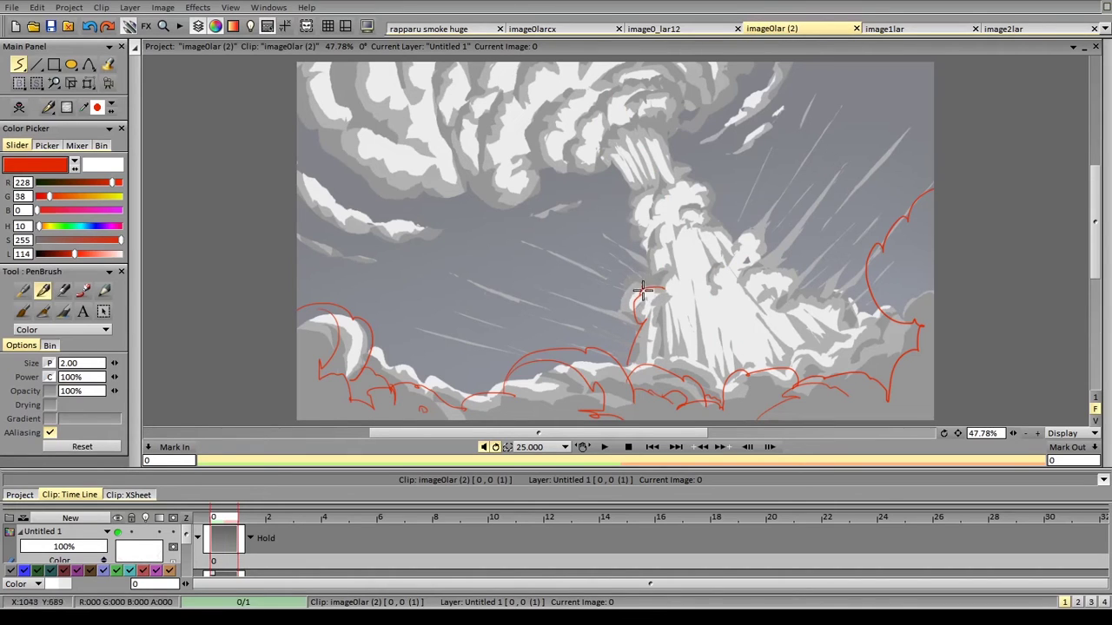
{"action": "left_click_drag", "start_coordinate": [643, 291], "coordinate": [665, 297]}
Draw straight red guide lines down the centre and both sides of the smoke column, with curved arrows across its top
{"action": "mouse_move", "coordinate": [663, 149]}
{"action": "left_mouse_down"}
{"action": "mouse_move", "coordinate": [709, 379]}
{"action": "mouse_move", "coordinate": [725, 360]}
{"action": "left_mouse_up"}
{"action": "key", "text": "ctrl+z"}
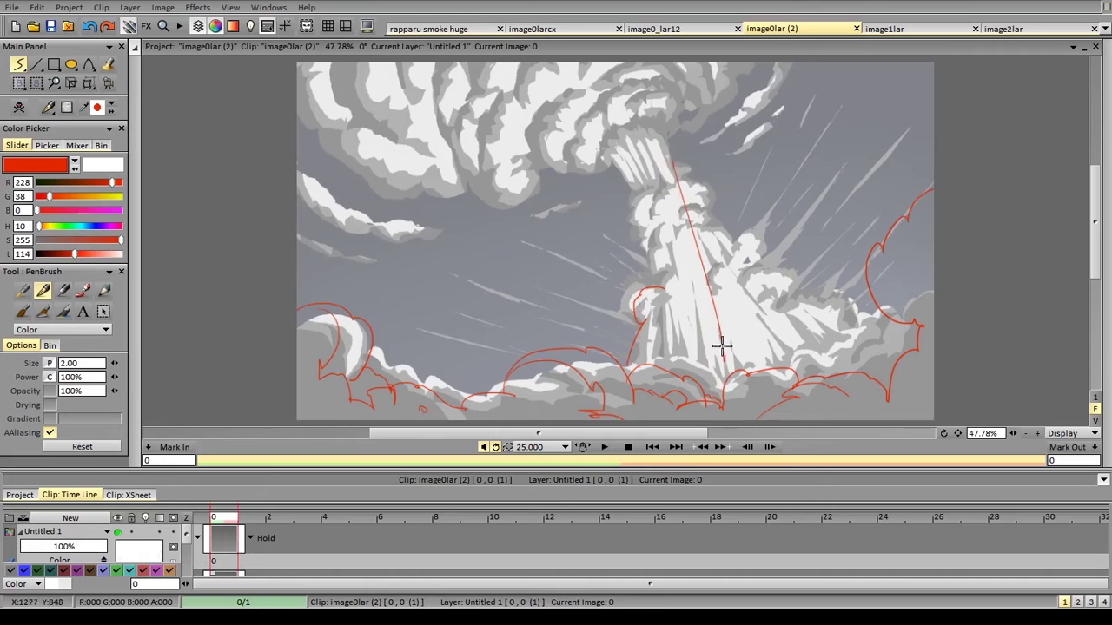
{"action": "key", "text": "ctrl+z"}
{"action": "left_click_drag", "start_coordinate": [662, 165], "coordinate": [724, 359]}
{"action": "left_click_drag", "start_coordinate": [668, 195], "coordinate": [726, 359]}
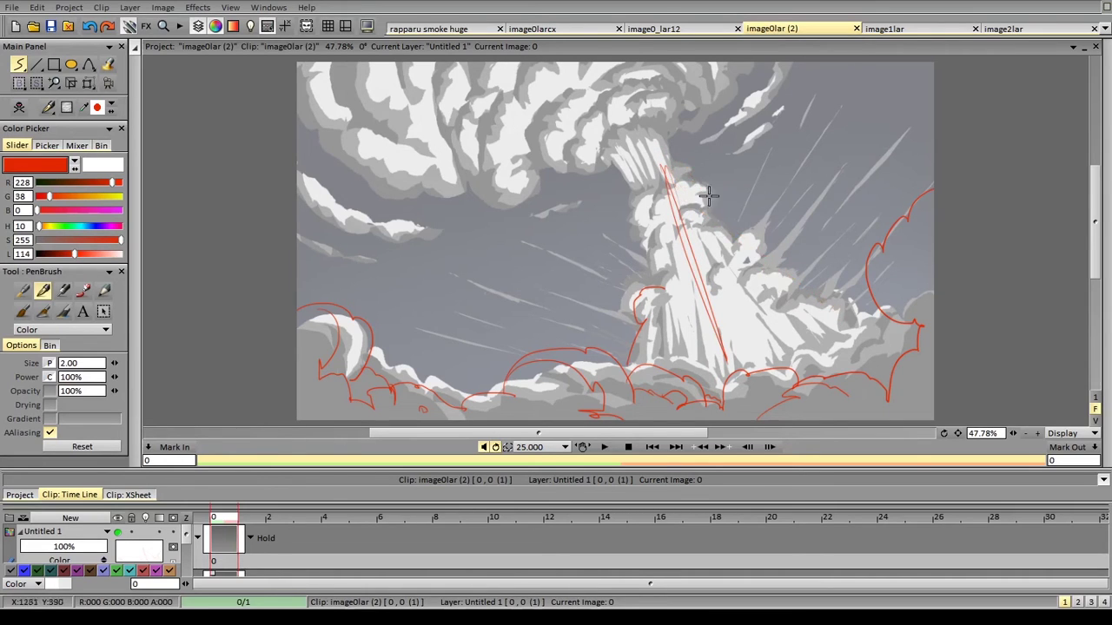
{"action": "left_click_drag", "start_coordinate": [700, 178], "coordinate": [844, 330]}
{"action": "left_click_drag", "start_coordinate": [749, 233], "coordinate": [827, 313]}
{"action": "left_click_drag", "start_coordinate": [648, 166], "coordinate": [645, 373]}
{"action": "left_click_drag", "start_coordinate": [636, 205], "coordinate": [647, 371]}
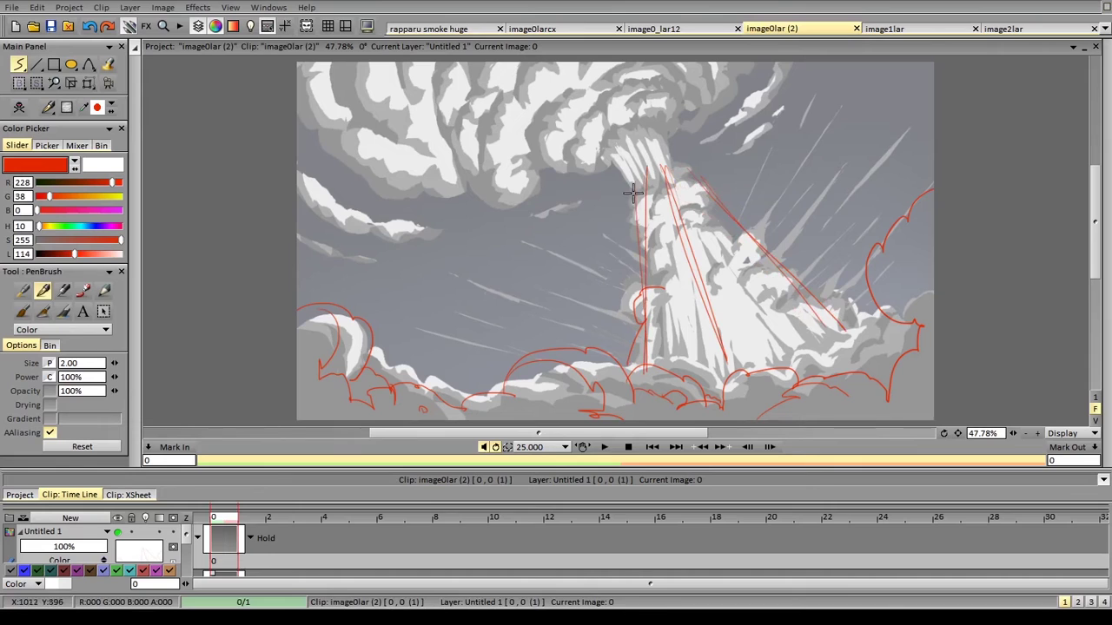
{"action": "mouse_move", "coordinate": [645, 183]}
{"action": "left_mouse_down"}
{"action": "mouse_move", "coordinate": [698, 168]}
{"action": "mouse_move", "coordinate": [671, 143]}
{"action": "mouse_move", "coordinate": [693, 158]}
{"action": "left_mouse_up"}
{"action": "key", "text": "ctrl+z"}
{"action": "key", "text": "ctrl+z"}
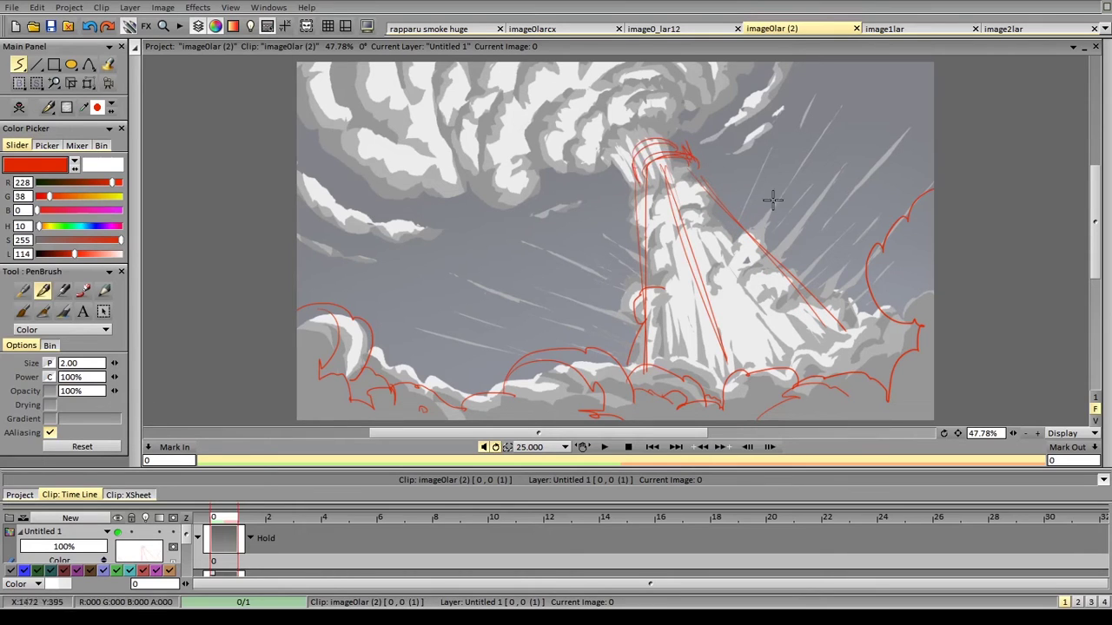
Sketch large red ellipses around the upper smoke ring and a slanted axis line across it
{"action": "left_click_drag", "start_coordinate": [497, 177], "coordinate": [782, 225]}
{"action": "key", "text": "ctrl+z"}
{"action": "mouse_move", "coordinate": [765, 174]}
{"action": "left_mouse_down"}
{"action": "mouse_move", "coordinate": [445, 107]}
{"action": "mouse_move", "coordinate": [736, 258]}
{"action": "left_mouse_up"}
{"action": "mouse_move", "coordinate": [500, 265]}
{"action": "left_mouse_down"}
{"action": "mouse_move", "coordinate": [863, 95]}
{"action": "mouse_move", "coordinate": [776, 240]}
{"action": "mouse_move", "coordinate": [523, 287]}
{"action": "left_mouse_up"}
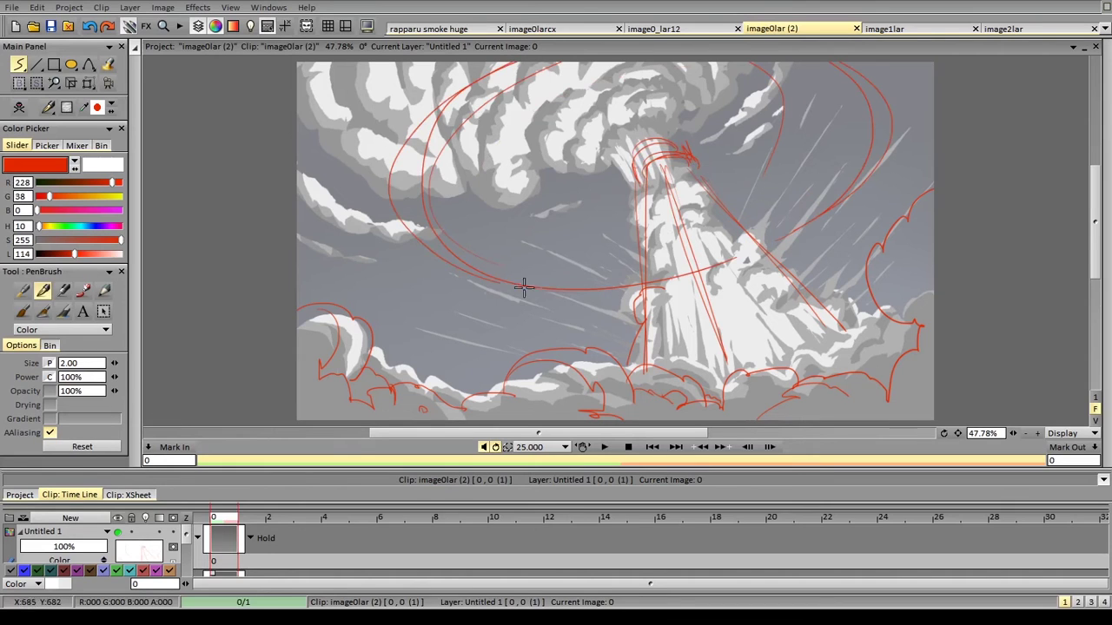
{"action": "left_click_drag", "start_coordinate": [456, 222], "coordinate": [779, 224]}
{"action": "left_click_drag", "start_coordinate": [435, 172], "coordinate": [717, 107]}
{"action": "key", "text": "ctrl+z"}
{"action": "left_click_drag", "start_coordinate": [439, 216], "coordinate": [616, 178]}
{"action": "left_click_drag", "start_coordinate": [688, 158], "coordinate": [881, 117]}
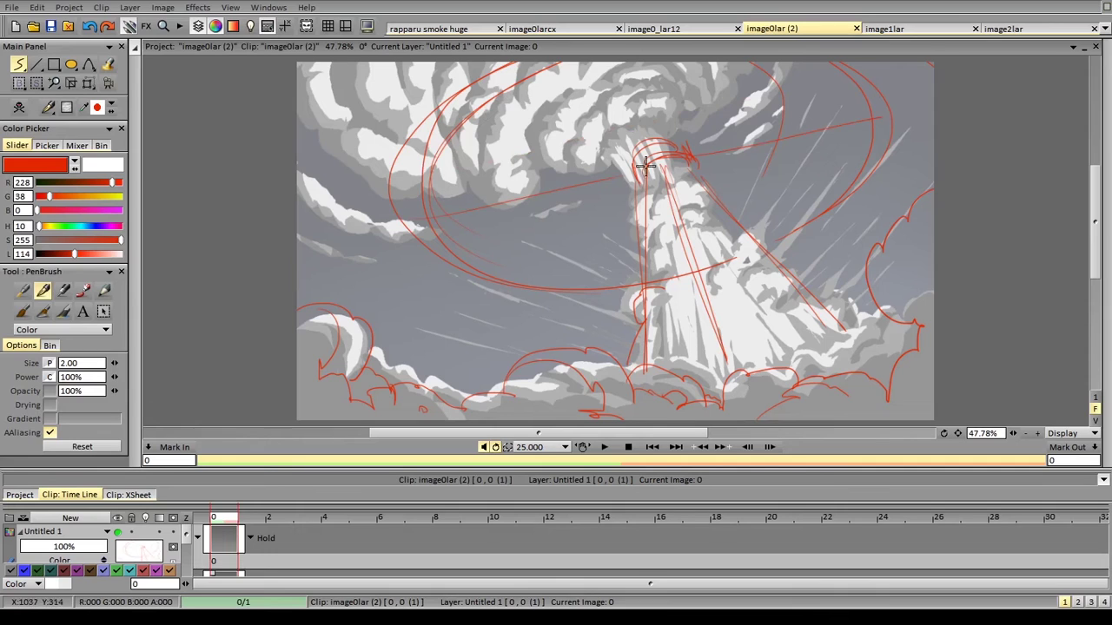
Draw cross axes and curved red flow strokes around the upper smoke ring, including an inner ellipse near the column top
{"action": "left_click_drag", "start_coordinate": [632, 58], "coordinate": [665, 165]}
{"action": "left_click_drag", "start_coordinate": [428, 158], "coordinate": [613, 161]}
{"action": "mouse_move", "coordinate": [374, 69]}
{"action": "left_mouse_down"}
{"action": "mouse_move", "coordinate": [379, 142]}
{"action": "mouse_move", "coordinate": [407, 165]}
{"action": "left_mouse_up"}
{"action": "mouse_move", "coordinate": [667, 87]}
{"action": "left_mouse_down"}
{"action": "mouse_move", "coordinate": [596, 234]}
{"action": "mouse_move", "coordinate": [719, 102]}
{"action": "mouse_move", "coordinate": [773, 182]}
{"action": "mouse_move", "coordinate": [628, 238]}
{"action": "mouse_move", "coordinate": [772, 174]}
{"action": "mouse_move", "coordinate": [750, 189]}
{"action": "left_mouse_up"}
{"action": "left_click_drag", "start_coordinate": [439, 202], "coordinate": [530, 62]}
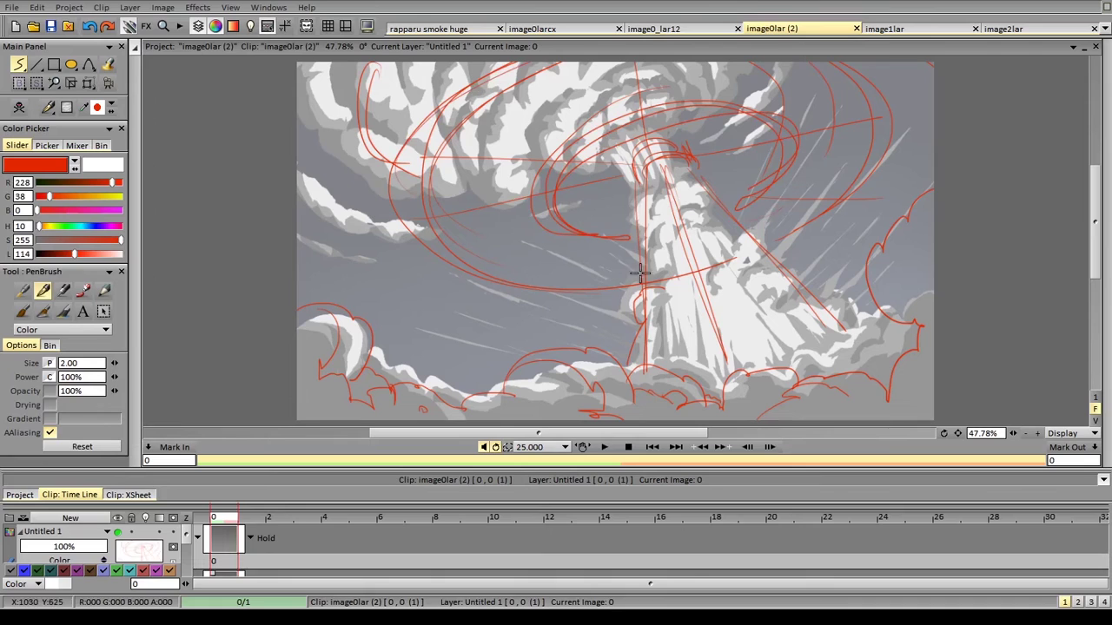
Try extra direction lines along both sides of the column, undo them, and add a curved stroke on the upper-left cloud
{"action": "mouse_move", "coordinate": [623, 178]}
{"action": "left_mouse_down"}
{"action": "mouse_move", "coordinate": [662, 368]}
{"action": "mouse_move", "coordinate": [657, 358]}
{"action": "left_mouse_up"}
{"action": "left_click_drag", "start_coordinate": [704, 152], "coordinate": [826, 338]}
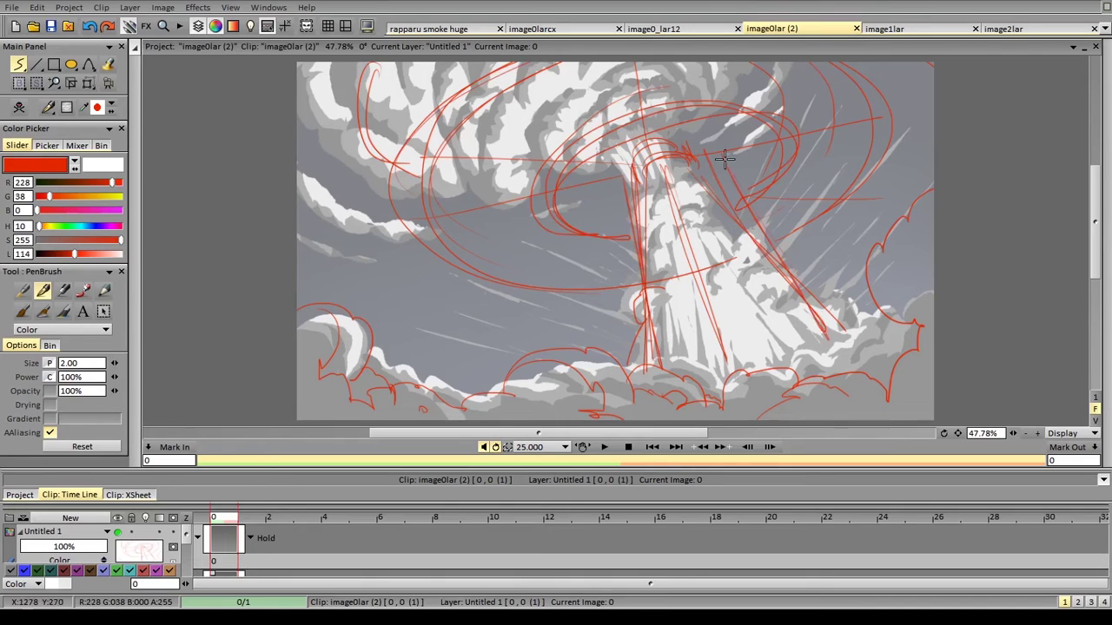
{"action": "key", "text": "ctrl+z"}
{"action": "key", "text": "ctrl+z"}
{"action": "key", "text": "ctrl+z"}
{"action": "key", "text": "ctrl+z"}
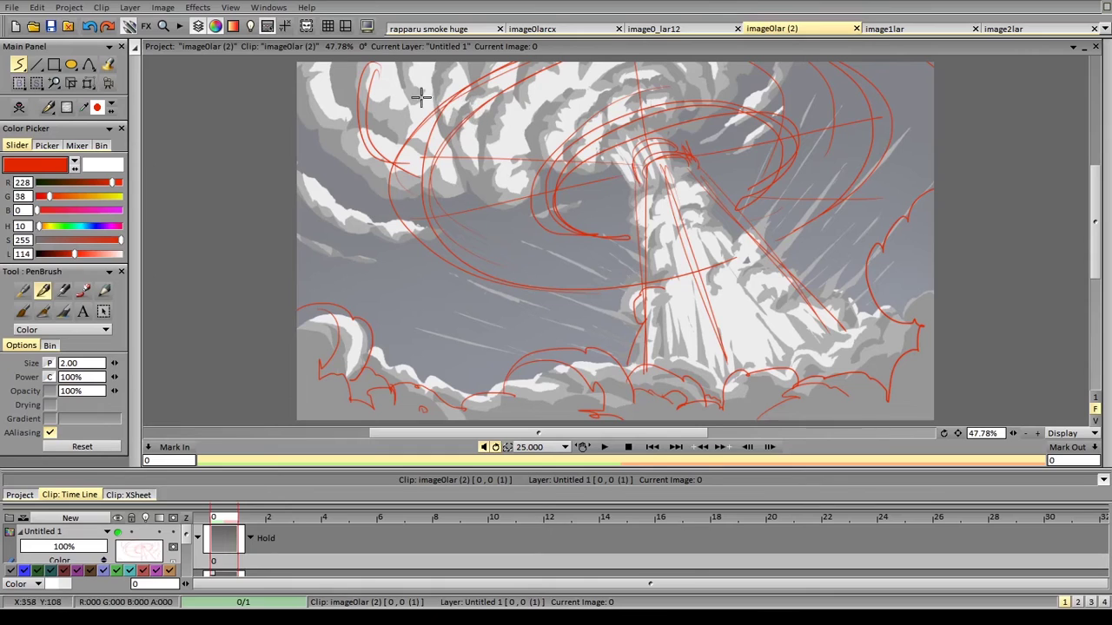
{"action": "left_click_drag", "start_coordinate": [387, 83], "coordinate": [420, 211]}
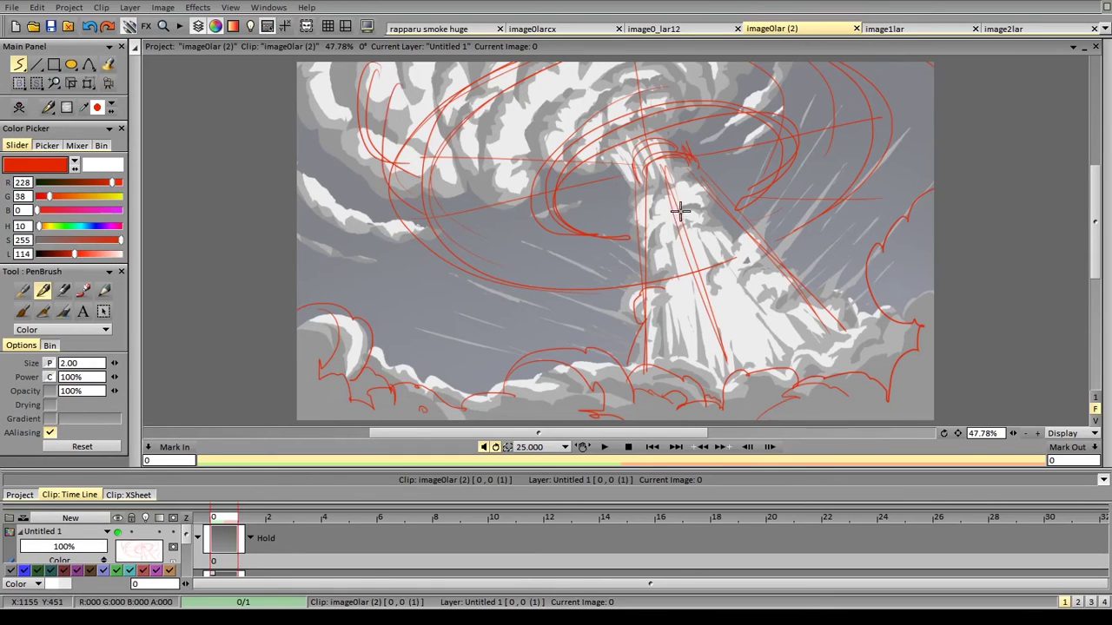
Undo all red construction strokes on the smoke column and upper ring, keeping only the ground smoke outlines
{"action": "key", "text": "ctrl+z"}
{"action": "key", "text": "ctrl+z"}
{"action": "key", "text": "ctrl+z"}
{"action": "key", "text": "ctrl+z"}
{"action": "key", "text": "ctrl+z"}
{"action": "key", "text": "ctrl+z"}
{"action": "key", "text": "ctrl+z"}
{"action": "key", "text": "ctrl+z"}
{"action": "key", "text": "ctrl+z"}
{"action": "key", "text": "ctrl+z"}
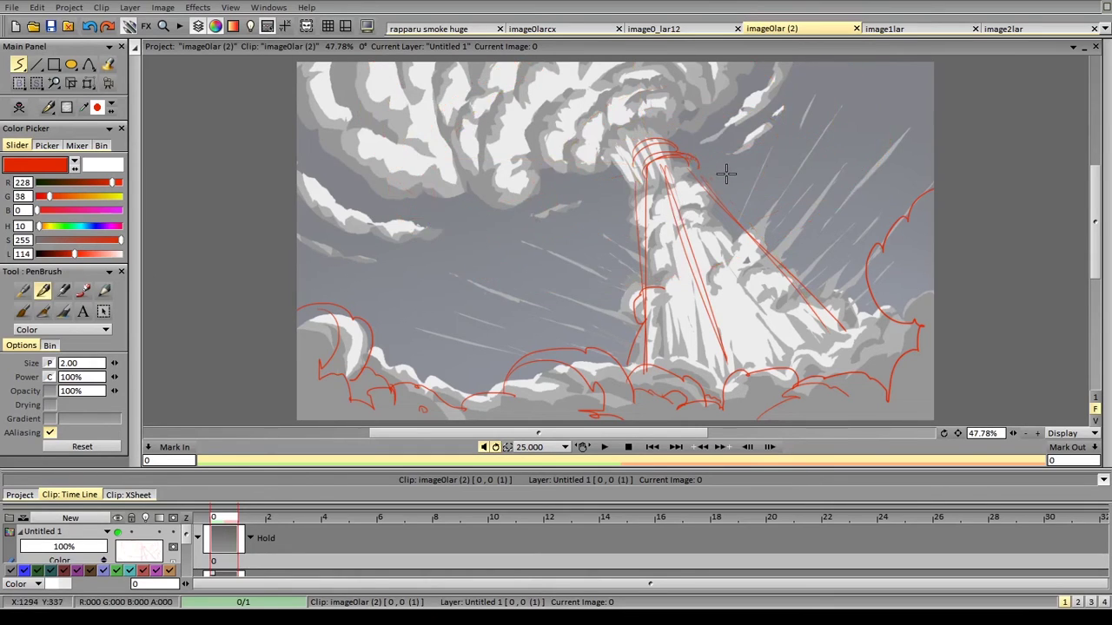
{"action": "key", "text": "ctrl+z"}
{"action": "key", "text": "ctrl+z"}
{"action": "key", "text": "ctrl+z"}
{"action": "key", "text": "ctrl+z"}
{"action": "key", "text": "ctrl+z"}
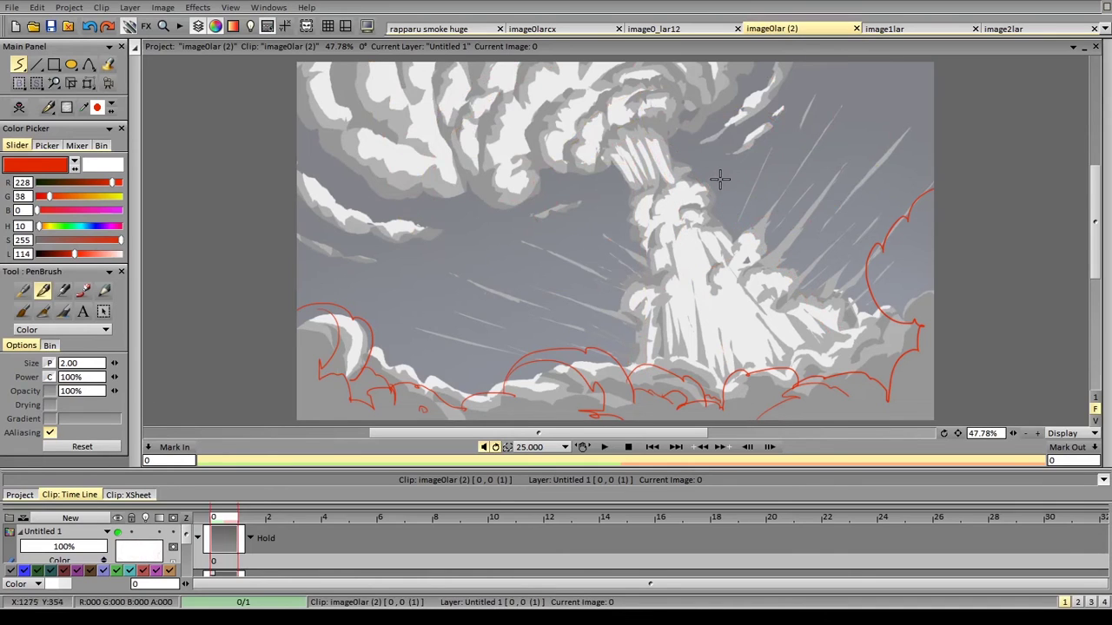
Outline the left edge of the smoke column's base in red with bumpy curves, undoing the first attempts
{"action": "mouse_move", "coordinate": [663, 275]}
{"action": "left_mouse_down"}
{"action": "mouse_move", "coordinate": [626, 303]}
{"action": "mouse_move", "coordinate": [635, 349]}
{"action": "mouse_move", "coordinate": [645, 305]}
{"action": "mouse_move", "coordinate": [634, 300]}
{"action": "mouse_move", "coordinate": [645, 336]}
{"action": "left_mouse_up"}
{"action": "key", "text": "ctrl+z"}
{"action": "key", "text": "ctrl+z"}
{"action": "mouse_move", "coordinate": [660, 285]}
{"action": "left_mouse_down"}
{"action": "mouse_move", "coordinate": [632, 283]}
{"action": "mouse_move", "coordinate": [620, 303]}
{"action": "mouse_move", "coordinate": [649, 336]}
{"action": "mouse_move", "coordinate": [629, 362]}
{"action": "left_mouse_up"}
{"action": "key", "text": "ctrl+z"}
{"action": "mouse_move", "coordinate": [658, 266]}
{"action": "left_mouse_down"}
{"action": "mouse_move", "coordinate": [639, 303]}
{"action": "mouse_move", "coordinate": [629, 299]}
{"action": "mouse_move", "coordinate": [633, 349]}
{"action": "left_mouse_up"}
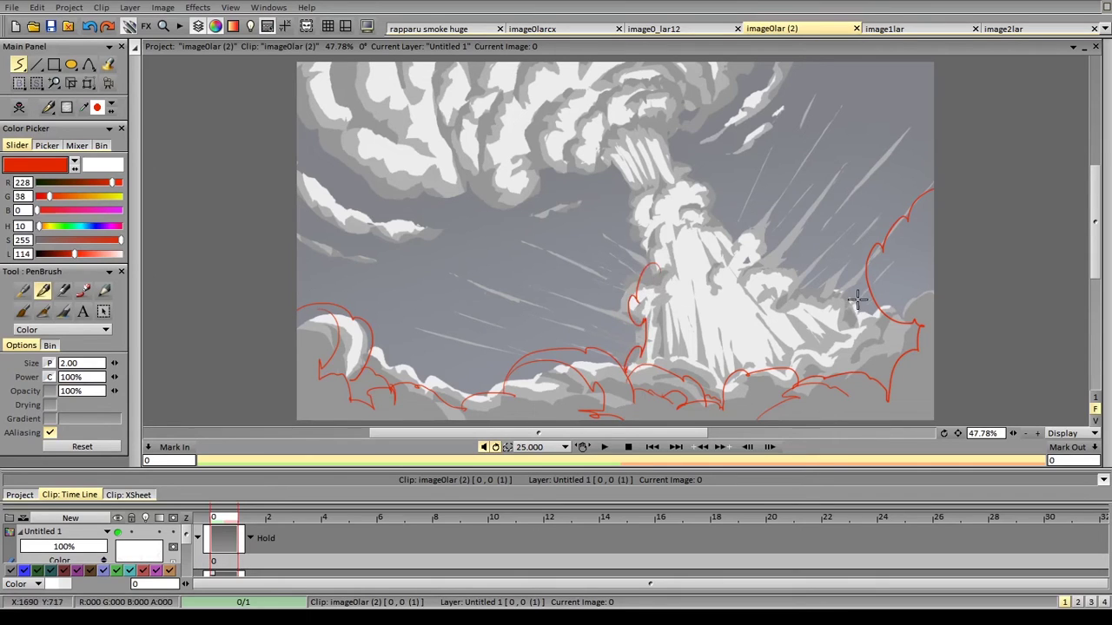
Outline the column's right slope from the ground smoke upward, plus its upper-left bulge and upper-right bulge, in red
{"action": "mouse_move", "coordinate": [858, 300]}
{"action": "left_mouse_down"}
{"action": "mouse_move", "coordinate": [798, 308]}
{"action": "mouse_move", "coordinate": [780, 296]}
{"action": "mouse_move", "coordinate": [796, 287]}
{"action": "mouse_move", "coordinate": [747, 269]}
{"action": "mouse_move", "coordinate": [790, 274]}
{"action": "mouse_move", "coordinate": [789, 305]}
{"action": "mouse_move", "coordinate": [810, 306]}
{"action": "mouse_move", "coordinate": [795, 293]}
{"action": "mouse_move", "coordinate": [793, 307]}
{"action": "mouse_move", "coordinate": [871, 325]}
{"action": "left_mouse_up"}
{"action": "key", "text": "ctrl+z"}
{"action": "key", "text": "ctrl+z"}
{"action": "key", "text": "ctrl+z"}
{"action": "left_click_drag", "start_coordinate": [761, 270], "coordinate": [746, 251]}
{"action": "mouse_move", "coordinate": [643, 250]}
{"action": "left_mouse_down"}
{"action": "mouse_move", "coordinate": [627, 205]}
{"action": "mouse_move", "coordinate": [643, 186]}
{"action": "left_mouse_up"}
{"action": "mouse_move", "coordinate": [722, 244]}
{"action": "left_mouse_down"}
{"action": "mouse_move", "coordinate": [700, 219]}
{"action": "mouse_move", "coordinate": [709, 185]}
{"action": "mouse_move", "coordinate": [673, 164]}
{"action": "left_mouse_up"}
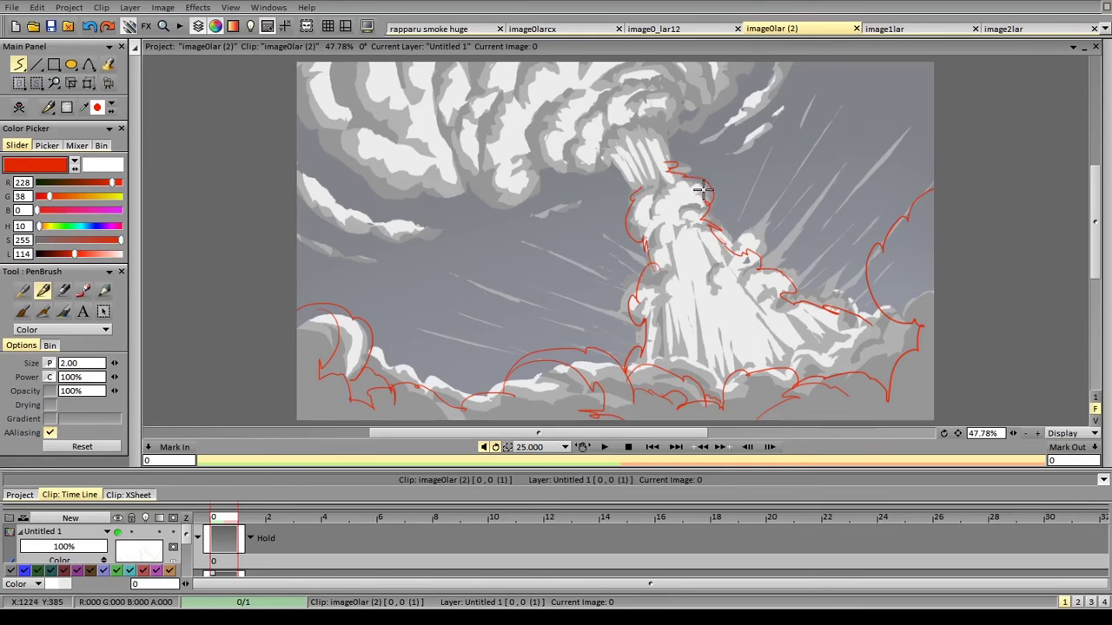
Erase the outline of the column's upper-right bulge and redraw it with the PenBrush, adding curved puff outlines inside the upper column
{"action": "key", "text": "shift+d"}
{"action": "mouse_move", "coordinate": [705, 217]}
{"action": "left_mouse_down"}
{"action": "mouse_move", "coordinate": [672, 204]}
{"action": "mouse_move", "coordinate": [694, 214]}
{"action": "left_mouse_up"}
{"action": "key", "text": "d"}
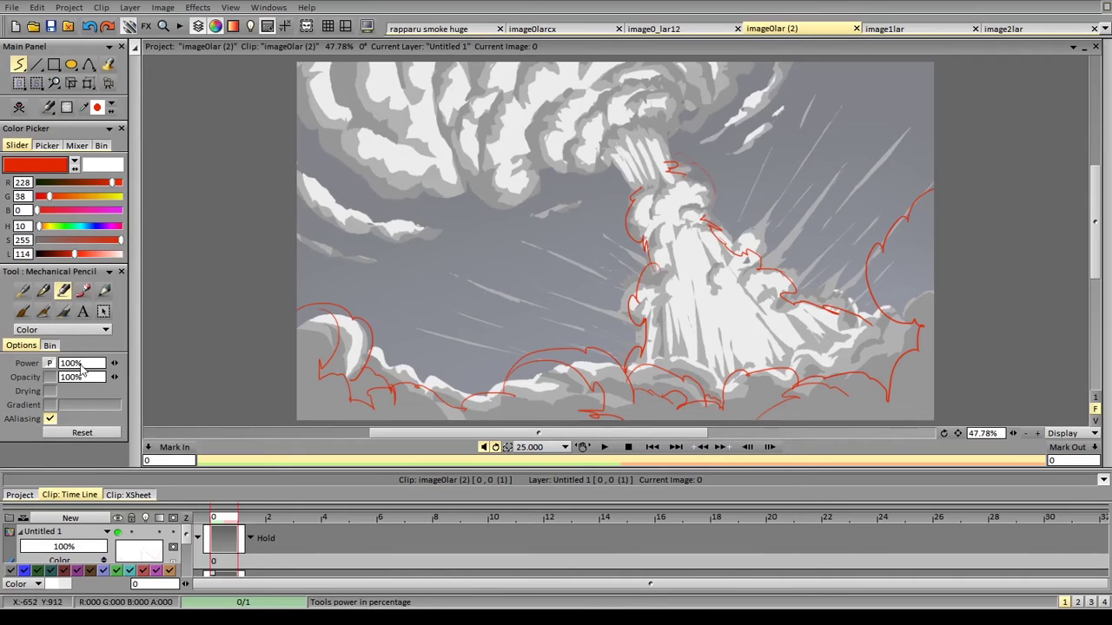
{"action": "left_click", "coordinate": [43, 311]}
{"action": "left_click", "coordinate": [43, 293]}
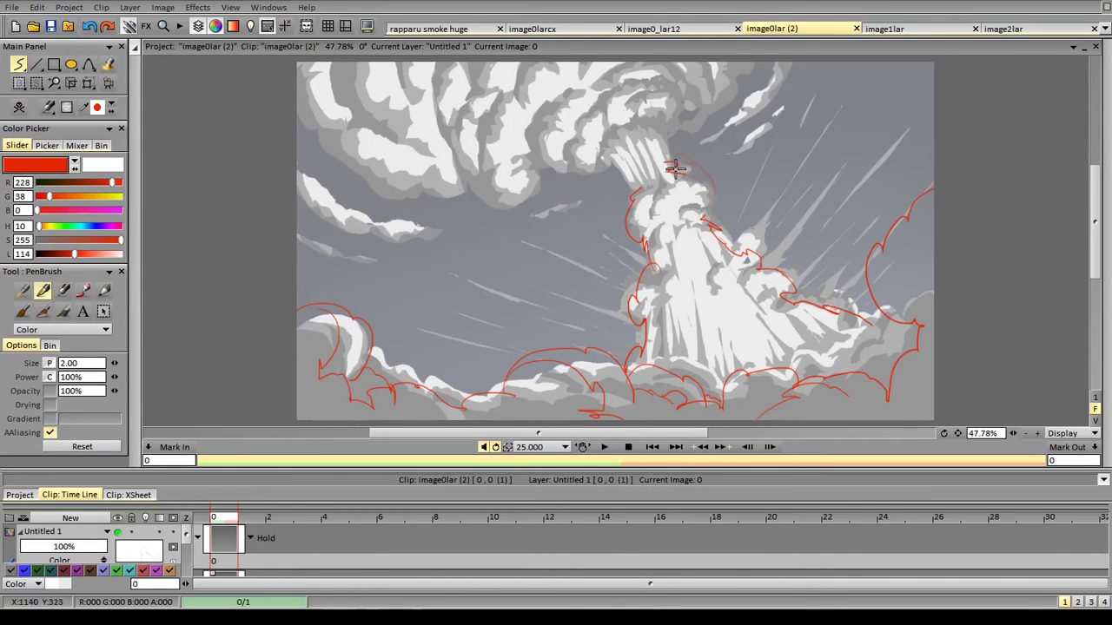
{"action": "mouse_move", "coordinate": [675, 168]}
{"action": "left_mouse_down"}
{"action": "mouse_move", "coordinate": [704, 175]}
{"action": "mouse_move", "coordinate": [706, 213]}
{"action": "mouse_move", "coordinate": [651, 210]}
{"action": "mouse_move", "coordinate": [638, 235]}
{"action": "mouse_move", "coordinate": [657, 199]}
{"action": "mouse_move", "coordinate": [677, 222]}
{"action": "left_mouse_up"}
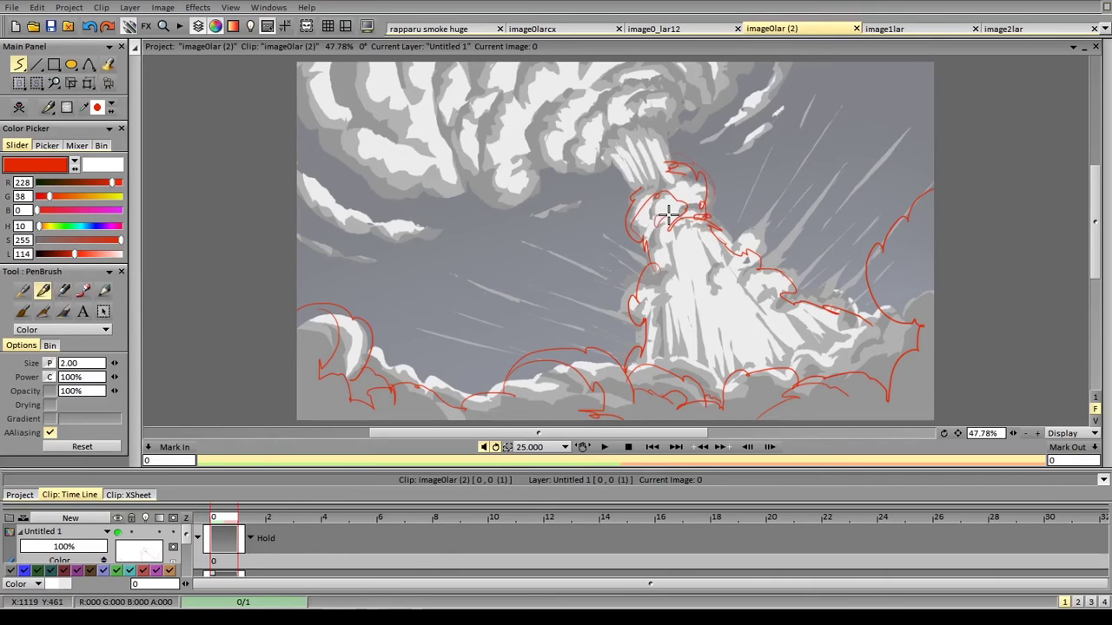
Draw jagged strokes across the column's neck, a rounded curl above it, and curved lobe outlines along the neck's left side
{"action": "mouse_move", "coordinate": [616, 162]}
{"action": "left_mouse_down"}
{"action": "mouse_move", "coordinate": [608, 154]}
{"action": "mouse_move", "coordinate": [636, 176]}
{"action": "mouse_move", "coordinate": [650, 167]}
{"action": "mouse_move", "coordinate": [584, 103]}
{"action": "mouse_move", "coordinate": [575, 130]}
{"action": "mouse_move", "coordinate": [647, 94]}
{"action": "mouse_move", "coordinate": [660, 141]}
{"action": "mouse_move", "coordinate": [682, 154]}
{"action": "left_mouse_up"}
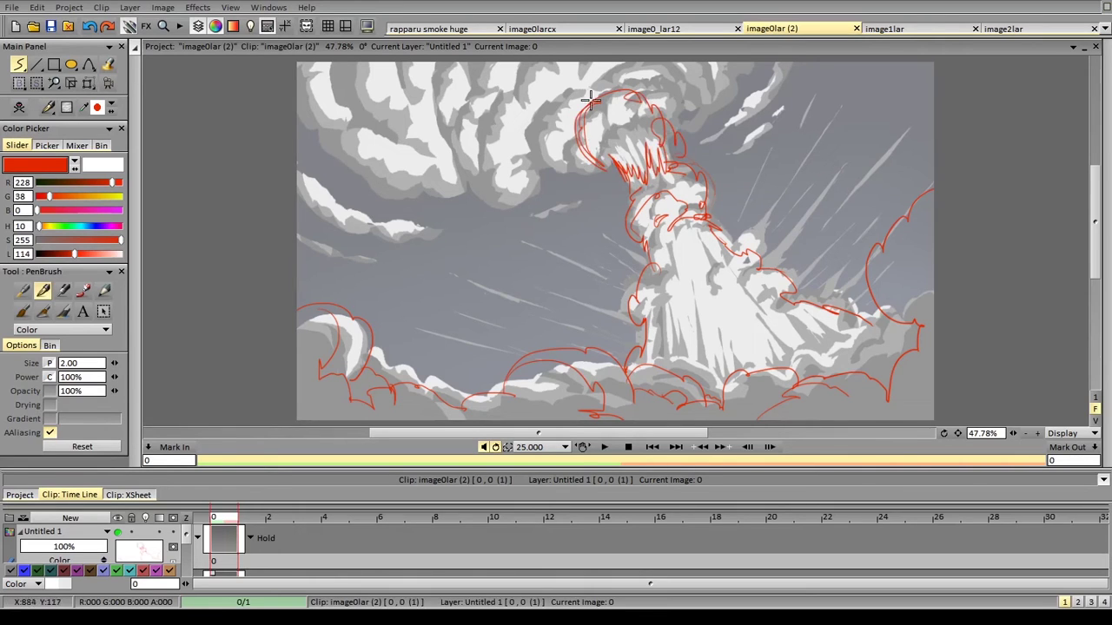
{"action": "mouse_move", "coordinate": [590, 101]}
{"action": "left_mouse_down"}
{"action": "mouse_move", "coordinate": [595, 147]}
{"action": "mouse_move", "coordinate": [621, 181]}
{"action": "left_mouse_up"}
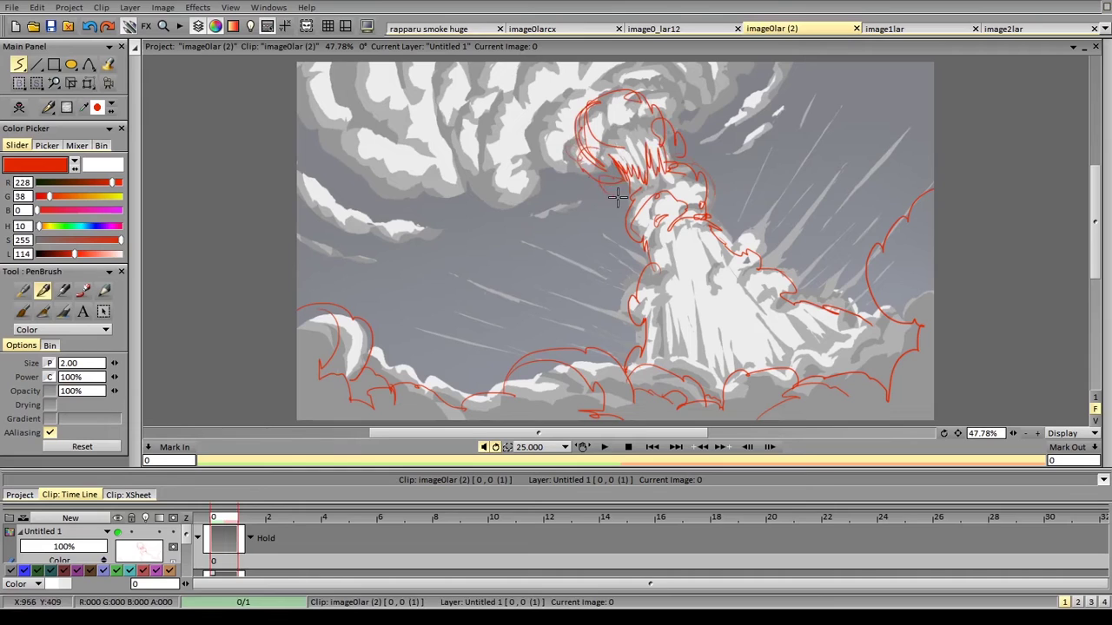
{"action": "mouse_move", "coordinate": [570, 149]}
{"action": "left_mouse_down"}
{"action": "mouse_move", "coordinate": [616, 217]}
{"action": "mouse_move", "coordinate": [607, 220]}
{"action": "left_mouse_up"}
{"action": "left_click_drag", "start_coordinate": [569, 186], "coordinate": [625, 225]}
Outline the cloud lobes to the right of and above the column's top curl
{"action": "mouse_move", "coordinate": [685, 141]}
{"action": "left_mouse_down"}
{"action": "mouse_move", "coordinate": [718, 174]}
{"action": "mouse_move", "coordinate": [741, 139]}
{"action": "mouse_move", "coordinate": [752, 84]}
{"action": "left_mouse_up"}
{"action": "mouse_move", "coordinate": [743, 127]}
{"action": "left_mouse_down"}
{"action": "mouse_move", "coordinate": [722, 70]}
{"action": "mouse_move", "coordinate": [686, 63]}
{"action": "left_mouse_up"}
{"action": "mouse_move", "coordinate": [709, 67]}
{"action": "left_mouse_down"}
{"action": "mouse_move", "coordinate": [739, 113]}
{"action": "mouse_move", "coordinate": [660, 67]}
{"action": "mouse_move", "coordinate": [660, 120]}
{"action": "left_mouse_up"}
{"action": "left_click_drag", "start_coordinate": [645, 73], "coordinate": [600, 79]}
Try a large lobe outline left of the column top and concentric ellipses in the sky below, and undo them
{"action": "mouse_move", "coordinate": [518, 62]}
{"action": "left_mouse_down"}
{"action": "mouse_move", "coordinate": [492, 146]}
{"action": "mouse_move", "coordinate": [558, 165]}
{"action": "left_mouse_up"}
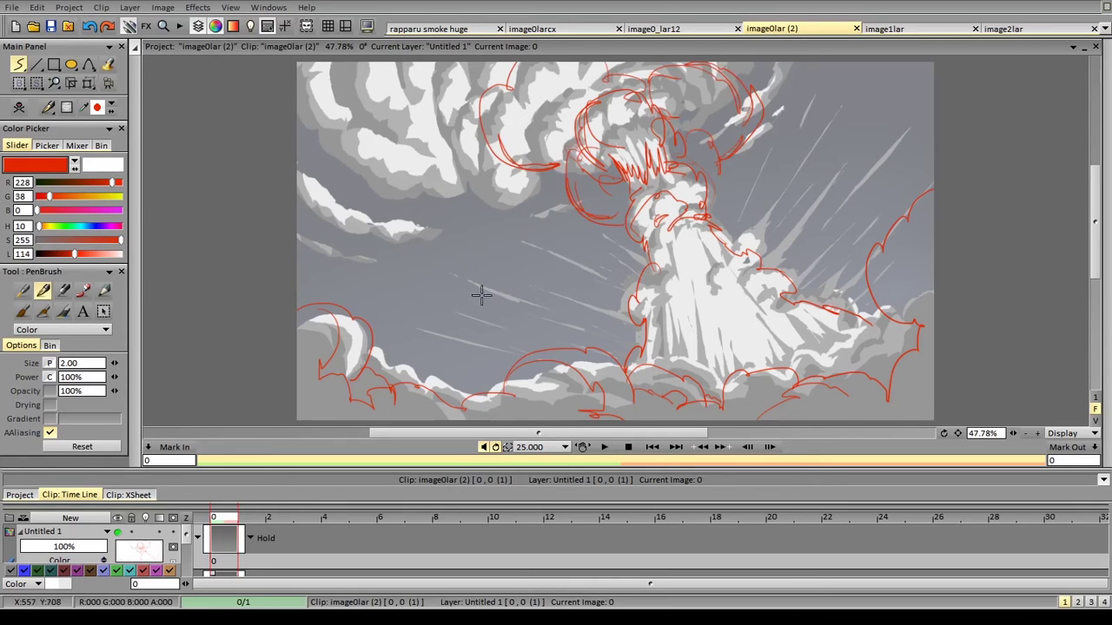
{"action": "mouse_move", "coordinate": [482, 295]}
{"action": "left_mouse_down"}
{"action": "mouse_move", "coordinate": [586, 276]}
{"action": "mouse_move", "coordinate": [533, 248]}
{"action": "left_mouse_up"}
{"action": "left_click_drag", "start_coordinate": [435, 283], "coordinate": [568, 241]}
{"action": "left_click_drag", "start_coordinate": [386, 286], "coordinate": [563, 224]}
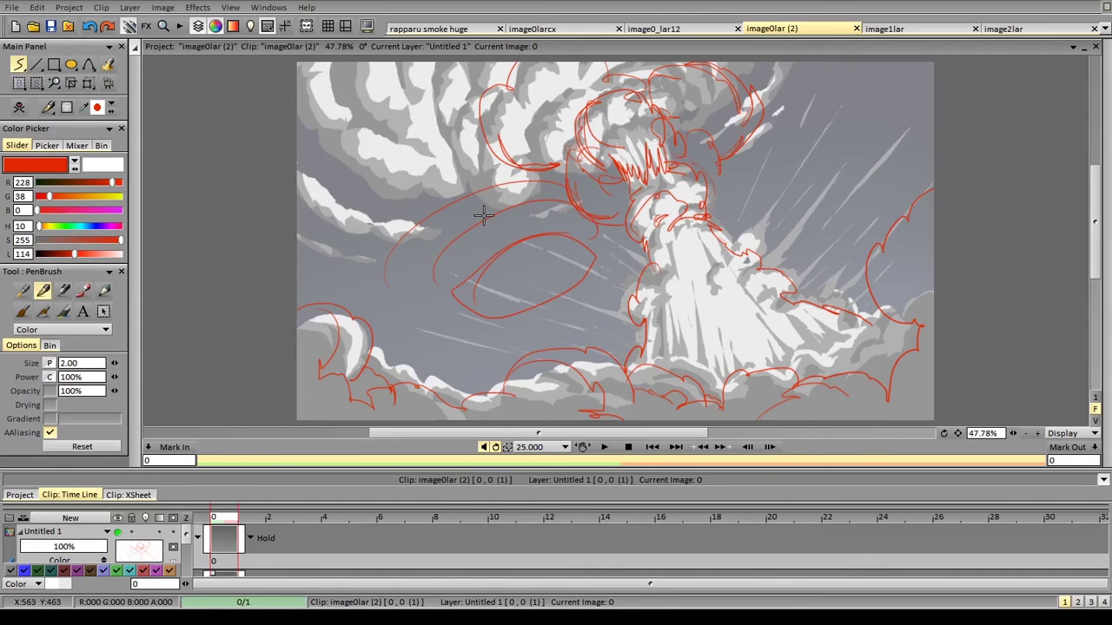
{"action": "key", "text": "ctrl+z"}
{"action": "key", "text": "ctrl+z"}
{"action": "key", "text": "ctrl+z"}
{"action": "key", "text": "ctrl+z"}
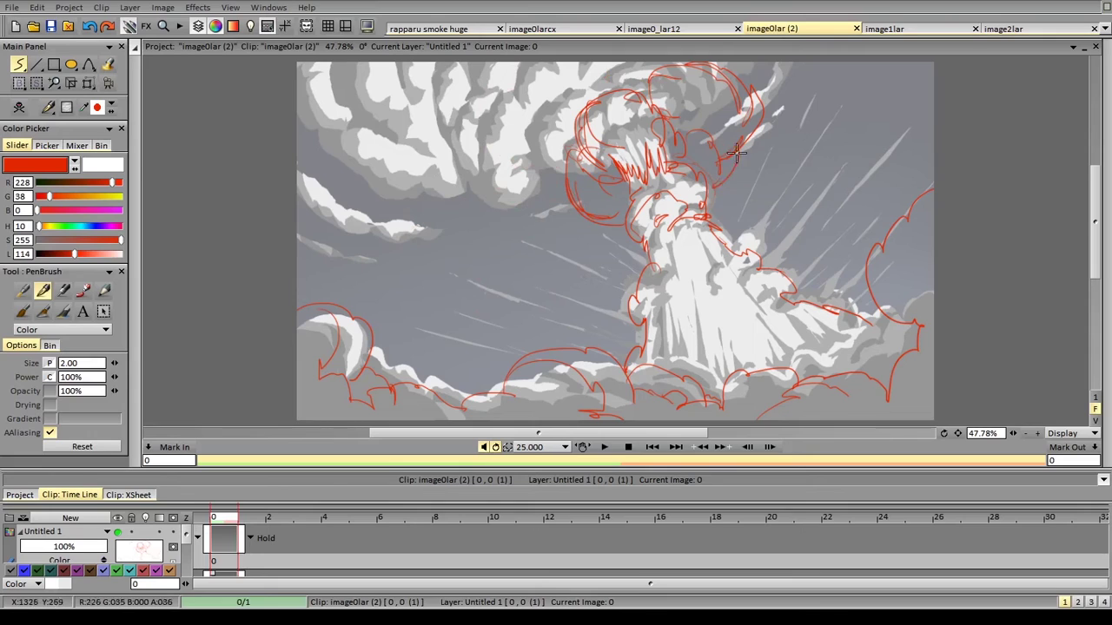
Draw larger overlapping lobe outlines around the left side of the column's top curl
{"action": "mouse_move", "coordinate": [640, 74]}
{"action": "left_mouse_down"}
{"action": "mouse_move", "coordinate": [633, 87]}
{"action": "mouse_move", "coordinate": [568, 99]}
{"action": "mouse_move", "coordinate": [507, 92]}
{"action": "mouse_move", "coordinate": [514, 178]}
{"action": "mouse_move", "coordinate": [569, 221]}
{"action": "mouse_move", "coordinate": [549, 121]}
{"action": "mouse_move", "coordinate": [591, 87]}
{"action": "mouse_move", "coordinate": [569, 88]}
{"action": "mouse_move", "coordinate": [559, 211]}
{"action": "mouse_move", "coordinate": [603, 228]}
{"action": "left_mouse_up"}
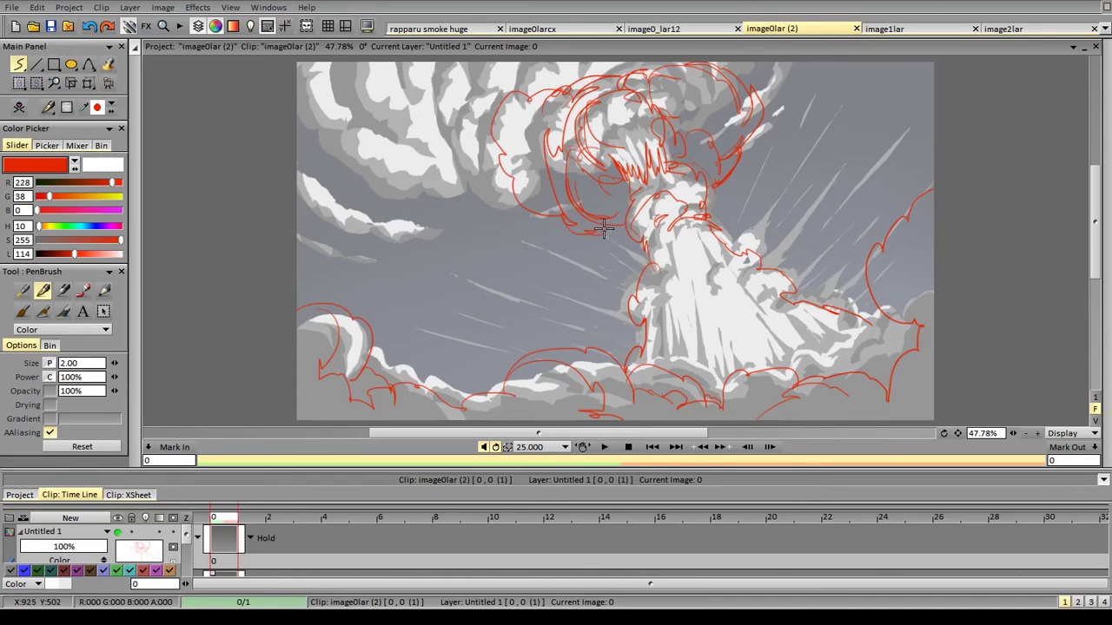
Close the image0lar (2) project without saving, then close the image1lar and image2lar projects
{"action": "left_click", "coordinate": [854, 28]}
{"action": "left_click", "coordinate": [505, 327]}
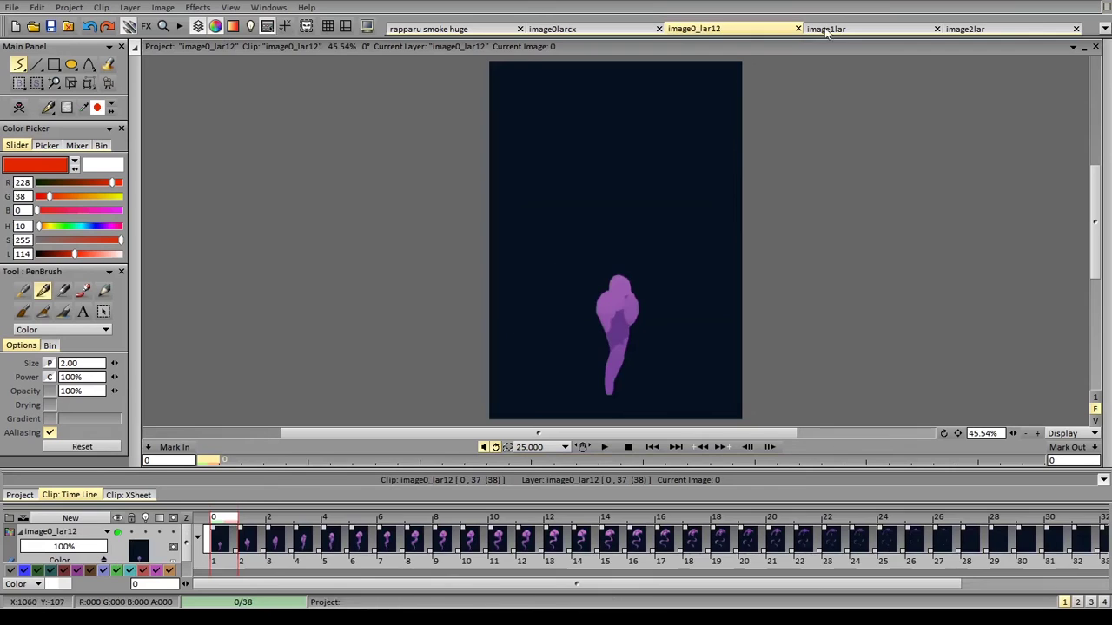
{"action": "left_click", "coordinate": [839, 33]}
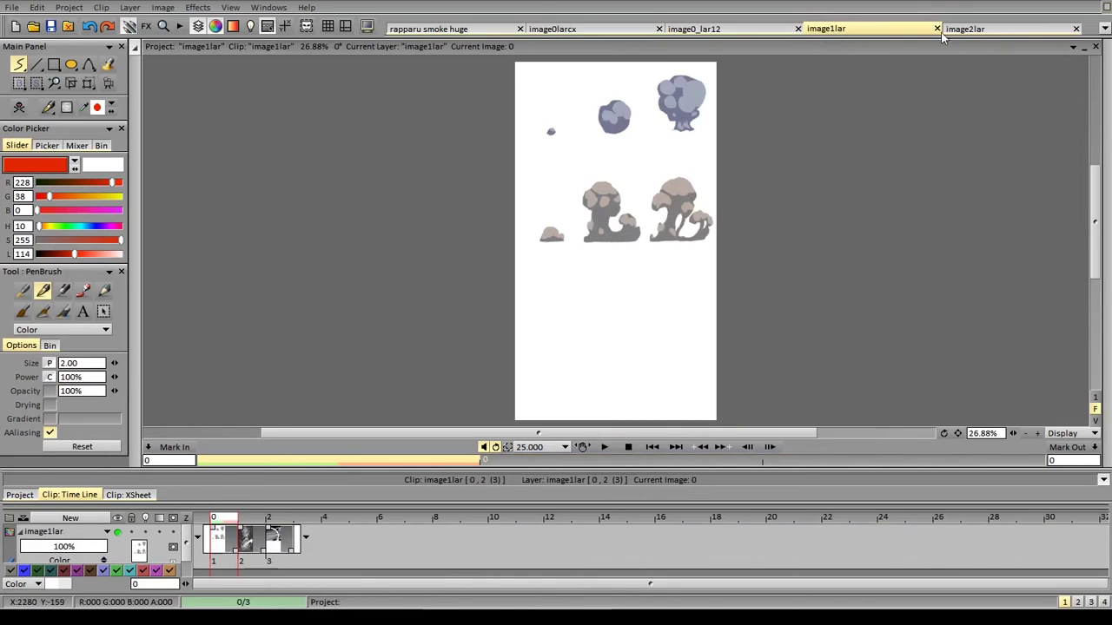
{"action": "left_click", "coordinate": [937, 28]}
{"action": "left_click", "coordinate": [870, 31]}
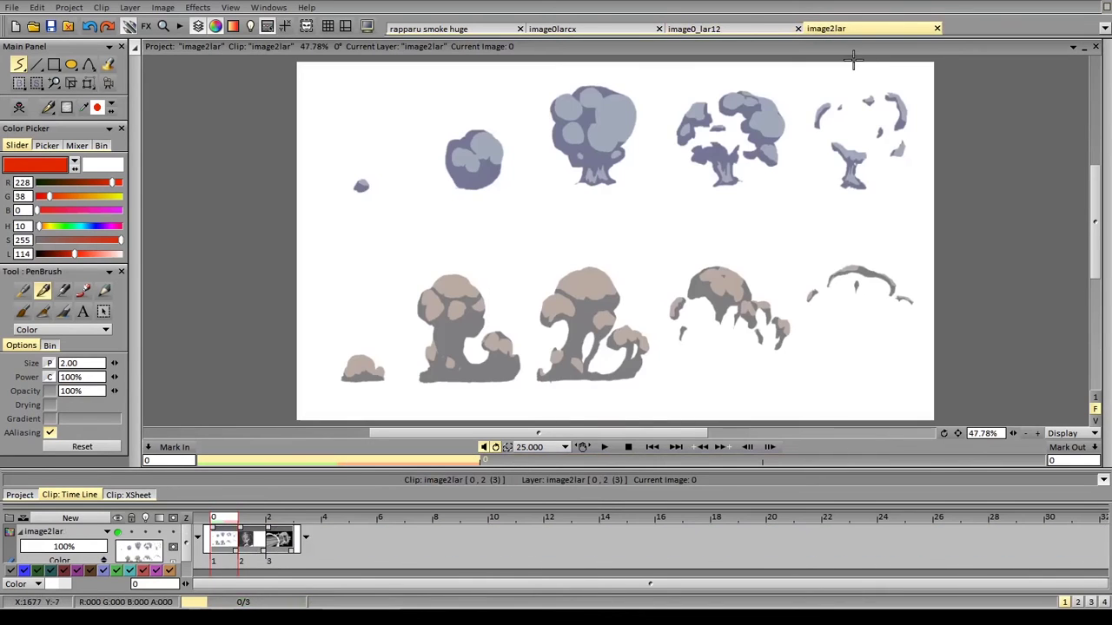
{"action": "left_click", "coordinate": [937, 29]}
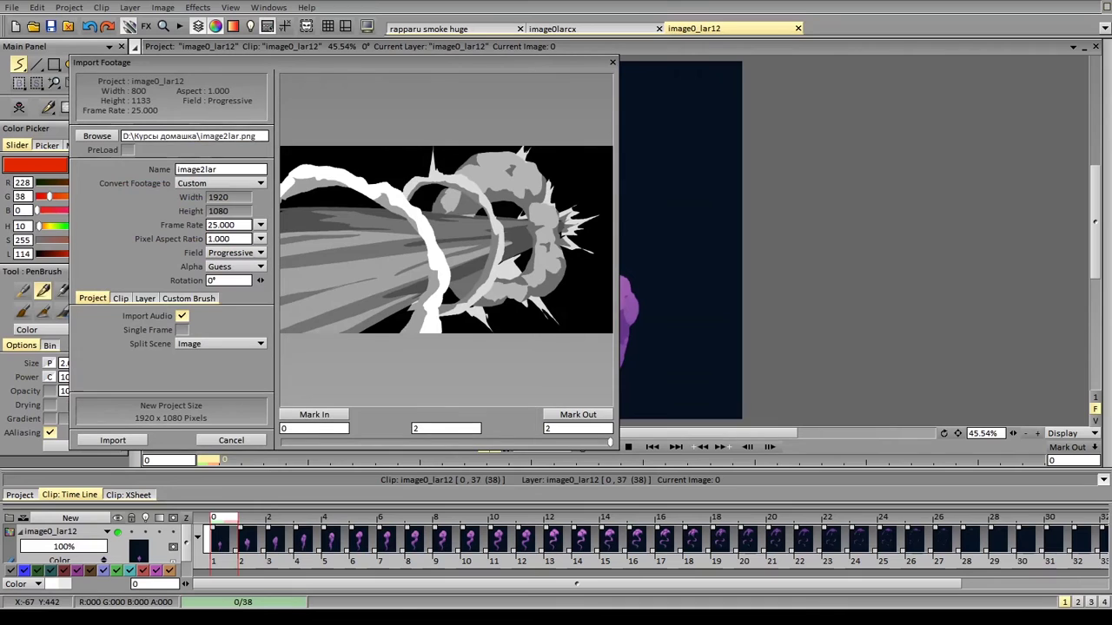
Import image2lar.png as a new project and view its second and third images
{"action": "left_click", "coordinate": [113, 440]}
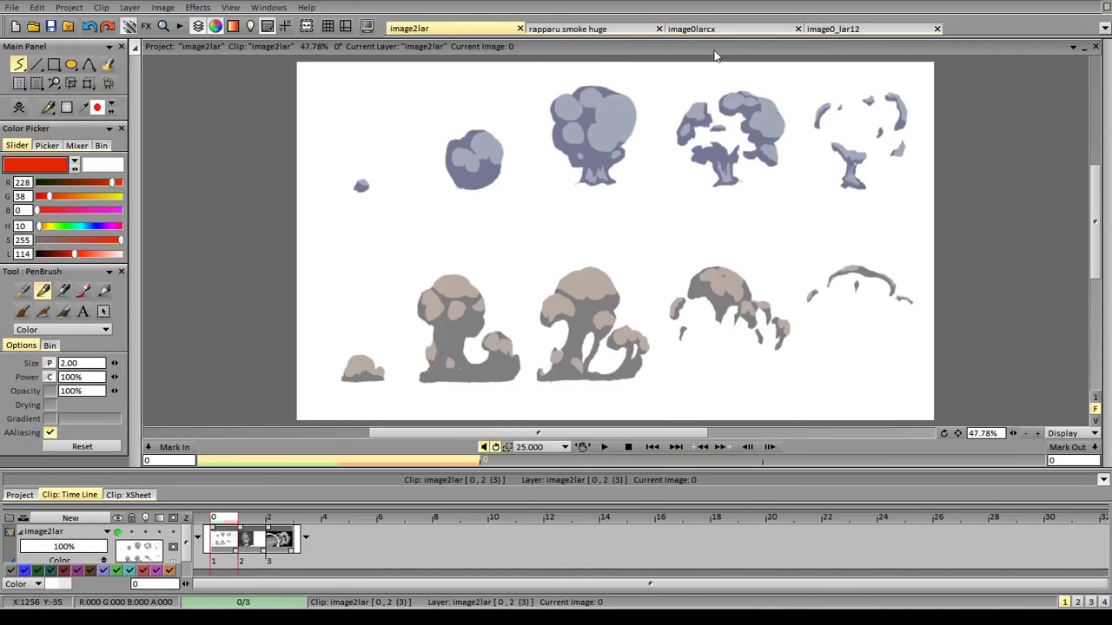
{"action": "left_click", "coordinate": [251, 542]}
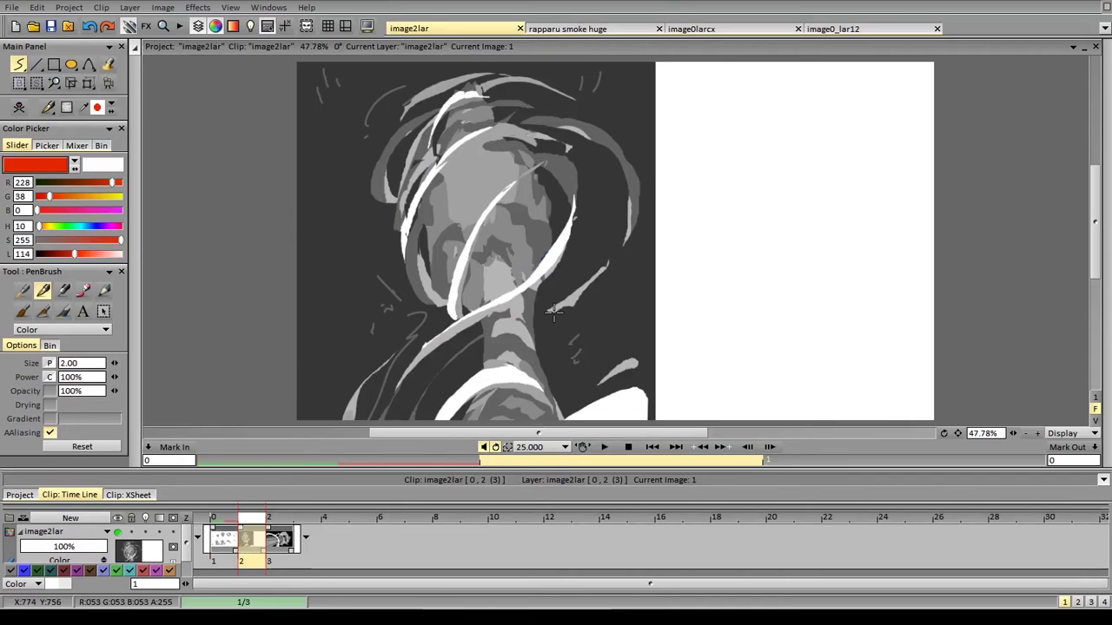
{"action": "key", "text": "Right"}
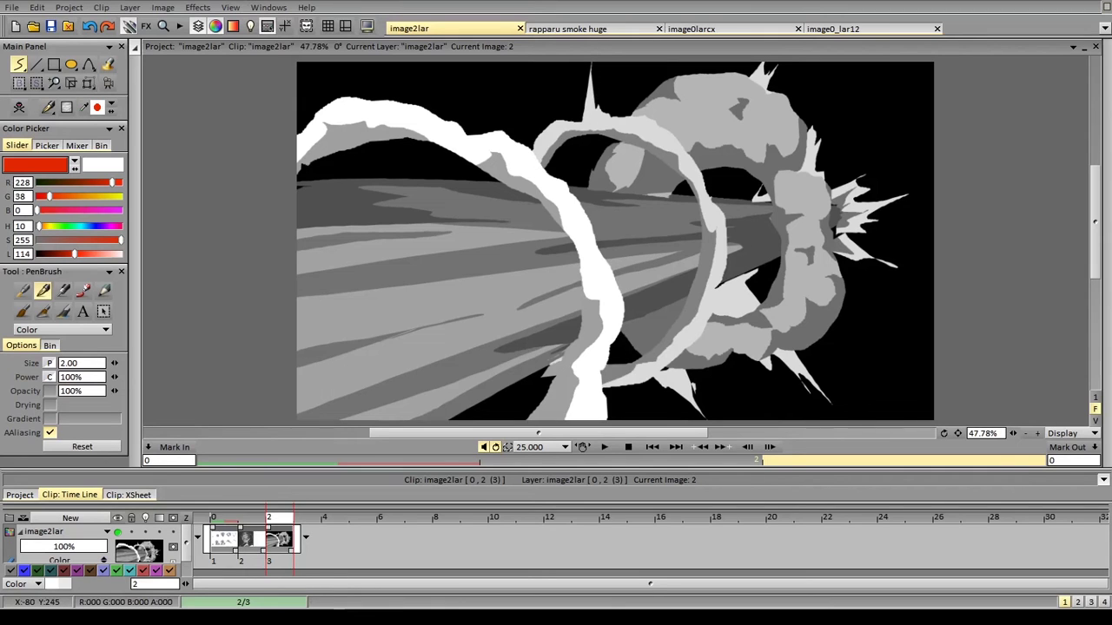
Close the image2lar project and the rapparu smoke huge project without saving
{"action": "left_click", "coordinate": [520, 29]}
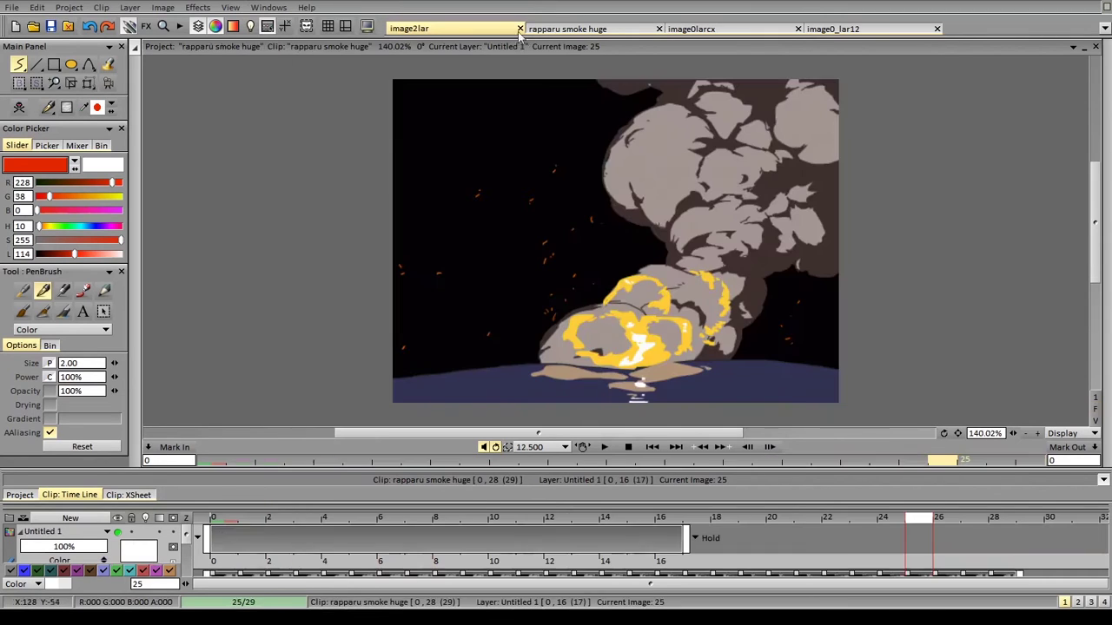
{"action": "left_click", "coordinate": [520, 29]}
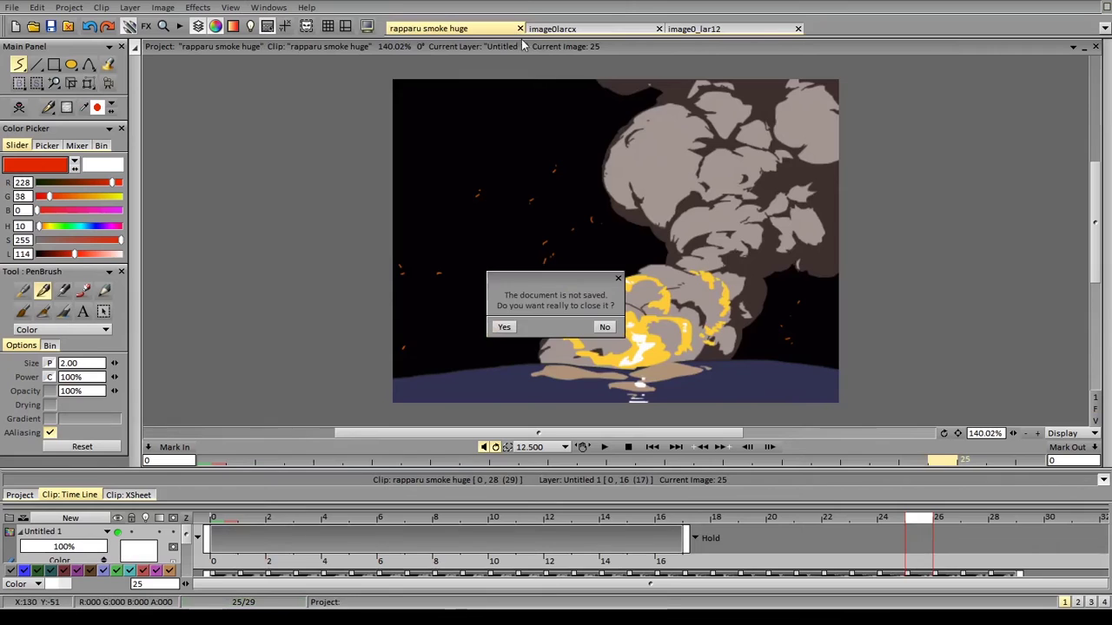
{"action": "left_click", "coordinate": [504, 328]}
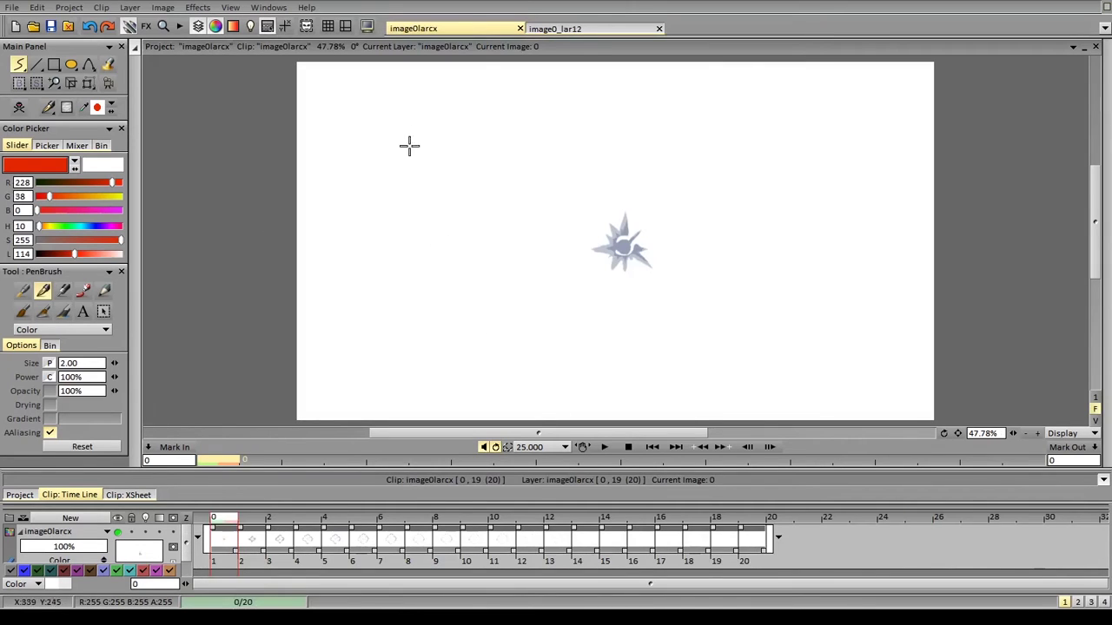
Play the image0larcx smoke burst animation and step back and forth through its frames to examine how the smoke dissipates
{"action": "left_click", "coordinate": [604, 446]}
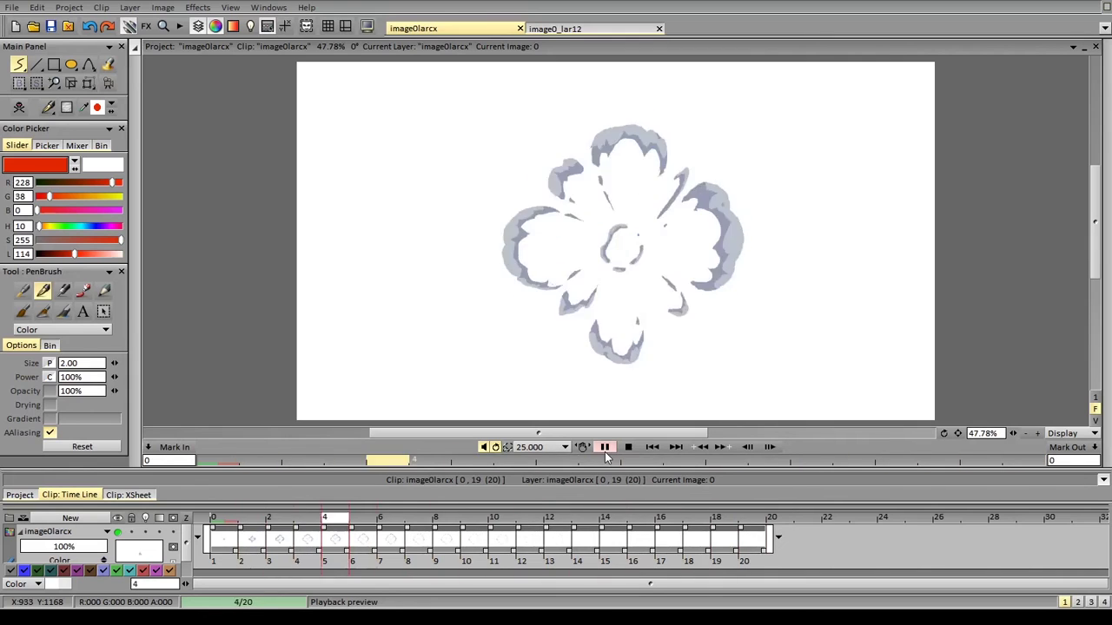
{"action": "left_click", "coordinate": [604, 447]}
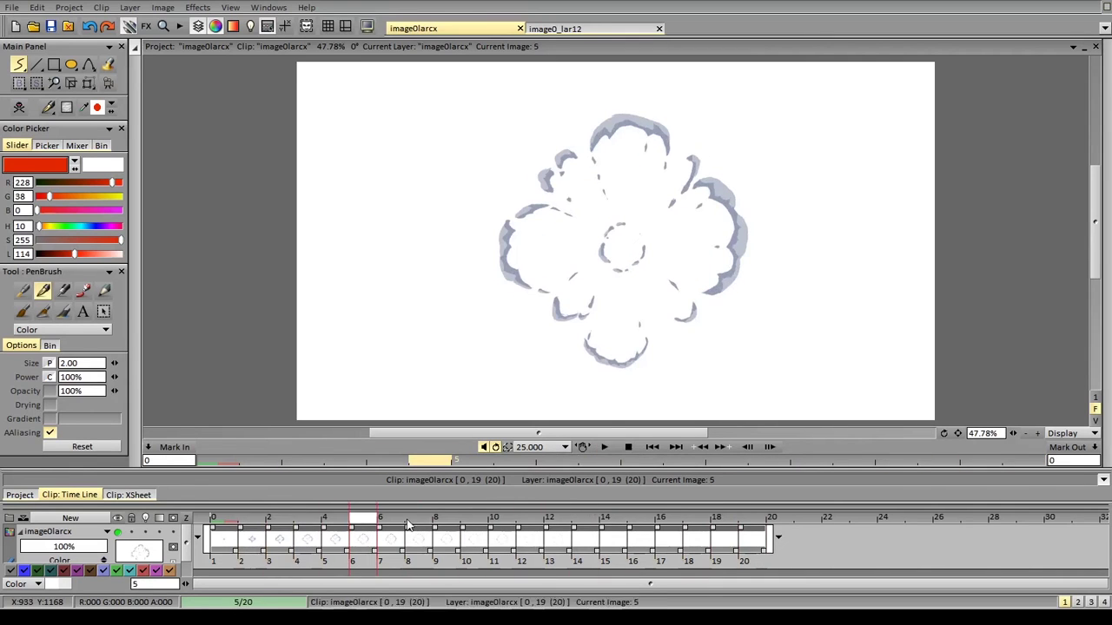
{"action": "key", "text": "Right"}
{"action": "key", "text": "Right"}
{"action": "key", "text": "Right"}
{"action": "key", "text": "Right"}
{"action": "key", "text": "Right"}
{"action": "key", "text": "Right"}
{"action": "key", "text": "Right"}
{"action": "key", "text": "Right"}
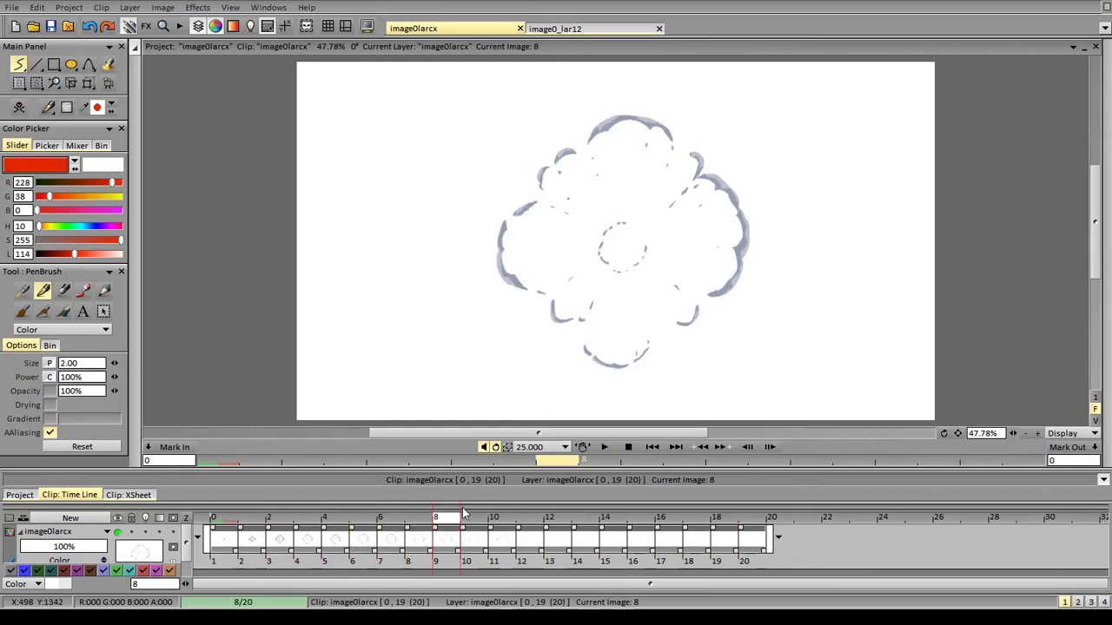
{"action": "key", "text": "Left"}
{"action": "key", "text": "Left"}
{"action": "key", "text": "Left"}
{"action": "key", "text": "Left"}
{"action": "key", "text": "Left"}
{"action": "key", "text": "Left"}
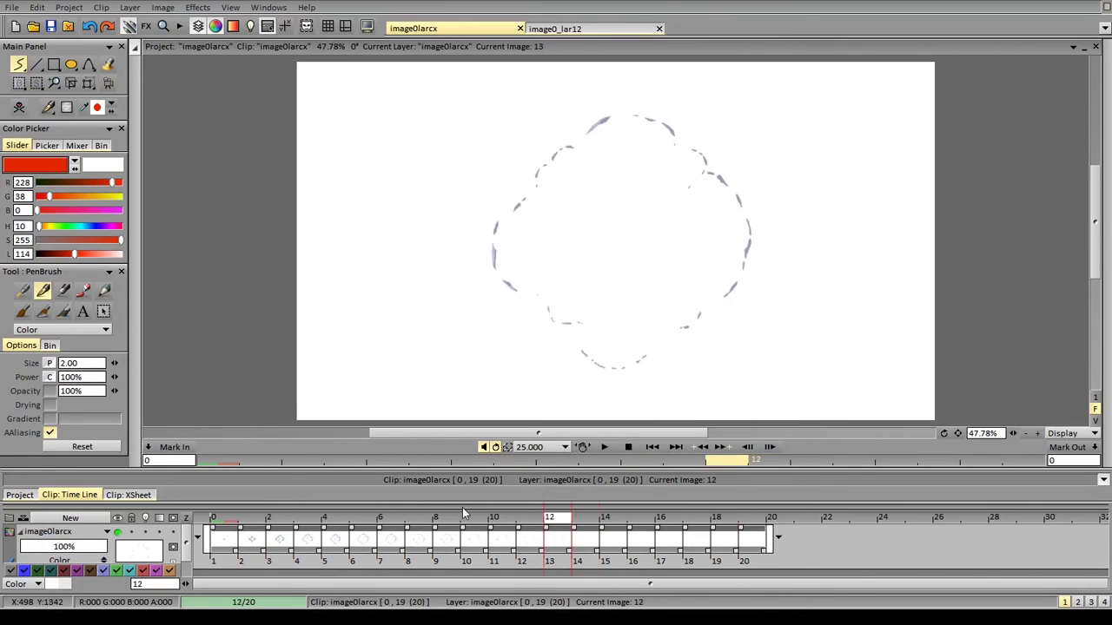
{"action": "key", "text": "Left"}
{"action": "key", "text": "Left"}
{"action": "key", "text": "Left"}
{"action": "key", "text": "Left"}
{"action": "key", "text": "Left"}
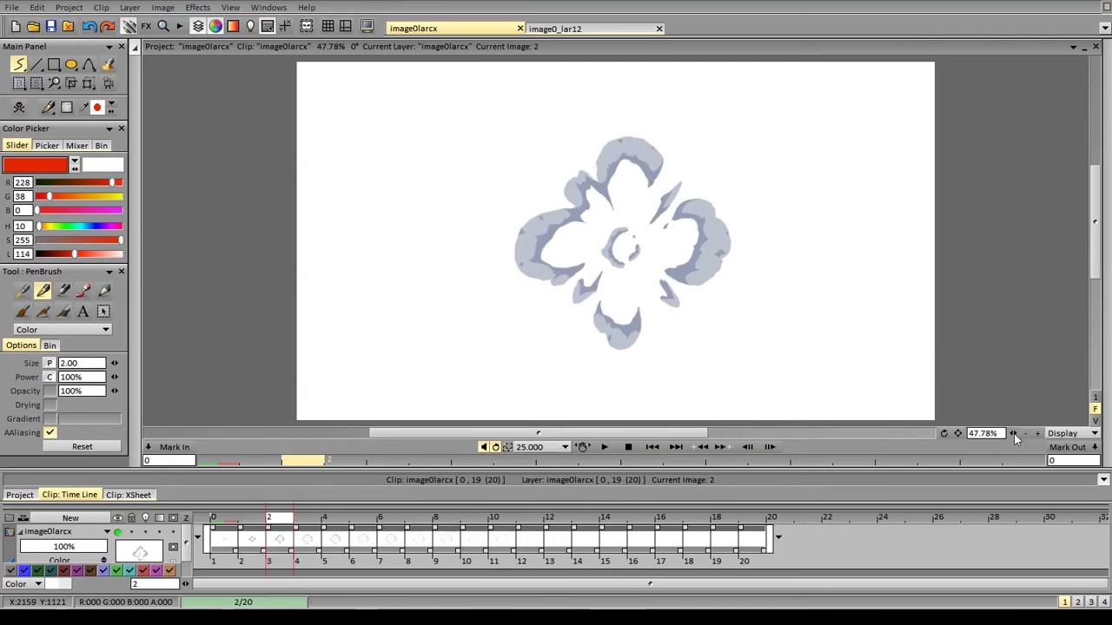
Add a new layer on frame 2 and outline the left smoke lobe's outer edge, inner edge and shadow boundary in red
{"action": "mouse_move", "coordinate": [1013, 433]}
{"action": "left_mouse_down"}
{"action": "mouse_move", "coordinate": [1064, 416]}
{"action": "mouse_move", "coordinate": [1022, 417]}
{"action": "left_mouse_up"}
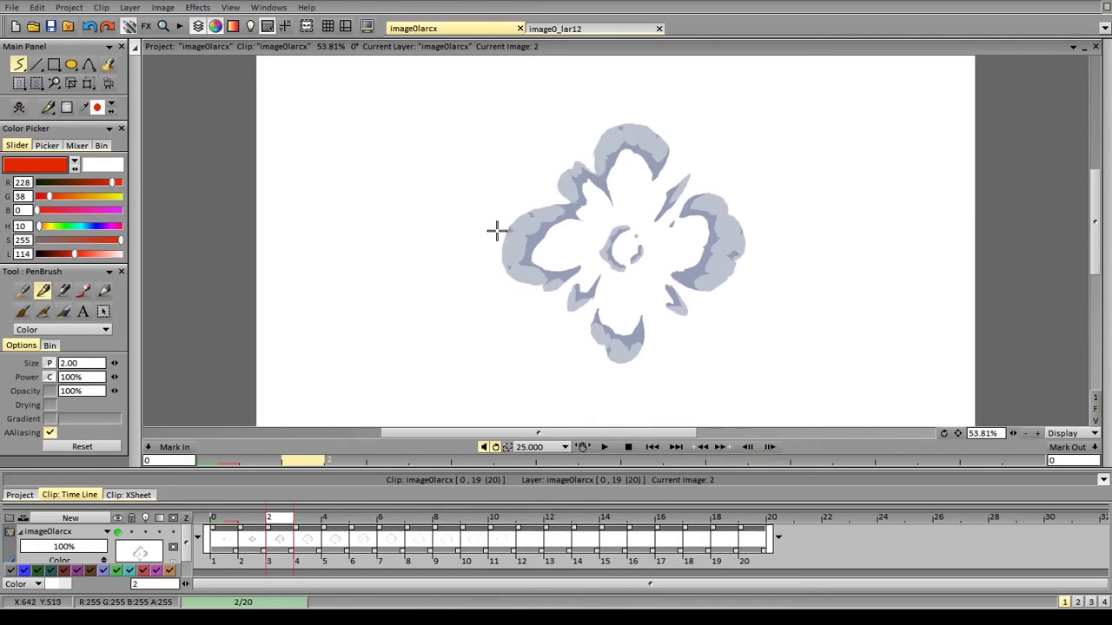
{"action": "key", "text": "ctrl+shift+n"}
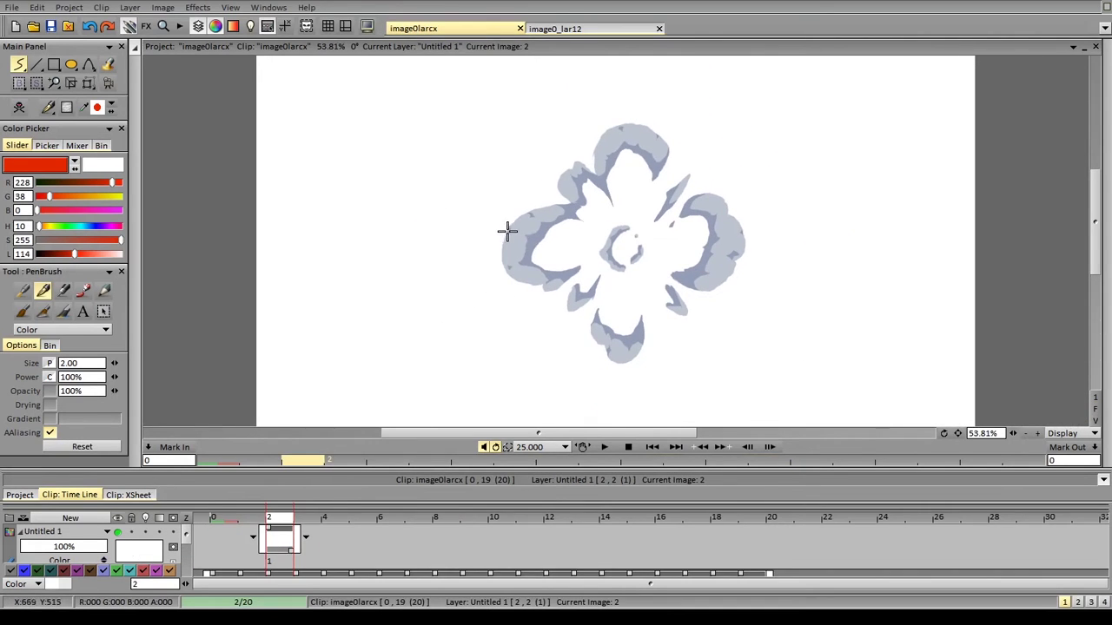
{"action": "mouse_move", "coordinate": [501, 232]}
{"action": "left_mouse_down"}
{"action": "mouse_move", "coordinate": [503, 272]}
{"action": "mouse_move", "coordinate": [545, 283]}
{"action": "left_mouse_up"}
{"action": "key", "text": "ctrl+z"}
{"action": "mouse_move", "coordinate": [546, 108]}
{"action": "left_mouse_down"}
{"action": "mouse_move", "coordinate": [495, 162]}
{"action": "mouse_move", "coordinate": [526, 215]}
{"action": "left_mouse_up"}
{"action": "key", "text": "ctrl+z"}
{"action": "left_click_drag", "start_coordinate": [571, 277], "coordinate": [578, 267]}
{"action": "key", "text": "ctrl+z"}
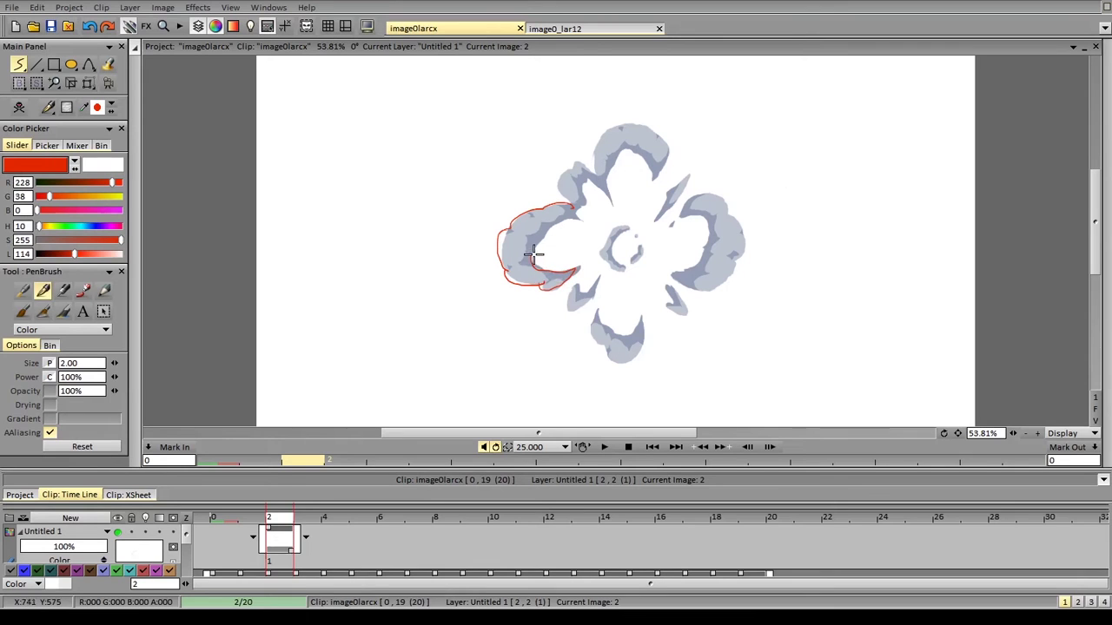
{"action": "left_click_drag", "start_coordinate": [540, 235], "coordinate": [567, 217]}
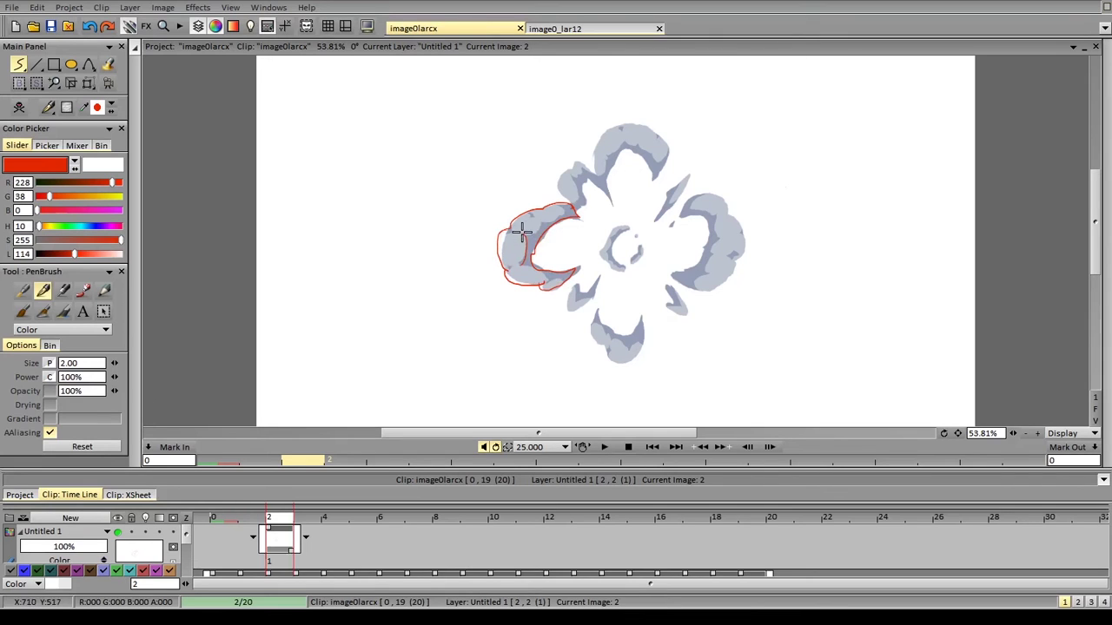
{"action": "left_click_drag", "start_coordinate": [527, 235], "coordinate": [564, 207]}
Step back and forth through the frames and play the animation to examine how the smoke lobes change shape
{"action": "key", "text": "Right"}
{"action": "key", "text": "Right"}
{"action": "key", "text": "Right"}
{"action": "key", "text": "Right"}
{"action": "key", "text": "Right"}
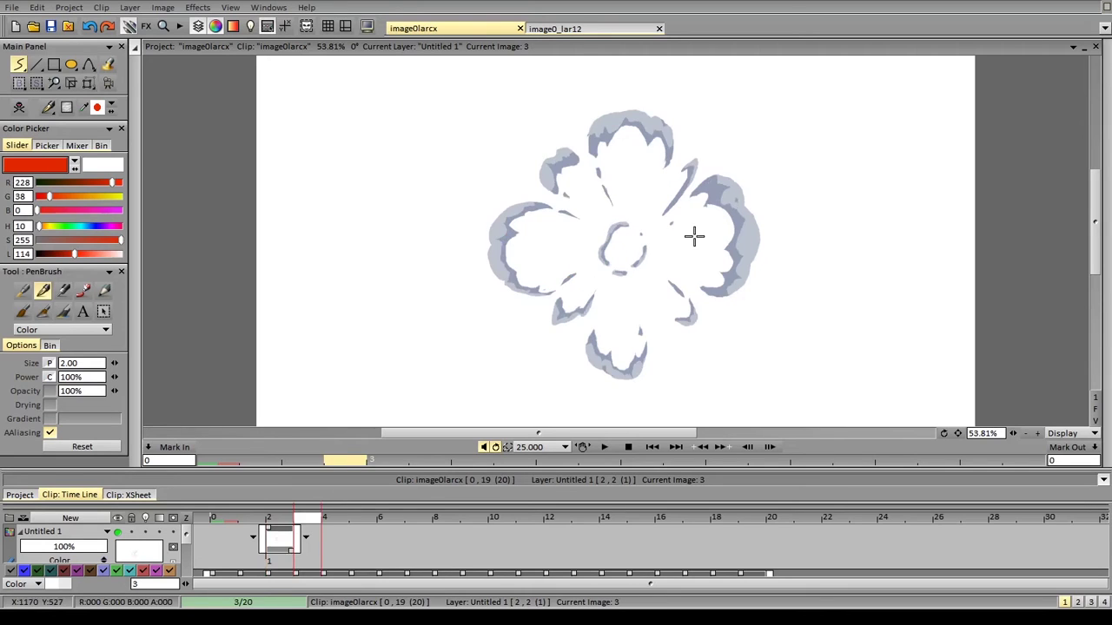
{"action": "key", "text": "Left"}
{"action": "key", "text": "Left"}
{"action": "key", "text": "Left"}
{"action": "key", "text": "Left"}
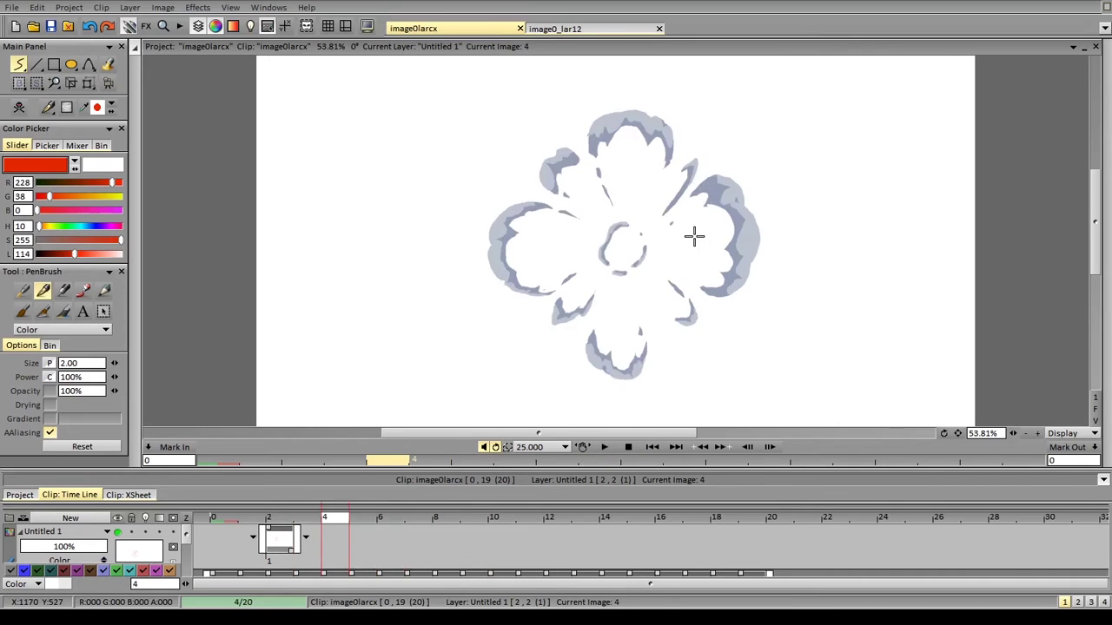
{"action": "key", "text": "Left"}
{"action": "key", "text": "Right"}
{"action": "key", "text": "Right"}
{"action": "key", "text": "Right"}
{"action": "key", "text": "Right"}
{"action": "key", "text": "Right"}
{"action": "key", "text": "Right"}
{"action": "key", "text": "Left"}
{"action": "key", "text": "Left"}
{"action": "key", "text": "Left"}
{"action": "key", "text": "Left"}
{"action": "key", "text": "Left"}
{"action": "left_click", "coordinate": [604, 446]}
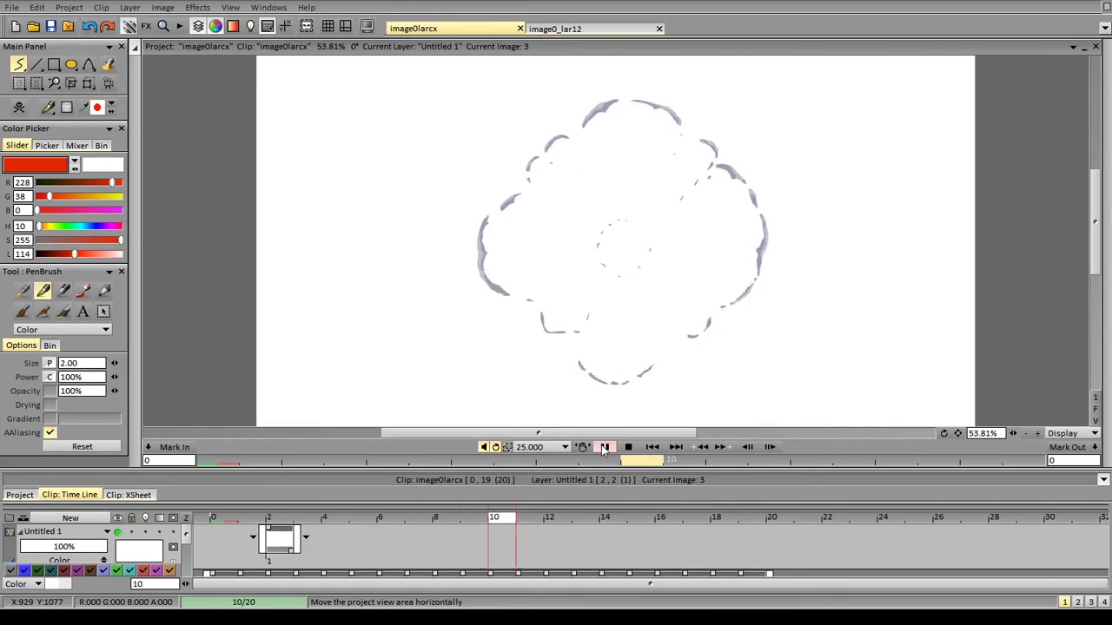
{"action": "left_click", "coordinate": [604, 449]}
{"action": "key", "text": "Left"}
{"action": "key", "text": "Left"}
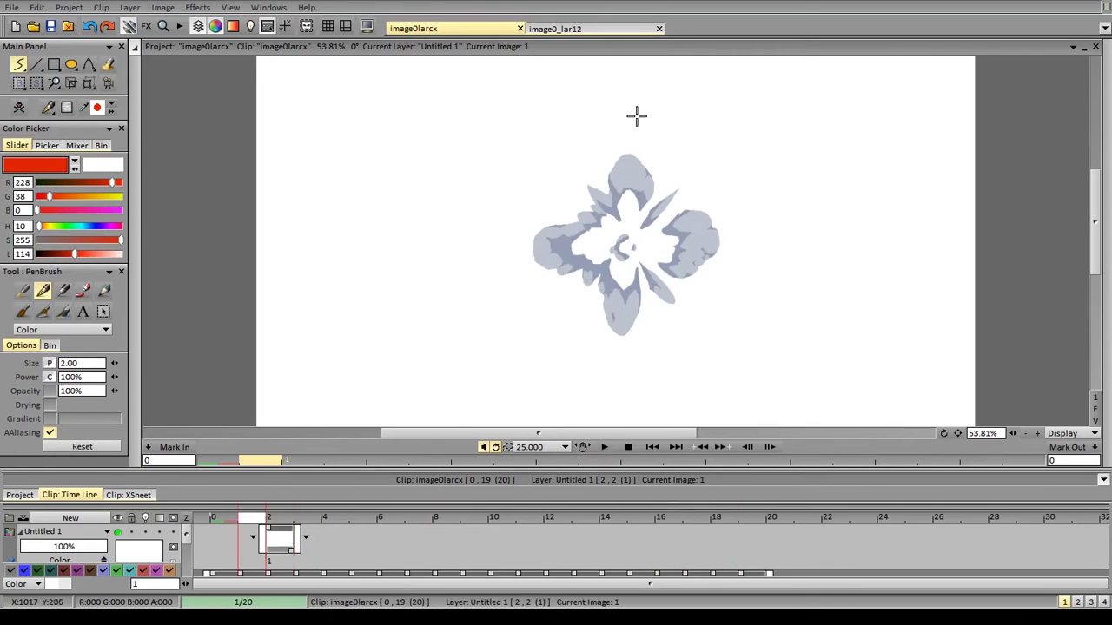
{"action": "mouse_move", "coordinate": [612, 178]}
{"action": "left_mouse_down"}
{"action": "mouse_move", "coordinate": [631, 158]}
{"action": "mouse_move", "coordinate": [651, 171]}
{"action": "left_mouse_up"}
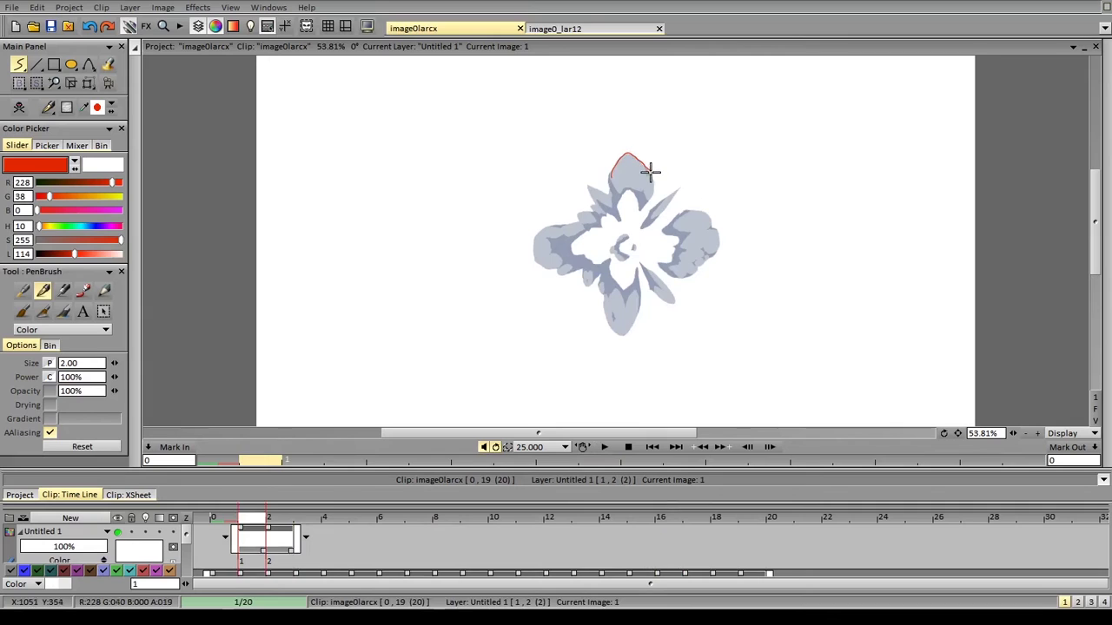
{"action": "left_click", "coordinate": [282, 560]}
{"action": "key", "text": "ctrl+z"}
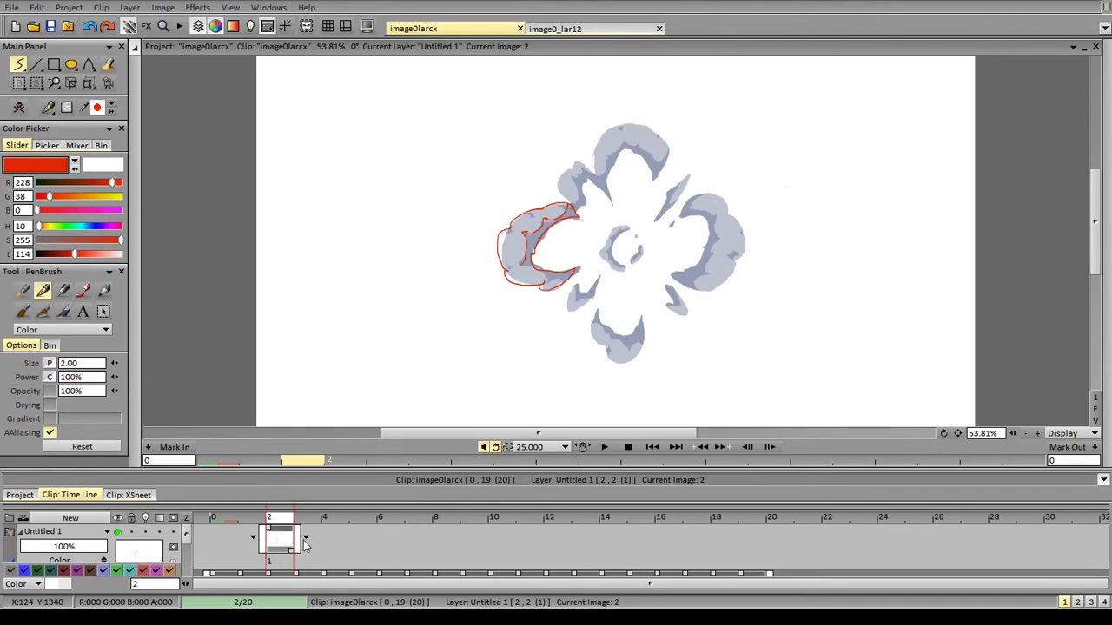
Set the Untitled 1 layer to hold its last image beyond the end of the layer
{"action": "left_click", "coordinate": [306, 538]}
{"action": "left_click", "coordinate": [324, 571]}
{"action": "left_click", "coordinate": [290, 565]}
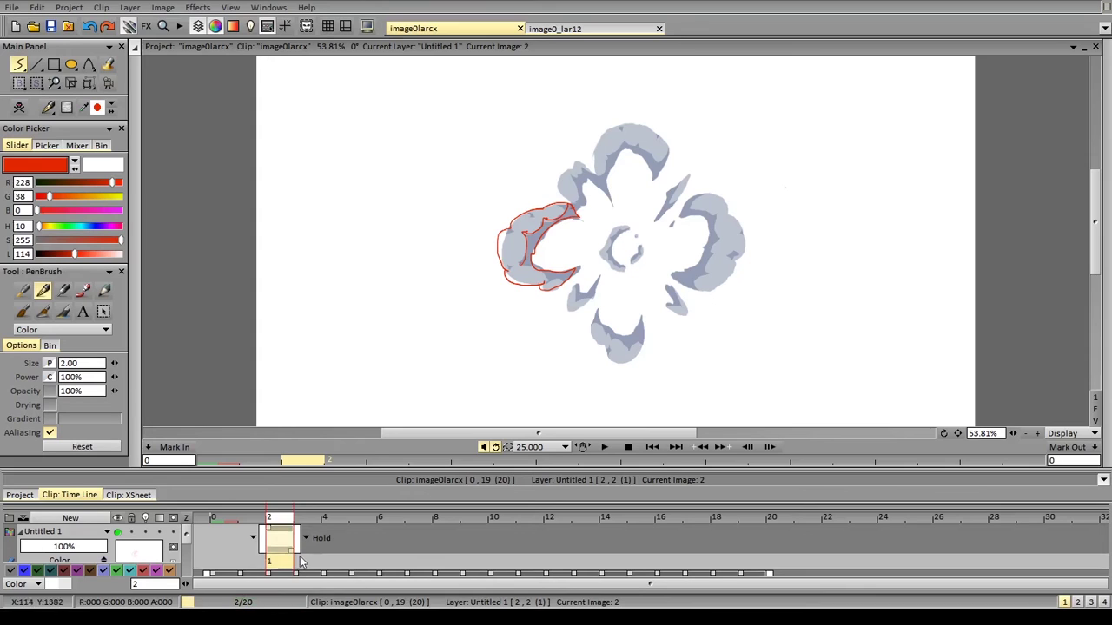
Add a new layer on frame 1 and set it to hold its last image
{"action": "key", "text": "Left"}
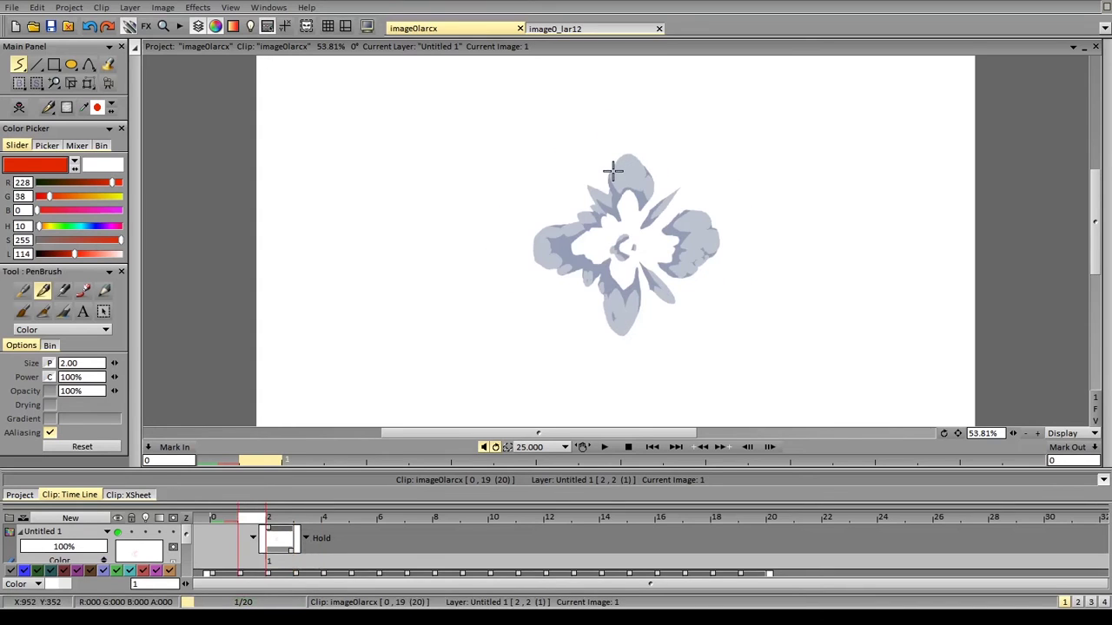
{"action": "key", "text": "ctrl+alt+n"}
{"action": "left_click", "coordinate": [279, 538]}
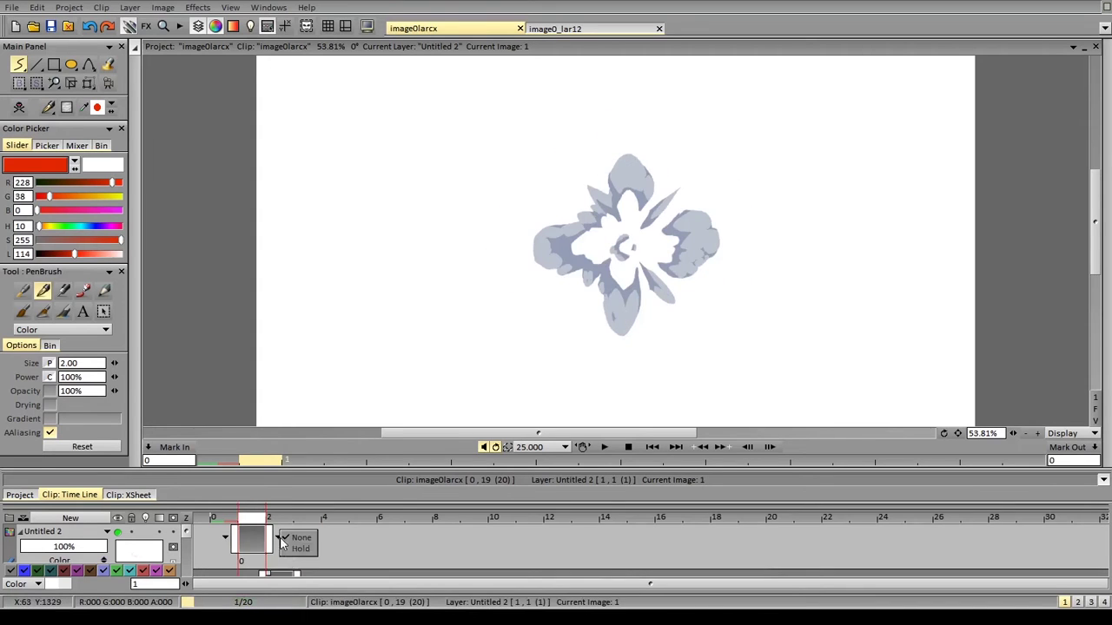
{"action": "left_click", "coordinate": [290, 540]}
Trace the top smoke lobe's outer edge as red arcs on successive frames from 1 to 7
{"action": "mouse_move", "coordinate": [613, 179]}
{"action": "left_mouse_down"}
{"action": "mouse_move", "coordinate": [617, 162]}
{"action": "mouse_move", "coordinate": [652, 176]}
{"action": "left_mouse_up"}
{"action": "key", "text": "Right"}
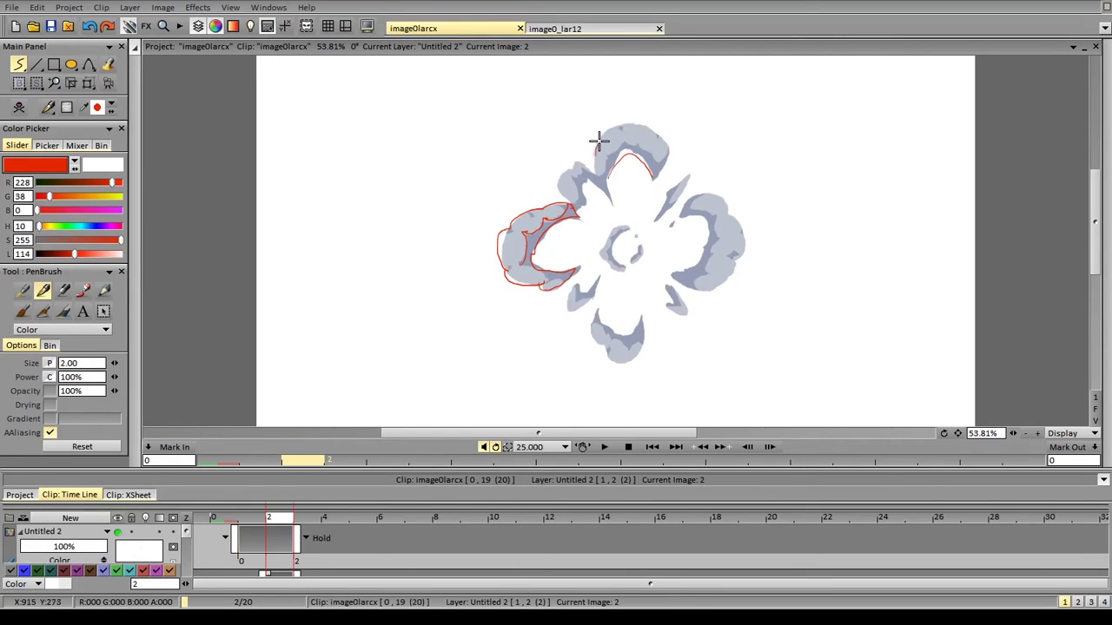
{"action": "left_click_drag", "start_coordinate": [643, 127], "coordinate": [662, 136]}
{"action": "key", "text": "Right"}
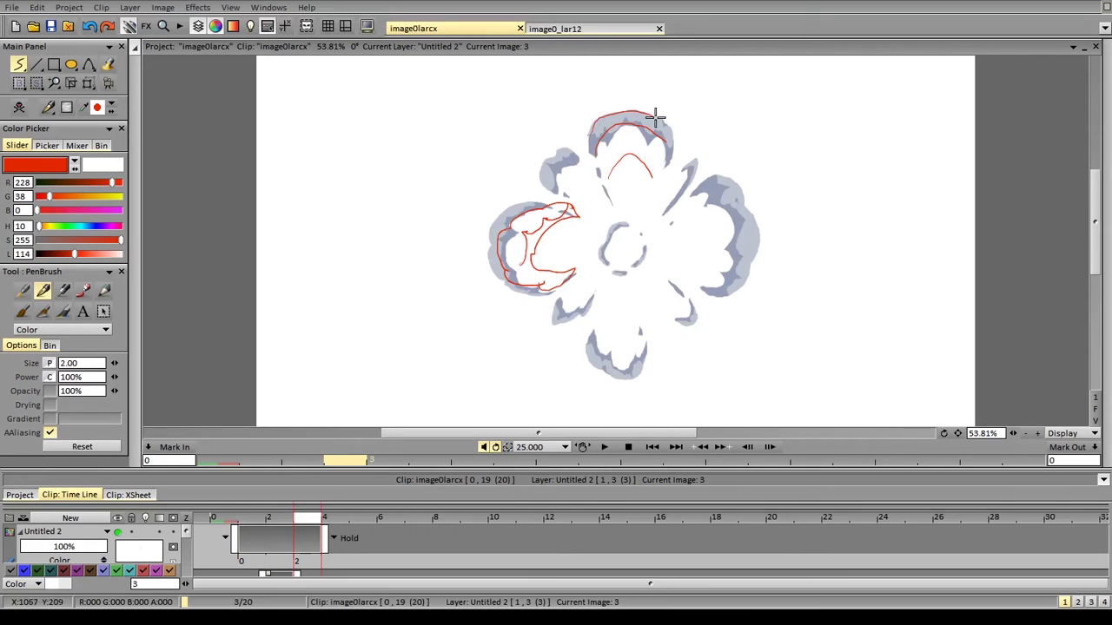
{"action": "key", "text": "Right"}
{"action": "key", "text": "Right"}
{"action": "mouse_move", "coordinate": [655, 117]}
{"action": "left_mouse_down"}
{"action": "mouse_move", "coordinate": [650, 103]}
{"action": "mouse_move", "coordinate": [606, 99]}
{"action": "mouse_move", "coordinate": [653, 104]}
{"action": "left_mouse_up"}
{"action": "key", "text": "Right"}
{"action": "key", "text": "Right"}
Step forward to frame 10 and back to compare the spacing between the top lobe's arcs
{"action": "key", "text": "Right"}
{"action": "key", "text": "Right"}
{"action": "key", "text": "Right"}
{"action": "key", "text": "Right"}
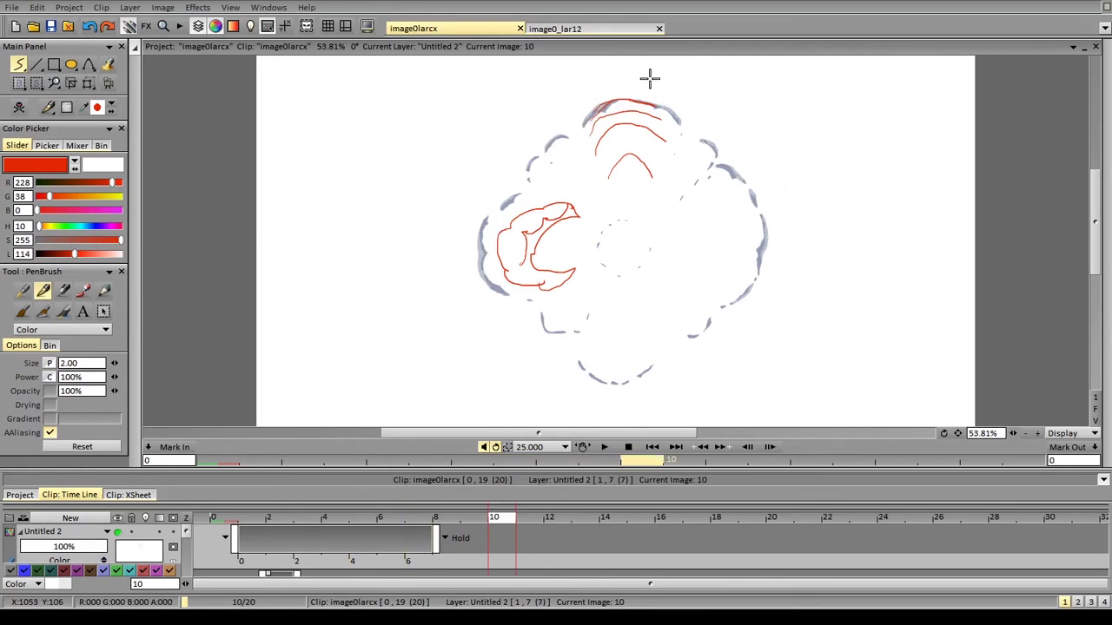
{"action": "key", "text": "Left"}
{"action": "key", "text": "Left"}
{"action": "key", "text": "Left"}
{"action": "key", "text": "Left"}
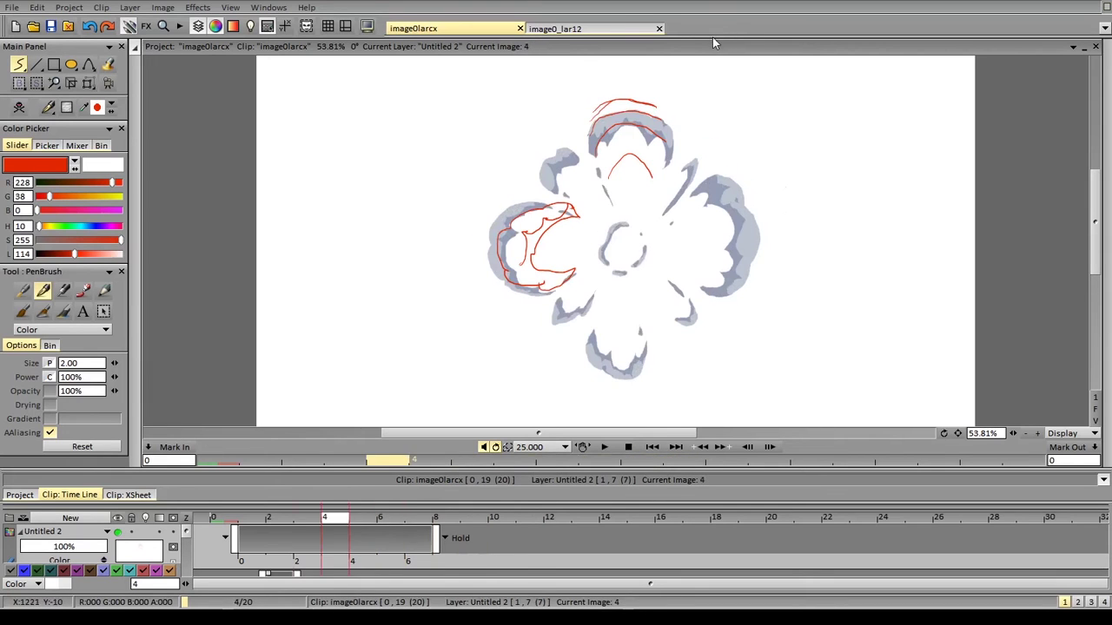
{"action": "key", "text": "Left"}
{"action": "key", "text": "Left"}
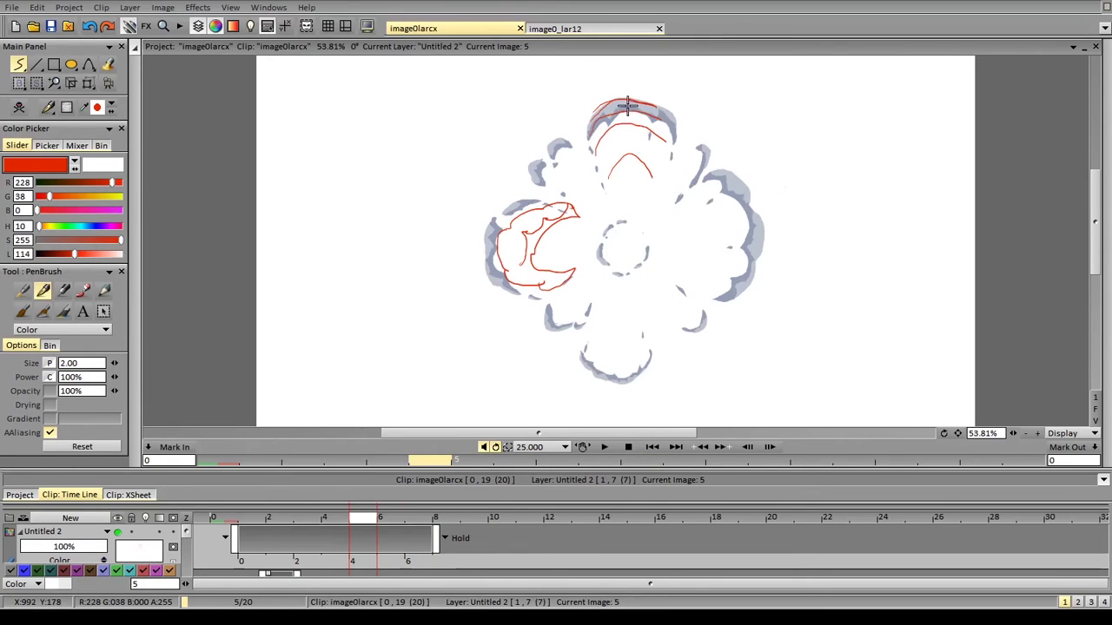
Mark the gap between the top lobe's outermost arcs with a short red line on frame 5
{"action": "key", "text": "Left"}
{"action": "key", "text": "Left"}
{"action": "key", "text": "Right"}
{"action": "key", "text": "Right"}
{"action": "key", "text": "Left"}
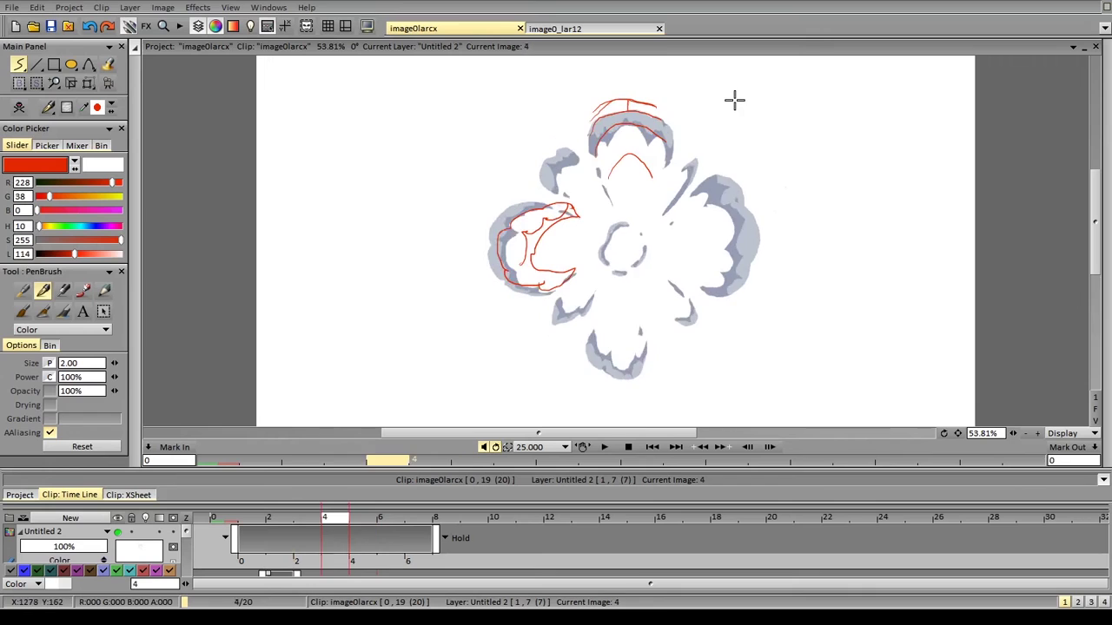
Step back and forth through the frames to examine how far the smoke expands between successive drawings
{"action": "key", "text": "Left"}
{"action": "key", "text": "Left"}
{"action": "key", "text": "Right"}
{"action": "key", "text": "Right"}
{"action": "key", "text": "Right"}
{"action": "key", "text": "Left"}
{"action": "key", "text": "Right"}
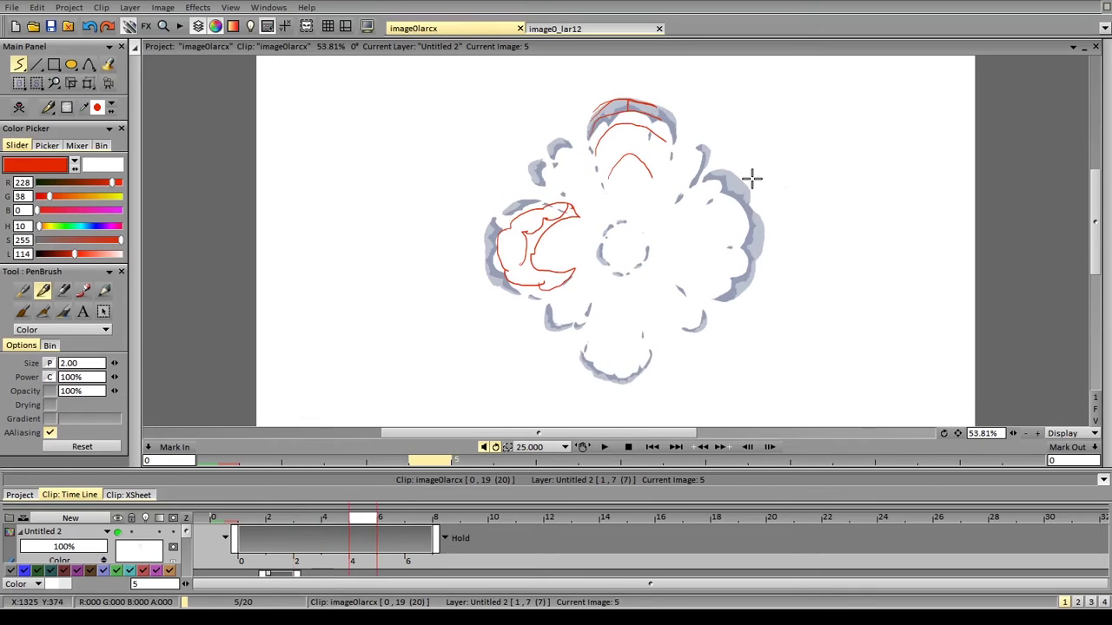
{"action": "key", "text": "Right"}
{"action": "key", "text": "Right"}
{"action": "key", "text": "Right"}
{"action": "key", "text": "Left"}
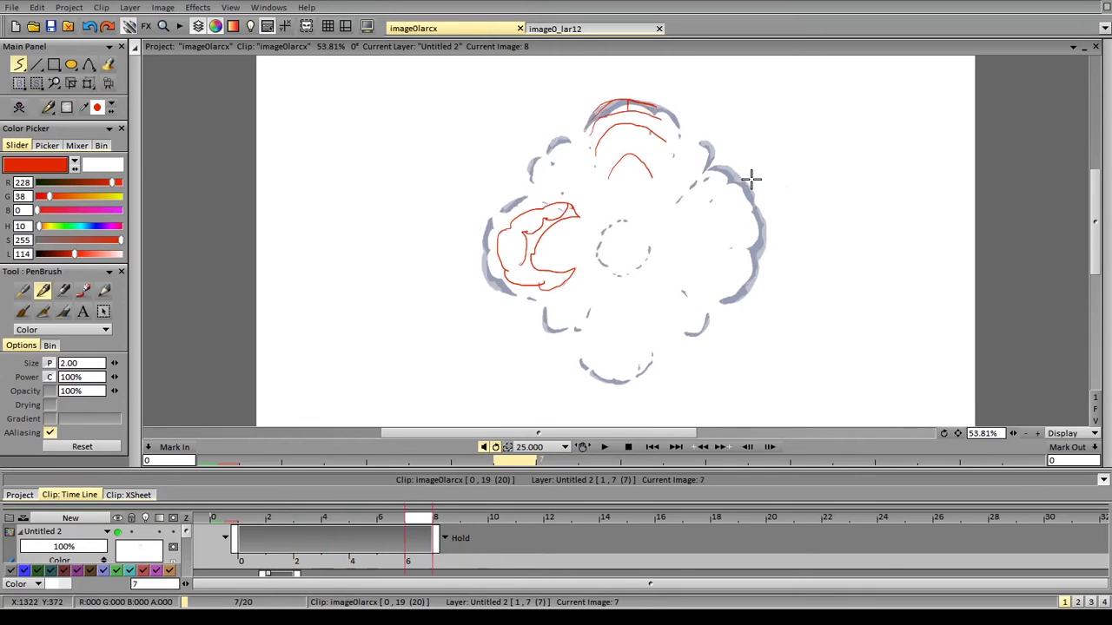
{"action": "key", "text": "Left"}
{"action": "key", "text": "Left"}
{"action": "key", "text": "Left"}
{"action": "key", "text": "Left"}
{"action": "key", "text": "Left"}
{"action": "key", "text": "Left"}
{"action": "key", "text": "Left"}
Trace the right smoke lobe's outer edge as red arcs on frames 1, 2, 3 and 5
{"action": "key", "text": "Right"}
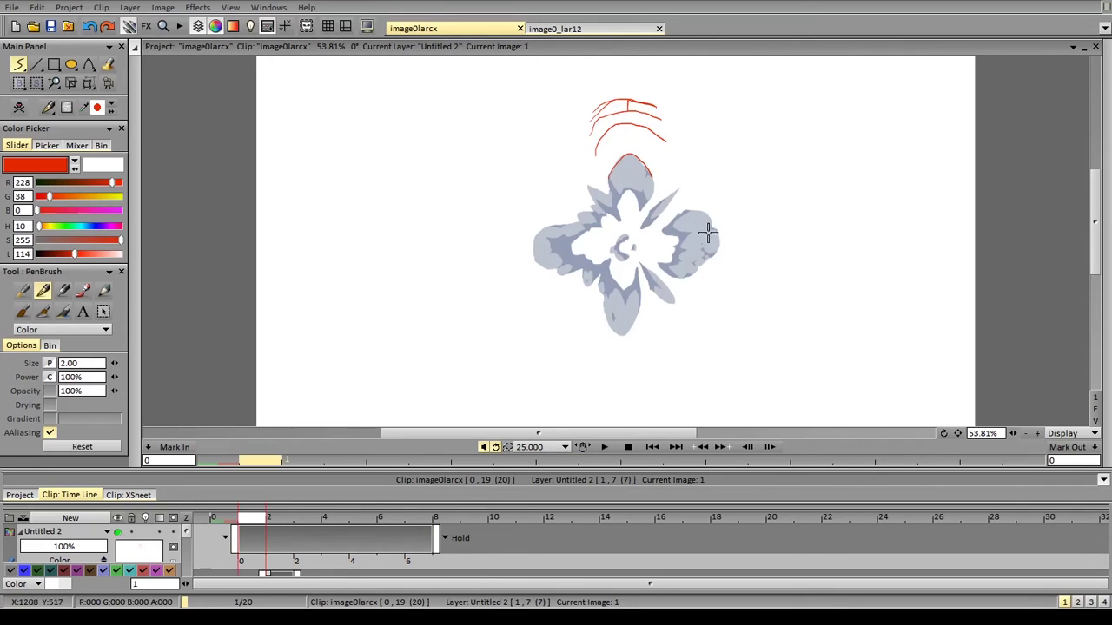
{"action": "key", "text": "Right"}
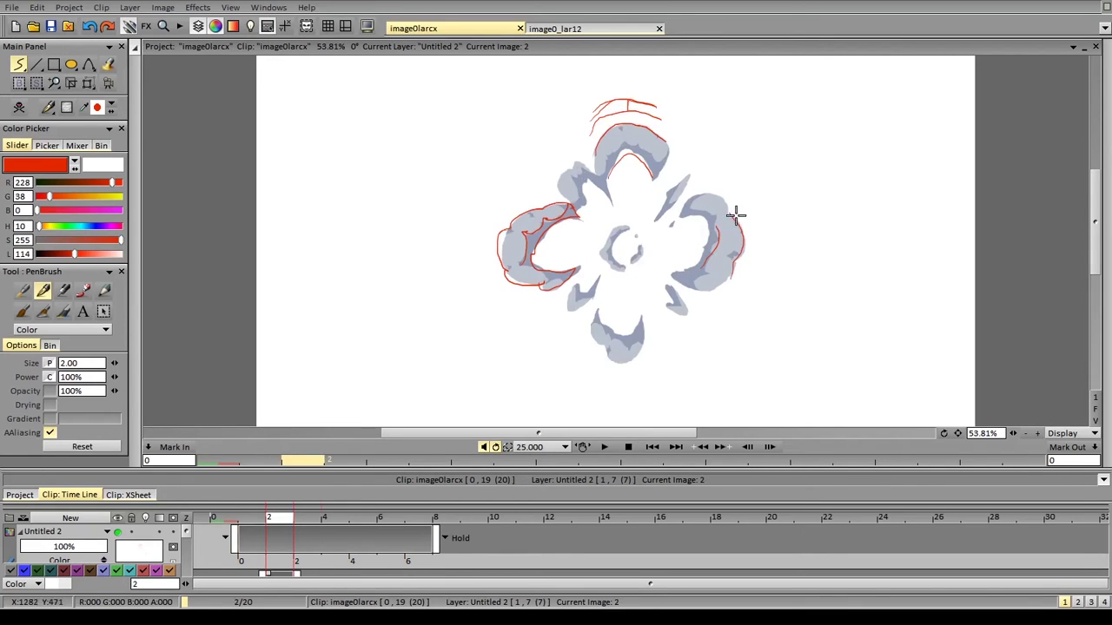
{"action": "key", "text": "Right"}
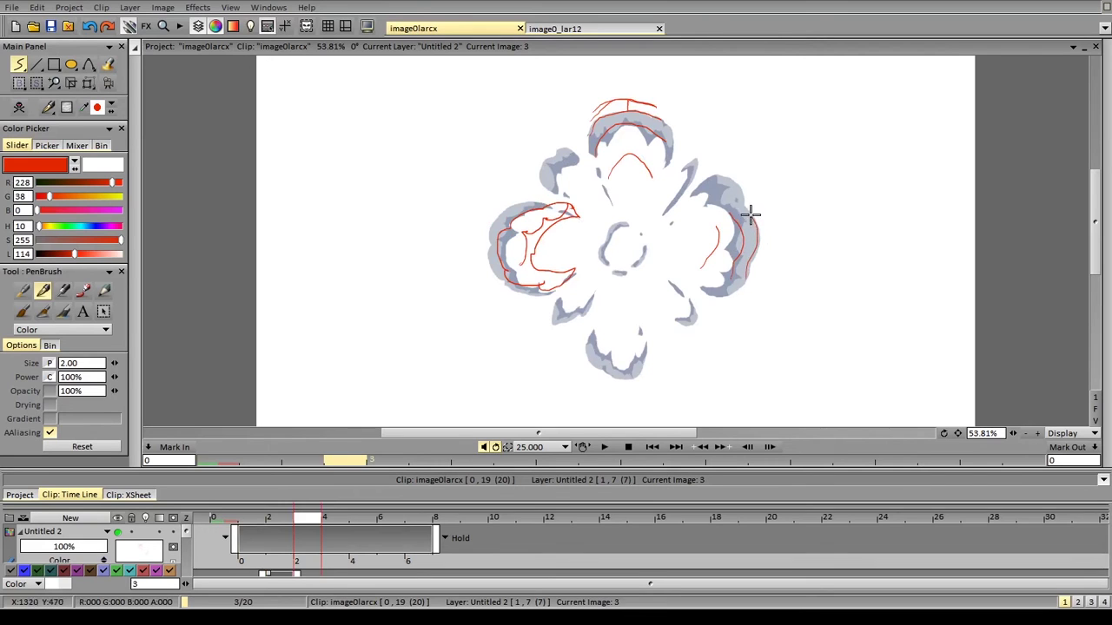
{"action": "key", "text": "Right"}
{"action": "key", "text": "Right"}
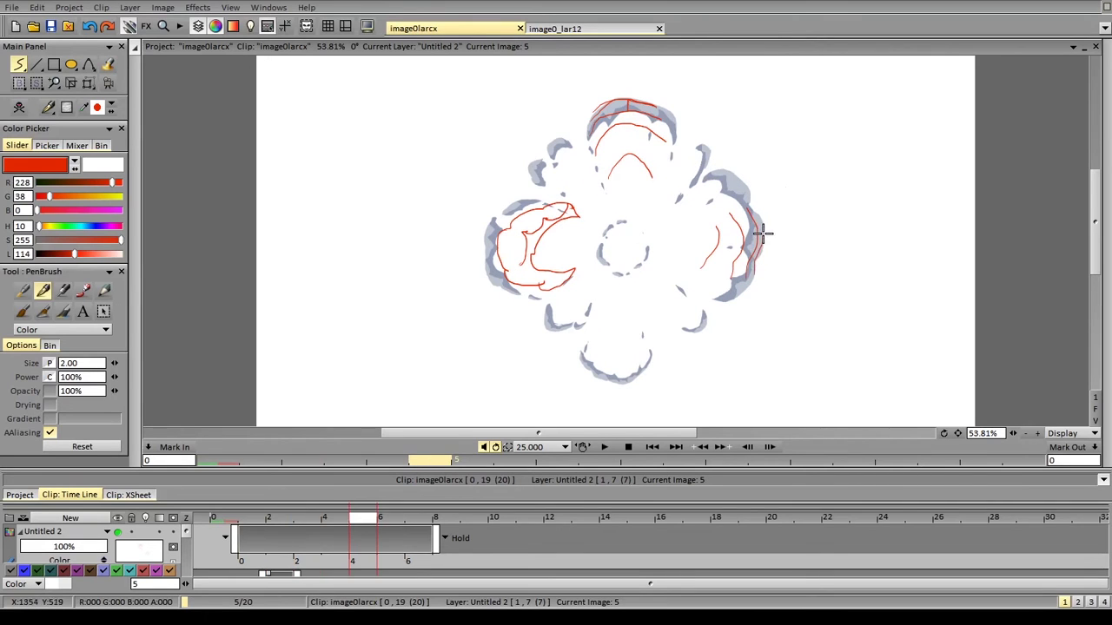
{"action": "key", "text": "Right"}
{"action": "key", "text": "Right"}
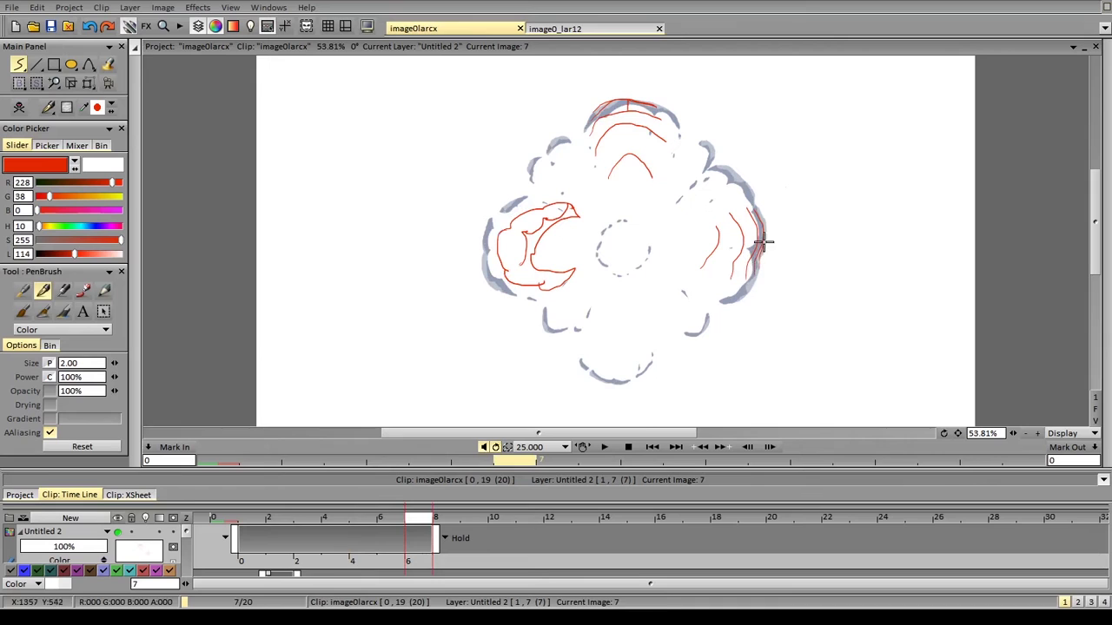
Trace the right lobe's outer edge on frames 7 and 9 and draw a red arrow pointing at the top lobe's outermost arc
{"action": "left_click_drag", "start_coordinate": [761, 243], "coordinate": [761, 250]}
{"action": "left_click_drag", "start_coordinate": [665, 75], "coordinate": [652, 98]}
{"action": "key", "text": "Right"}
{"action": "key", "text": "Right"}
{"action": "left_click_drag", "start_coordinate": [760, 267], "coordinate": [764, 228]}
{"action": "key", "text": "Left"}
{"action": "key", "text": "Left"}
{"action": "key", "text": "Left"}
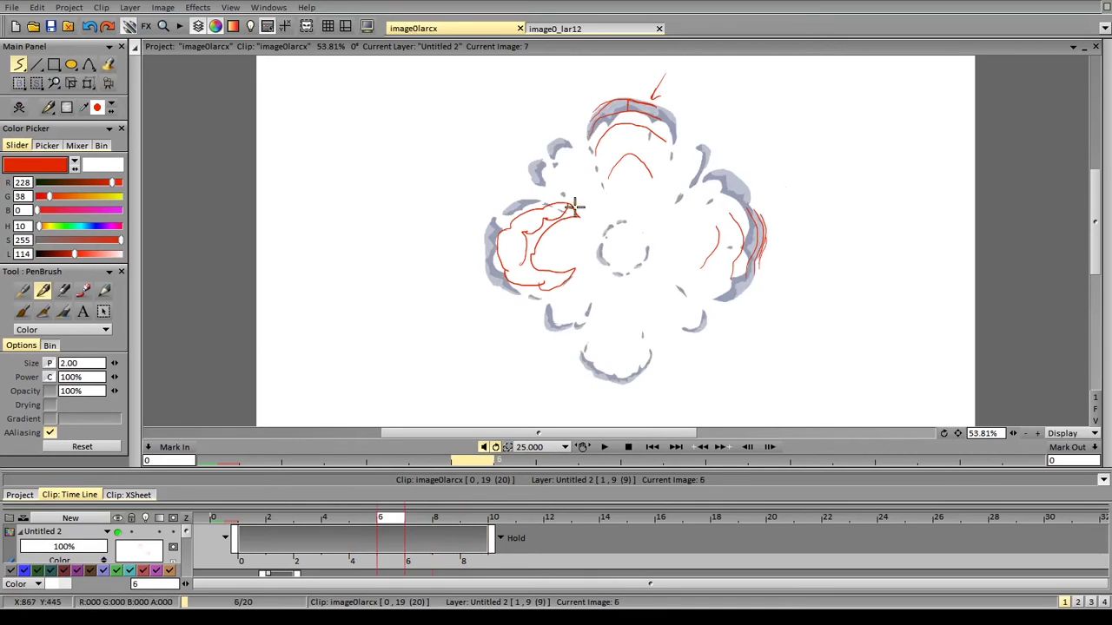
Clear the top and right lobe arcs and trace the left lobe's outer edge in red on the frames up to 4
{"action": "key", "text": "Left"}
{"action": "key", "text": "Left"}
{"action": "key", "text": "Left"}
{"action": "key", "text": "Left"}
{"action": "key", "text": "Left"}
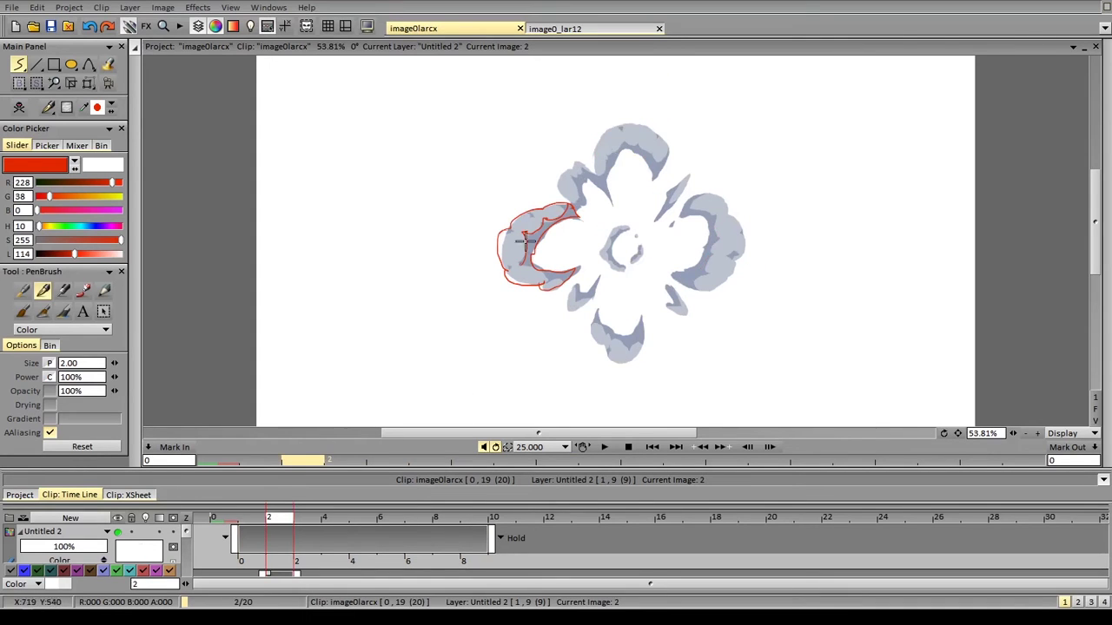
{"action": "key", "text": "Left"}
{"action": "key", "text": "Right"}
{"action": "key", "text": "Right"}
{"action": "key", "text": "Right"}
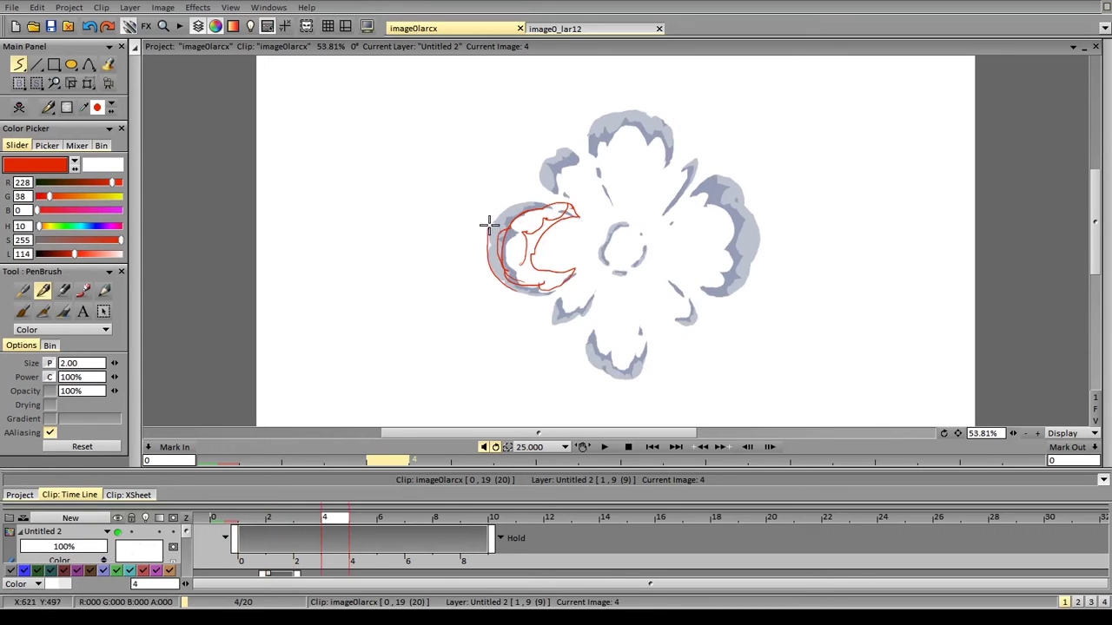
Extend the Untitled 1 layer with an empty image on frame 3, ending its held lobe outline
{"action": "key", "text": "Down"}
{"action": "left_click_drag", "start_coordinate": [301, 558], "coordinate": [322, 564]}
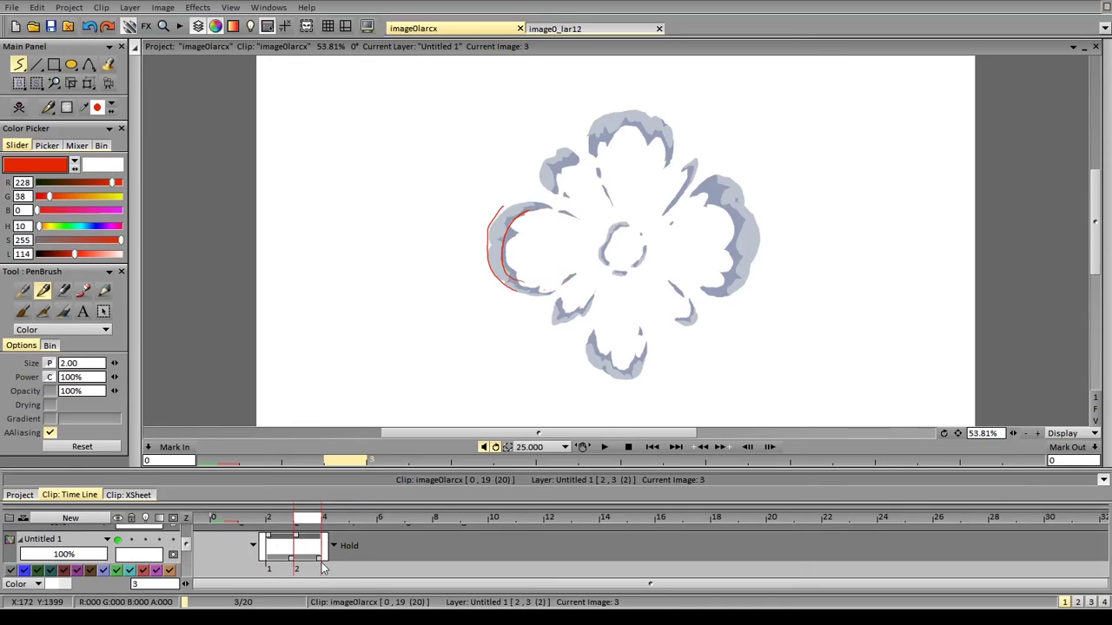
{"action": "key", "text": "Up"}
Trace the left lobe's outer edge as red arcs on the frames from 5 to 8 in the Untitled 2 layer
{"action": "key", "text": "Left"}
{"action": "key", "text": "Right"}
{"action": "key", "text": "Right"}
{"action": "key", "text": "Right"}
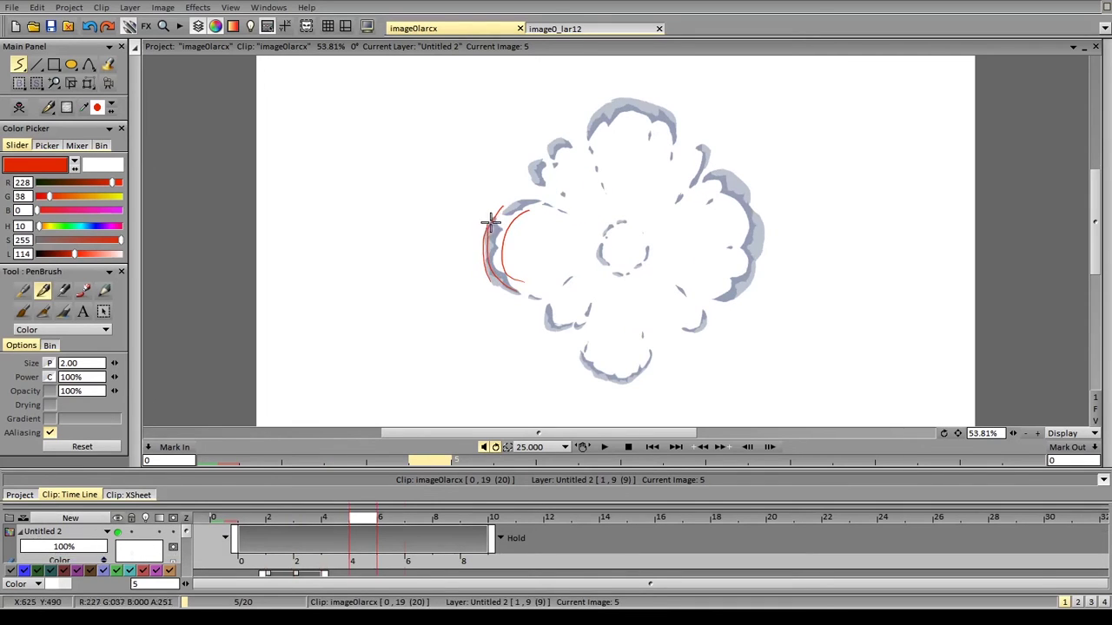
{"action": "key", "text": "Right"}
{"action": "key", "text": "Right"}
{"action": "key", "text": "Right"}
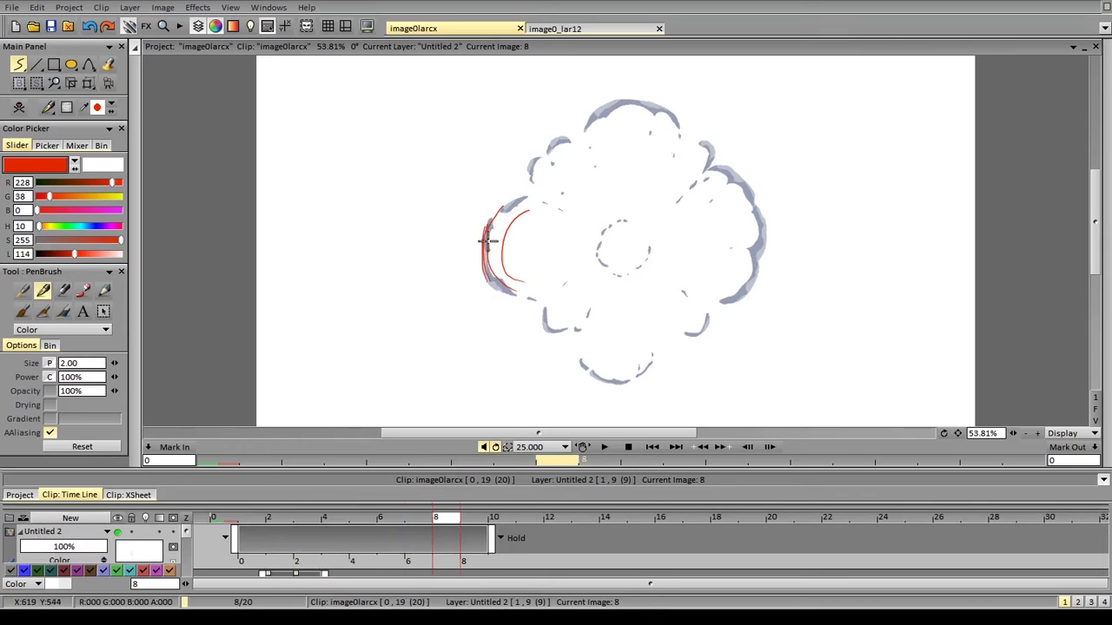
{"action": "key", "text": "Right"}
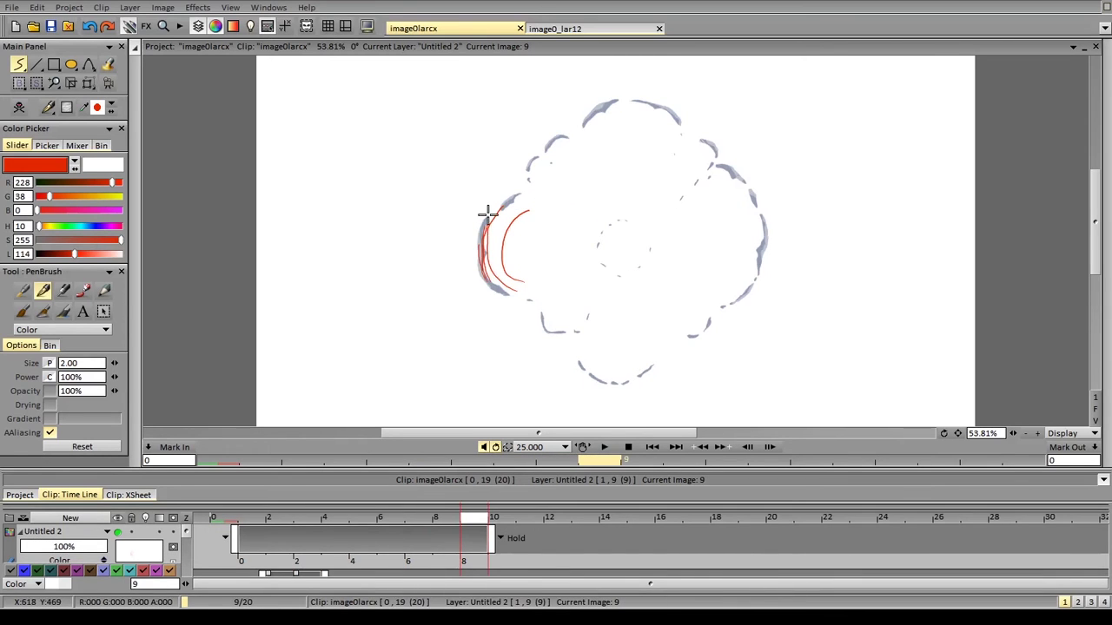
Compare the left lobe's arcs from frame 6 onward and trace its outer edge in red on frame 9
{"action": "left_click_drag", "start_coordinate": [1012, 434], "coordinate": [1021, 431]}
{"action": "key", "text": "Left"}
{"action": "key", "text": "Left"}
{"action": "key", "text": "Left"}
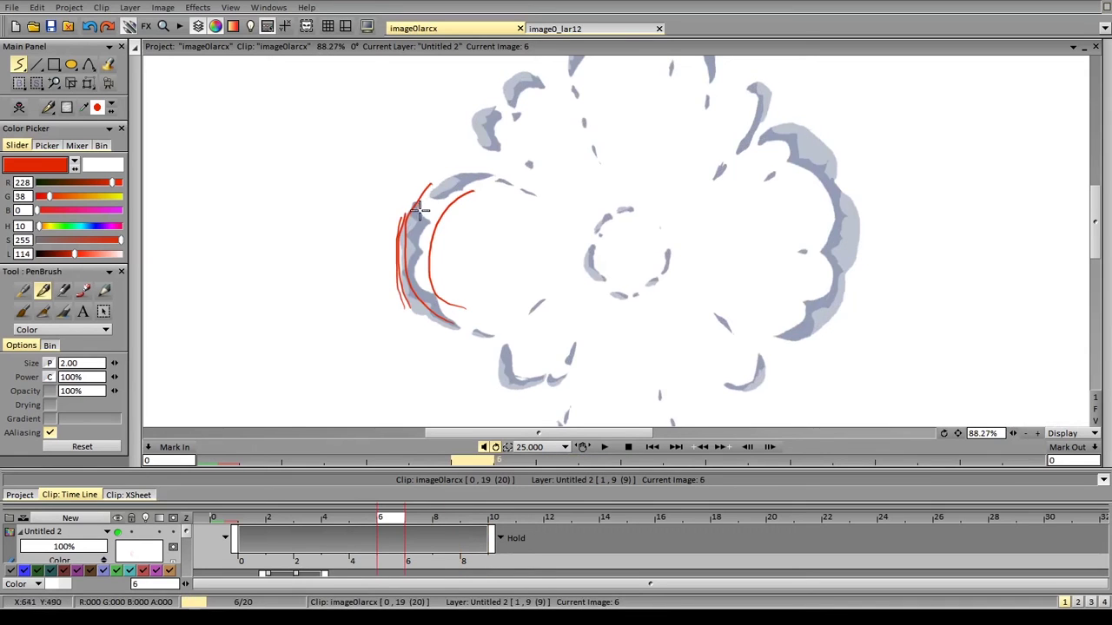
{"action": "key", "text": "Right"}
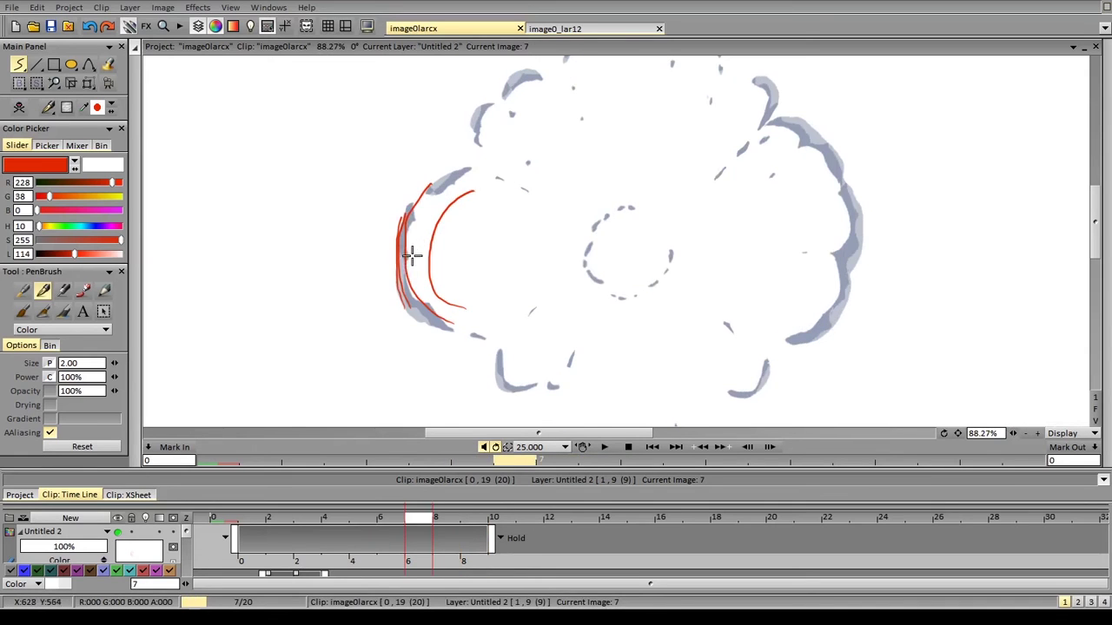
{"action": "key", "text": "Right"}
{"action": "key", "text": "Right"}
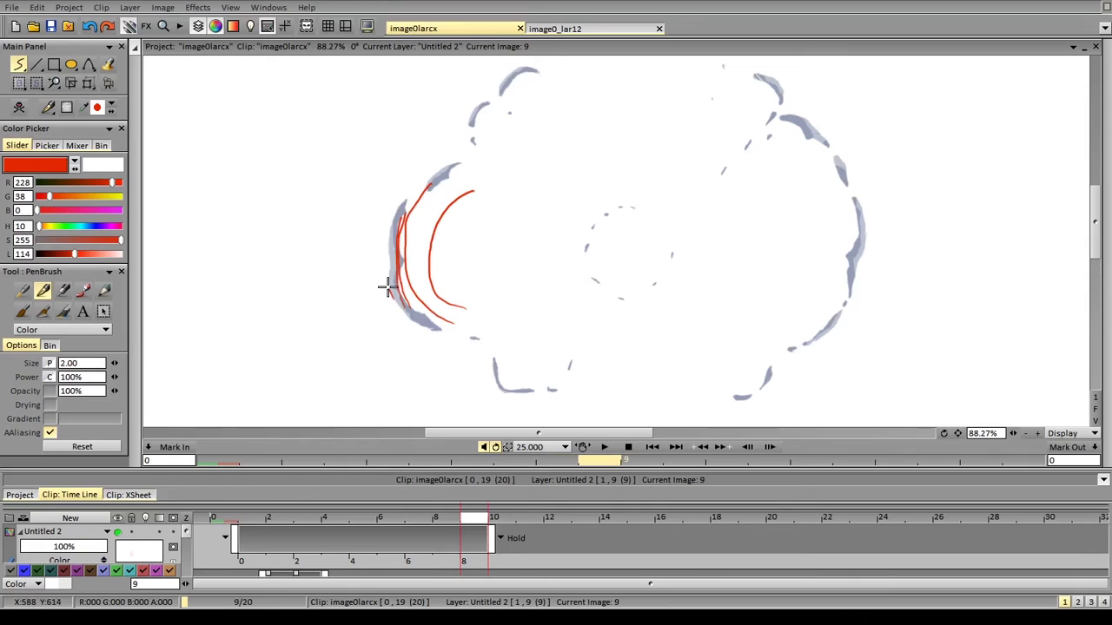
{"action": "key", "text": "Right"}
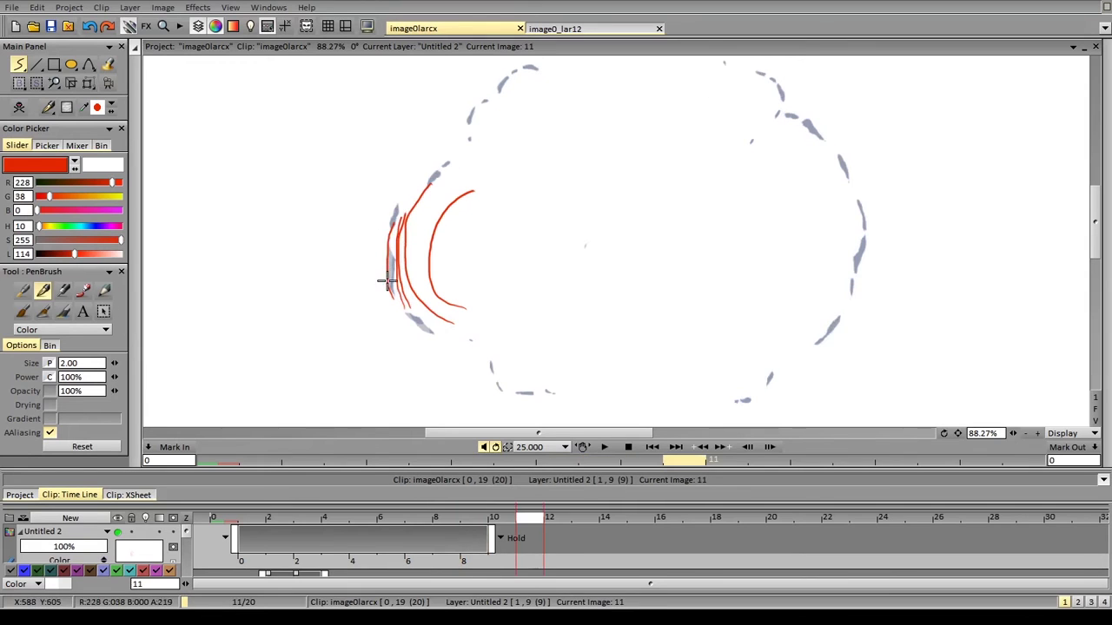
Continue the left lobe's outer arcs up to frame 13 and circle the small smoke remnant on that edge in red
{"action": "key", "text": "Right"}
{"action": "key", "text": "Right"}
{"action": "key", "text": "Right"}
{"action": "left_click_drag", "start_coordinate": [396, 276], "coordinate": [391, 277]}
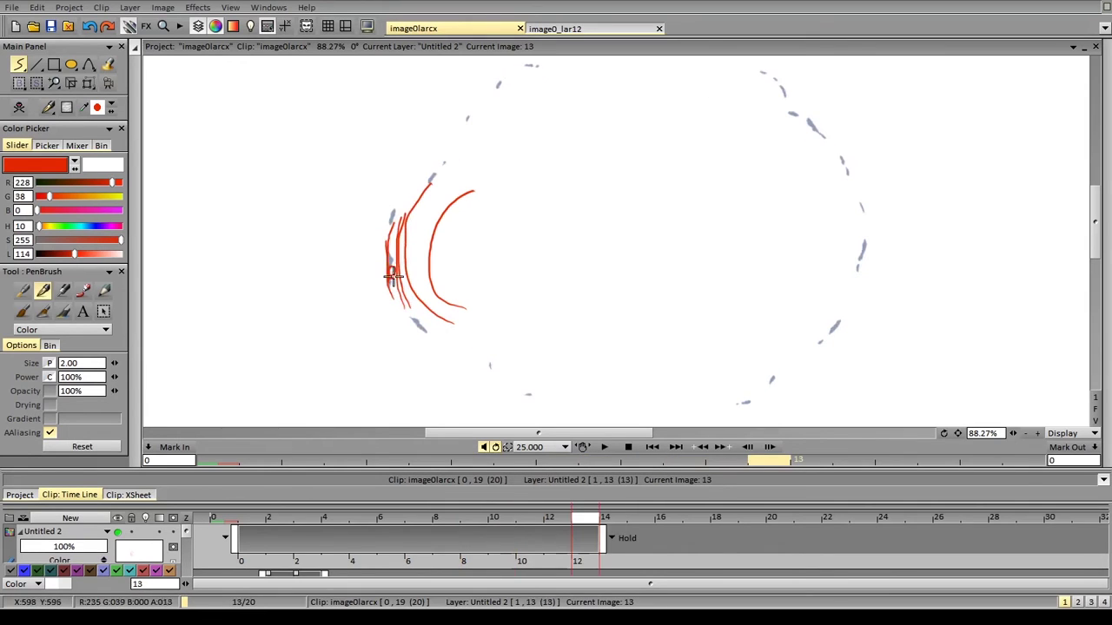
Step back and forth through the frames to compare the spacing of the left lobe's arcs as the smoke dissipates
{"action": "key", "text": "Left"}
{"action": "key", "text": "Left"}
{"action": "key", "text": "Left"}
{"action": "key", "text": "Left"}
{"action": "key", "text": "Left"}
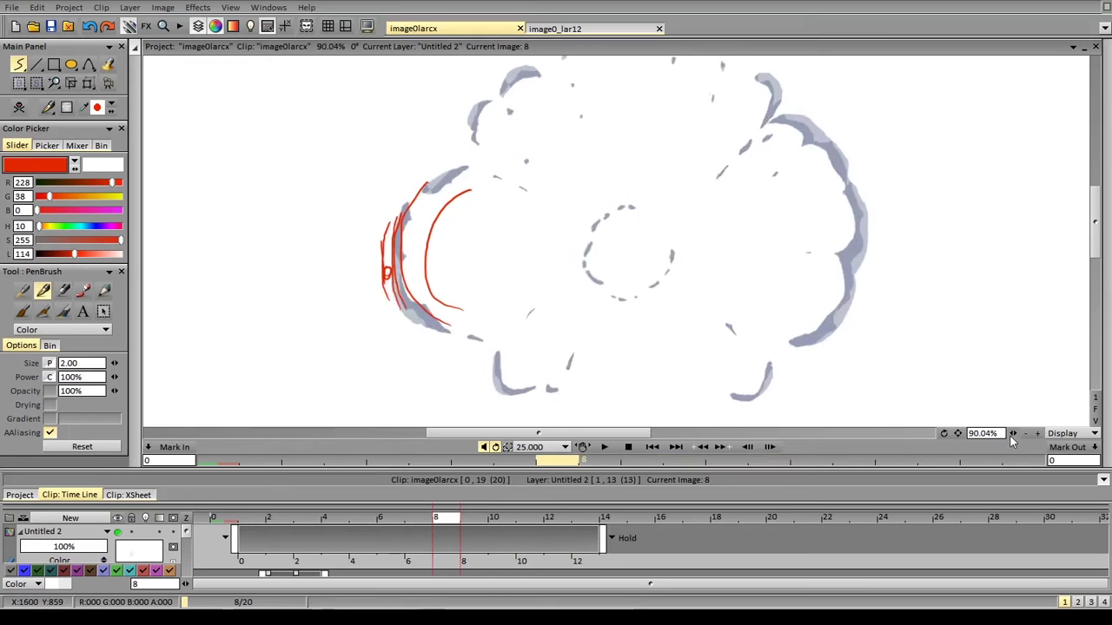
{"action": "left_click_drag", "start_coordinate": [1013, 434], "coordinate": [954, 425]}
{"action": "key", "text": "Left"}
{"action": "key", "text": "Left"}
{"action": "key", "text": "Left"}
{"action": "key", "text": "Left"}
{"action": "key", "text": "Left"}
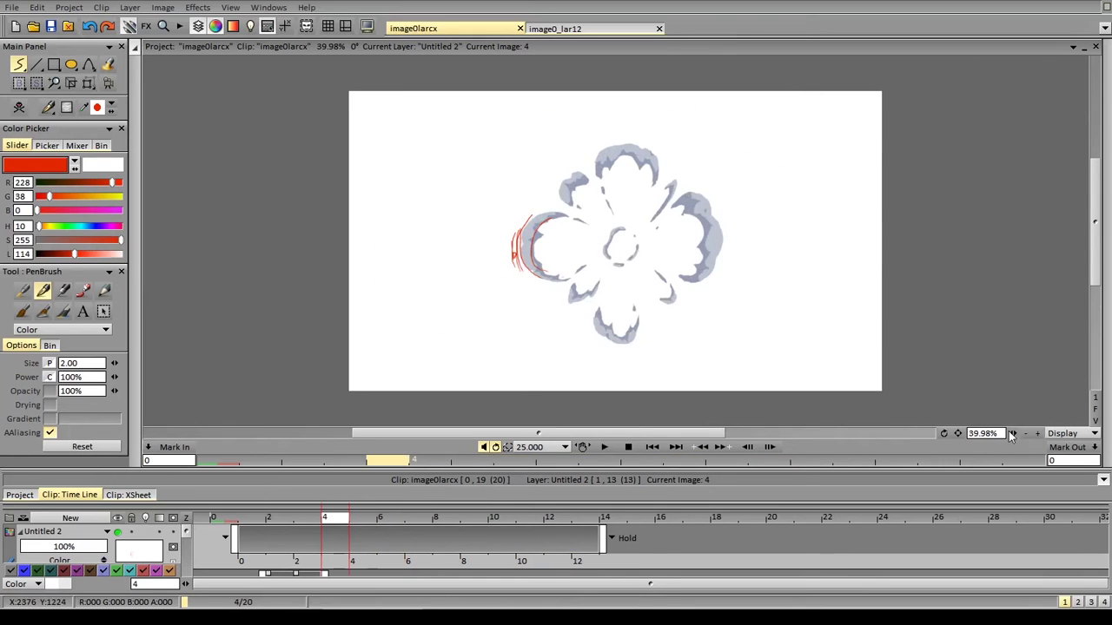
{"action": "scroll", "coordinate": [1007, 426], "scroll_direction": "up", "scroll_amount": 3}
{"action": "key", "text": "Left"}
{"action": "key", "text": "Left"}
{"action": "key", "text": "Right"}
{"action": "key", "text": "Right"}
{"action": "key", "text": "Right"}
{"action": "key", "text": "Right"}
{"action": "key", "text": "Right"}
{"action": "key", "text": "Right"}
{"action": "key", "text": "Right"}
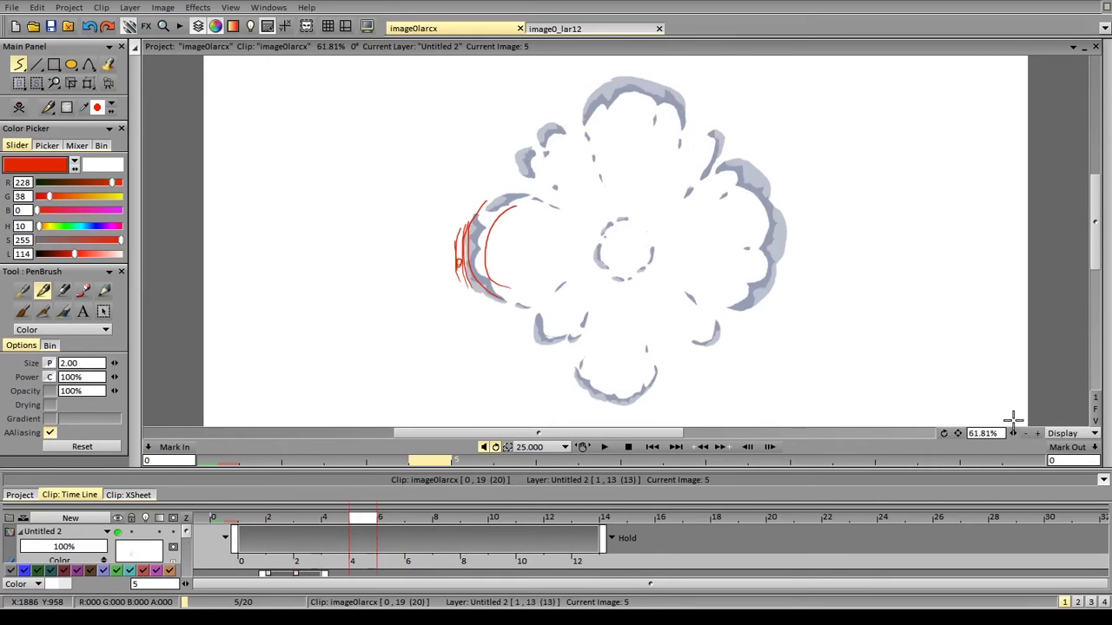
{"action": "key", "text": "Right"}
{"action": "key", "text": "Right"}
{"action": "key", "text": "Right"}
{"action": "key", "text": "Right"}
{"action": "key", "text": "Right"}
{"action": "key", "text": "Right"}
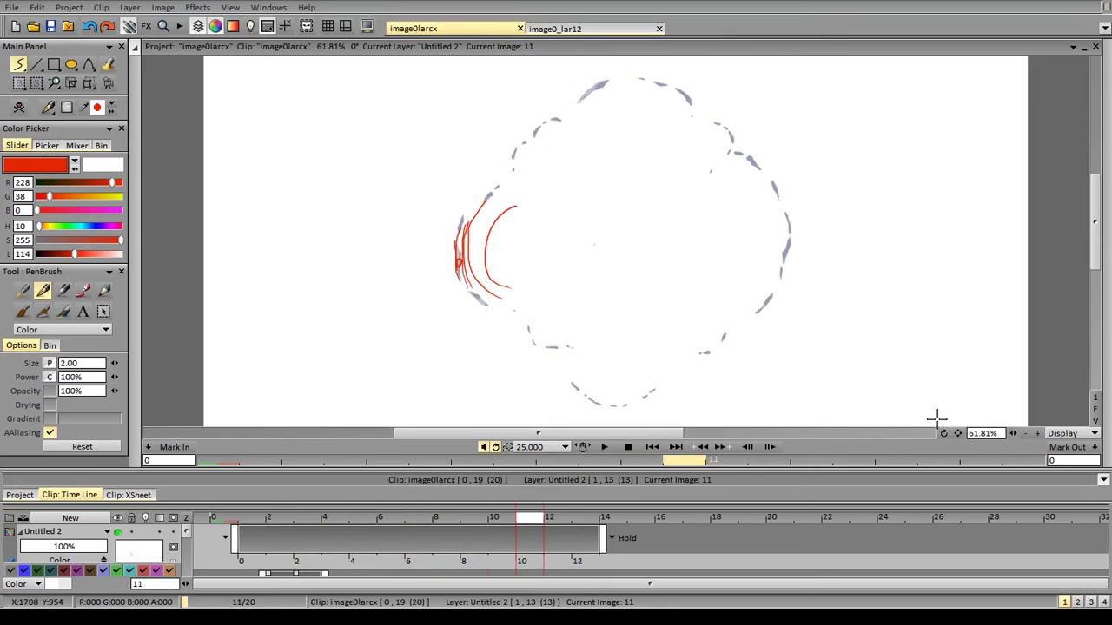
Check the remaining frames of image0larcx and close that project, leaving image0_lar12 open
{"action": "key", "text": "Right"}
{"action": "key", "text": "Right"}
{"action": "key", "text": "Right"}
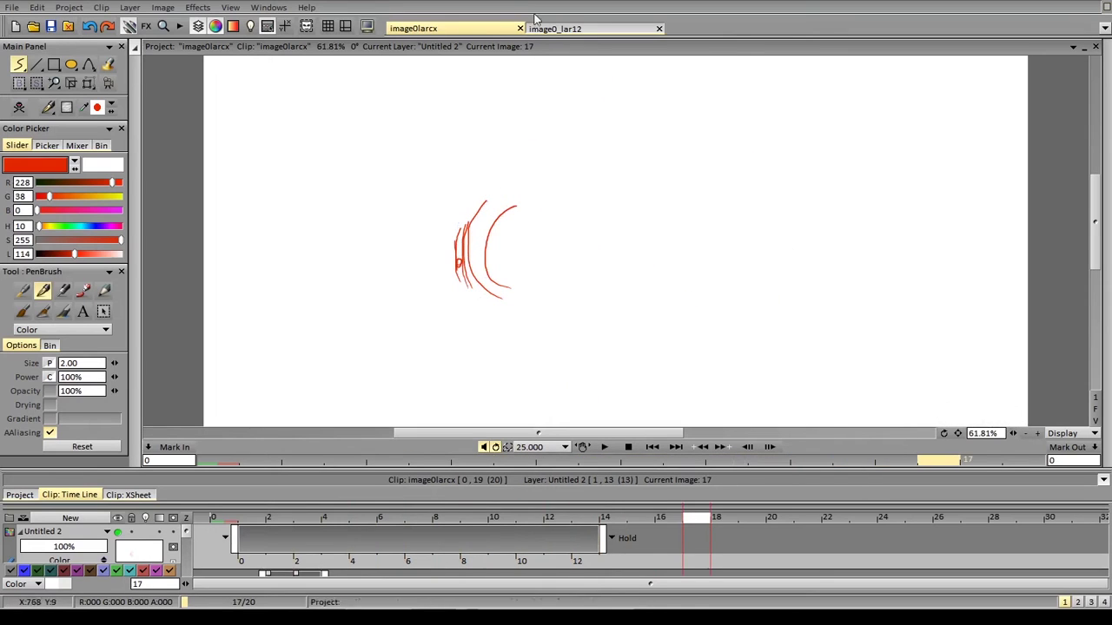
{"action": "left_click", "coordinate": [520, 28]}
{"action": "left_click", "coordinate": [516, 327]}
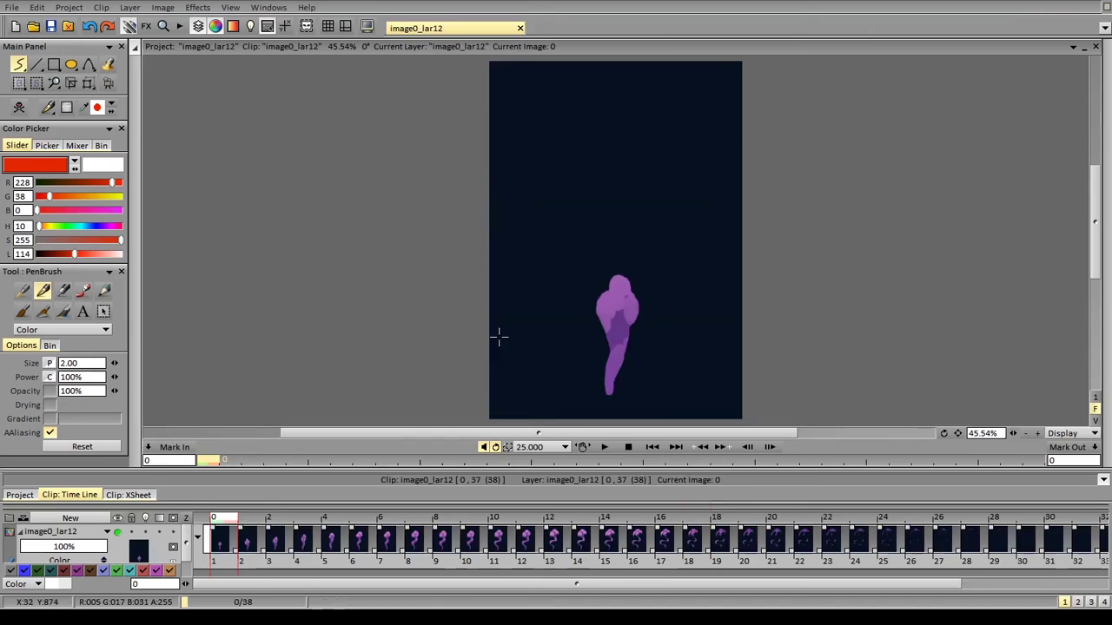
Play the image0_lar12 smoke animation, stop it and return to its first frame
{"action": "left_click", "coordinate": [604, 446]}
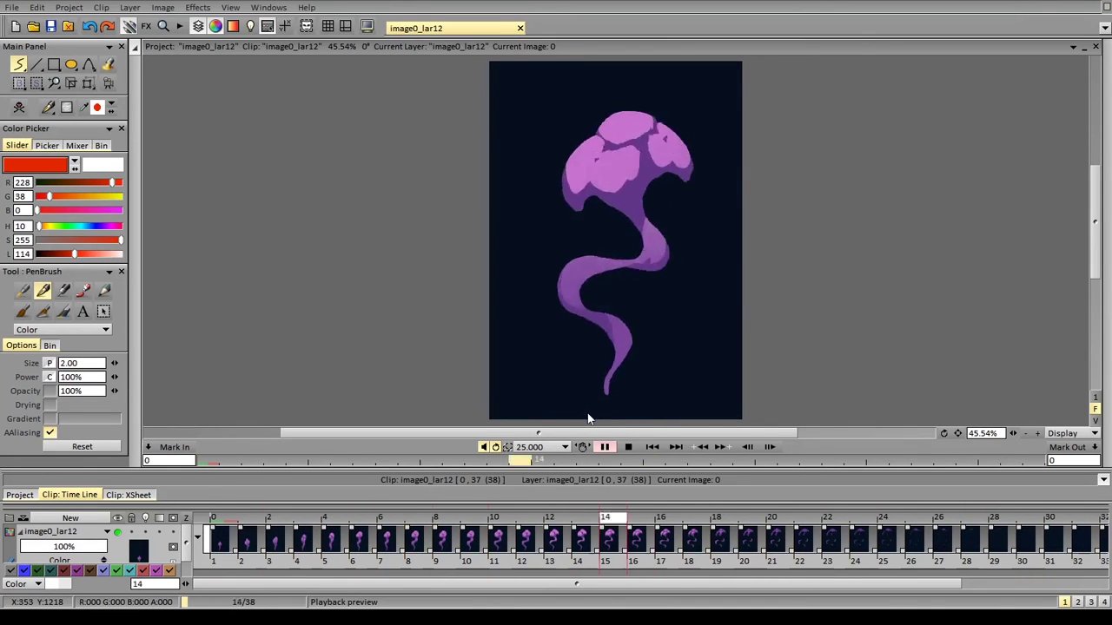
{"action": "left_click", "coordinate": [607, 449]}
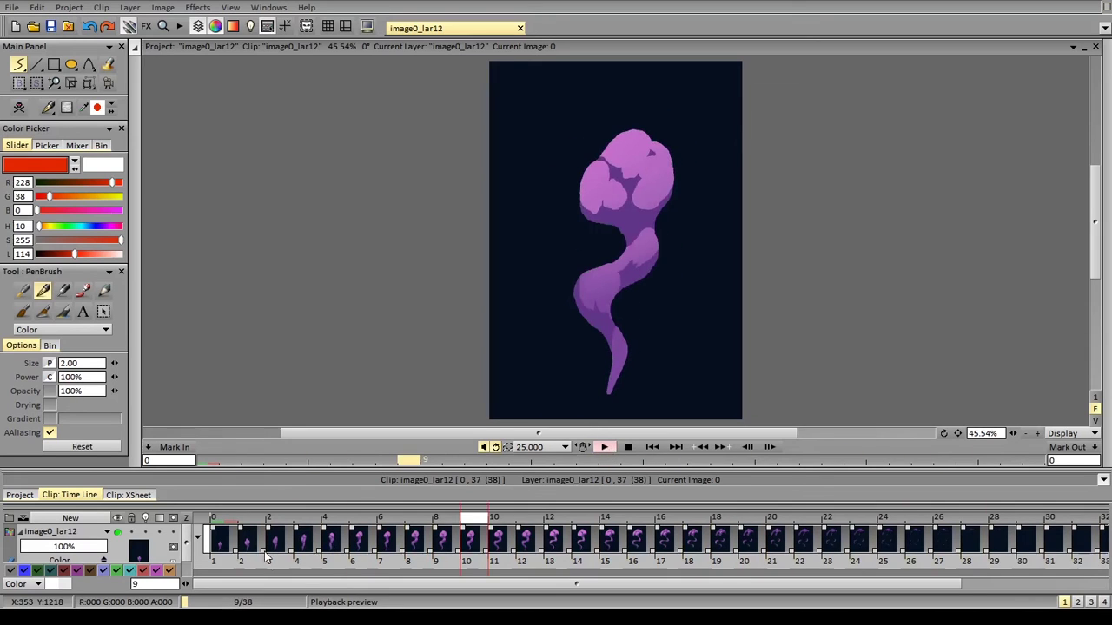
{"action": "left_click", "coordinate": [225, 567]}
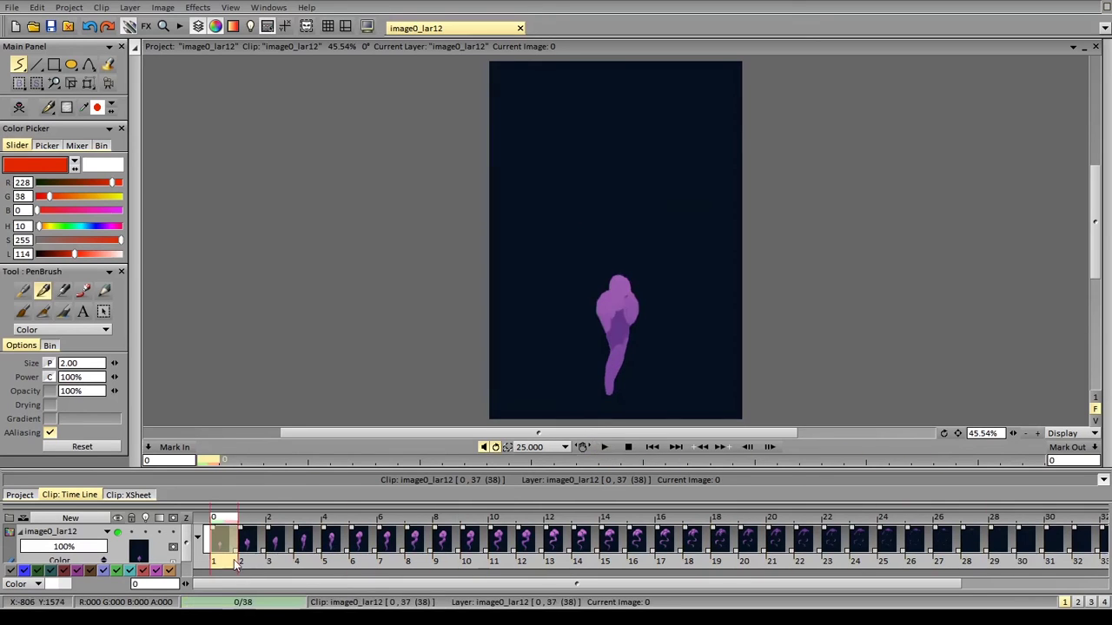
Add a new animation layer above the image0_lar12 layer and enlarge the canvas view to 49.30%
{"action": "key", "text": "ctrl+shift+n"}
{"action": "left_click", "coordinate": [250, 540]}
{"action": "left_click", "coordinate": [261, 557]}
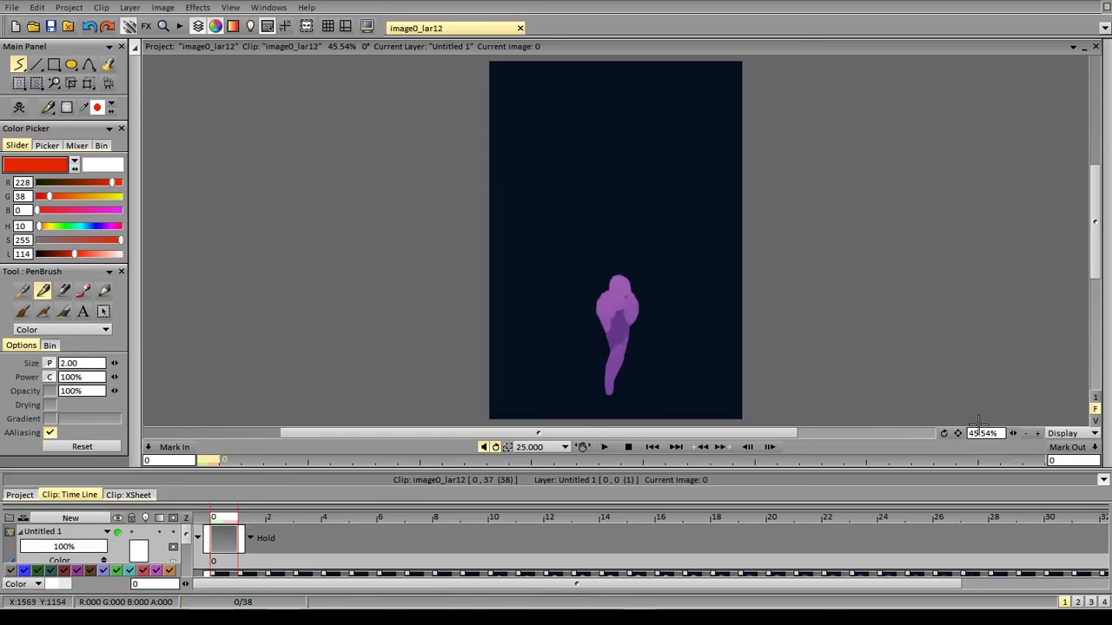
{"action": "left_click_drag", "start_coordinate": [1012, 434], "coordinate": [1019, 434]}
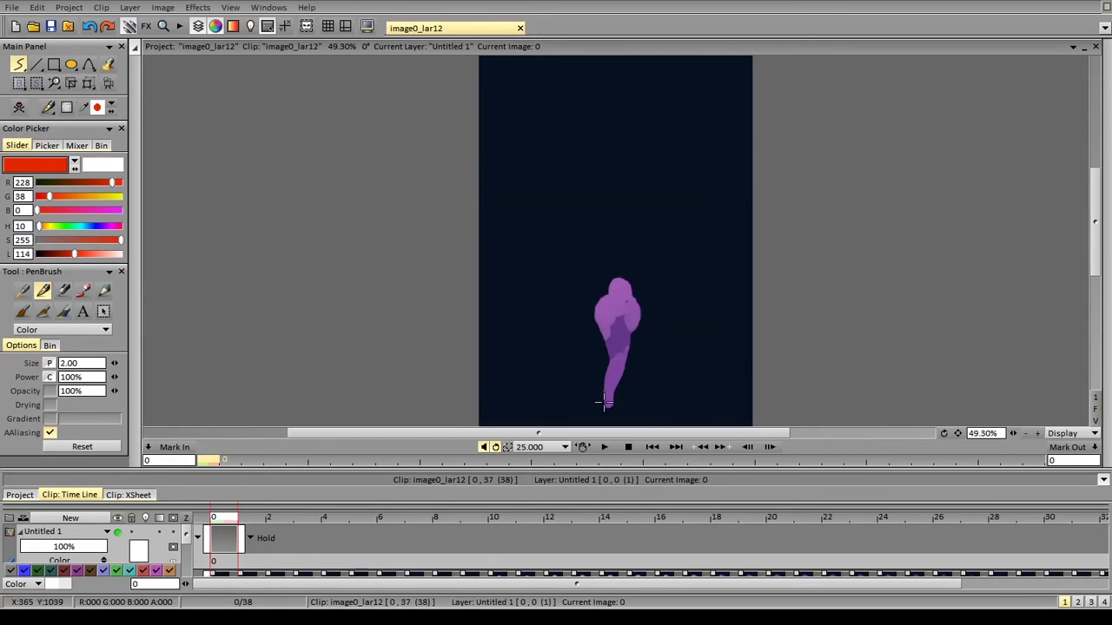
Change the pen color to bright cyan with RGB values 19, 237, 255
{"action": "key", "text": "ctrl+z"}
{"action": "left_click_drag", "start_coordinate": [40, 226], "coordinate": [81, 226]}
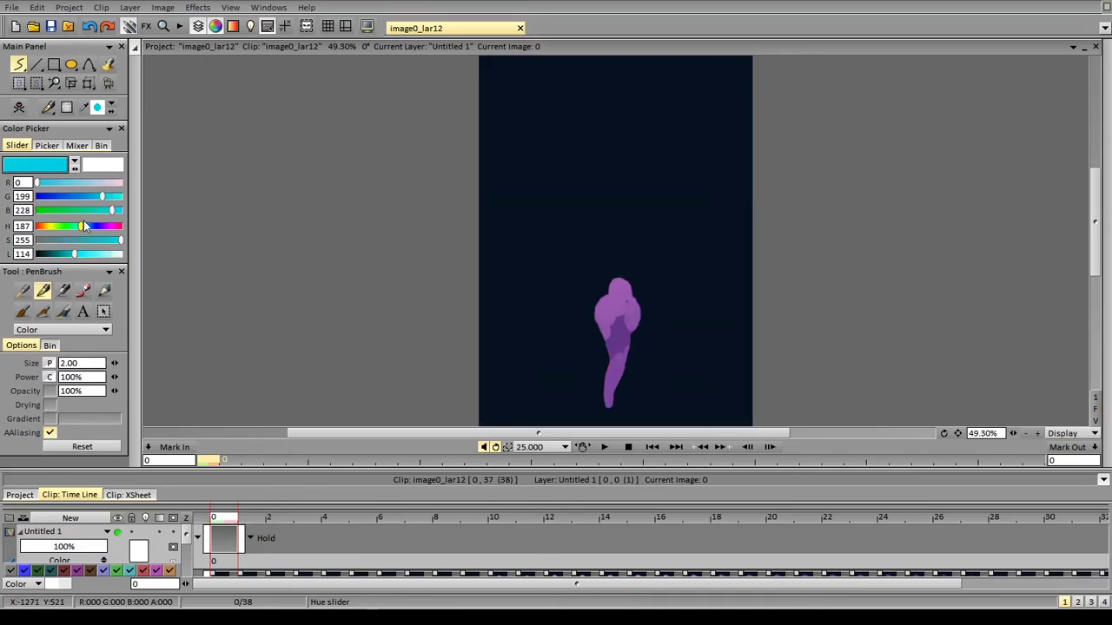
{"action": "left_click_drag", "start_coordinate": [607, 368], "coordinate": [609, 327]}
{"action": "key", "text": "ctrl+z"}
{"action": "left_click_drag", "start_coordinate": [75, 254], "coordinate": [82, 255]}
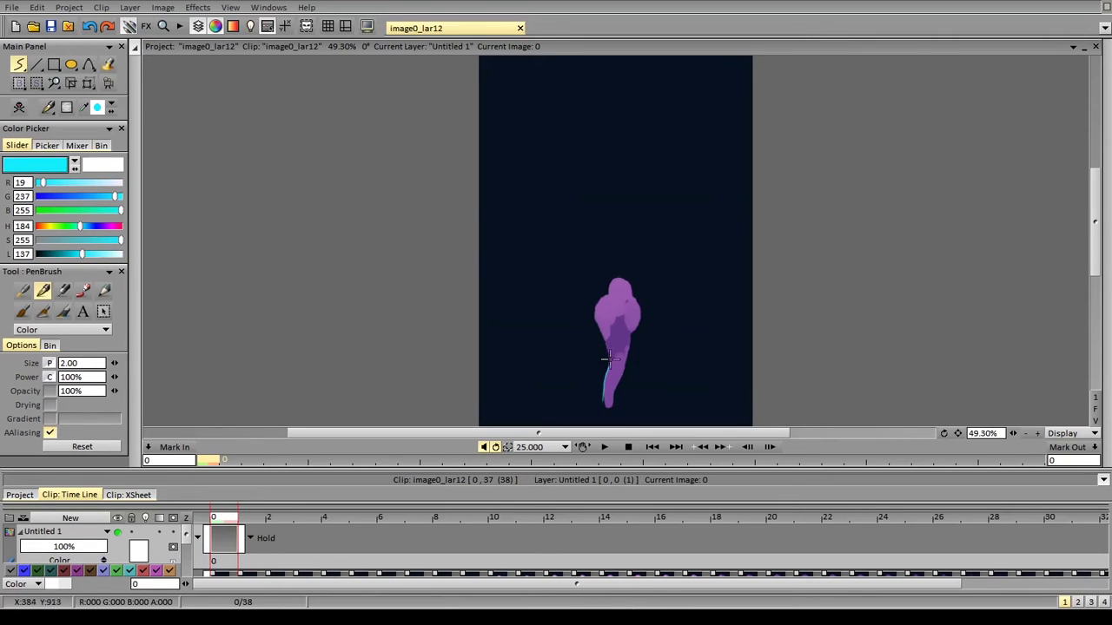
Outline the smoke column's sides and rounded head in cyan on frame 0 of the Untitled 1 layer
{"action": "key", "text": "Right"}
{"action": "key", "text": "Left"}
{"action": "key", "text": "ctrl+z"}
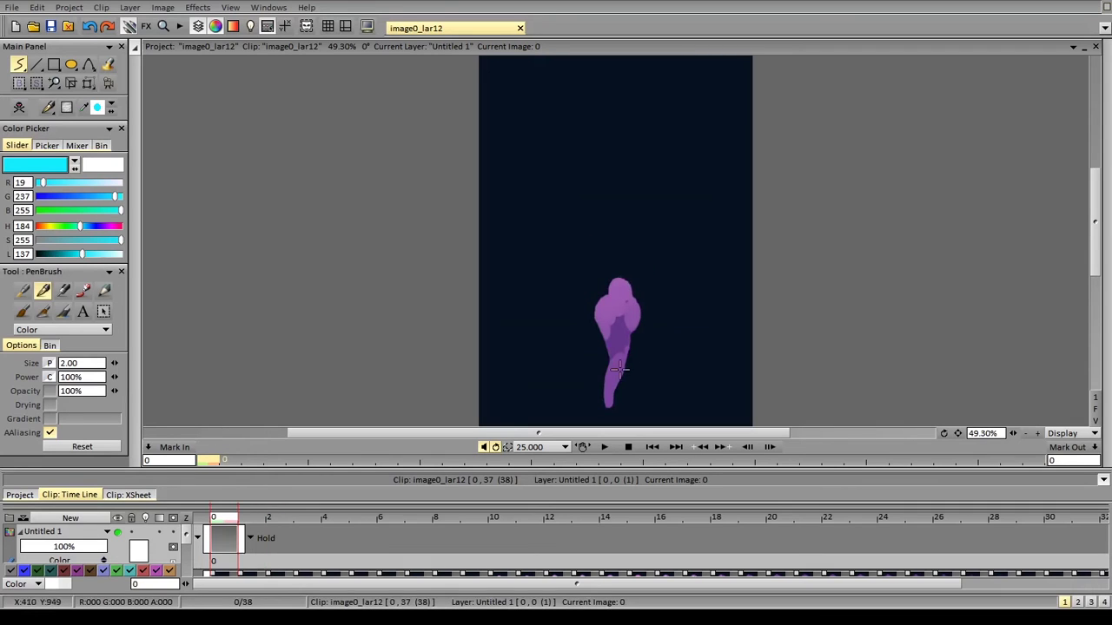
{"action": "left_click_drag", "start_coordinate": [627, 348], "coordinate": [606, 401]}
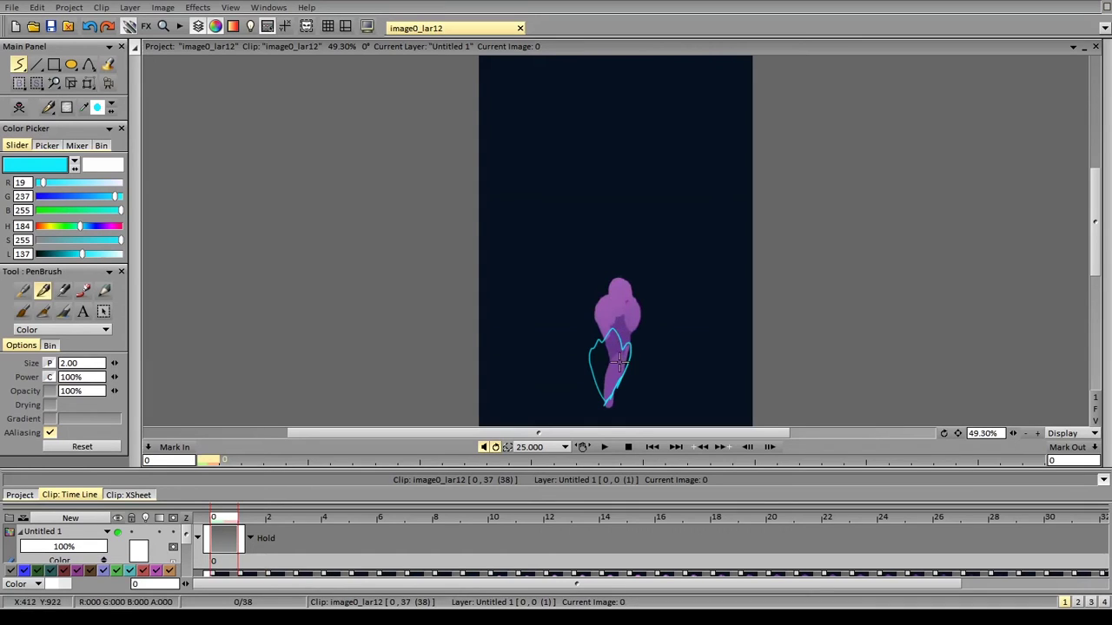
{"action": "left_click_drag", "start_coordinate": [615, 360], "coordinate": [614, 362]}
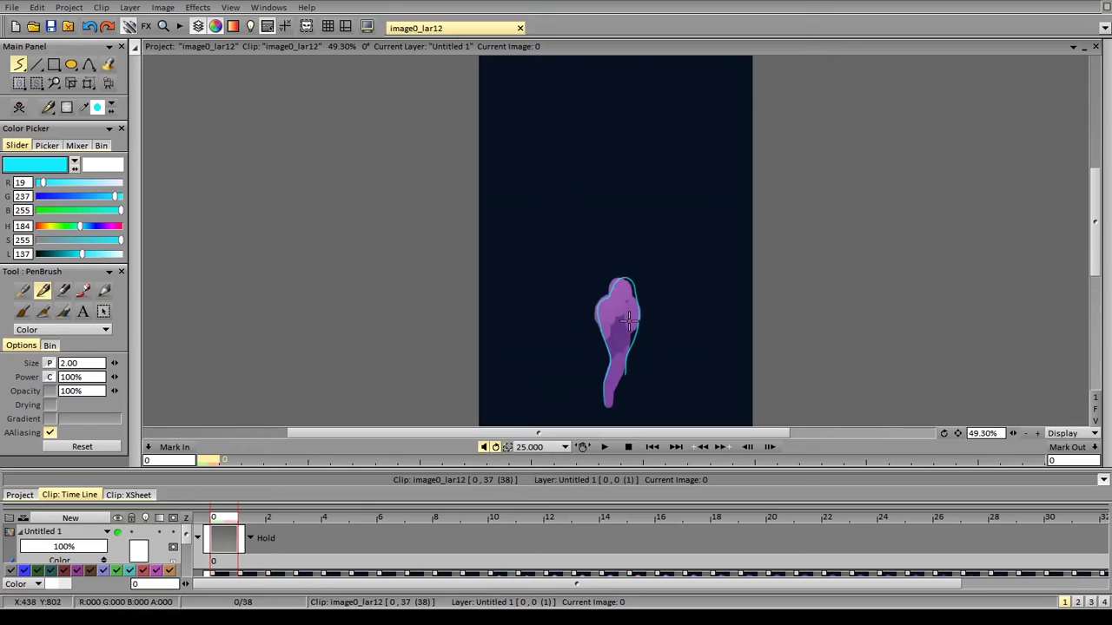
{"action": "mouse_move", "coordinate": [627, 322]}
{"action": "left_mouse_down"}
{"action": "mouse_move", "coordinate": [608, 273]}
{"action": "mouse_move", "coordinate": [611, 293]}
{"action": "left_mouse_up"}
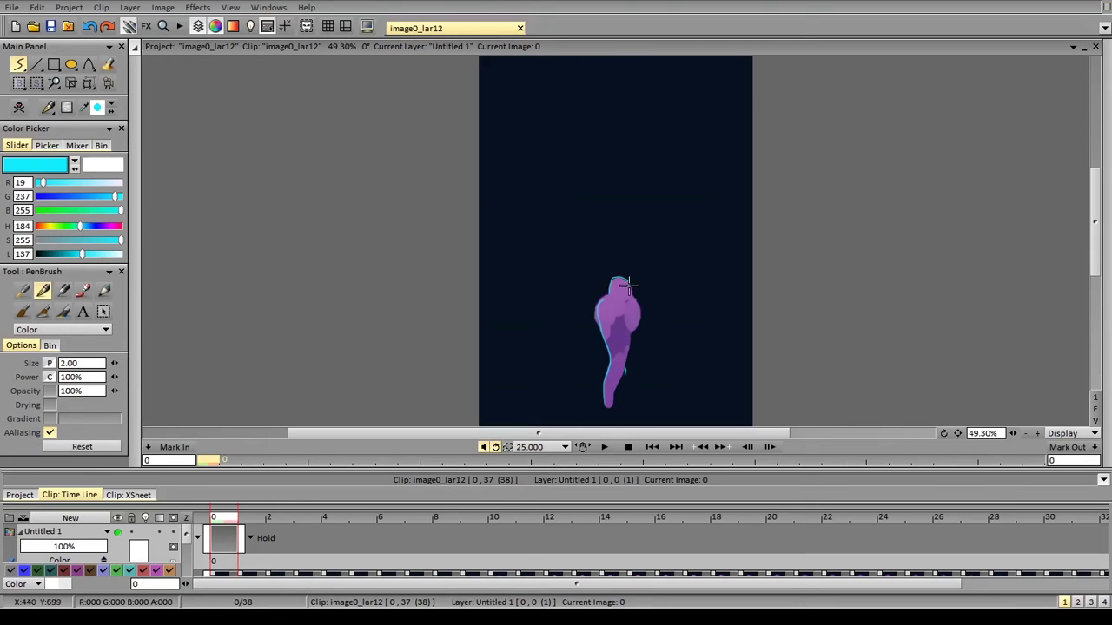
Trace the upper lobes of the smoke in cyan on frame 1 and compare them with frame 0
{"action": "key", "text": "Right"}
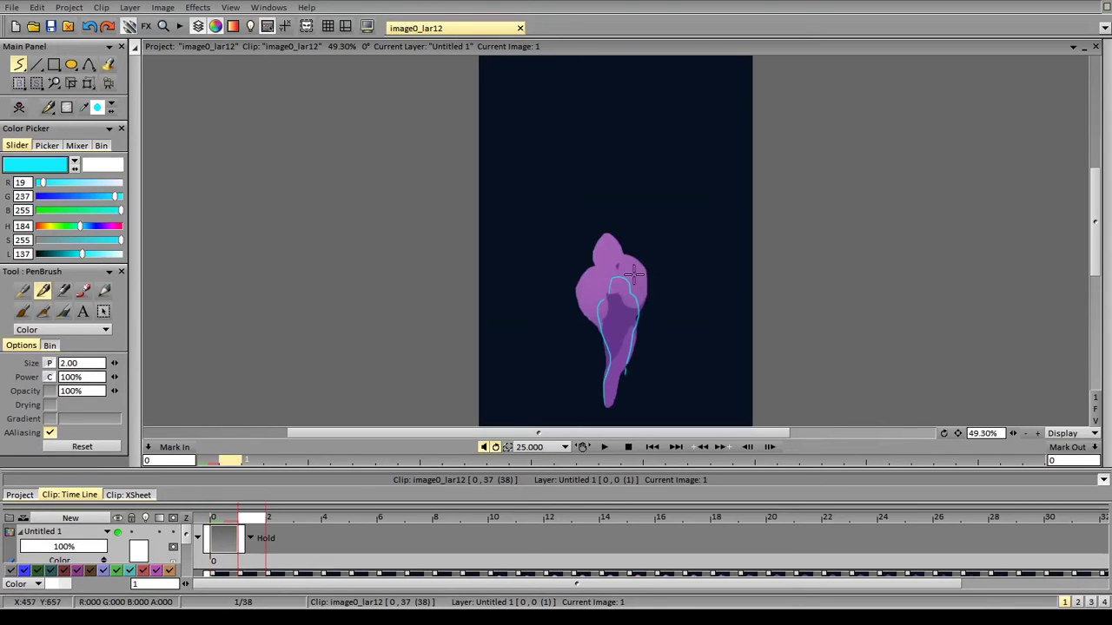
{"action": "left_click_drag", "start_coordinate": [581, 302], "coordinate": [579, 296]}
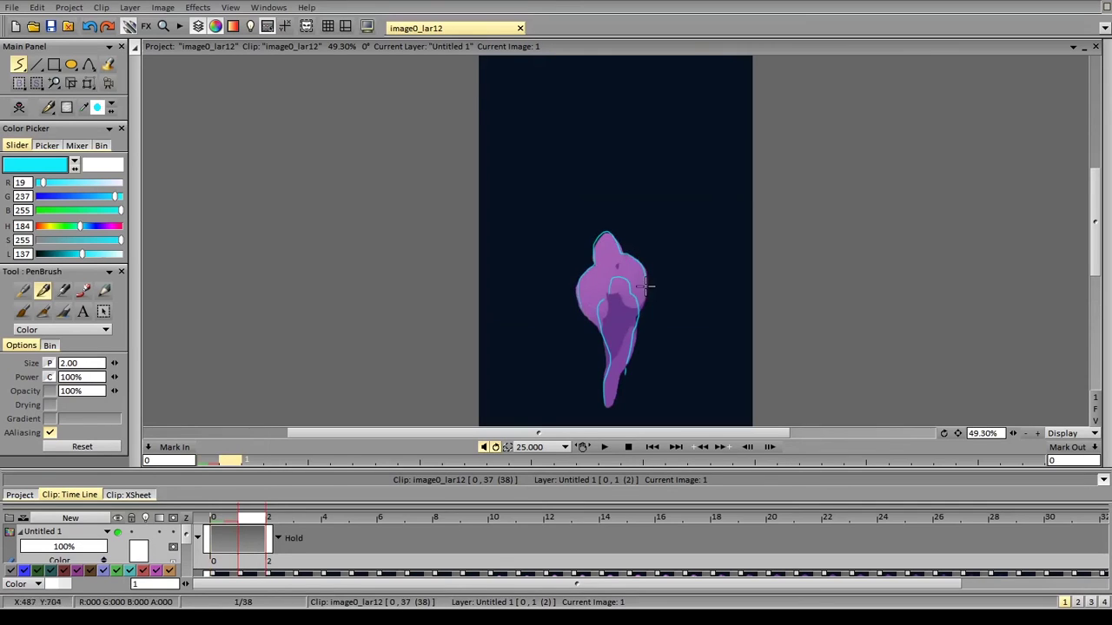
{"action": "key", "text": "Left"}
{"action": "key", "text": "Right"}
{"action": "key", "text": "Left"}
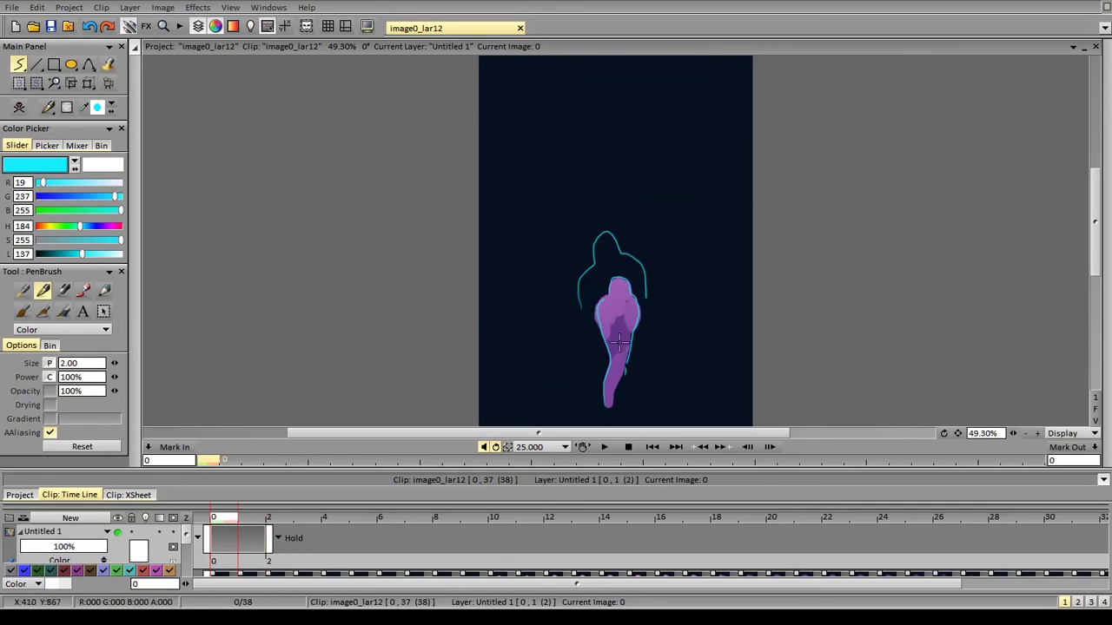
{"action": "left_click_drag", "start_coordinate": [620, 342], "coordinate": [636, 210]}
{"action": "mouse_move", "coordinate": [625, 234]}
{"action": "left_mouse_down"}
{"action": "mouse_move", "coordinate": [640, 244]}
{"action": "mouse_move", "coordinate": [581, 189]}
{"action": "left_mouse_up"}
{"action": "key", "text": "Right"}
{"action": "key", "text": "Right"}
{"action": "mouse_move", "coordinate": [585, 233]}
{"action": "left_mouse_down"}
{"action": "mouse_move", "coordinate": [619, 211]}
{"action": "mouse_move", "coordinate": [647, 236]}
{"action": "mouse_move", "coordinate": [647, 167]}
{"action": "mouse_move", "coordinate": [651, 211]}
{"action": "left_mouse_up"}
{"action": "mouse_move", "coordinate": [682, 348]}
{"action": "left_mouse_down"}
{"action": "mouse_move", "coordinate": [702, 276]}
{"action": "mouse_move", "coordinate": [699, 298]}
{"action": "left_mouse_up"}
{"action": "mouse_move", "coordinate": [682, 300]}
{"action": "left_mouse_down"}
{"action": "mouse_move", "coordinate": [675, 248]}
{"action": "mouse_move", "coordinate": [686, 254]}
{"action": "left_mouse_up"}
{"action": "mouse_move", "coordinate": [703, 263]}
{"action": "left_mouse_down"}
{"action": "mouse_move", "coordinate": [722, 213]}
{"action": "mouse_move", "coordinate": [720, 228]}
{"action": "left_mouse_up"}
{"action": "key", "text": "Delete"}
{"action": "key", "text": "Left"}
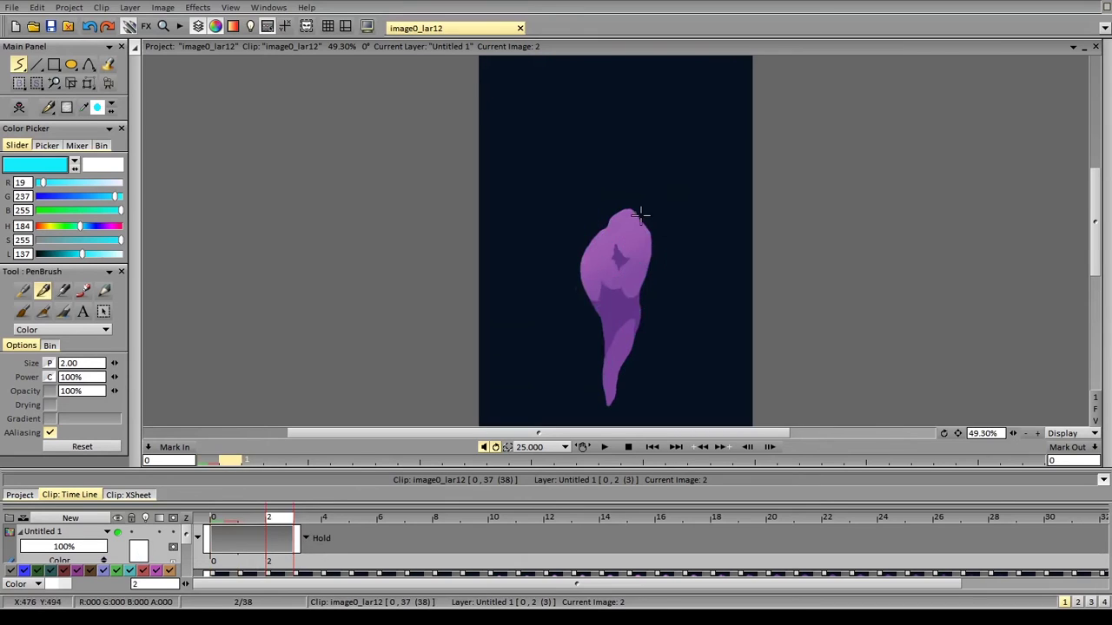
{"action": "key", "text": "Right"}
{"action": "key", "text": "ctrl+z"}
{"action": "key", "text": "ctrl+z"}
{"action": "key", "text": "ctrl+z"}
{"action": "key", "text": "ctrl+z"}
{"action": "key", "text": "ctrl+z"}
{"action": "key", "text": "ctrl+z"}
{"action": "key", "text": "ctrl+z"}
{"action": "key", "text": "ctrl+z"}
{"action": "key", "text": "ctrl+z"}
{"action": "key", "text": "ctrl+z"}
{"action": "key", "text": "ctrl+z"}
{"action": "key", "text": "ctrl+z"}
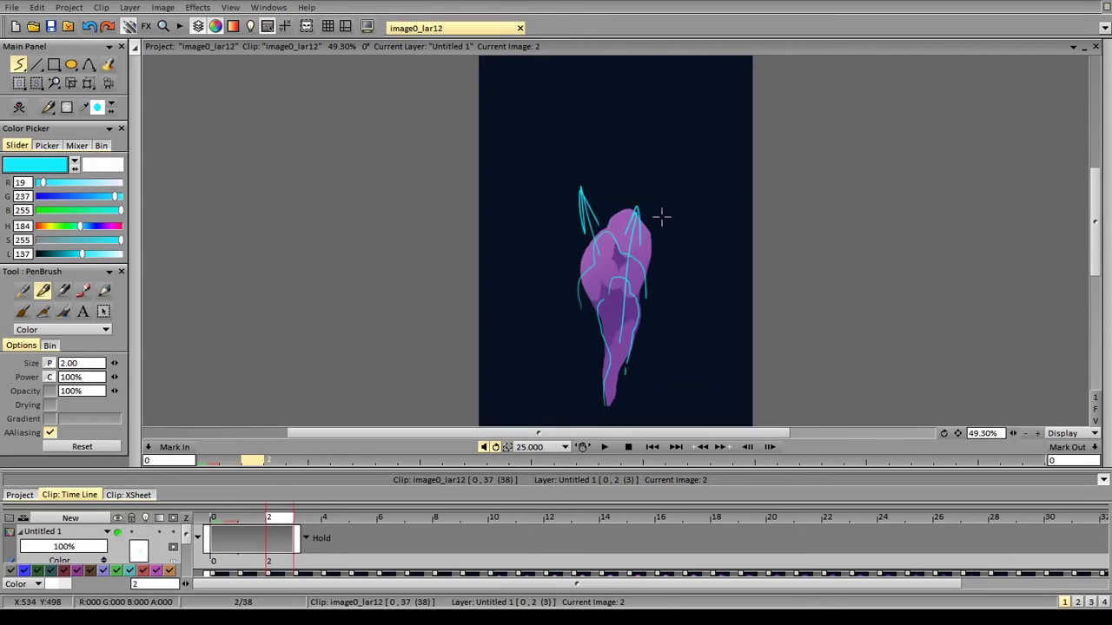
Trace the smoke's top edge in cyan on frame 2 and draw lines marking its travel from the previous outlines
{"action": "key", "text": "Left"}
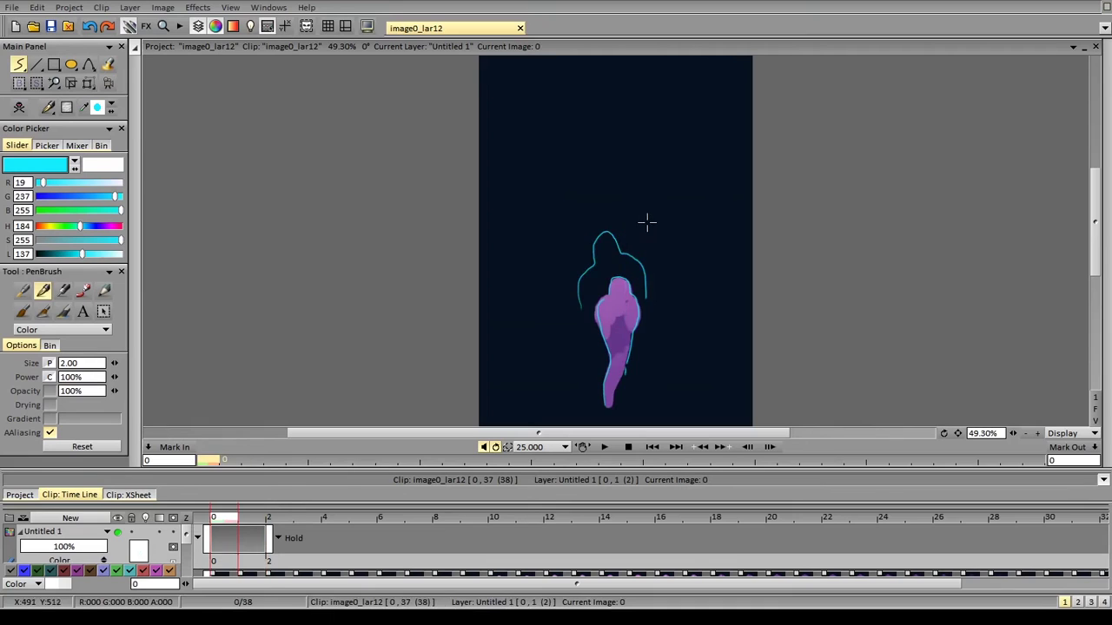
{"action": "key", "text": "Right"}
{"action": "key", "text": "Right"}
{"action": "left_click_drag", "start_coordinate": [611, 231], "coordinate": [584, 263]}
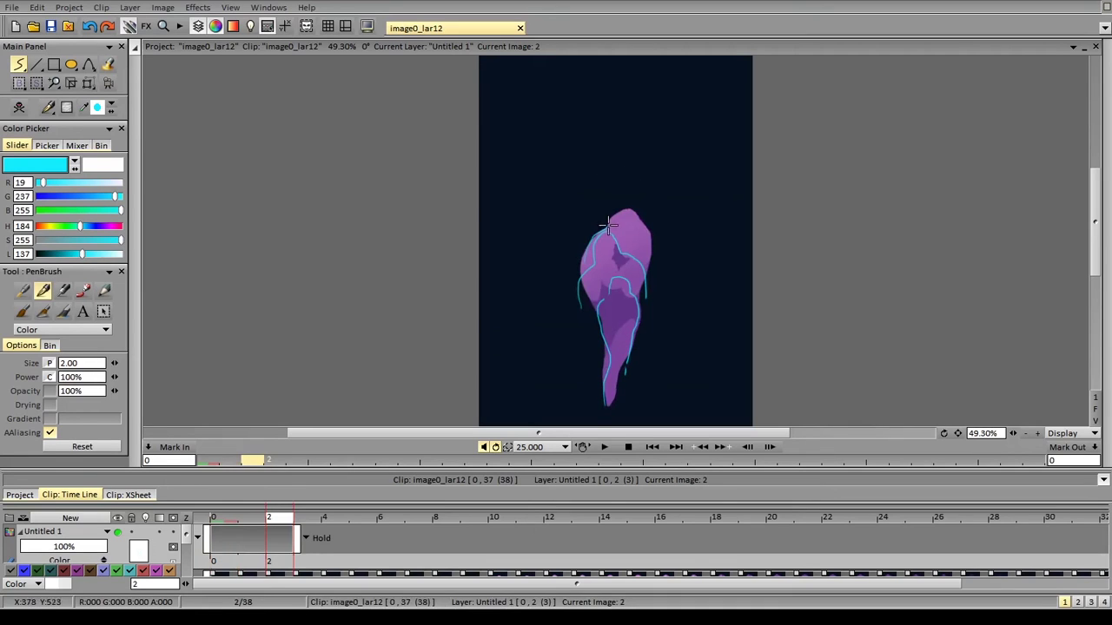
{"action": "mouse_move", "coordinate": [641, 222]}
{"action": "left_mouse_down"}
{"action": "mouse_move", "coordinate": [621, 261]}
{"action": "mouse_move", "coordinate": [602, 242]}
{"action": "mouse_move", "coordinate": [616, 284]}
{"action": "left_mouse_up"}
Trace the smoke's top edge in cyan on frames 3 and 4, marking the upward spacing between the outlines
{"action": "key", "text": "Right"}
{"action": "left_click_drag", "start_coordinate": [599, 227], "coordinate": [599, 208]}
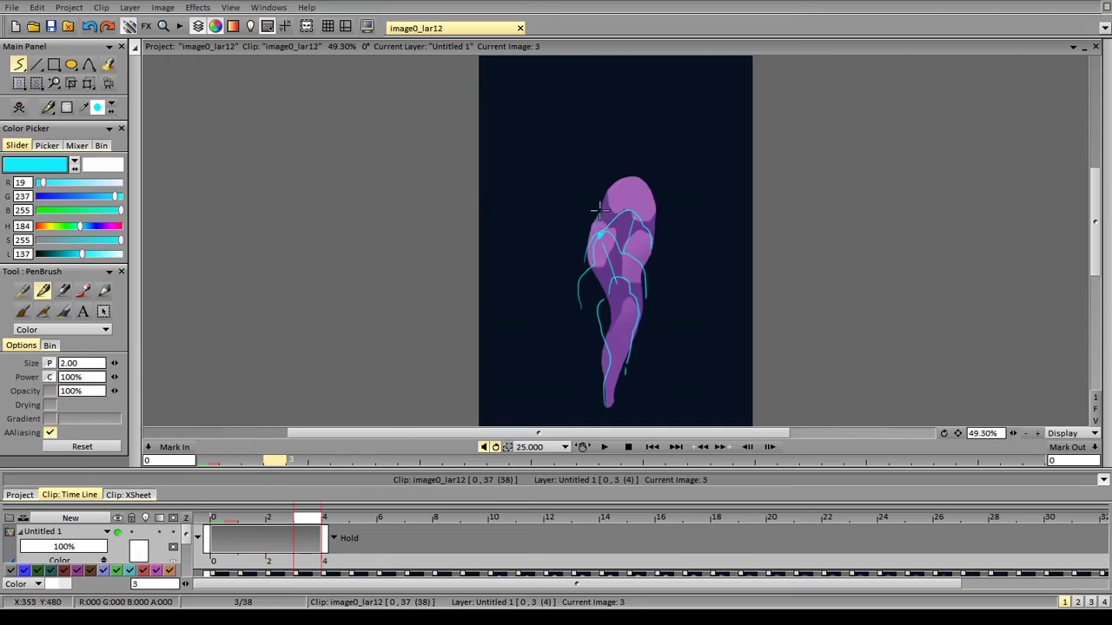
{"action": "mouse_move", "coordinate": [636, 173]}
{"action": "left_mouse_down"}
{"action": "mouse_move", "coordinate": [645, 214]}
{"action": "mouse_move", "coordinate": [629, 178]}
{"action": "mouse_move", "coordinate": [668, 181]}
{"action": "mouse_move", "coordinate": [637, 236]}
{"action": "mouse_move", "coordinate": [648, 207]}
{"action": "mouse_move", "coordinate": [635, 212]}
{"action": "mouse_move", "coordinate": [646, 213]}
{"action": "mouse_move", "coordinate": [625, 271]}
{"action": "left_mouse_up"}
{"action": "key", "text": "Right"}
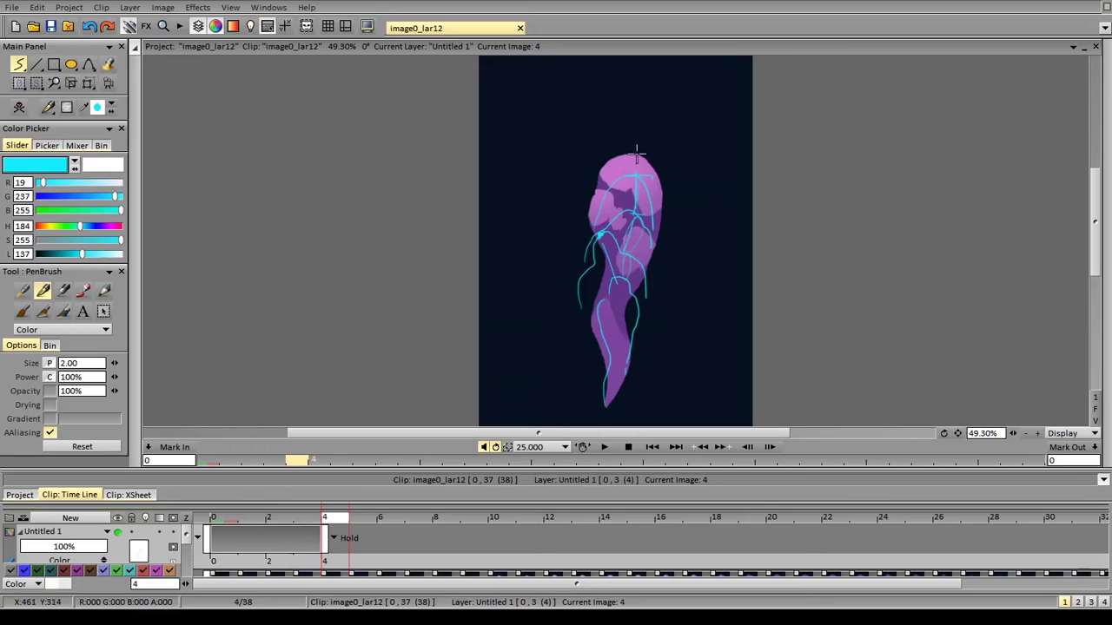
{"action": "left_click_drag", "start_coordinate": [593, 210], "coordinate": [590, 189]}
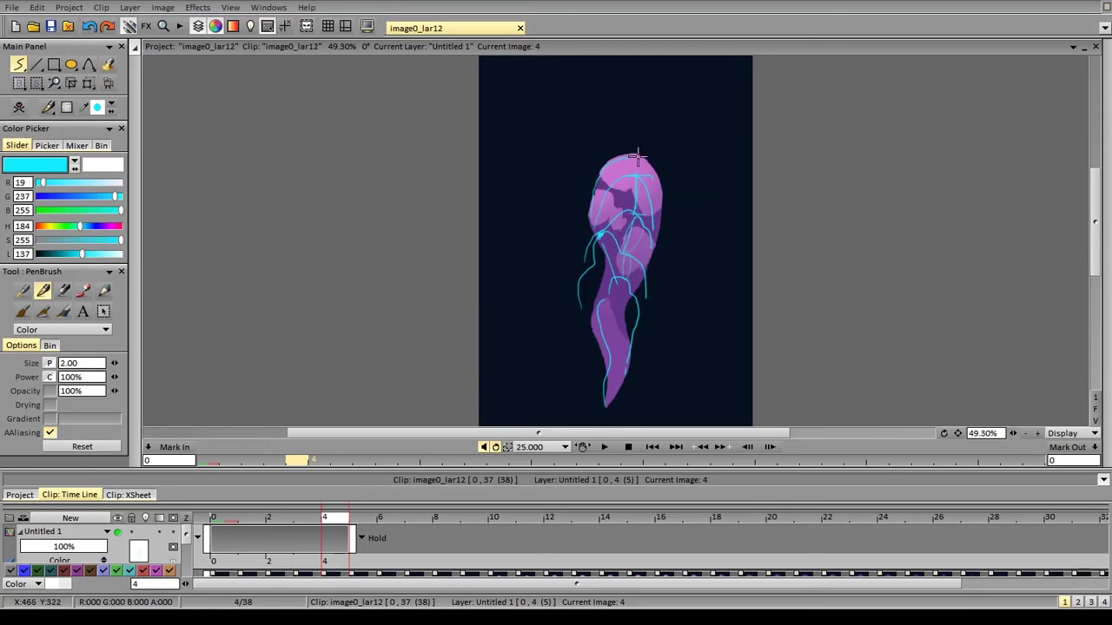
Step back and forth between frames 0 and 10 to compare the smoke's rise with the spacing of the traced outlines
{"action": "key", "text": "Left"}
{"action": "key", "text": "Left"}
{"action": "key", "text": "Left"}
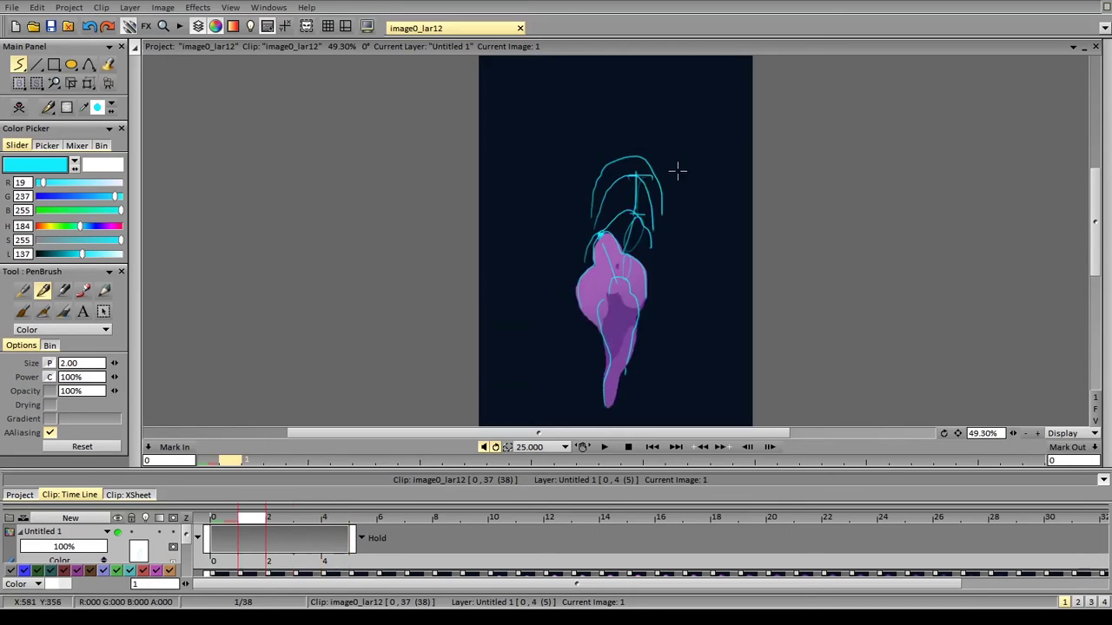
{"action": "key", "text": "Left"}
{"action": "key", "text": "Right"}
{"action": "key", "text": "Right"}
{"action": "key", "text": "Right"}
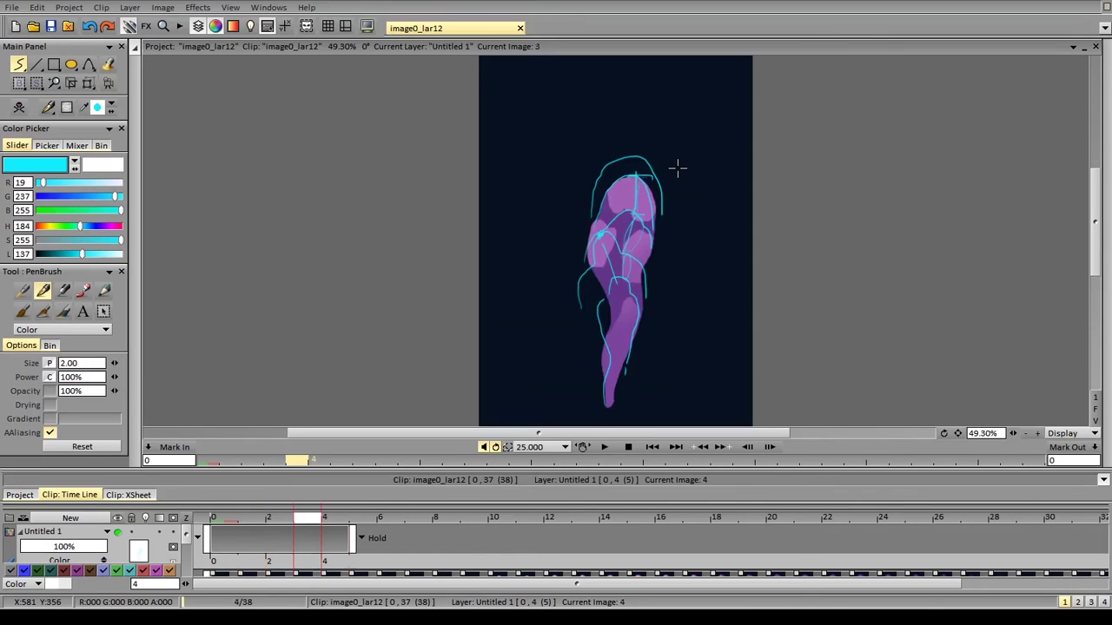
{"action": "key", "text": "Right"}
{"action": "key", "text": "Right"}
{"action": "key", "text": "Right"}
{"action": "key", "text": "Left"}
{"action": "key", "text": "Left"}
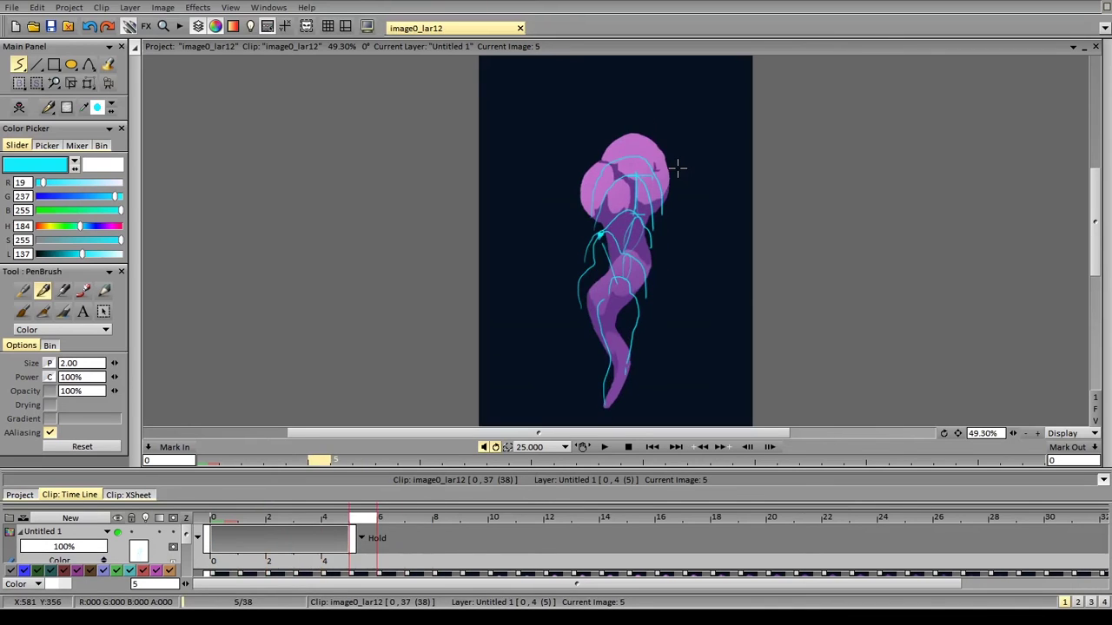
{"action": "key", "text": "Left"}
{"action": "key", "text": "Left"}
{"action": "key", "text": "Left"}
{"action": "key", "text": "Left"}
{"action": "key", "text": "Right"}
{"action": "key", "text": "Right"}
{"action": "key", "text": "Right"}
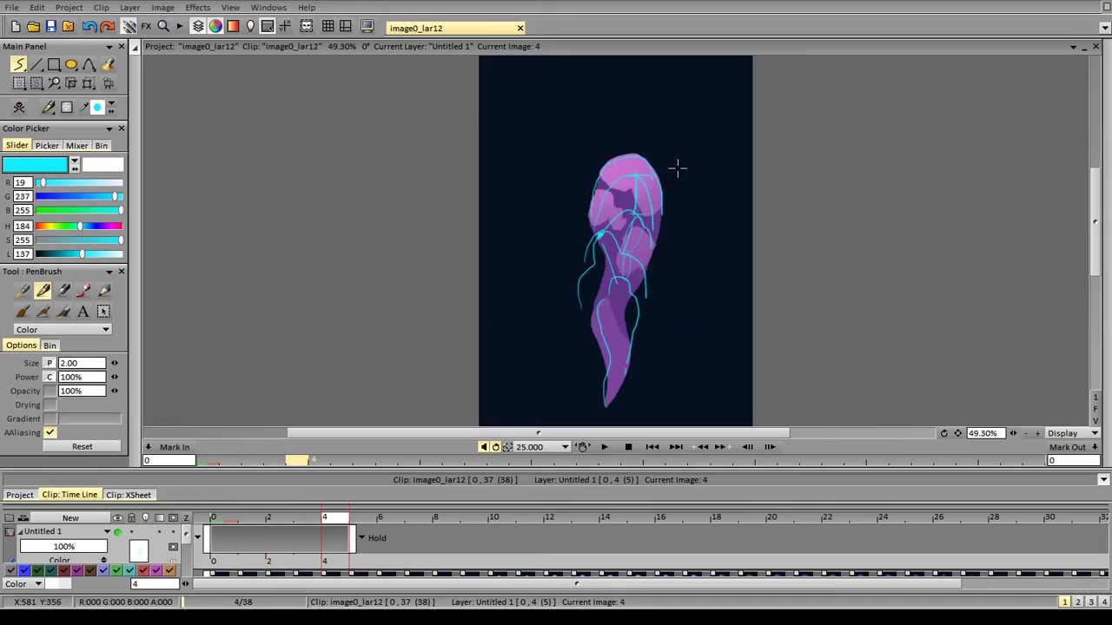
{"action": "key", "text": "Right"}
{"action": "key", "text": "Right"}
{"action": "key", "text": "Right"}
{"action": "key", "text": "Right"}
{"action": "key", "text": "Right"}
{"action": "key", "text": "Right"}
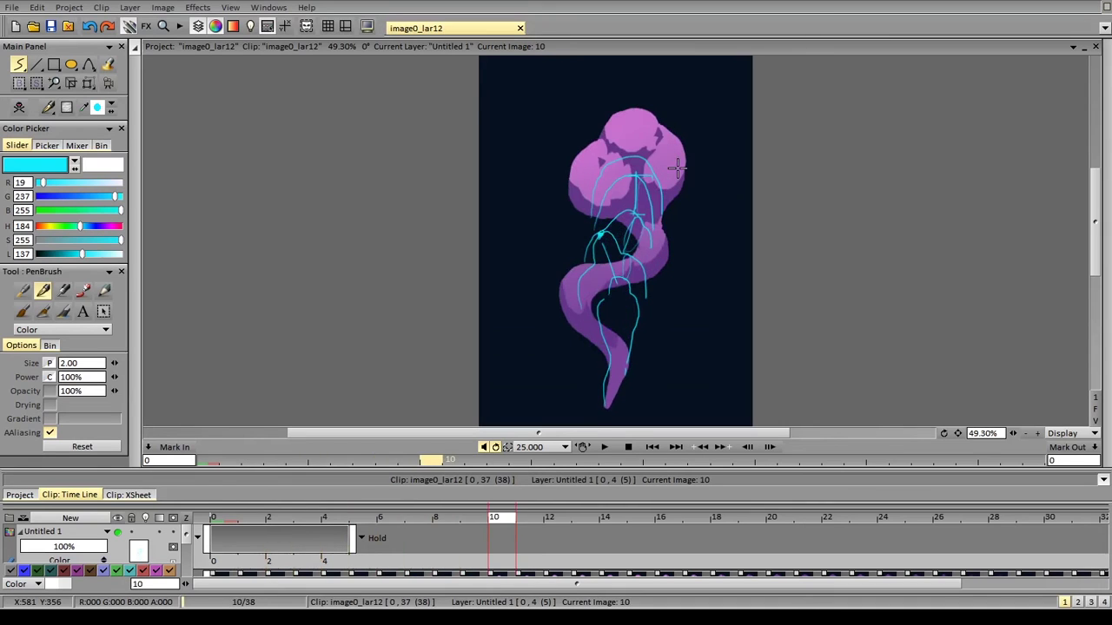
{"action": "key", "text": "Left"}
{"action": "key", "text": "Left"}
{"action": "key", "text": "Left"}
{"action": "key", "text": "Left"}
{"action": "key", "text": "Left"}
{"action": "key", "text": "Left"}
{"action": "key", "text": "Left"}
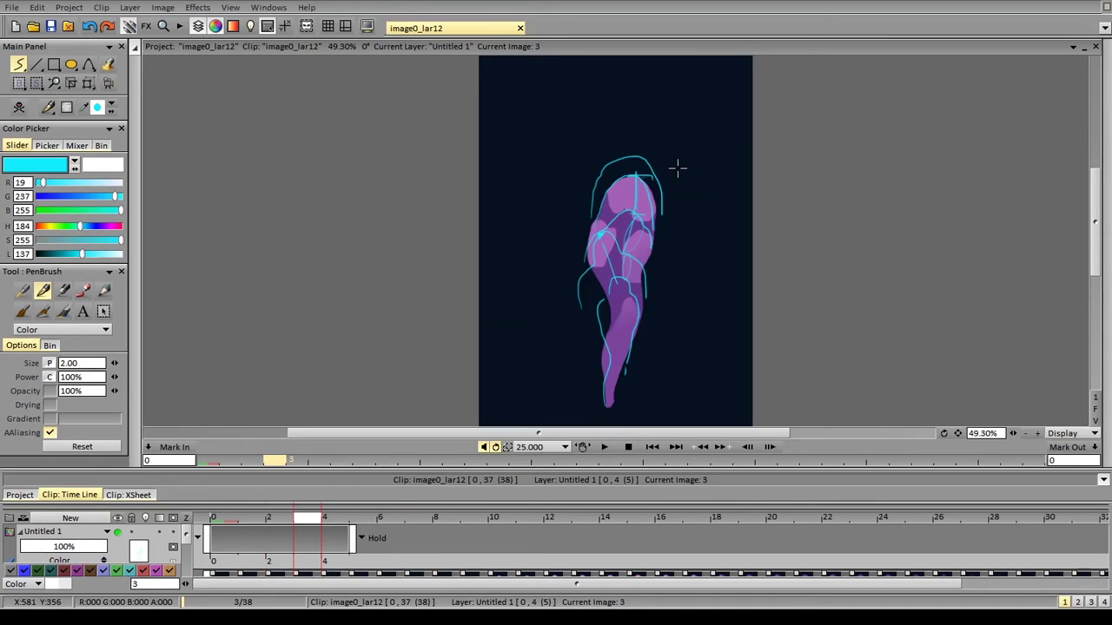
Compare frame 5 with its neighboring frames to judge how far the smoke's head moves
{"action": "key", "text": "Right"}
{"action": "key", "text": "Right"}
{"action": "mouse_move", "coordinate": [539, 403]}
{"action": "left_mouse_down"}
{"action": "mouse_move", "coordinate": [521, 331]}
{"action": "mouse_move", "coordinate": [530, 275]}
{"action": "mouse_move", "coordinate": [561, 234]}
{"action": "mouse_move", "coordinate": [544, 384]}
{"action": "left_mouse_up"}
{"action": "key", "text": "ctrl+z"}
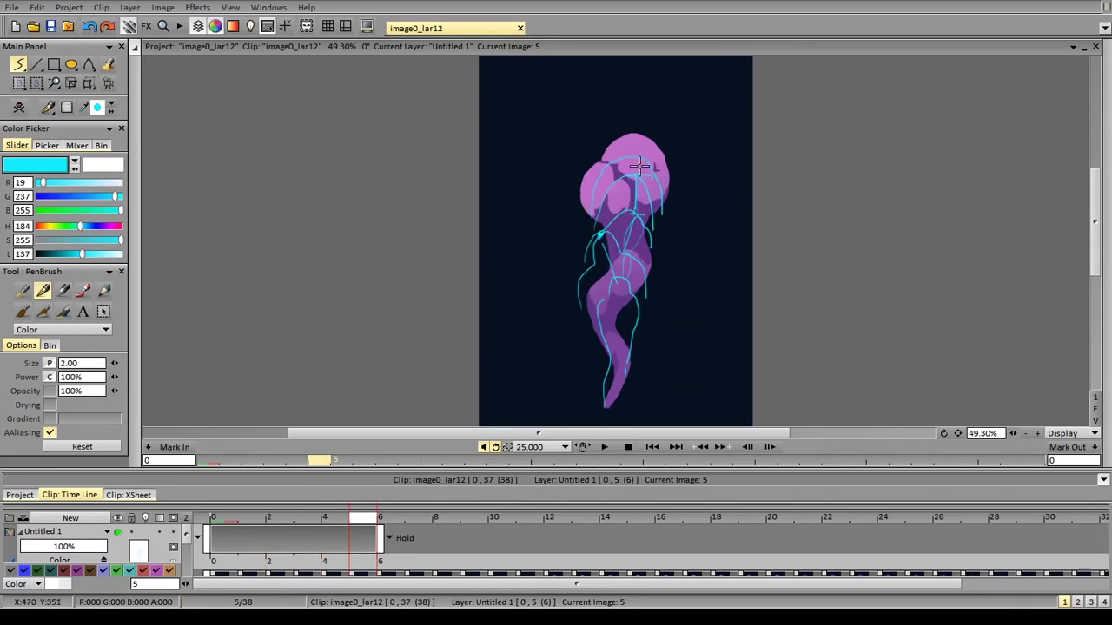
{"action": "key", "text": "Left"}
{"action": "key", "text": "Left"}
{"action": "key", "text": "Right"}
{"action": "key", "text": "Right"}
{"action": "key", "text": "Right"}
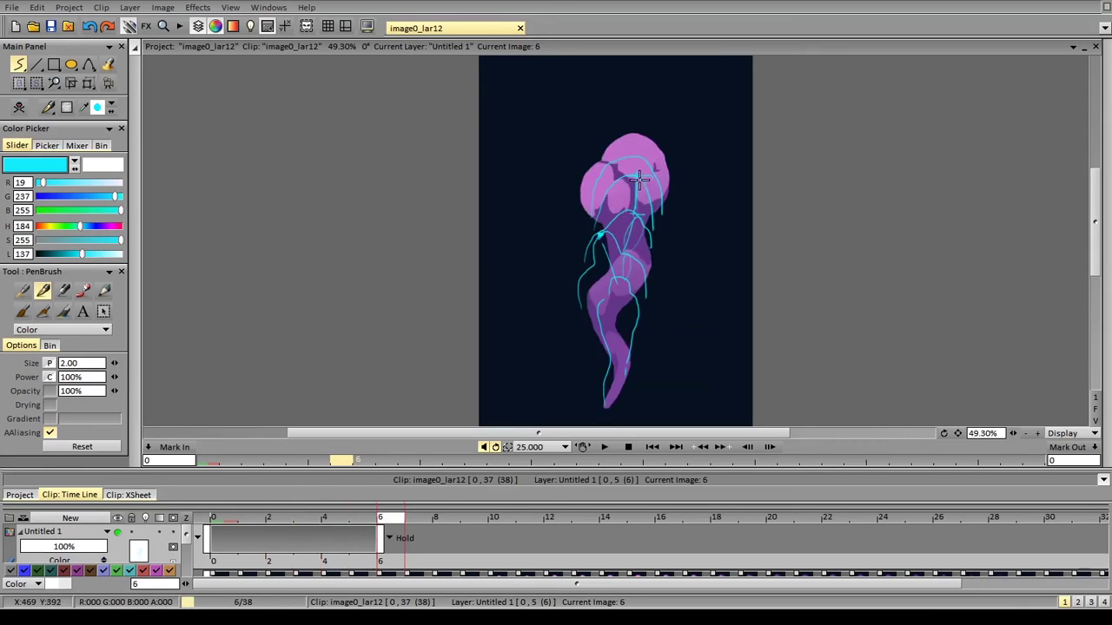
{"action": "key", "text": "Right"}
{"action": "key", "text": "Right"}
{"action": "key", "text": "Right"}
{"action": "key", "text": "Left"}
{"action": "key", "text": "Left"}
{"action": "key", "text": "Left"}
{"action": "key", "text": "Left"}
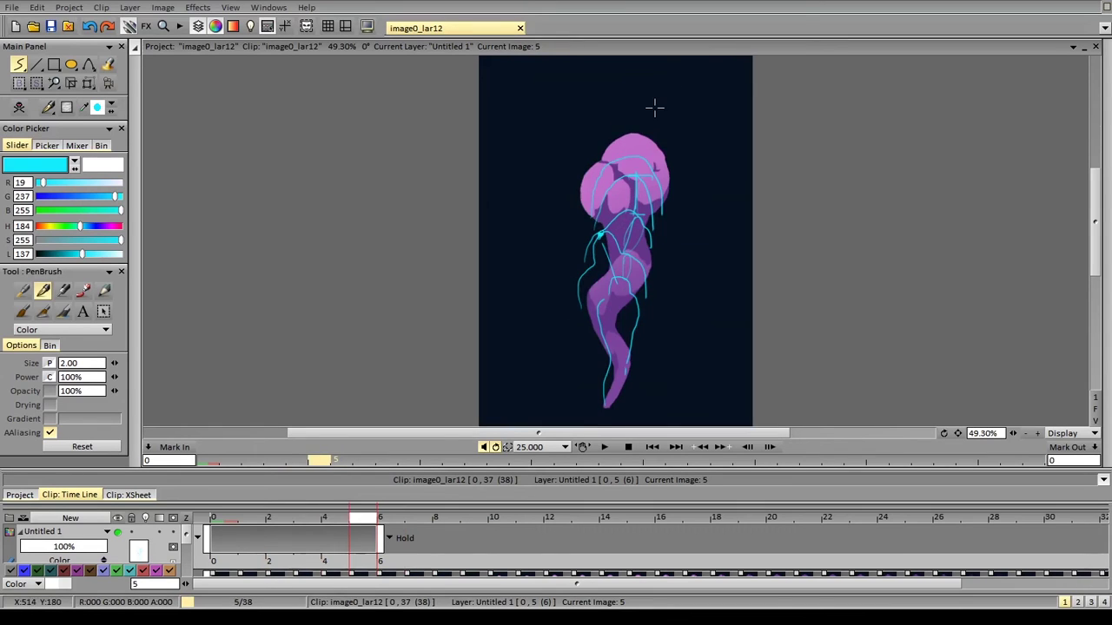
Trace the smoke's wider top edge in cyan on frame 5 and compare it with the earlier frames' outlines
{"action": "key", "text": "Left"}
{"action": "key", "text": "Left"}
{"action": "key", "text": "Right"}
{"action": "key", "text": "Right"}
{"action": "key", "text": "Left"}
{"action": "key", "text": "Right"}
{"action": "key", "text": "Left"}
{"action": "key", "text": "Left"}
{"action": "key", "text": "Left"}
{"action": "key", "text": "Left"}
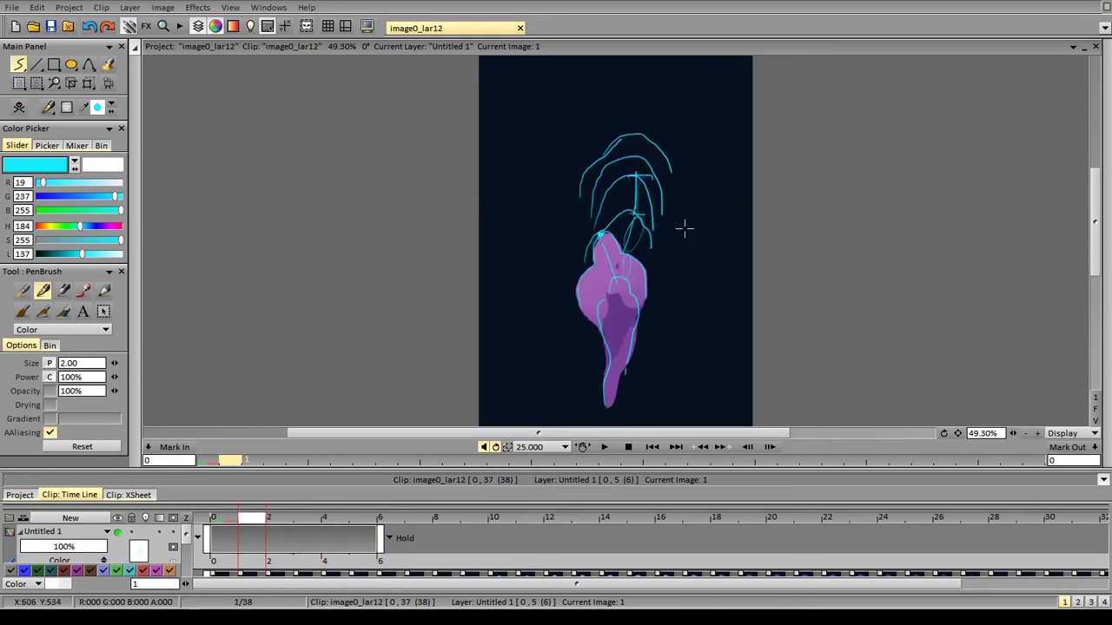
Sketch a cyan oval in the empty area beside the smoke on frame 4
{"action": "key", "text": "Right"}
{"action": "key", "text": "Right"}
{"action": "key", "text": "Right"}
{"action": "key", "text": "Right"}
{"action": "key", "text": "Left"}
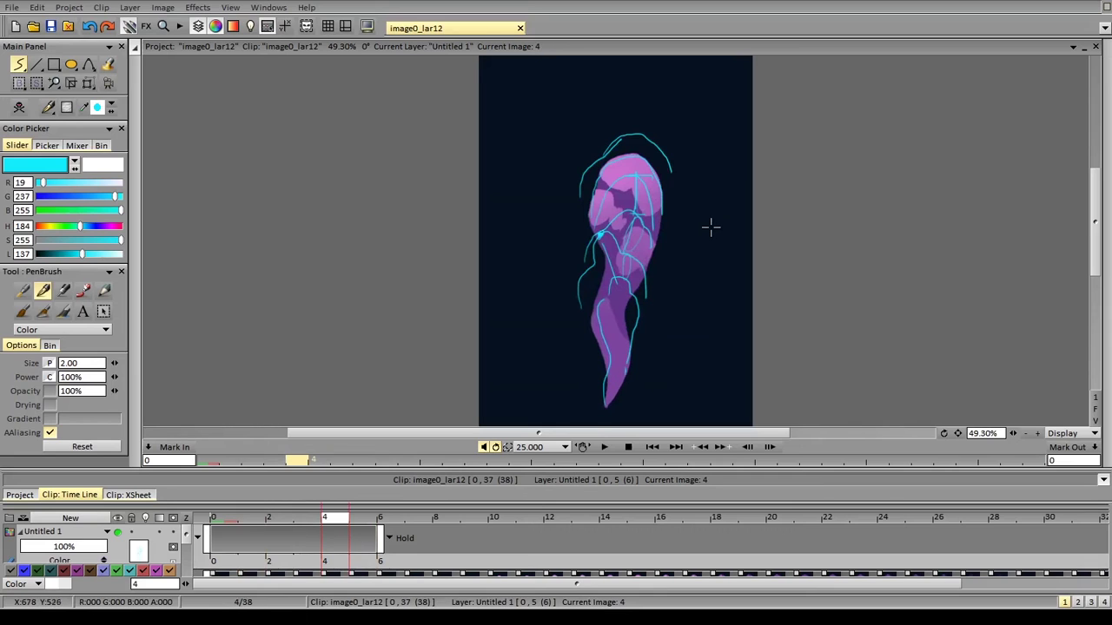
{"action": "mouse_move", "coordinate": [696, 203]}
{"action": "left_mouse_down"}
{"action": "mouse_move", "coordinate": [748, 242]}
{"action": "mouse_move", "coordinate": [747, 273]}
{"action": "left_mouse_up"}
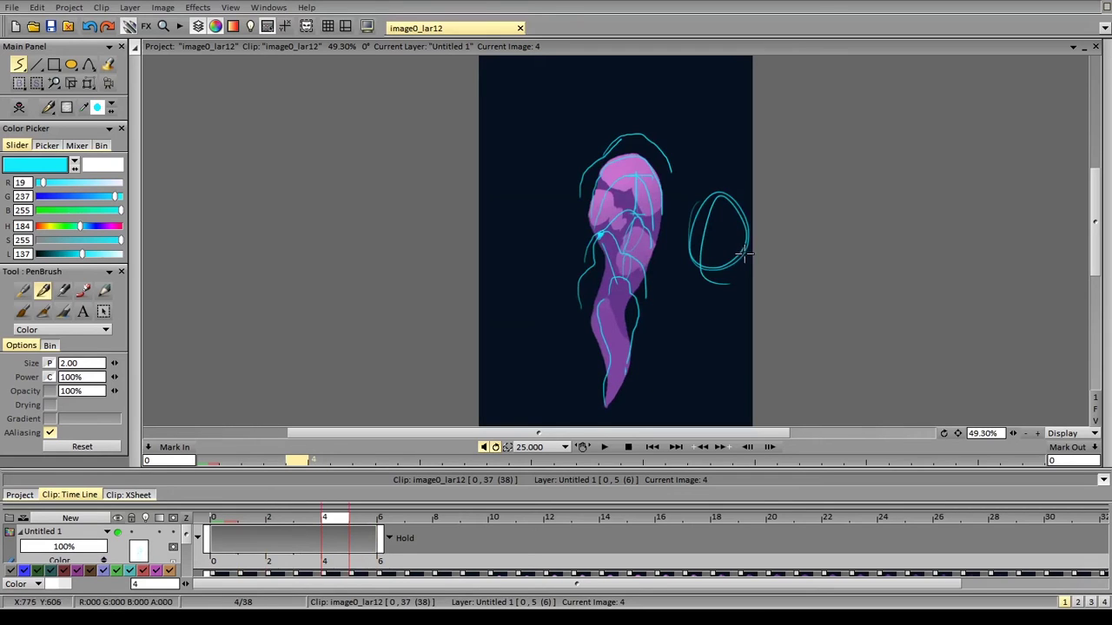
Undo the oval beside the smoke and step between frames 1 and 8 to compare the smoke's rise with the outlines
{"action": "key", "text": "ctrl+z"}
{"action": "key", "text": "Left"}
{"action": "key", "text": "Left"}
{"action": "key", "text": "Left"}
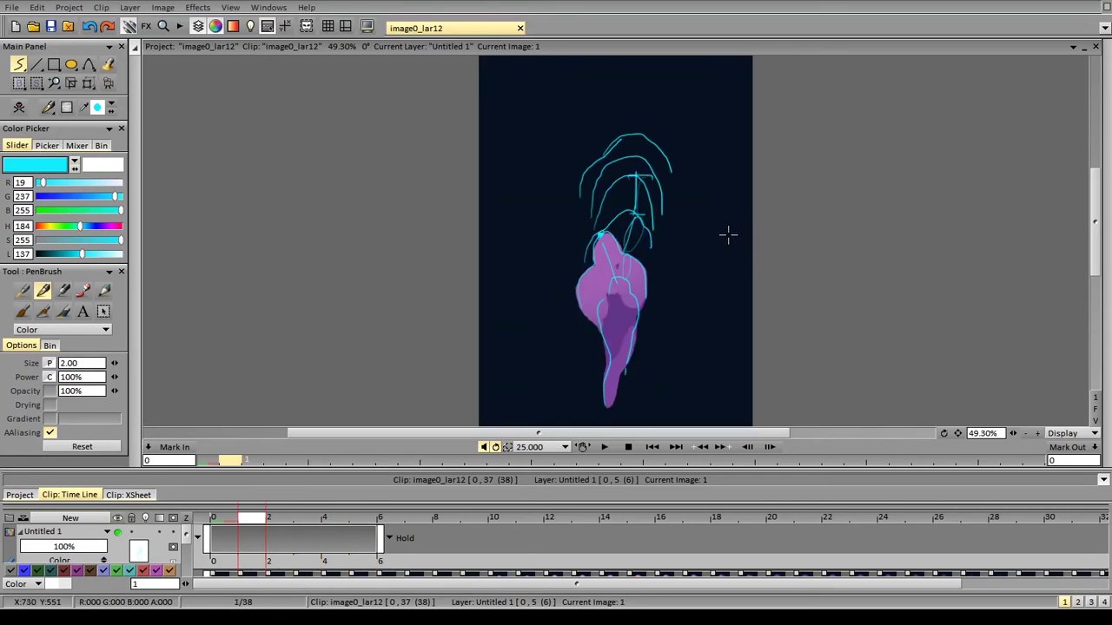
{"action": "key", "text": "Right"}
{"action": "key", "text": "Right"}
{"action": "key", "text": "Right"}
{"action": "key", "text": "Right"}
{"action": "key", "text": "Right"}
{"action": "key", "text": "Right"}
{"action": "key", "text": "Right"}
{"action": "key", "text": "Right"}
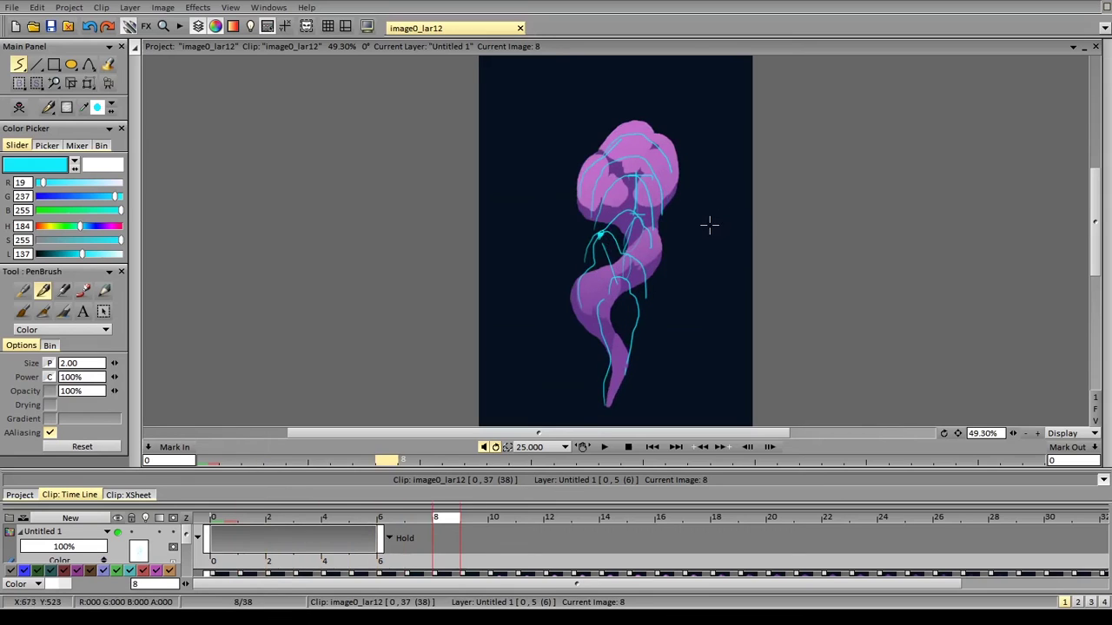
{"action": "key", "text": "Left"}
{"action": "key", "text": "Left"}
{"action": "key", "text": "Left"}
{"action": "key", "text": "Left"}
{"action": "key", "text": "Left"}
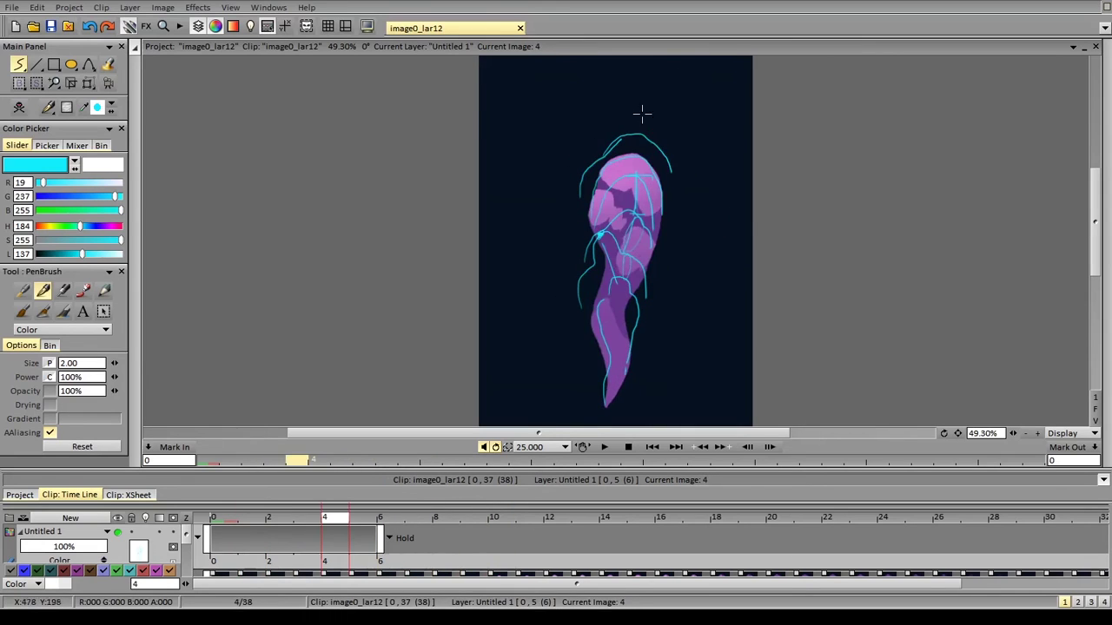
Draw cyan spacing lines on frame 5 across the gaps between outlines at the smoke head's top and left side
{"action": "key", "text": "Right"}
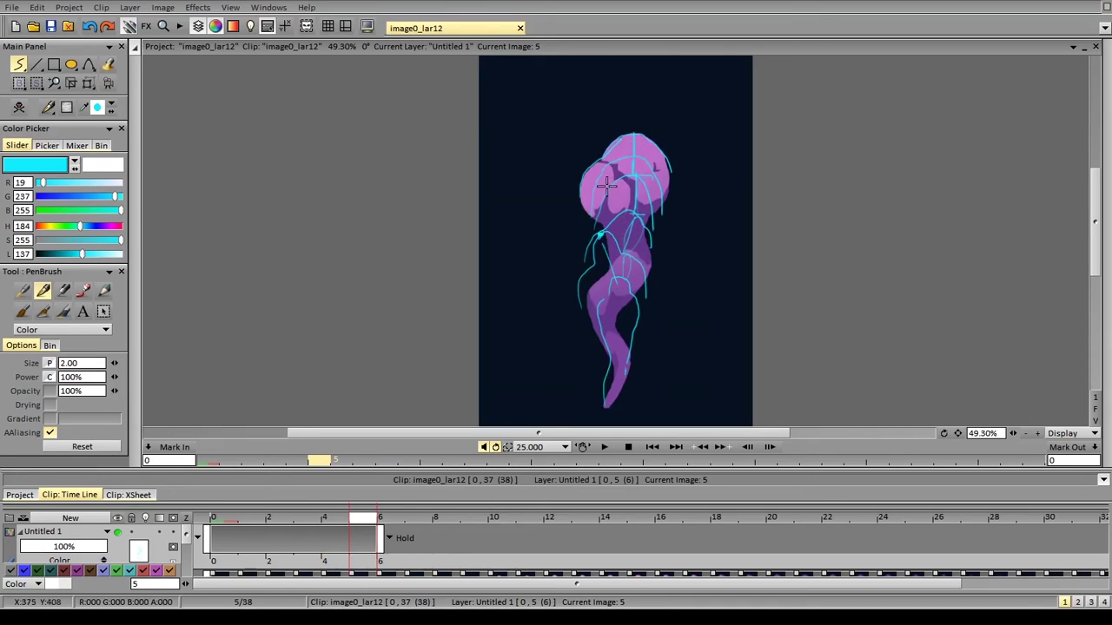
{"action": "left_click_drag", "start_coordinate": [595, 189], "coordinate": [599, 194]}
{"action": "key", "text": "Left"}
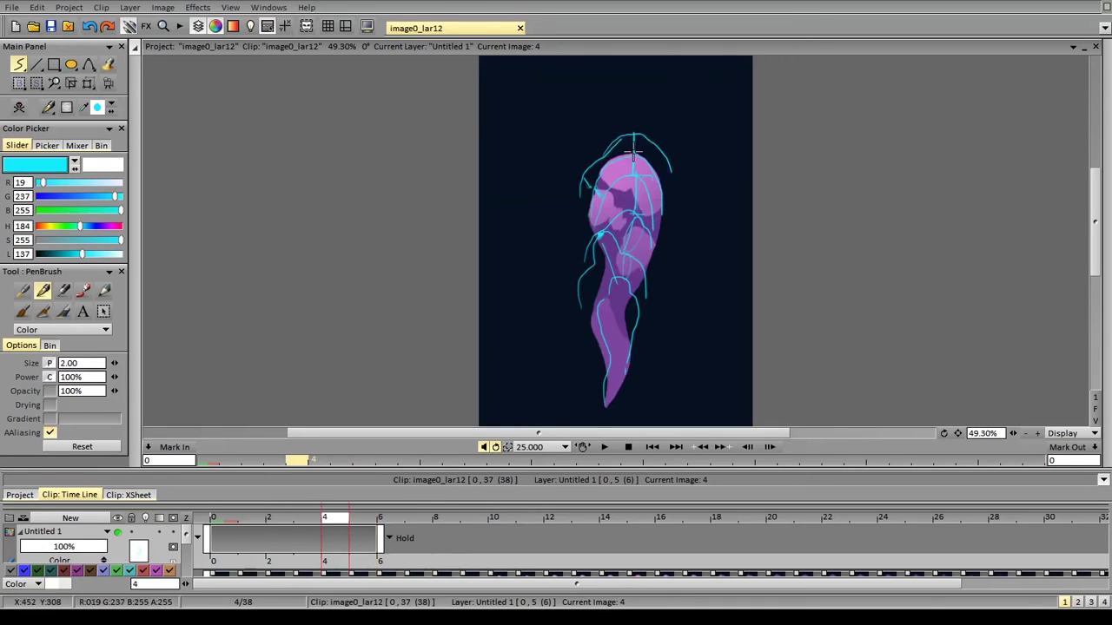
Trace the top edge of the smoke's head in cyan on frame 7
{"action": "key", "text": "Right"}
{"action": "key", "text": "Right"}
{"action": "key", "text": "Right"}
{"action": "left_click_drag", "start_coordinate": [580, 184], "coordinate": [586, 159]}
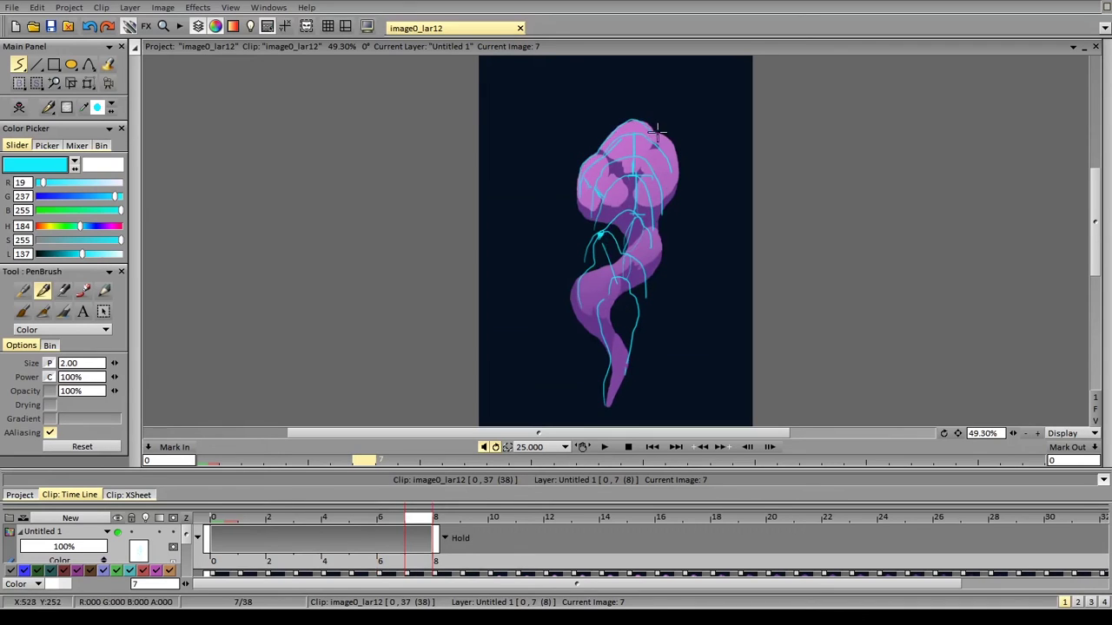
Trace the top edge of the smoke's head in cyan on frame 10
{"action": "key", "text": "Right"}
{"action": "key", "text": "Right"}
{"action": "key", "text": "Right"}
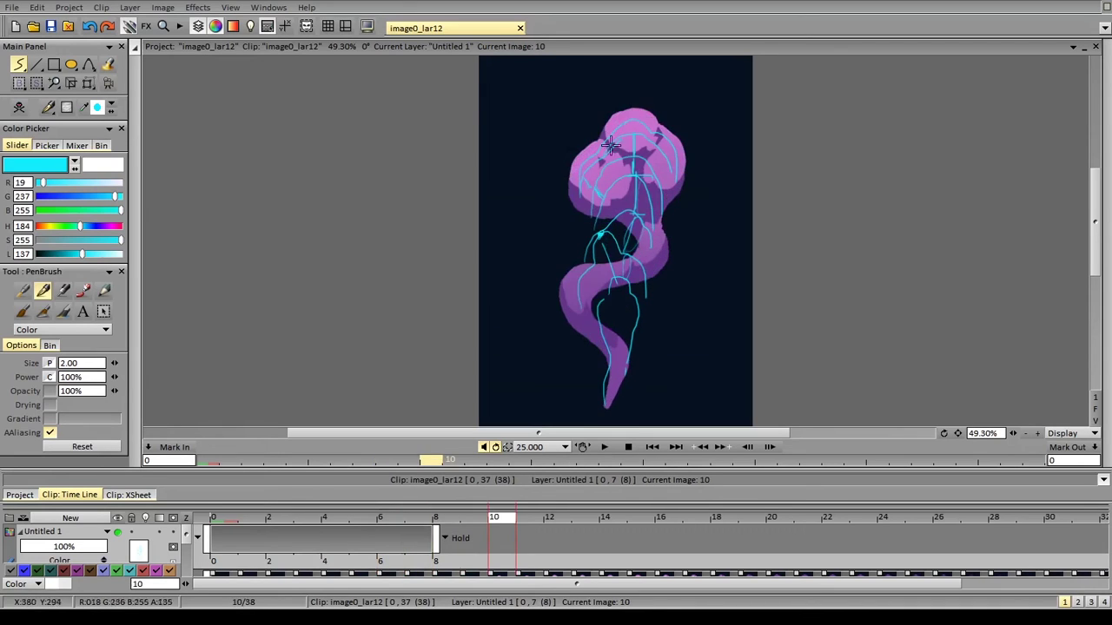
{"action": "left_click_drag", "start_coordinate": [572, 182], "coordinate": [572, 172]}
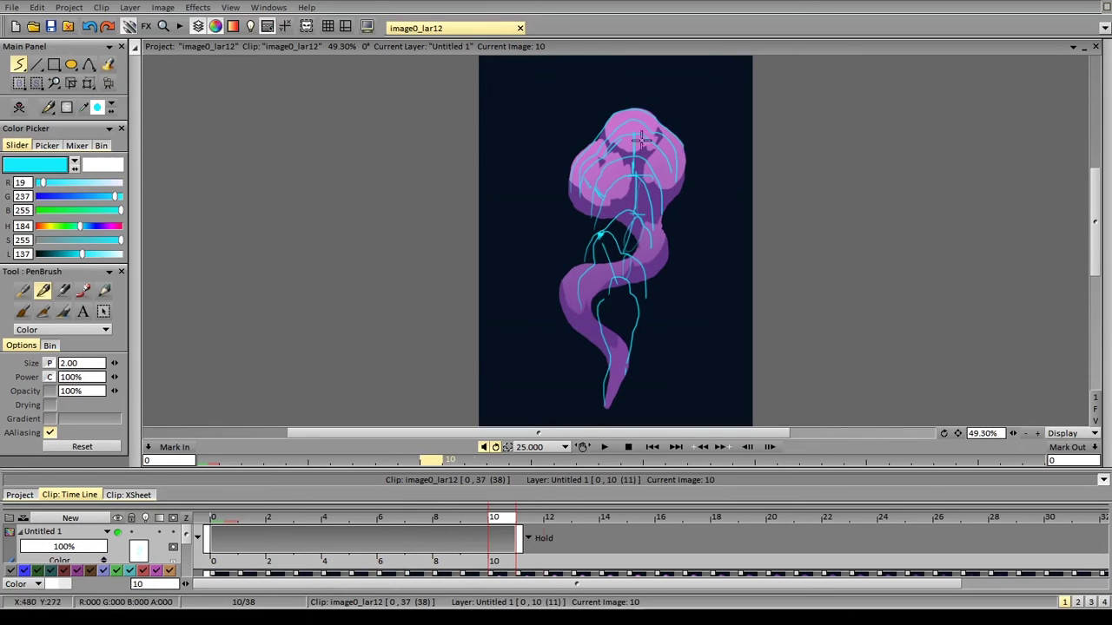
Trace the widening cap's top edge in cyan on frames 12 and 14
{"action": "key", "text": "Right"}
{"action": "key", "text": "Right"}
{"action": "left_click_drag", "start_coordinate": [566, 160], "coordinate": [563, 175]}
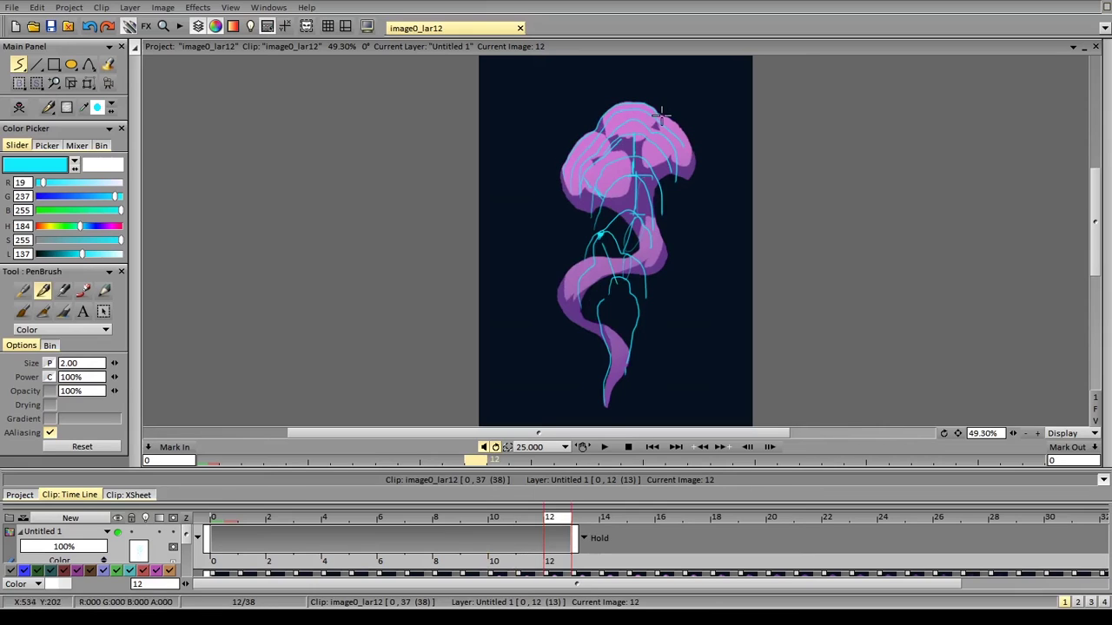
{"action": "key", "text": "Right"}
{"action": "key", "text": "Right"}
{"action": "left_click_drag", "start_coordinate": [560, 171], "coordinate": [566, 154]}
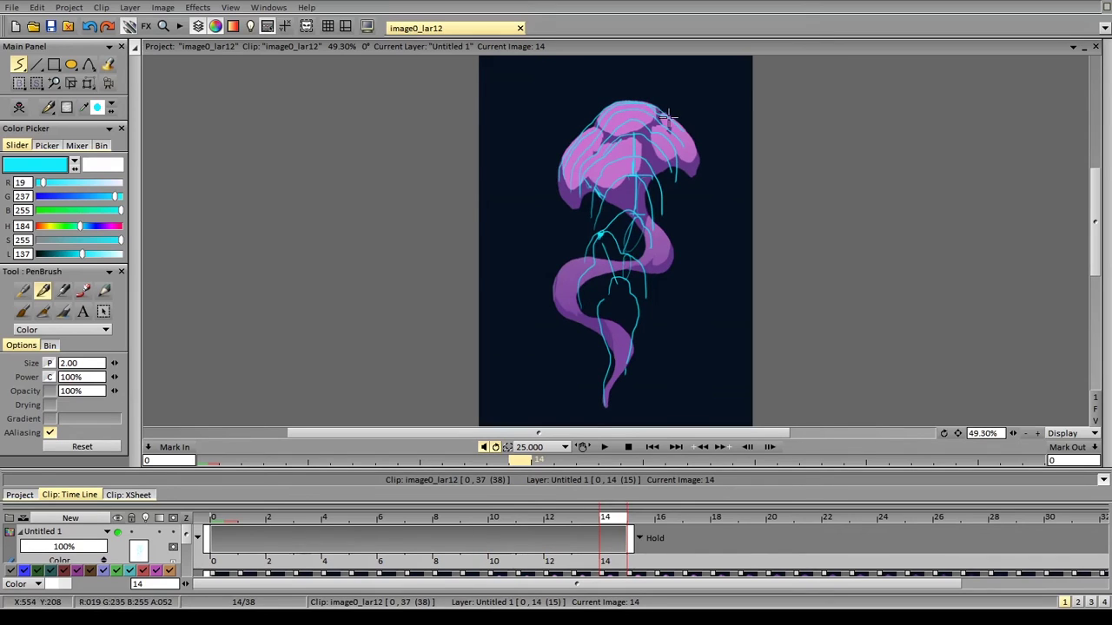
Step back to frame 2 to review the traced outlines and bracket the closely spaced upper ones at their right ends
{"action": "key", "text": "Right"}
{"action": "key", "text": "Right"}
{"action": "key", "text": "Left"}
{"action": "key", "text": "Left"}
{"action": "key", "text": "Left"}
{"action": "key", "text": "Left"}
{"action": "key", "text": "Left"}
{"action": "key", "text": "Left"}
{"action": "key", "text": "Left"}
{"action": "key", "text": "Left"}
{"action": "key", "text": "Left"}
{"action": "key", "text": "Left"}
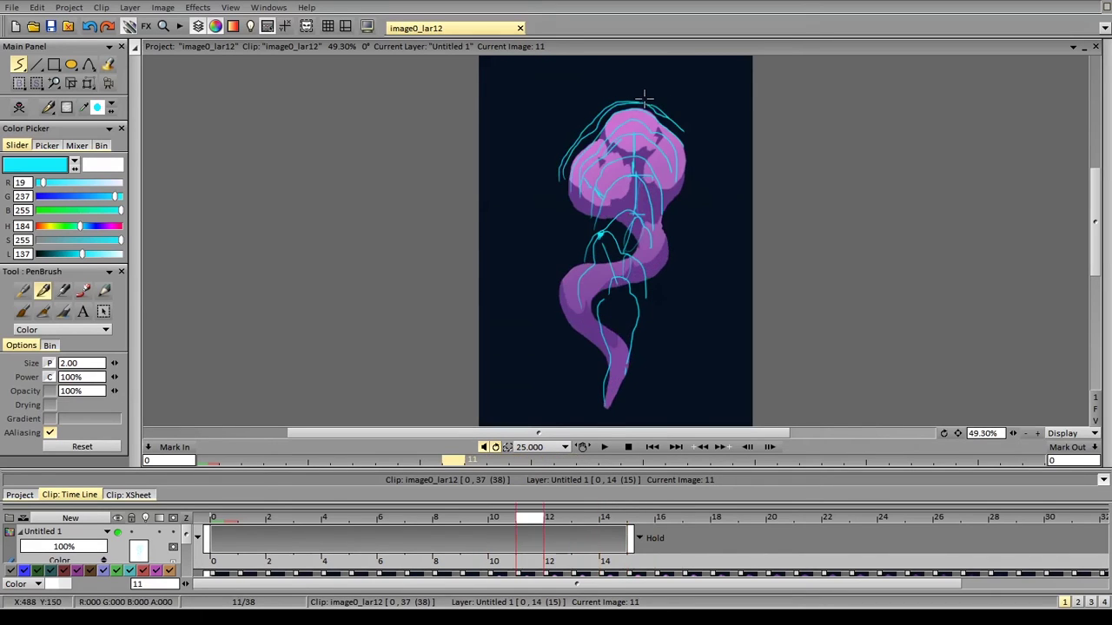
{"action": "key", "text": "Left"}
{"action": "key", "text": "Left"}
{"action": "key", "text": "Left"}
{"action": "key", "text": "Left"}
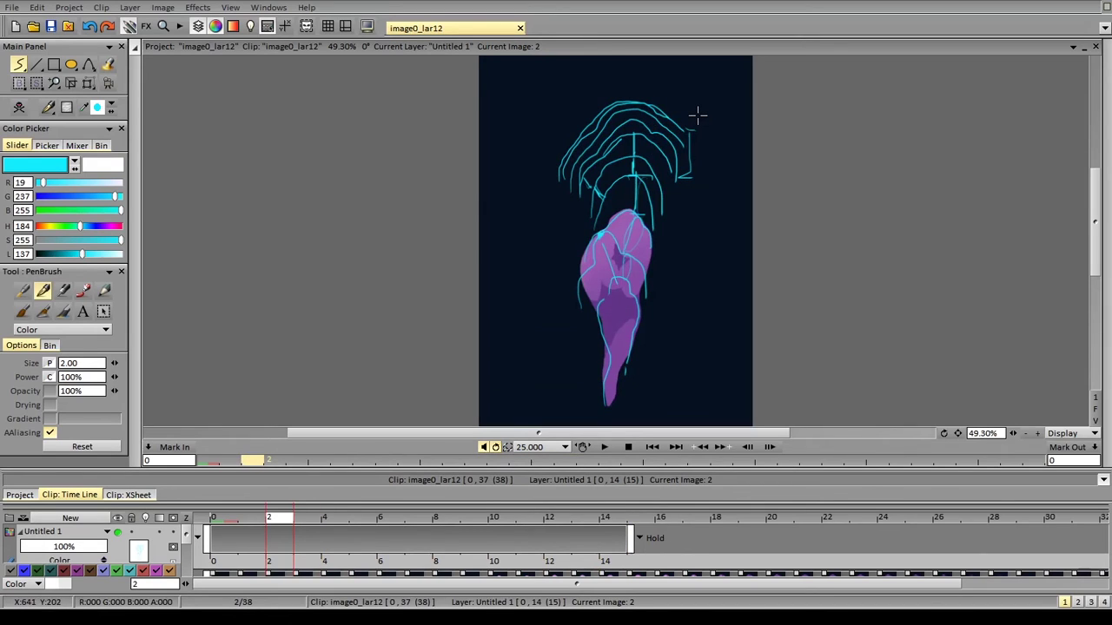
Step forward from frame 2 past frame 23 to examine how the smoke slows, spreads and dissolves against the outlines
{"action": "key", "text": "Right"}
{"action": "key", "text": "Right"}
{"action": "key", "text": "Right"}
{"action": "key", "text": "Right"}
{"action": "key", "text": "Right"}
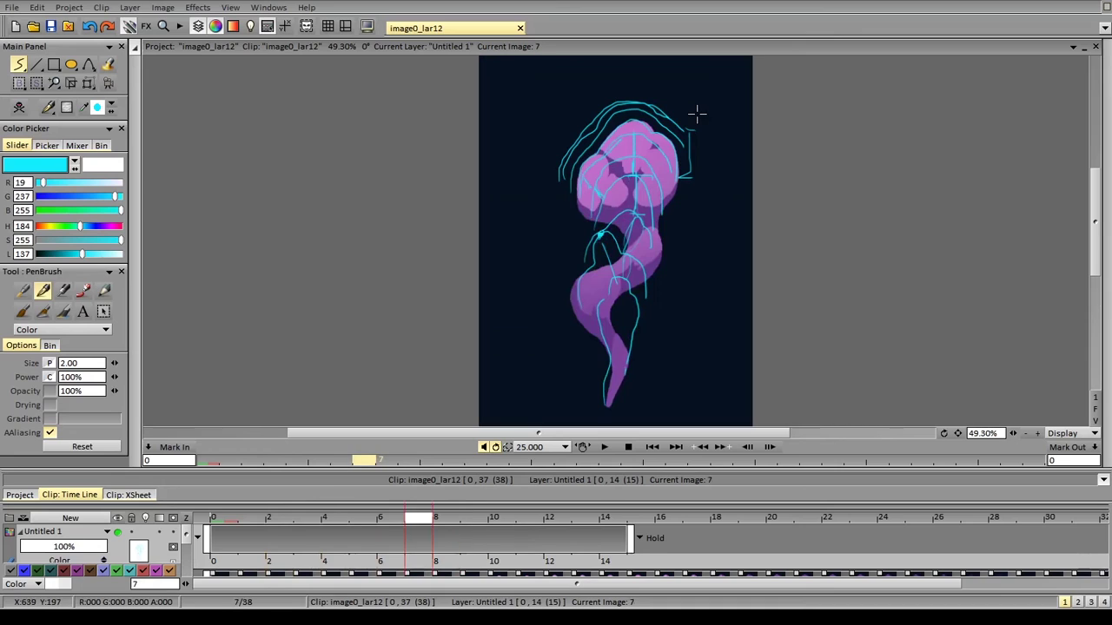
{"action": "key", "text": "Right"}
{"action": "key", "text": "Right"}
{"action": "key", "text": "Right"}
{"action": "key", "text": "Right"}
{"action": "key", "text": "Right"}
{"action": "key", "text": "Right"}
{"action": "key", "text": "Right"}
{"action": "key", "text": "Right"}
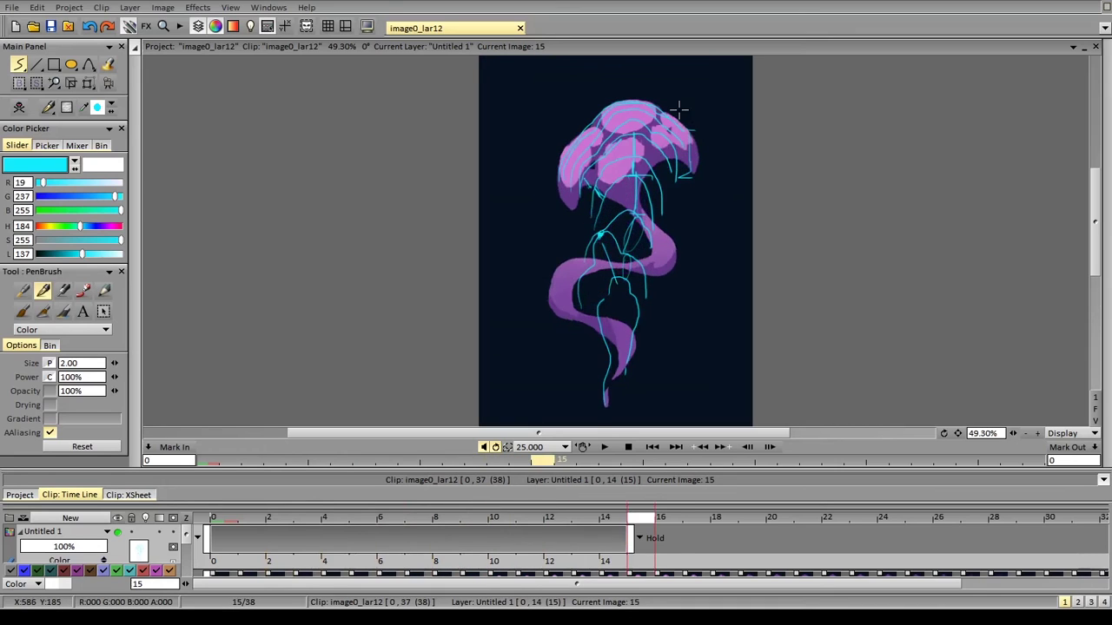
{"action": "key", "text": "Right"}
{"action": "key", "text": "Right"}
{"action": "key", "text": "Right"}
{"action": "key", "text": "Right"}
{"action": "key", "text": "Right"}
{"action": "key", "text": "Right"}
{"action": "key", "text": "Right"}
{"action": "key", "text": "Right"}
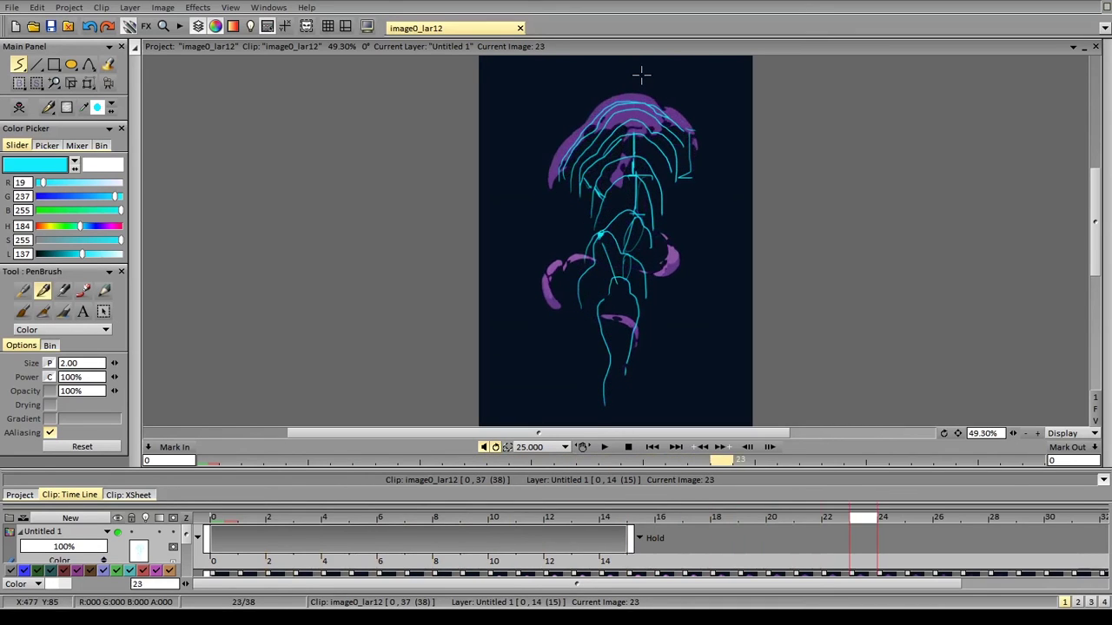
{"action": "key", "text": "Right"}
{"action": "key", "text": "Right"}
{"action": "key", "text": "Right"}
{"action": "key", "text": "Right"}
{"action": "key", "text": "Right"}
{"action": "key", "text": "Right"}
Return to frame 3 and clear all the cyan outlines from the annotation layer
{"action": "left_click", "coordinate": [470, 562]}
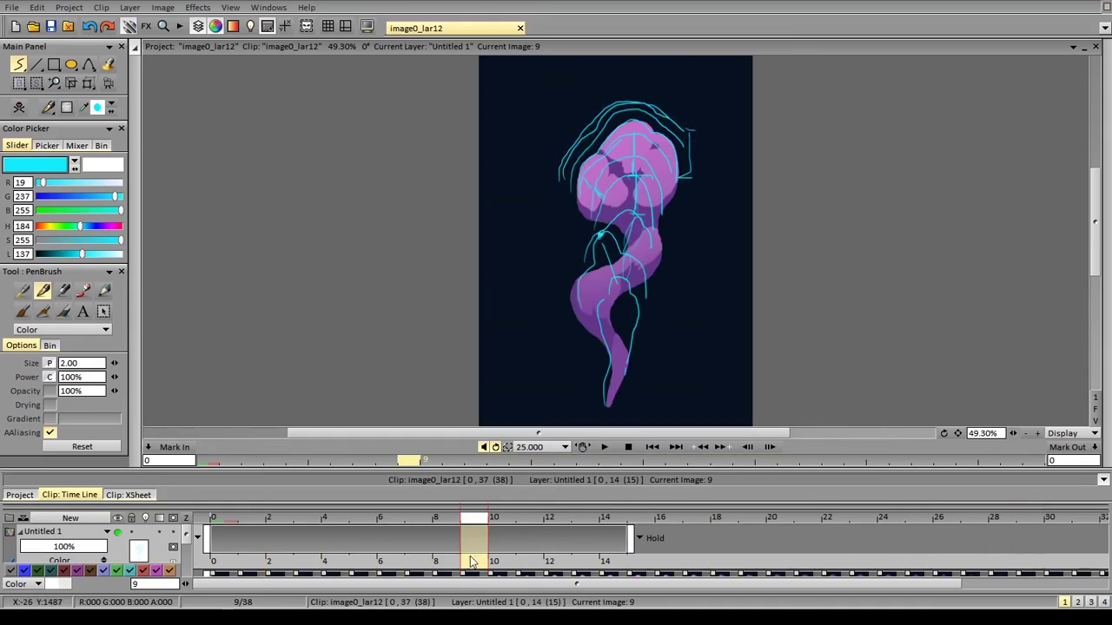
{"action": "key", "text": "Left"}
{"action": "key", "text": "Left"}
{"action": "key", "text": "Left"}
{"action": "key", "text": "Left"}
{"action": "key", "text": "Left"}
{"action": "key", "text": "Left"}
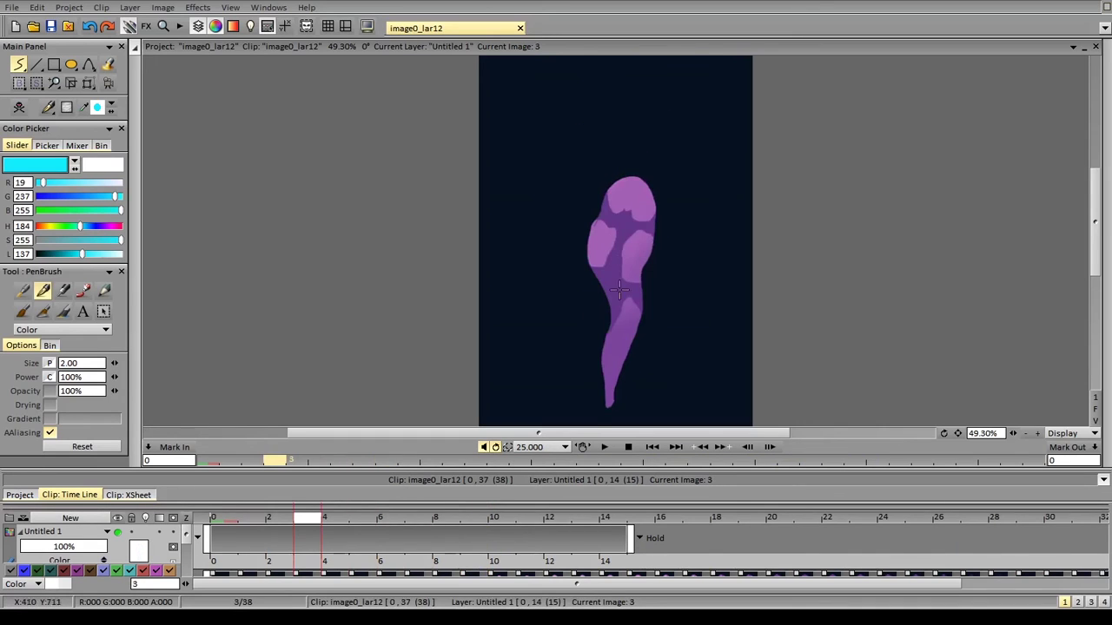
Circle the lowest section of the smoke's tail in cyan and compare its position across frames 0 to 3
{"action": "key", "text": "Left"}
{"action": "left_click_drag", "start_coordinate": [608, 400], "coordinate": [611, 398]}
{"action": "key", "text": "Left"}
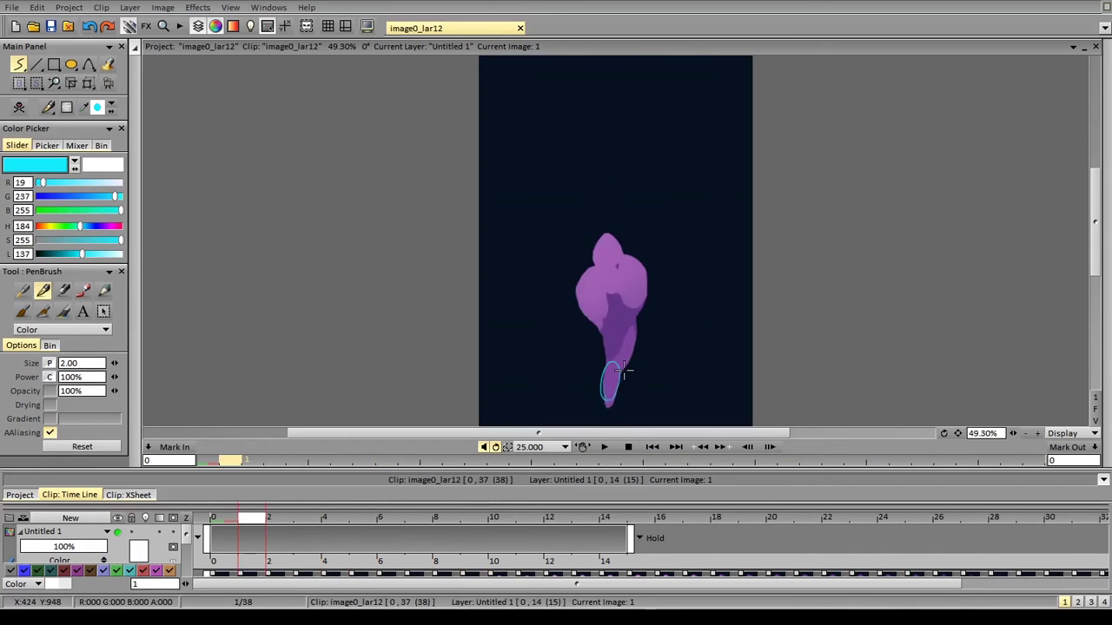
{"action": "key", "text": "Left"}
{"action": "key", "text": "Right"}
{"action": "key", "text": "Right"}
{"action": "key", "text": "Right"}
{"action": "key", "text": "Left"}
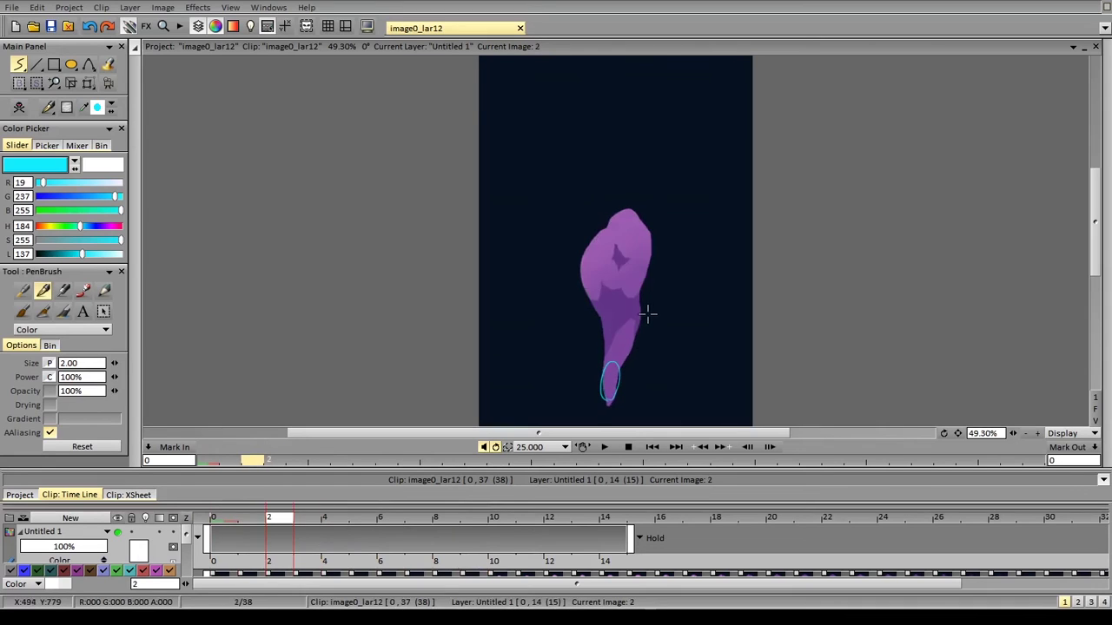
{"action": "key", "text": "Left"}
{"action": "key", "text": "Left"}
Circle the rising tail section with cyan ovals on frames 1 and 2, just above the first oval
{"action": "key", "text": "Right"}
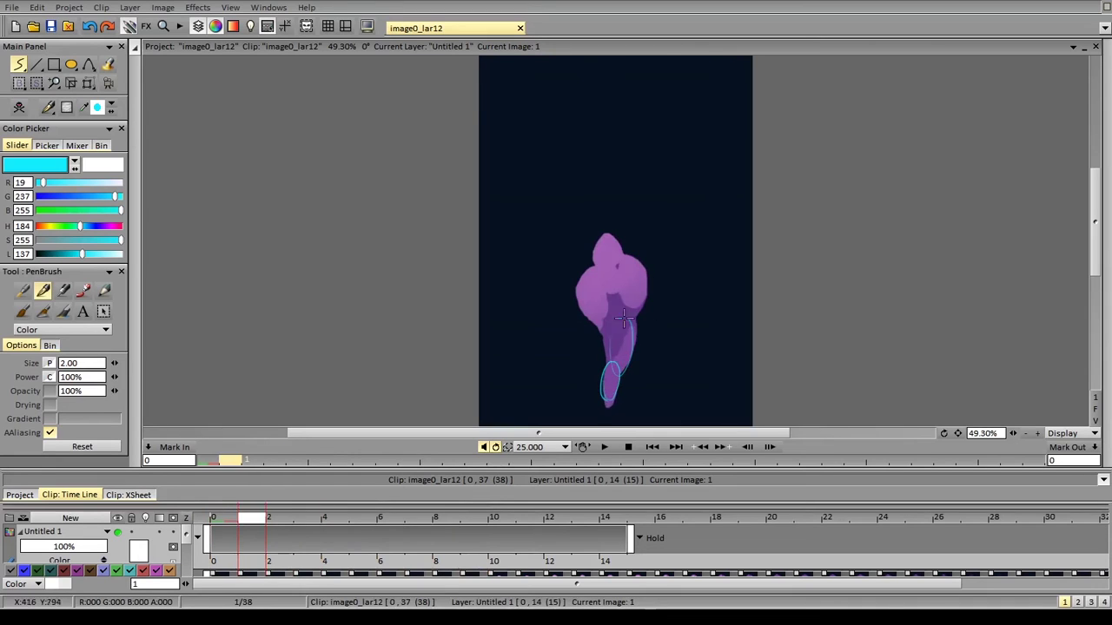
{"action": "left_click_drag", "start_coordinate": [624, 318], "coordinate": [625, 353]}
{"action": "key", "text": "Right"}
{"action": "left_click_drag", "start_coordinate": [613, 310], "coordinate": [632, 337]}
{"action": "key", "text": "Right"}
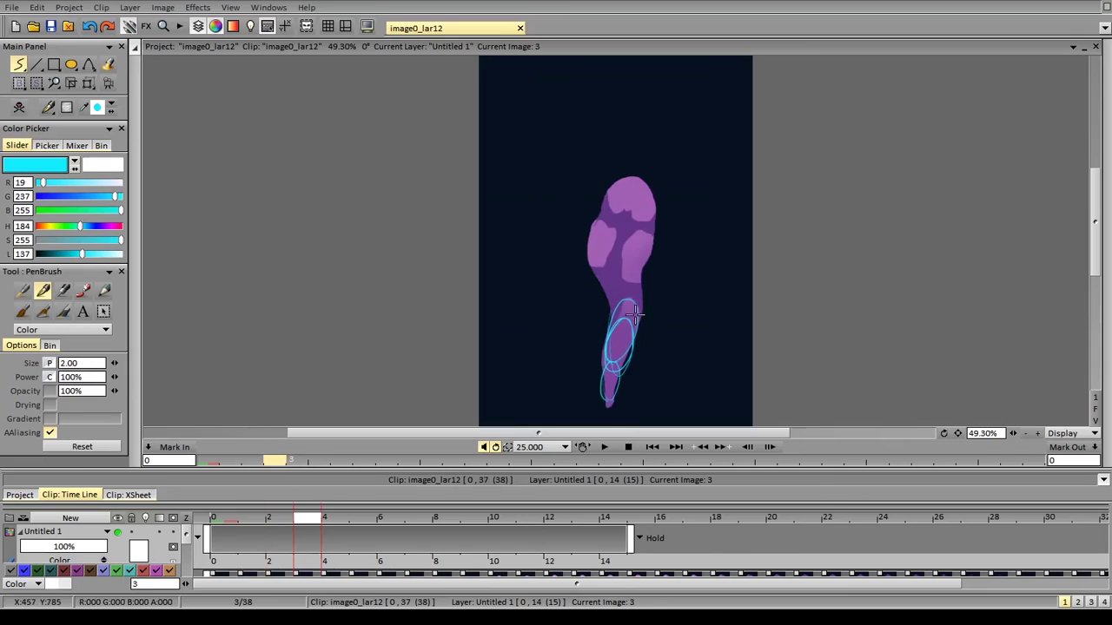
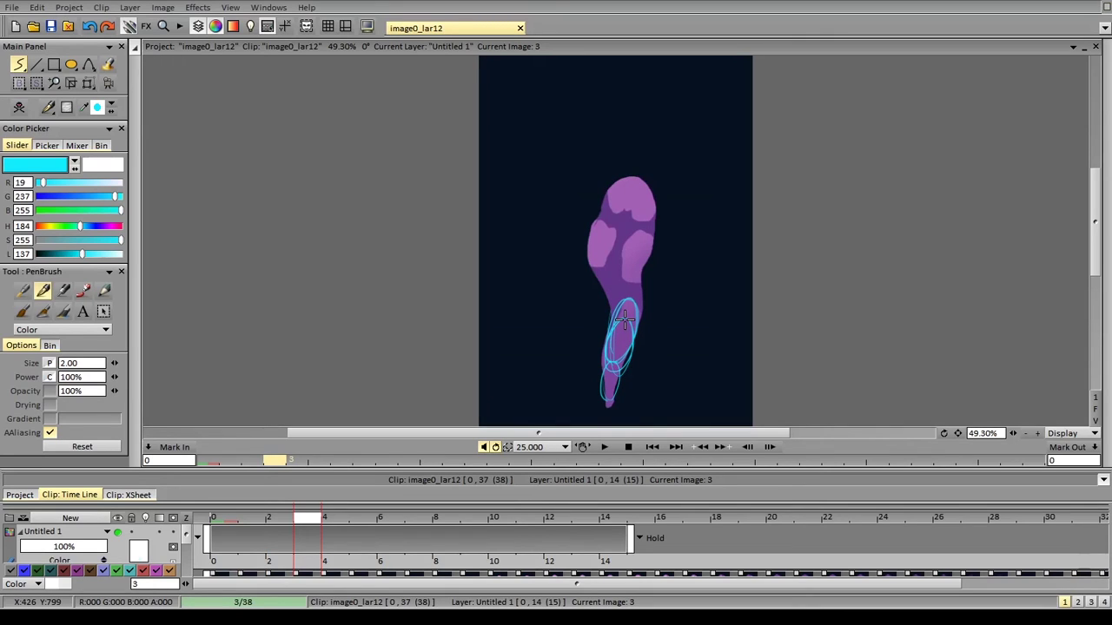
Circle the tail's left bulge in cyan on frame 4 and compare the ovals with the smoke from frames 1 to 7
{"action": "key", "text": "Left"}
{"action": "key", "text": "Left"}
{"action": "key", "text": "Right"}
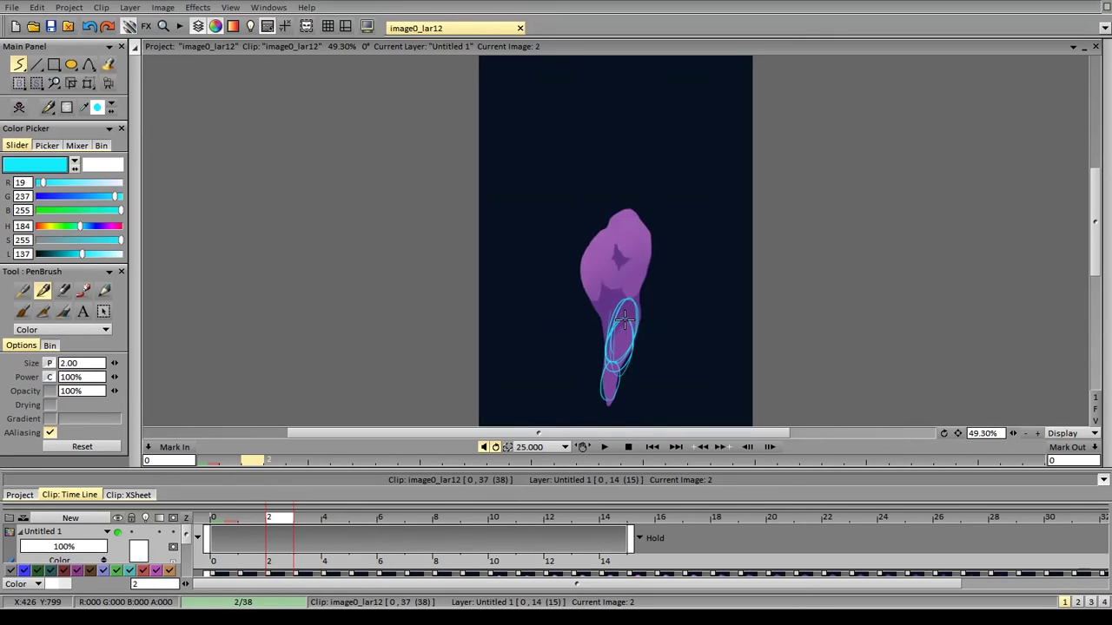
{"action": "key", "text": "Right"}
{"action": "key", "text": "Right"}
{"action": "key", "text": "Left"}
{"action": "key", "text": "Right"}
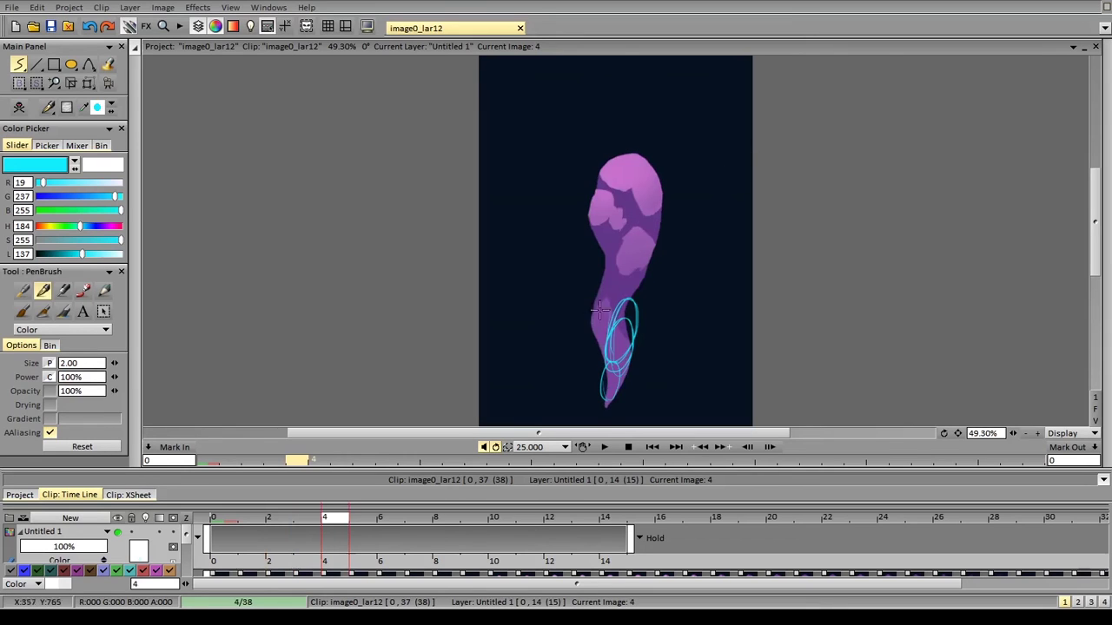
{"action": "mouse_move", "coordinate": [621, 275]}
{"action": "left_mouse_down"}
{"action": "mouse_move", "coordinate": [630, 287]}
{"action": "mouse_move", "coordinate": [607, 272]}
{"action": "mouse_move", "coordinate": [622, 301]}
{"action": "left_mouse_up"}
{"action": "key", "text": "Right"}
{"action": "key", "text": "Right"}
{"action": "key", "text": "Right"}
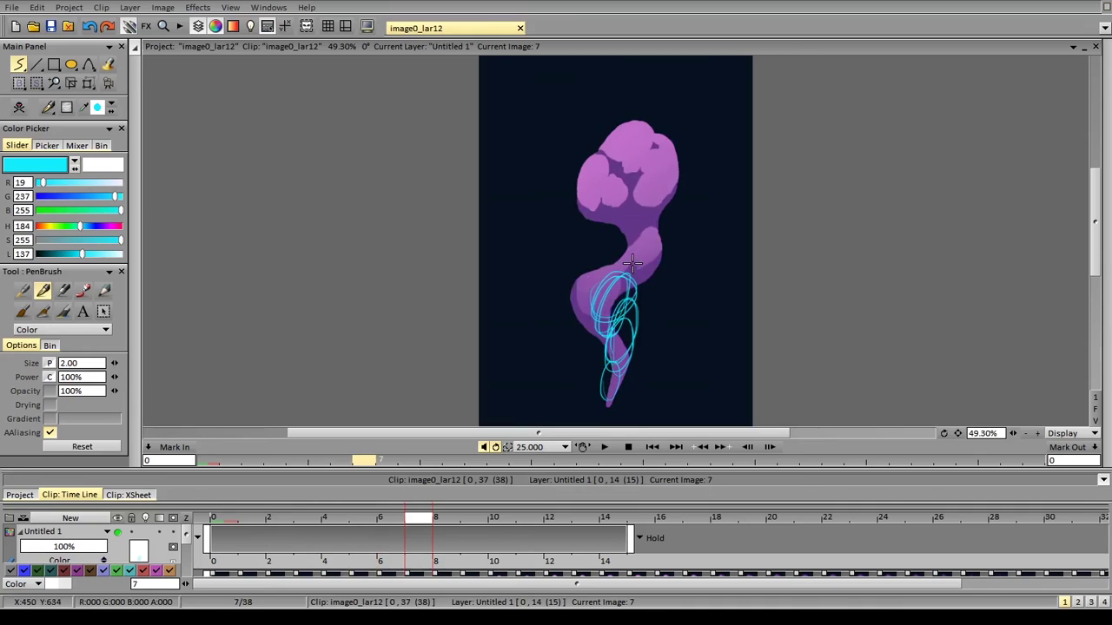
Clear the cyan ovals from the annotation layer and return to frame 4
{"action": "key", "text": "Left"}
{"action": "key", "text": "Left"}
{"action": "key", "text": "Left"}
{"action": "key", "text": "Left"}
{"action": "key", "text": "Left"}
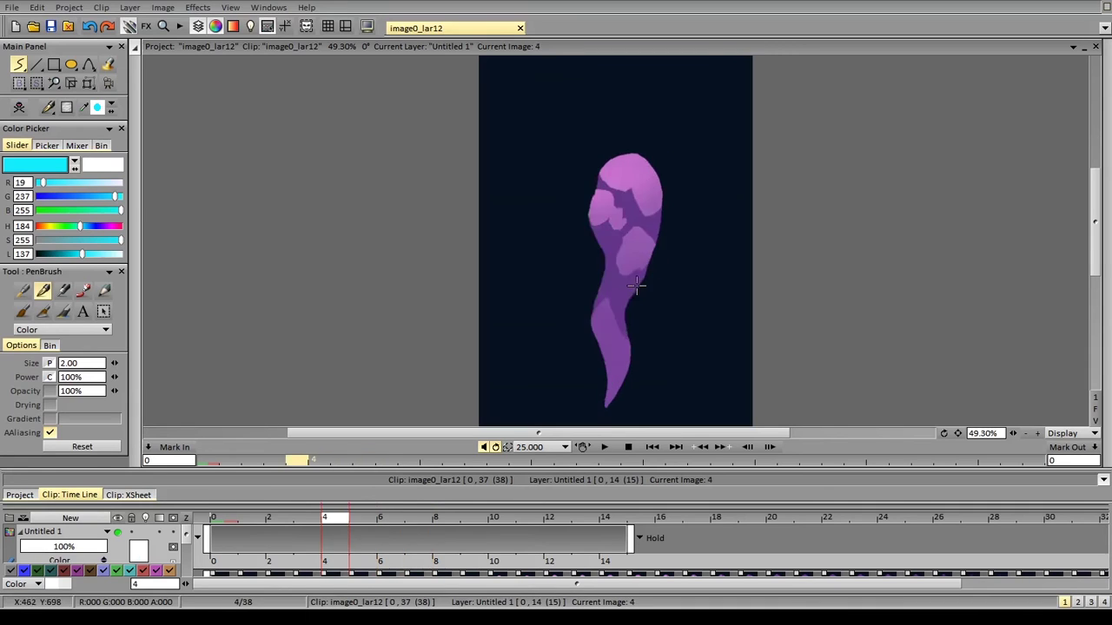
Draw curved cyan strokes through the lower tail and along its left bulge to mark the wave's movement up to frame 4
{"action": "mouse_move", "coordinate": [602, 376]}
{"action": "left_mouse_down"}
{"action": "mouse_move", "coordinate": [605, 342]}
{"action": "mouse_move", "coordinate": [603, 371]}
{"action": "mouse_move", "coordinate": [634, 309]}
{"action": "left_mouse_up"}
{"action": "key", "text": "Right"}
{"action": "left_click_drag", "start_coordinate": [602, 343], "coordinate": [631, 300]}
{"action": "key", "text": "Right"}
{"action": "left_click_drag", "start_coordinate": [591, 335], "coordinate": [602, 280]}
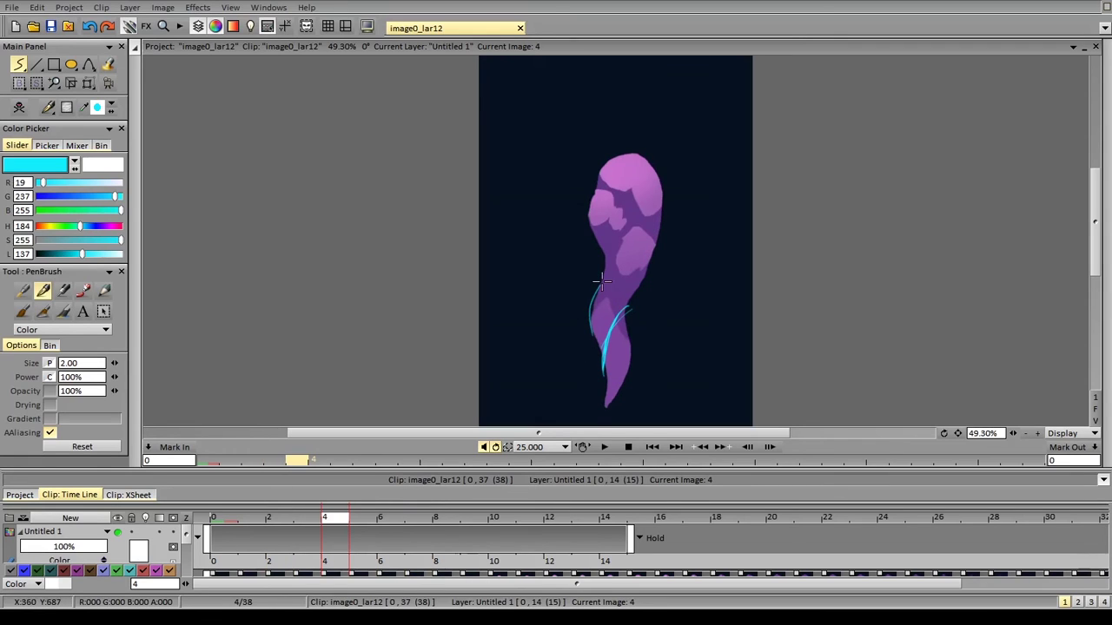
Trace the outer edge of the stem's left bend in cyan on frame 7
{"action": "key", "text": "Right"}
{"action": "key", "text": "Right"}
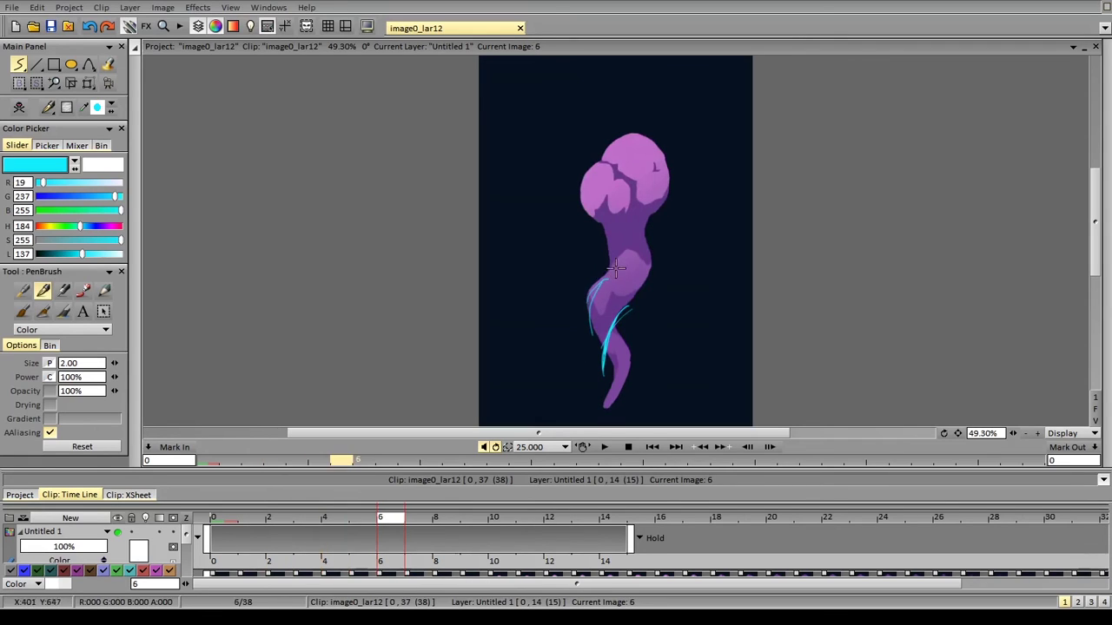
{"action": "key", "text": "Right"}
{"action": "left_click_drag", "start_coordinate": [575, 305], "coordinate": [596, 274]}
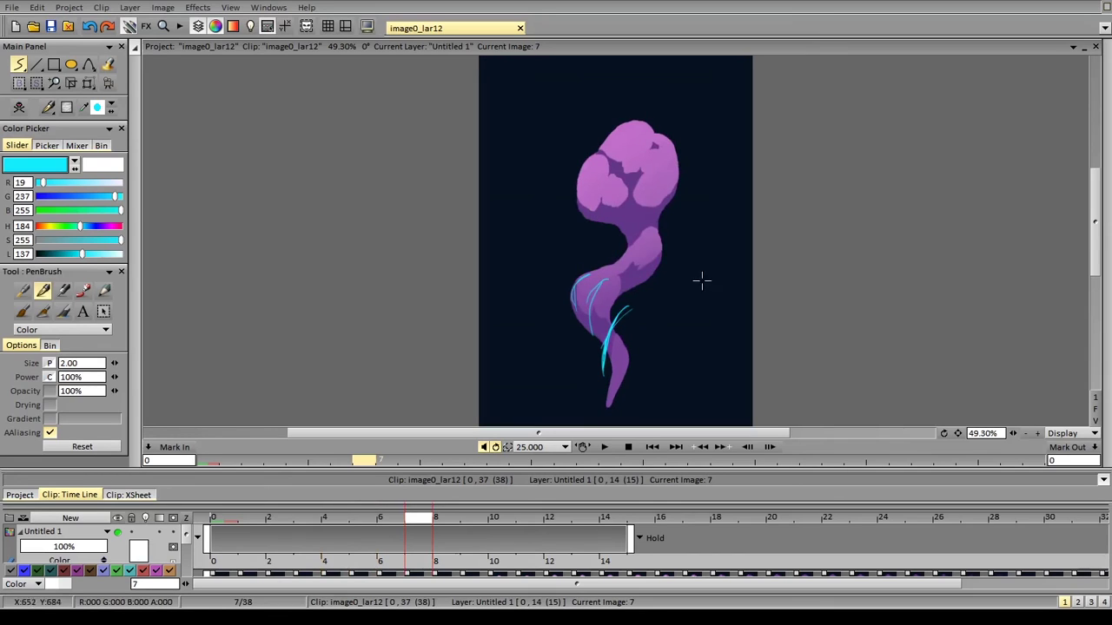
Sketch short slanted cyan strokes beside the stem, and trace the left bend's outer edge on frame 10
{"action": "left_click_drag", "start_coordinate": [694, 316], "coordinate": [704, 288]}
{"action": "key", "text": "Right"}
{"action": "key", "text": "Right"}
{"action": "key", "text": "Right"}
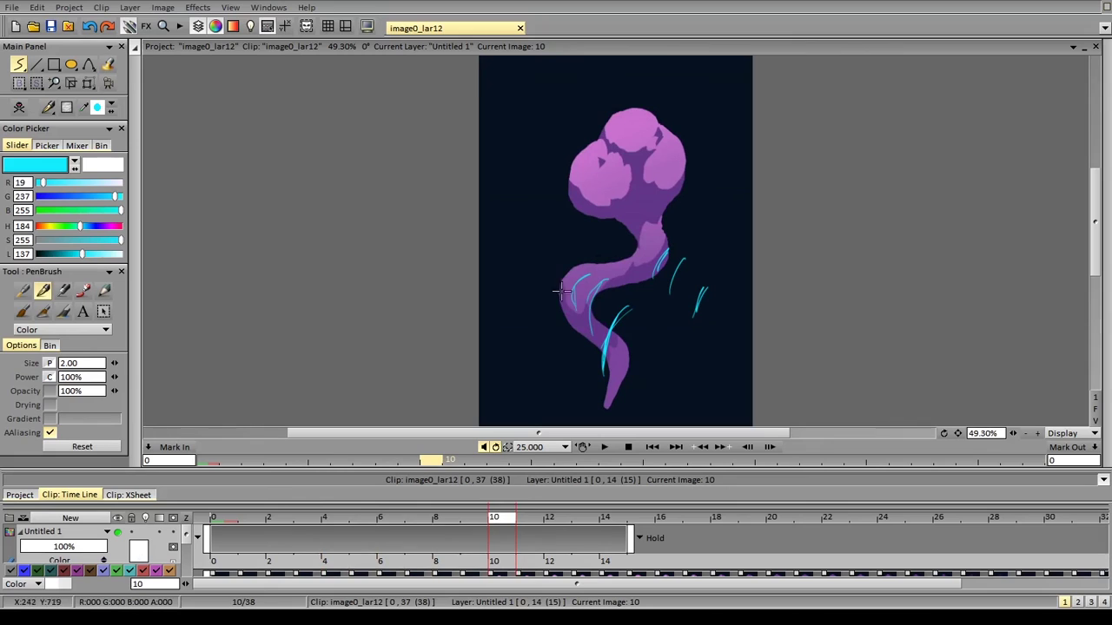
{"action": "key", "text": "Right"}
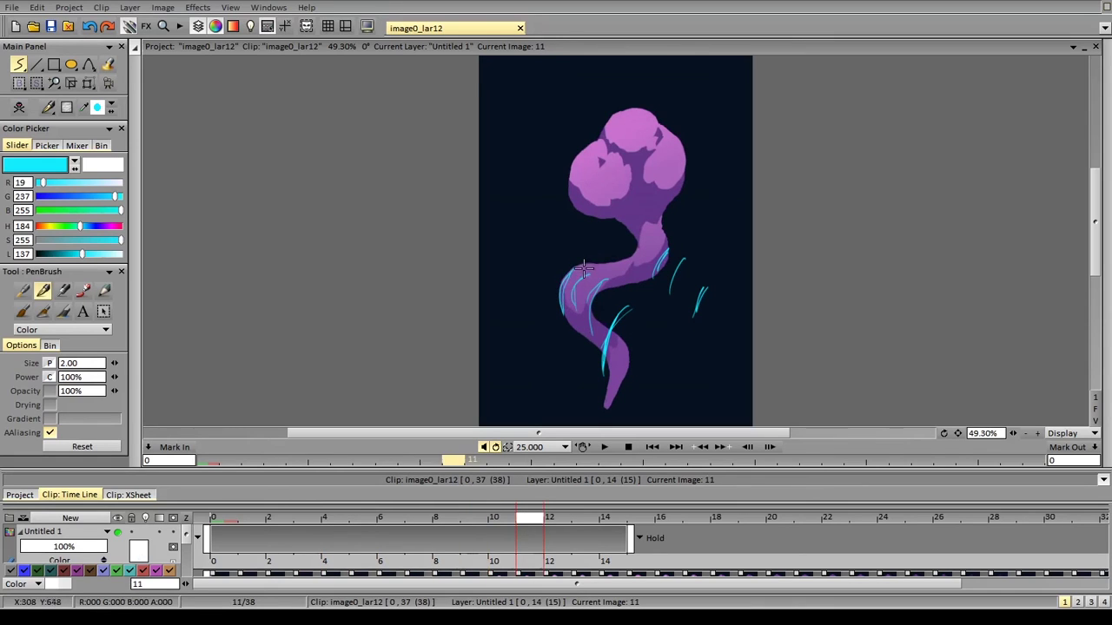
Sketch more short slanted cyan strokes on frame 12, spaced out in the empty area beside the lower stem
{"action": "key", "text": "Right"}
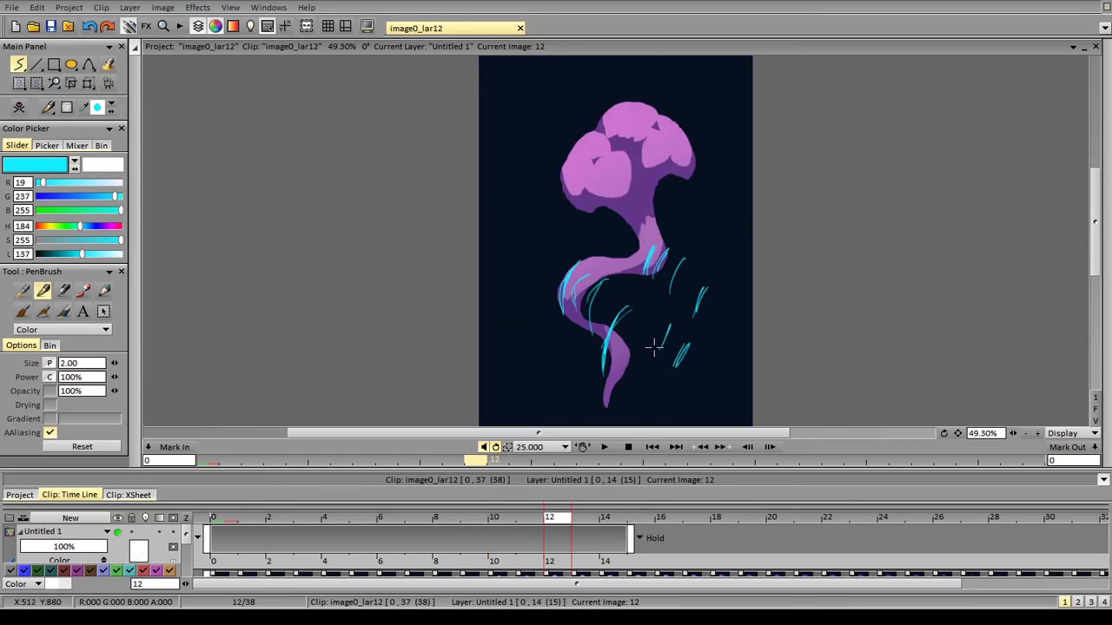
{"action": "left_click_drag", "start_coordinate": [639, 329], "coordinate": [650, 293]}
{"action": "key", "text": "Right"}
{"action": "key", "text": "Right"}
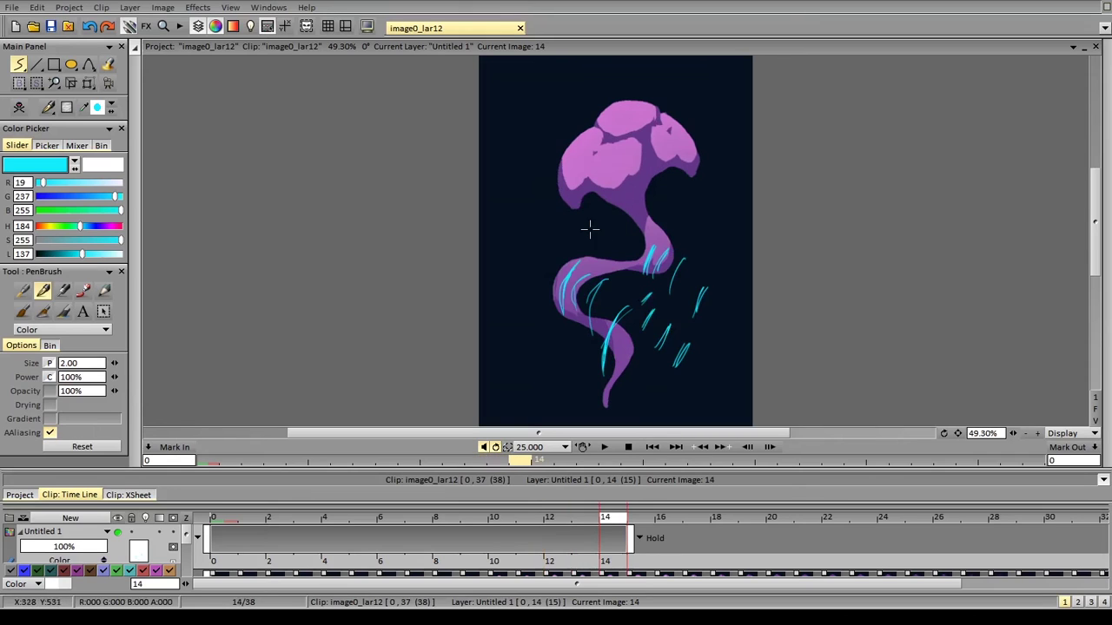
Trace the outer edge of the stem's left bend in cyan on frames 14 and 16
{"action": "left_click_drag", "start_coordinate": [553, 294], "coordinate": [563, 270]}
{"action": "key", "text": "Right"}
{"action": "key", "text": "Right"}
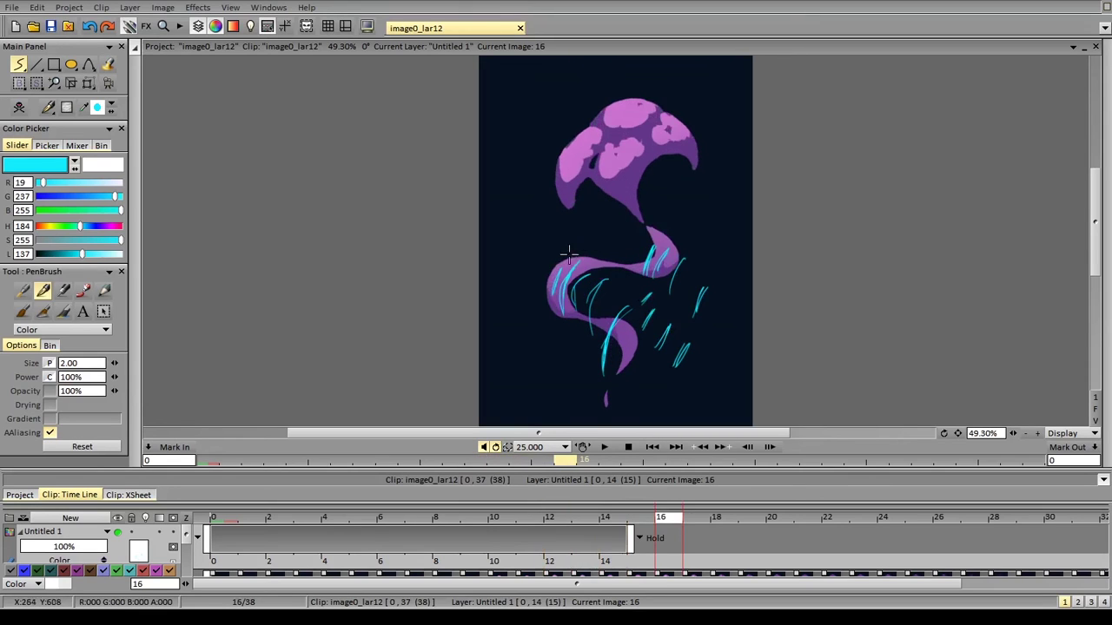
{"action": "key", "text": "Left"}
{"action": "key", "text": "Right"}
{"action": "key", "text": "Right"}
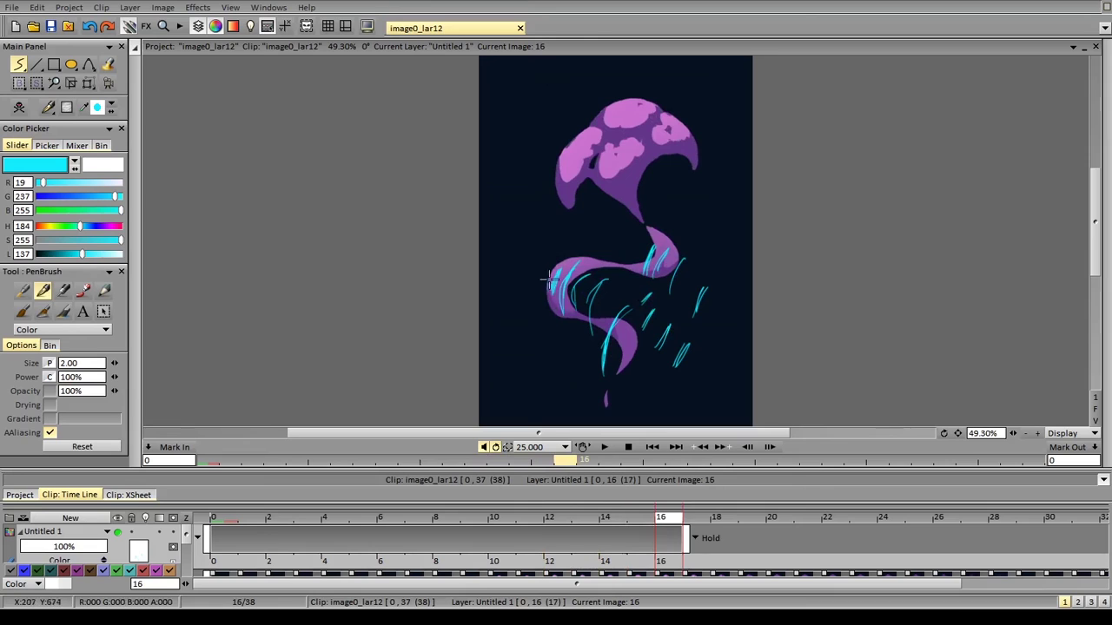
Step through the dissolving frames up to frame 24 and clear the cyan strokes from the annotation layer
{"action": "key", "text": "Right"}
{"action": "key", "text": "Right"}
{"action": "key", "text": "Right"}
{"action": "key", "text": "Right"}
{"action": "key", "text": "Right"}
{"action": "key", "text": "Right"}
{"action": "key", "text": "Right"}
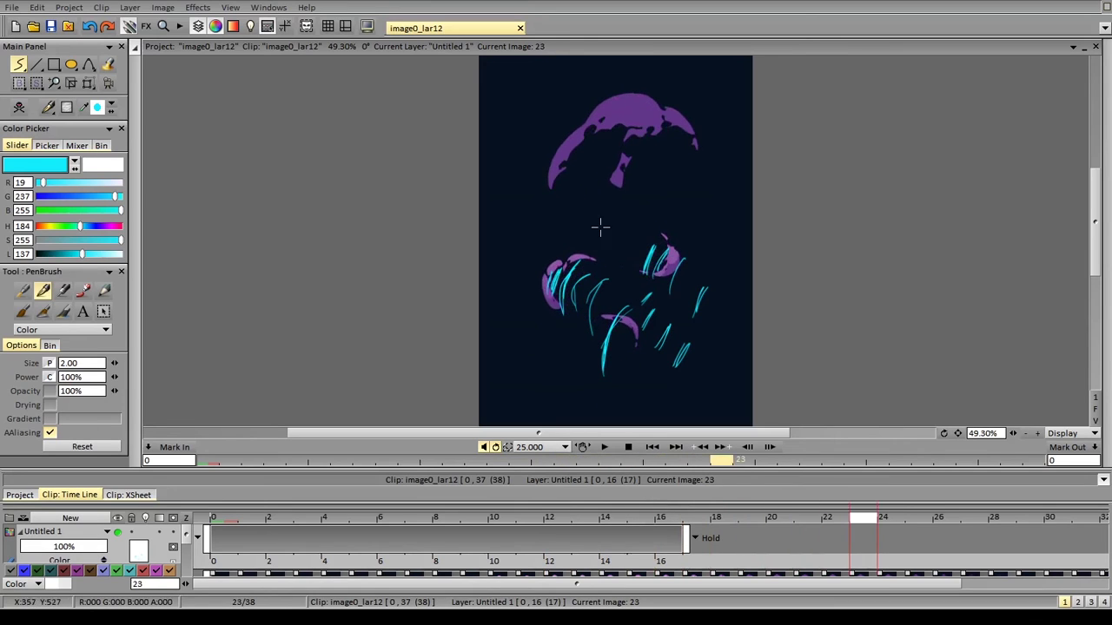
{"action": "key", "text": "Left"}
{"action": "key", "text": "Left"}
{"action": "key", "text": "Left"}
{"action": "key", "text": "Left"}
{"action": "key", "text": "Left"}
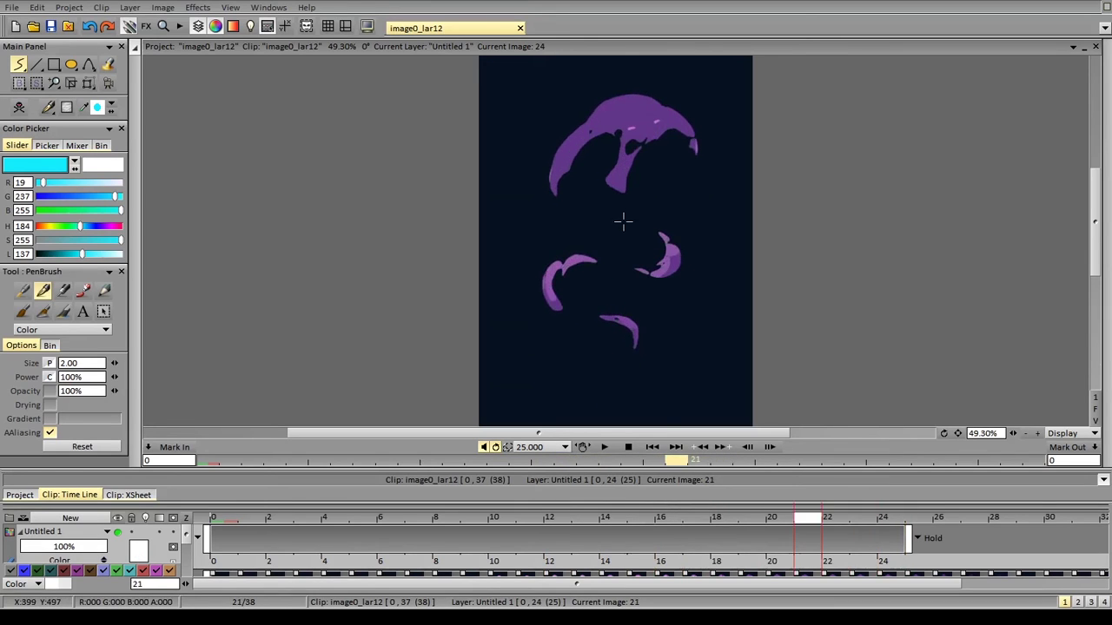
Examine how the stem's bends form by going back through the frames to frame 2
{"action": "key", "text": "Left"}
{"action": "key", "text": "Left"}
{"action": "key", "text": "Left"}
{"action": "key", "text": "Left"}
{"action": "key", "text": "Left"}
{"action": "key", "text": "Left"}
{"action": "key", "text": "Left"}
{"action": "key", "text": "Left"}
{"action": "key", "text": "Left"}
{"action": "key", "text": "Left"}
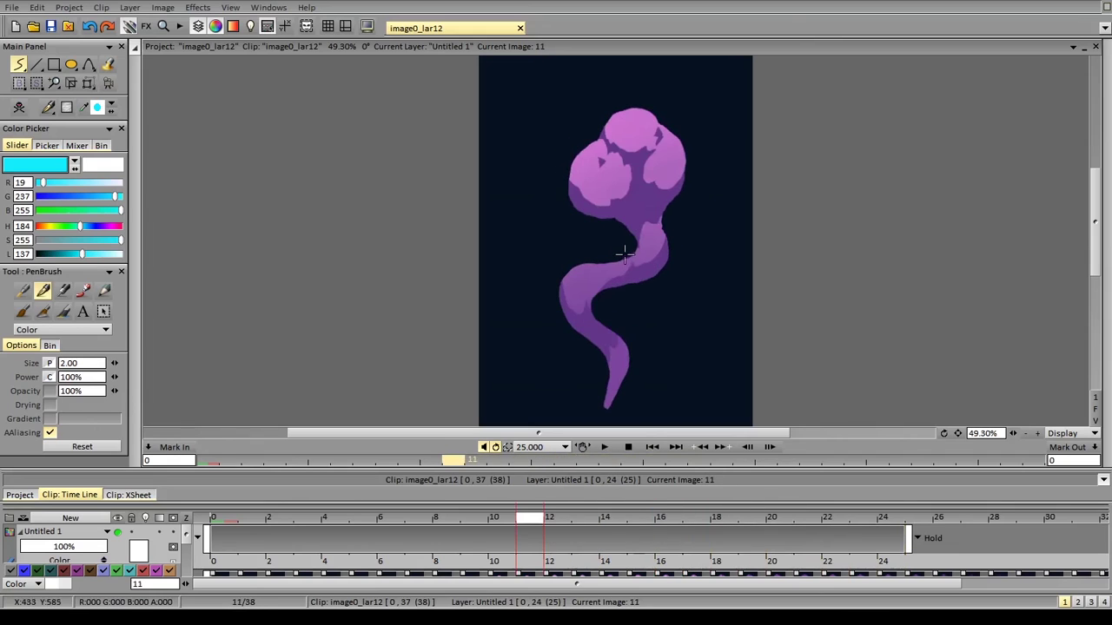
{"action": "key", "text": "Left"}
{"action": "key", "text": "Left"}
{"action": "key", "text": "Left"}
{"action": "key", "text": "Left"}
{"action": "key", "text": "Left"}
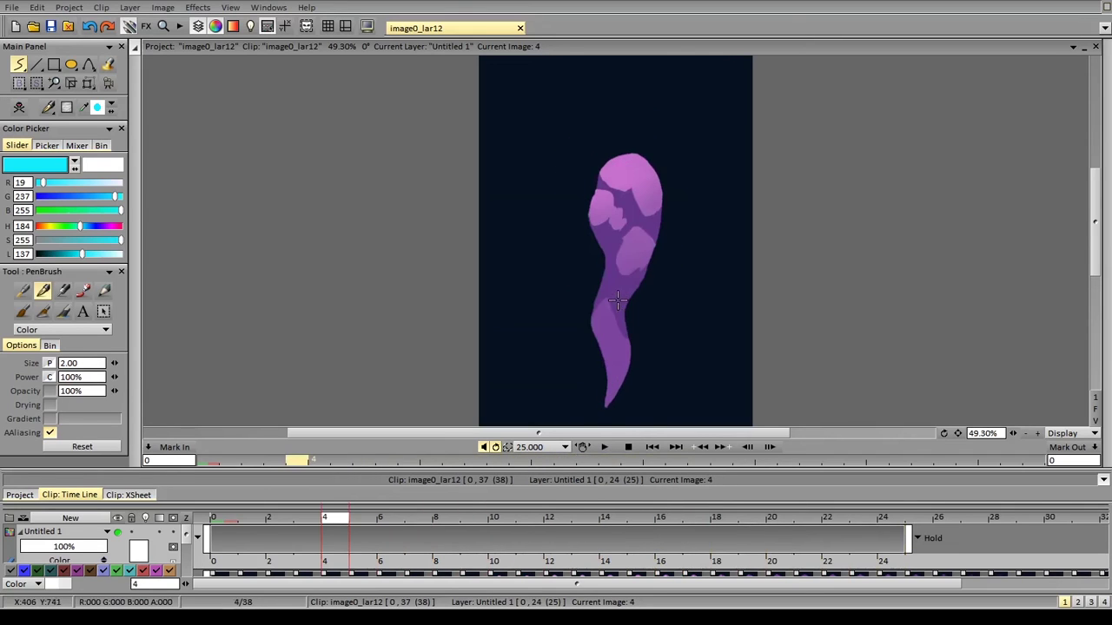
{"action": "key", "text": "Right"}
{"action": "key", "text": "Left"}
{"action": "key", "text": "Left"}
{"action": "key", "text": "Left"}
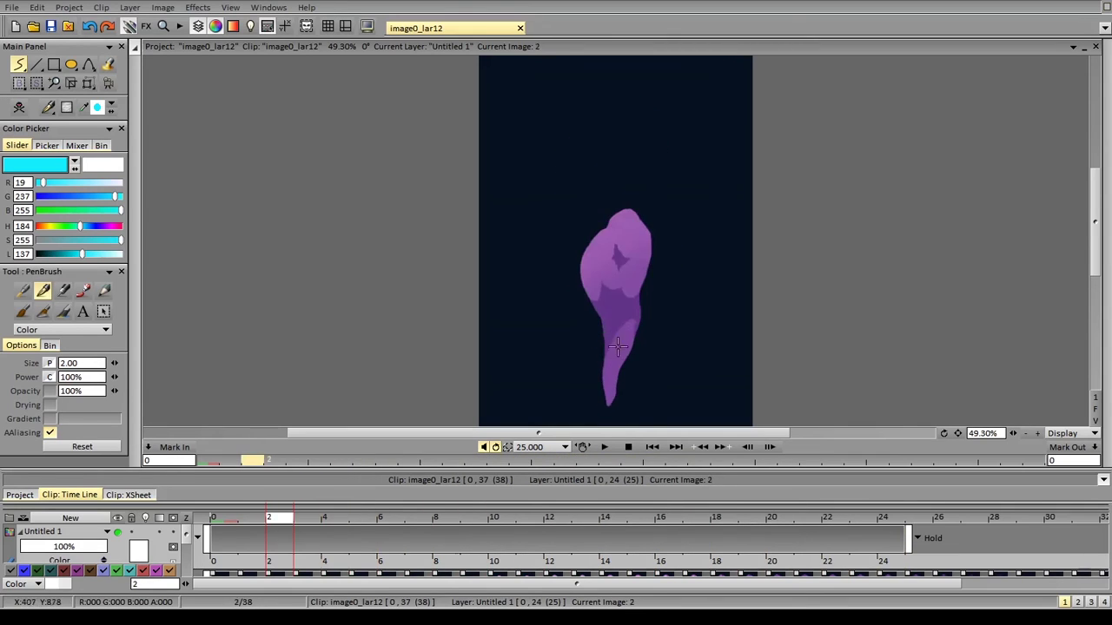
Circle the stem's left bend with cyan ovals on frames 3 and 4
{"action": "key", "text": "Right"}
{"action": "key", "text": "Right"}
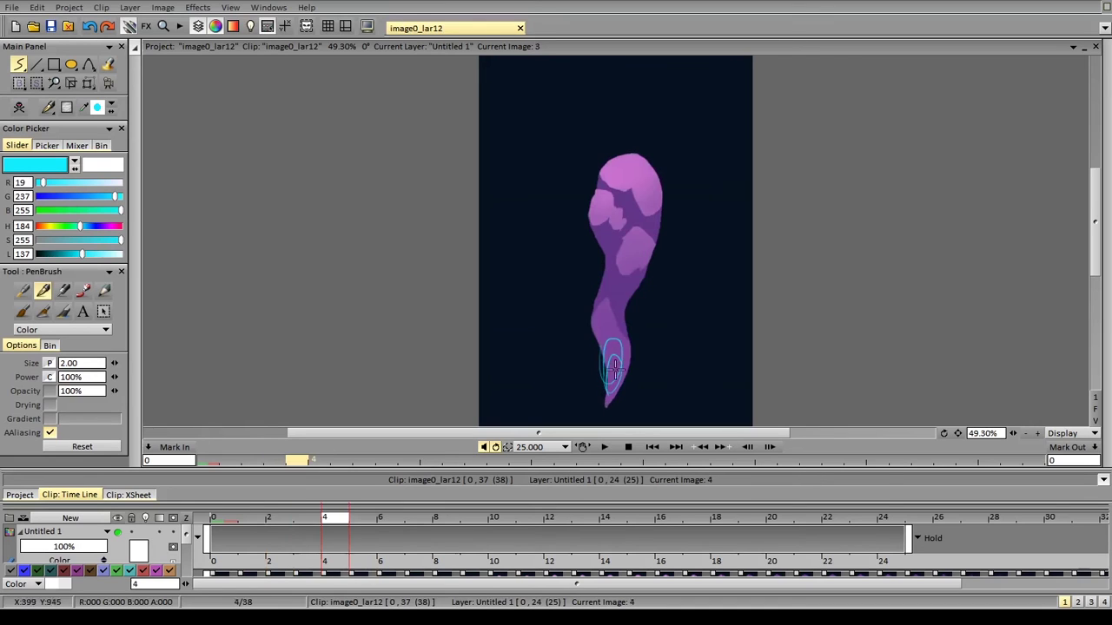
{"action": "left_click_drag", "start_coordinate": [592, 308], "coordinate": [612, 374]}
{"action": "key", "text": "Right"}
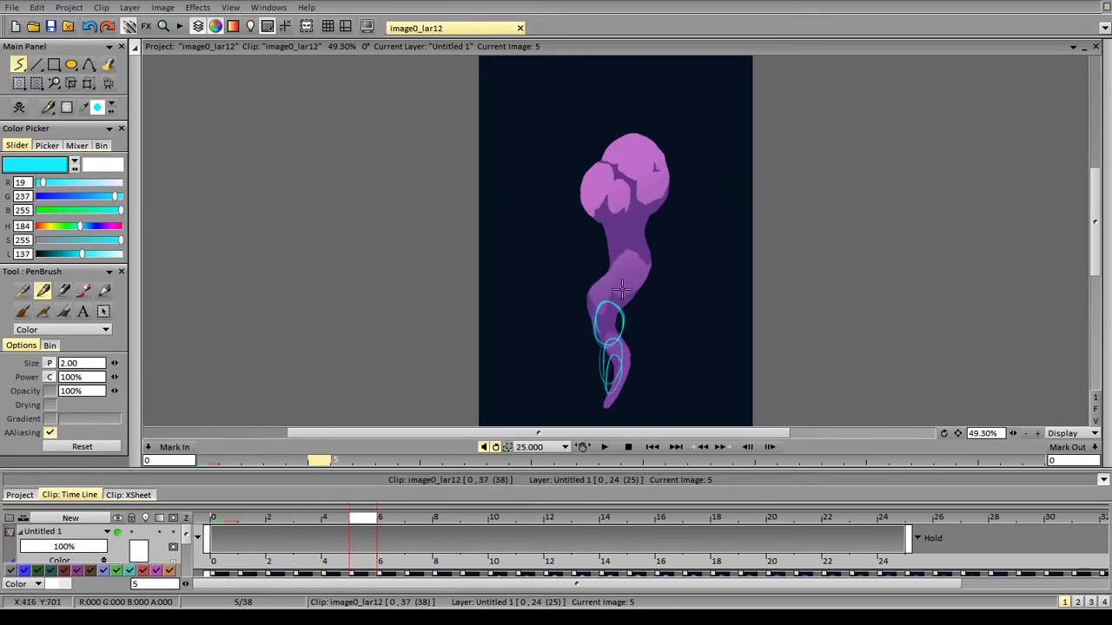
Continue circling the stem's left bend in cyan from frame 5 on, adding overlapping ovals along its path up to frame 20
{"action": "mouse_move", "coordinate": [593, 313]}
{"action": "left_mouse_down"}
{"action": "mouse_move", "coordinate": [605, 281]}
{"action": "mouse_move", "coordinate": [576, 291]}
{"action": "mouse_move", "coordinate": [586, 330]}
{"action": "mouse_move", "coordinate": [574, 289]}
{"action": "mouse_move", "coordinate": [564, 291]}
{"action": "mouse_move", "coordinate": [572, 325]}
{"action": "mouse_move", "coordinate": [573, 278]}
{"action": "mouse_move", "coordinate": [574, 311]}
{"action": "mouse_move", "coordinate": [556, 279]}
{"action": "left_mouse_up"}
{"action": "key", "text": "Right"}
{"action": "key", "text": "Right"}
{"action": "key", "text": "Right"}
{"action": "key", "text": "Right"}
{"action": "key", "text": "Right"}
{"action": "key", "text": "Right"}
{"action": "key", "text": "Right"}
{"action": "key", "text": "Right"}
{"action": "key", "text": "Right"}
{"action": "key", "text": "Right"}
{"action": "key", "text": "Right"}
{"action": "key", "text": "Right"}
{"action": "key", "text": "Right"}
{"action": "key", "text": "Right"}
{"action": "key", "text": "Right"}
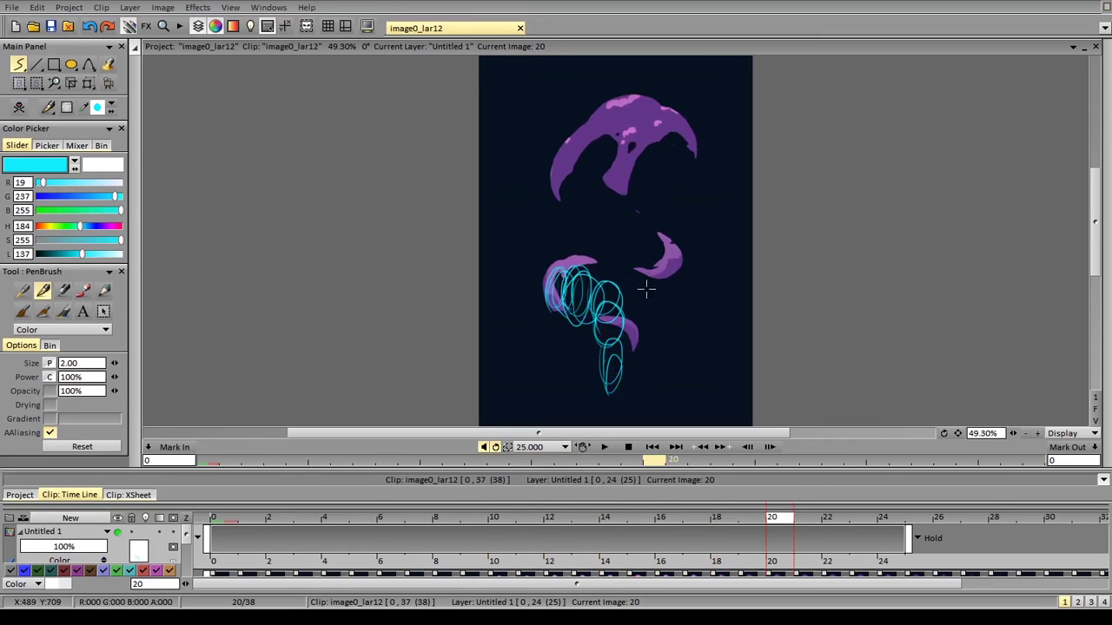
Draw a horizontal cyan line and an upward arrow beside the lower stem on frame 20, and clear all cyan marks
{"action": "mouse_move", "coordinate": [638, 285]}
{"action": "left_mouse_down"}
{"action": "mouse_move", "coordinate": [715, 281]}
{"action": "mouse_move", "coordinate": [709, 367]}
{"action": "left_mouse_up"}
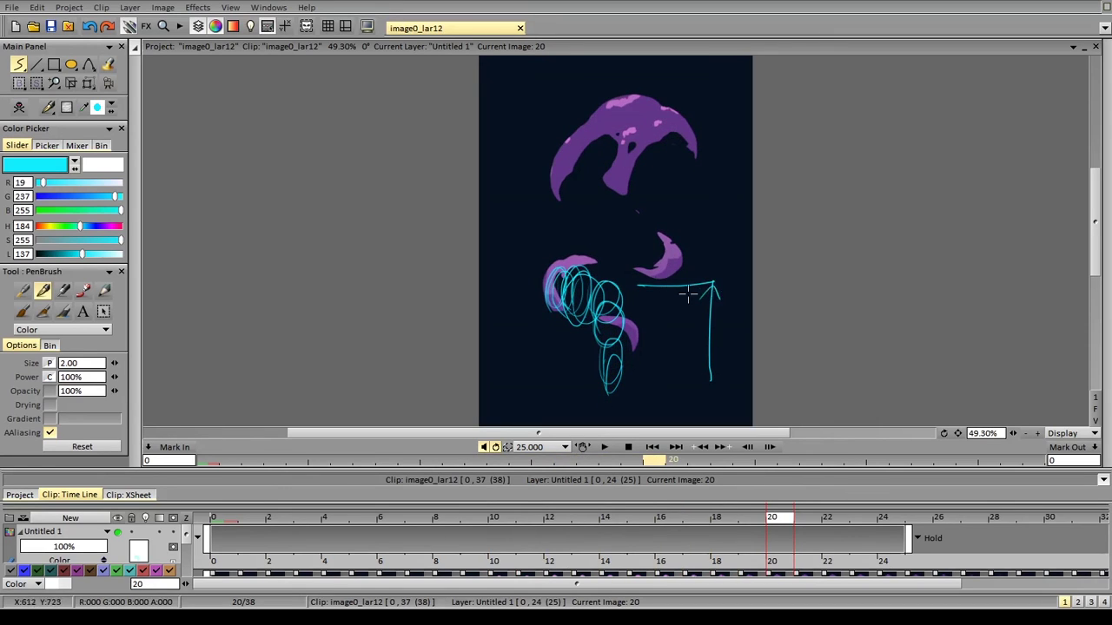
{"action": "left_click_drag", "start_coordinate": [655, 274], "coordinate": [669, 295]}
{"action": "key", "text": "Delete"}
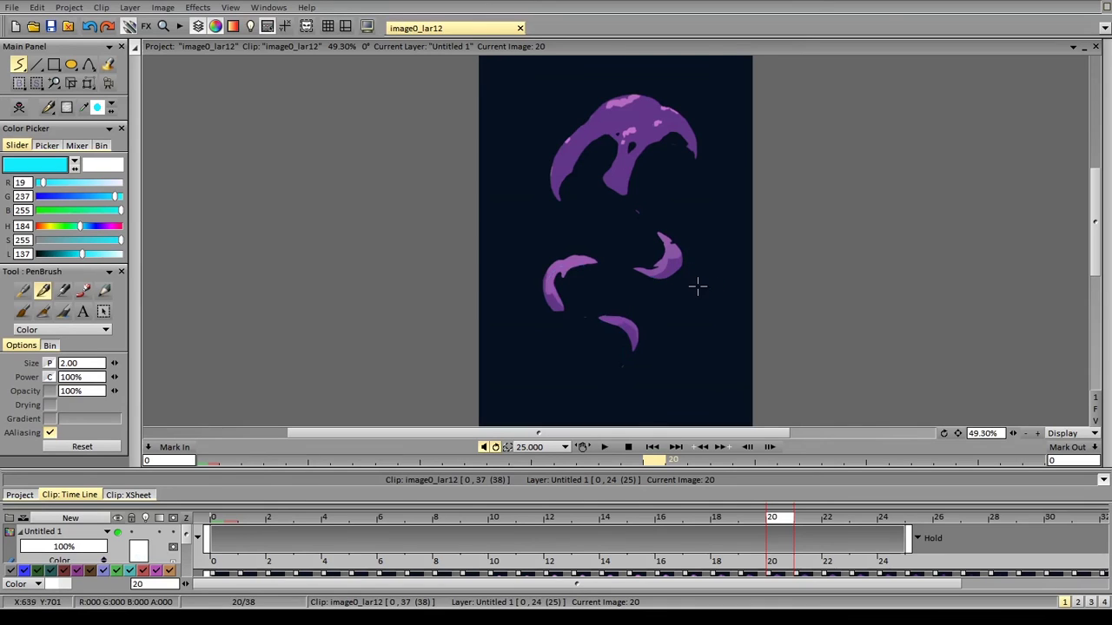
Go back to frame 4 and circle the stem's base tip and the lower right bend in cyan
{"action": "key", "text": "Left"}
{"action": "key", "text": "Left"}
{"action": "key", "text": "Left"}
{"action": "key", "text": "Left"}
{"action": "key", "text": "Left"}
{"action": "key", "text": "Left"}
{"action": "key", "text": "Left"}
{"action": "key", "text": "Left"}
{"action": "key", "text": "Left"}
{"action": "key", "text": "Left"}
{"action": "key", "text": "Left"}
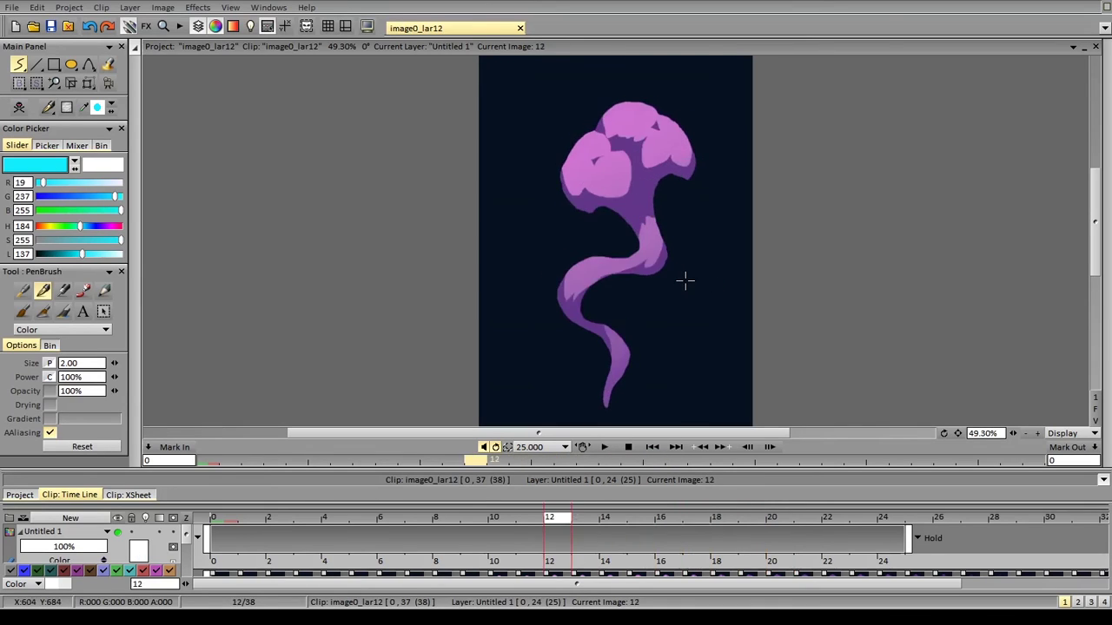
{"action": "key", "text": "Left"}
{"action": "key", "text": "Left"}
{"action": "key", "text": "Left"}
{"action": "key", "text": "Left"}
{"action": "key", "text": "Left"}
{"action": "key", "text": "Left"}
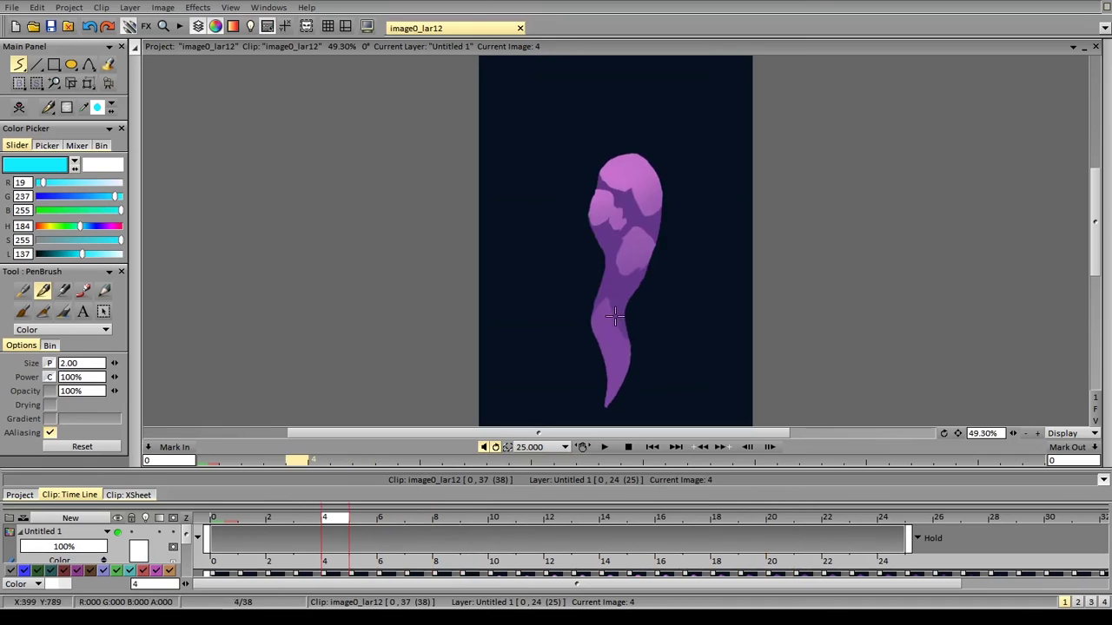
{"action": "mouse_move", "coordinate": [611, 402]}
{"action": "left_mouse_down"}
{"action": "mouse_move", "coordinate": [608, 356]}
{"action": "mouse_move", "coordinate": [618, 345]}
{"action": "left_mouse_up"}
{"action": "key", "text": "Right"}
{"action": "key", "text": "Right"}
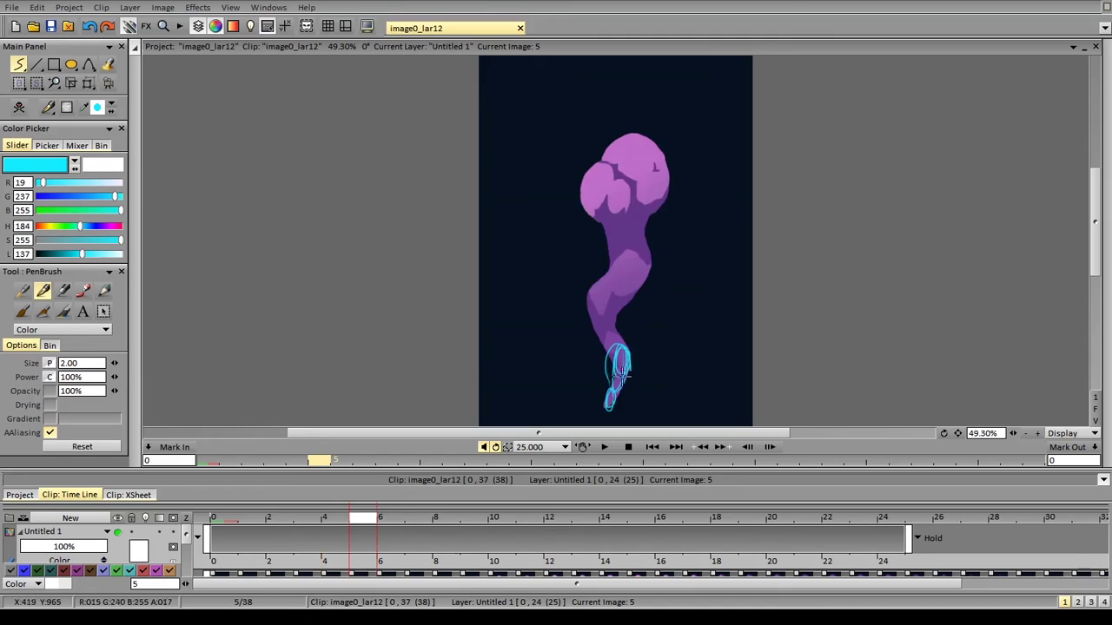
Add overlapping cyan ovals around the stem's lower right bend on the frames up to frame 14
{"action": "key", "text": "Right"}
{"action": "key", "text": "Right"}
{"action": "key", "text": "Right"}
{"action": "key", "text": "Right"}
{"action": "key", "text": "Right"}
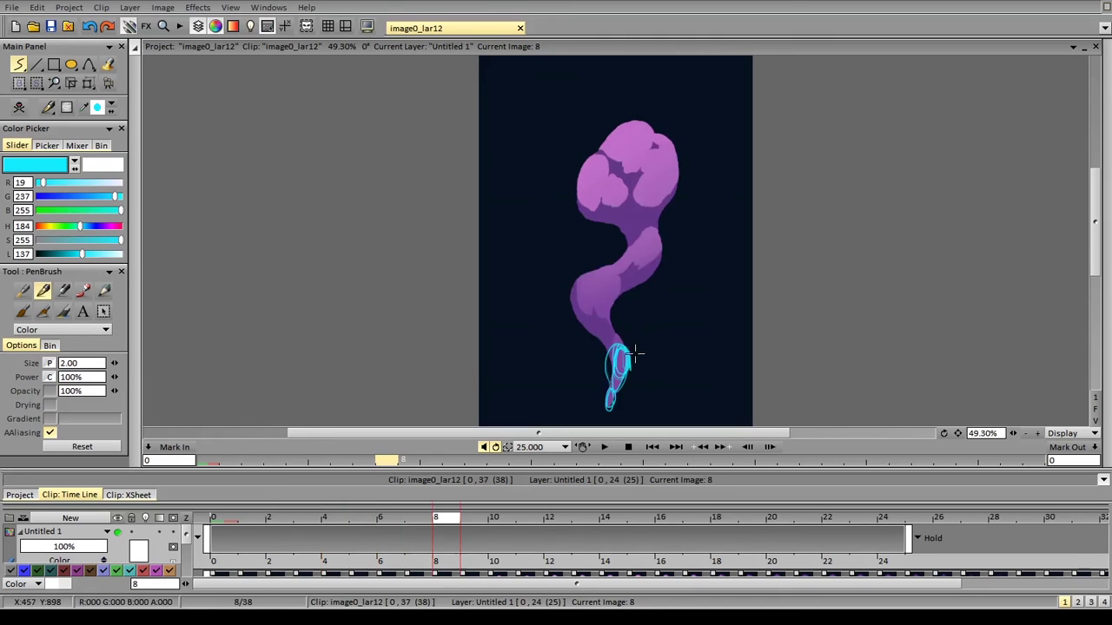
{"action": "key", "text": "Right"}
{"action": "key", "text": "Right"}
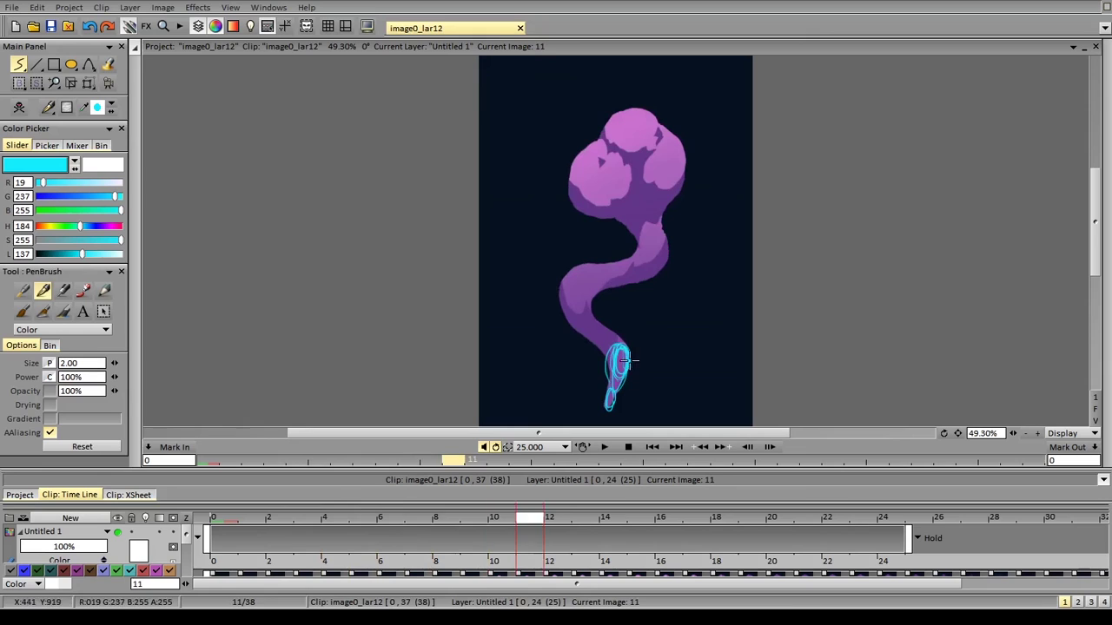
{"action": "key", "text": "Right"}
{"action": "key", "text": "Right"}
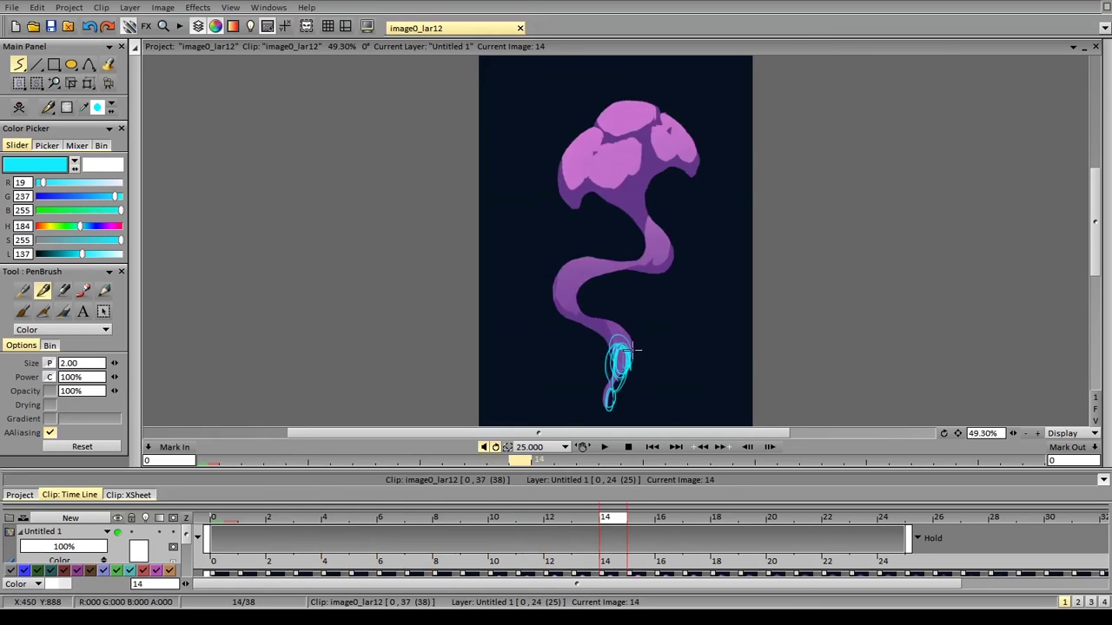
{"action": "key", "text": "Right"}
{"action": "key", "text": "Right"}
Examine the lower bend's movement against the cyan ovals, going back to the early frames and forward to frame 12
{"action": "key", "text": "Left"}
{"action": "key", "text": "Left"}
{"action": "key", "text": "Left"}
{"action": "key", "text": "Left"}
{"action": "key", "text": "Left"}
{"action": "key", "text": "Left"}
{"action": "key", "text": "Left"}
{"action": "key", "text": "Left"}
{"action": "key", "text": "Left"}
{"action": "key", "text": "Left"}
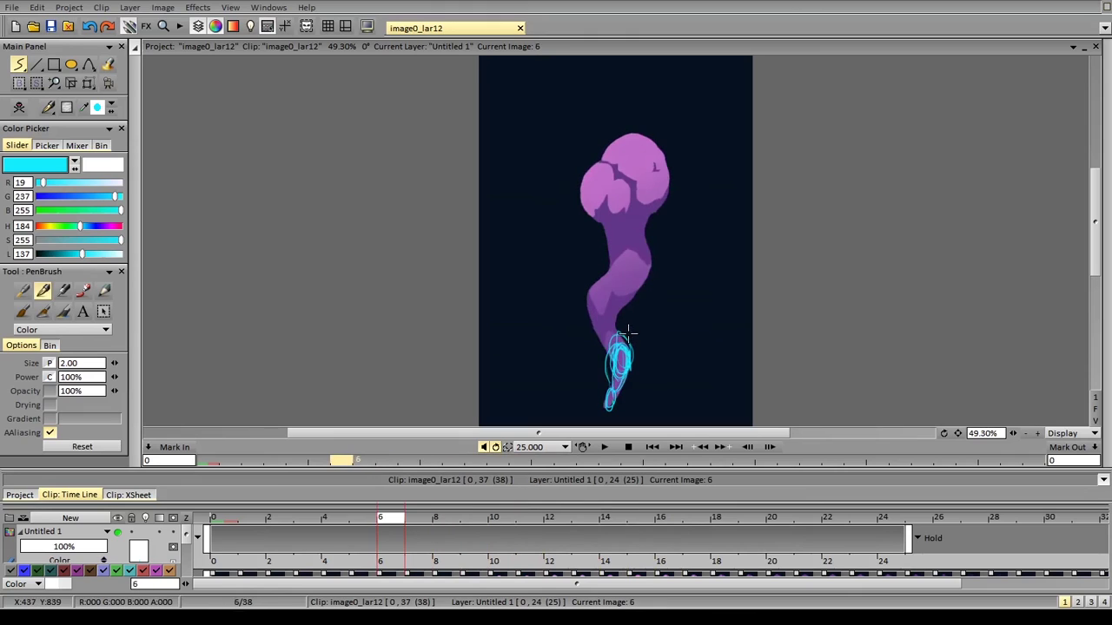
{"action": "key", "text": "Left"}
{"action": "key", "text": "Left"}
{"action": "key", "text": "Right"}
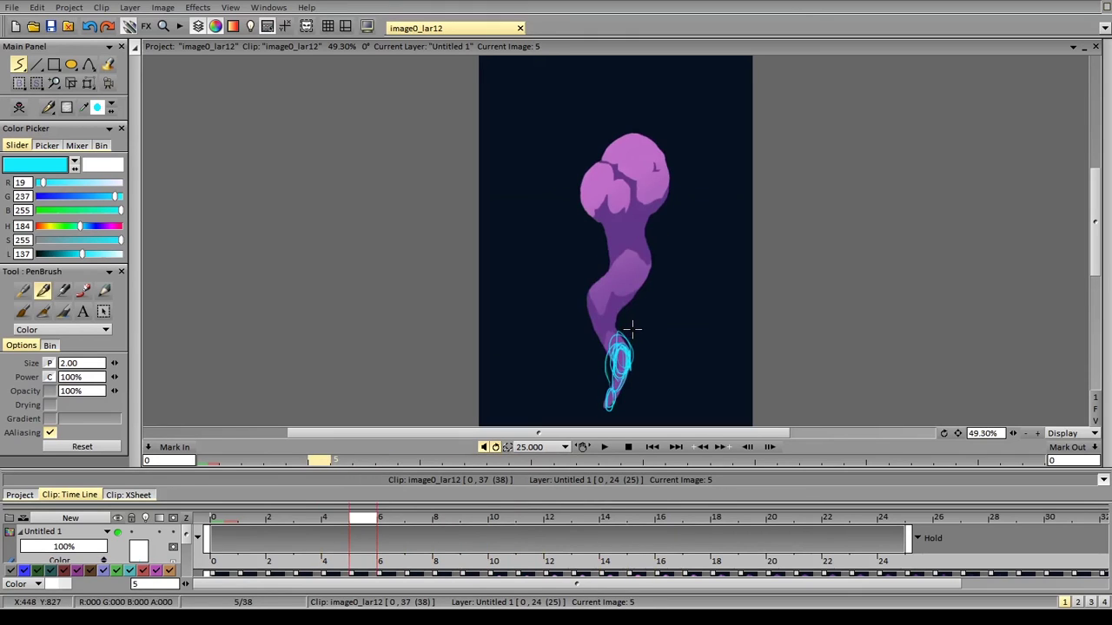
{"action": "key", "text": "Right"}
{"action": "key", "text": "Right"}
{"action": "key", "text": "Right"}
{"action": "key", "text": "Right"}
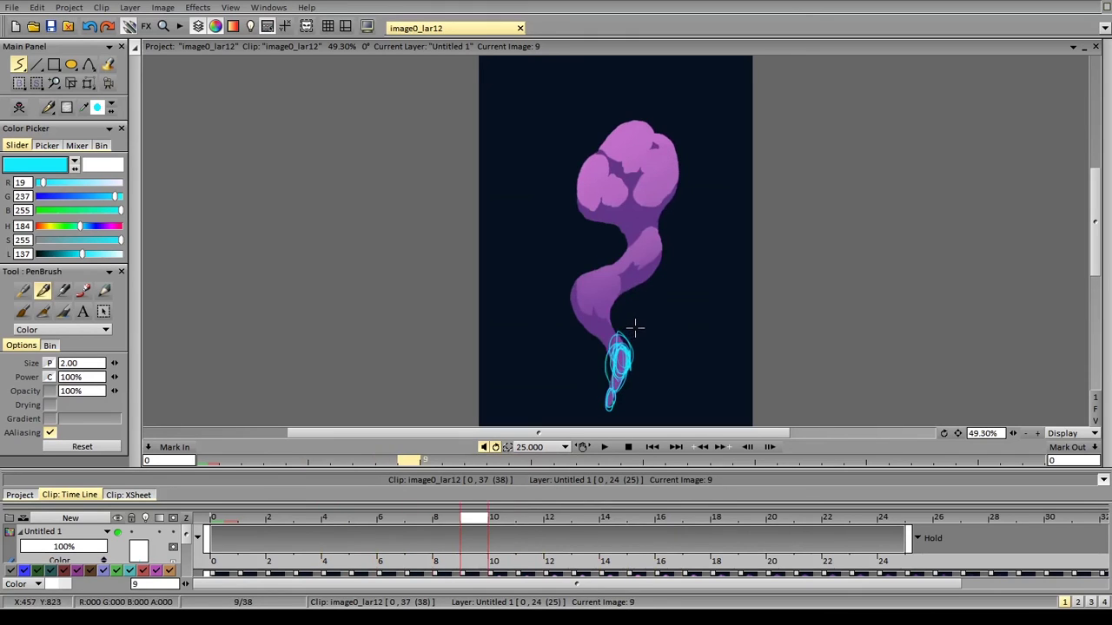
{"action": "key", "text": "Right"}
{"action": "key", "text": "Right"}
{"action": "key", "text": "Right"}
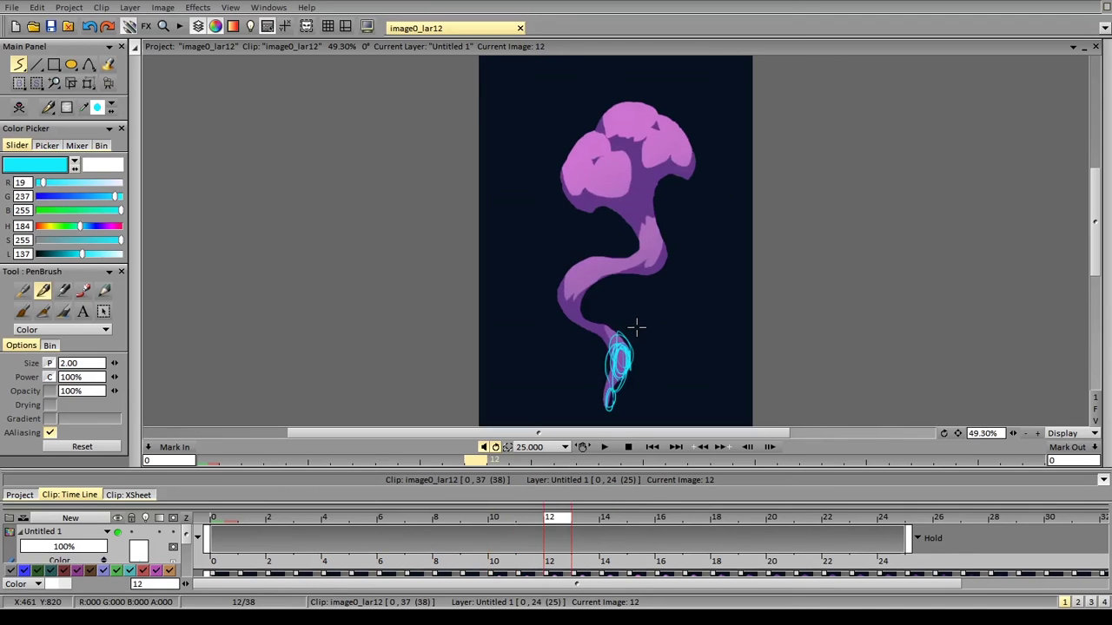
Clear the cyan ovals around the lower stem and continue forward through the frames
{"action": "key", "text": "Right"}
{"action": "key", "text": "Right"}
{"action": "key", "text": "Right"}
{"action": "key", "text": "Right"}
{"action": "key", "text": "Right"}
{"action": "key", "text": "Right"}
{"action": "key", "text": "Right"}
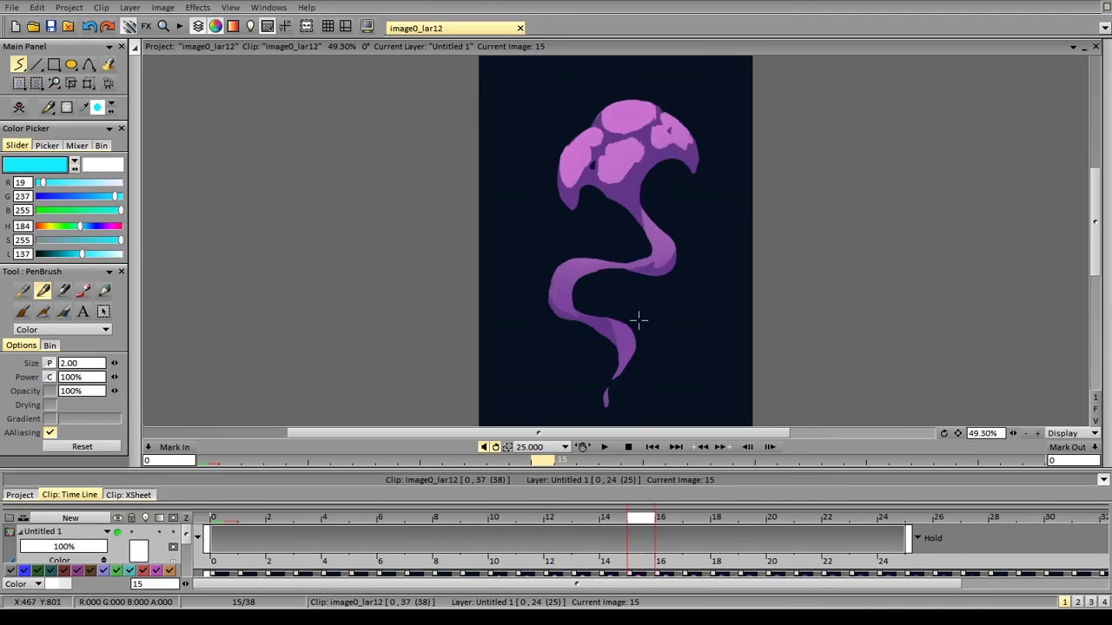
Examine the dissolving smoke up to frame 24, and preview the animation in playback
{"action": "key", "text": "Right"}
{"action": "key", "text": "Right"}
{"action": "key", "text": "Right"}
{"action": "key", "text": "Right"}
{"action": "key", "text": "Right"}
{"action": "key", "text": "Right"}
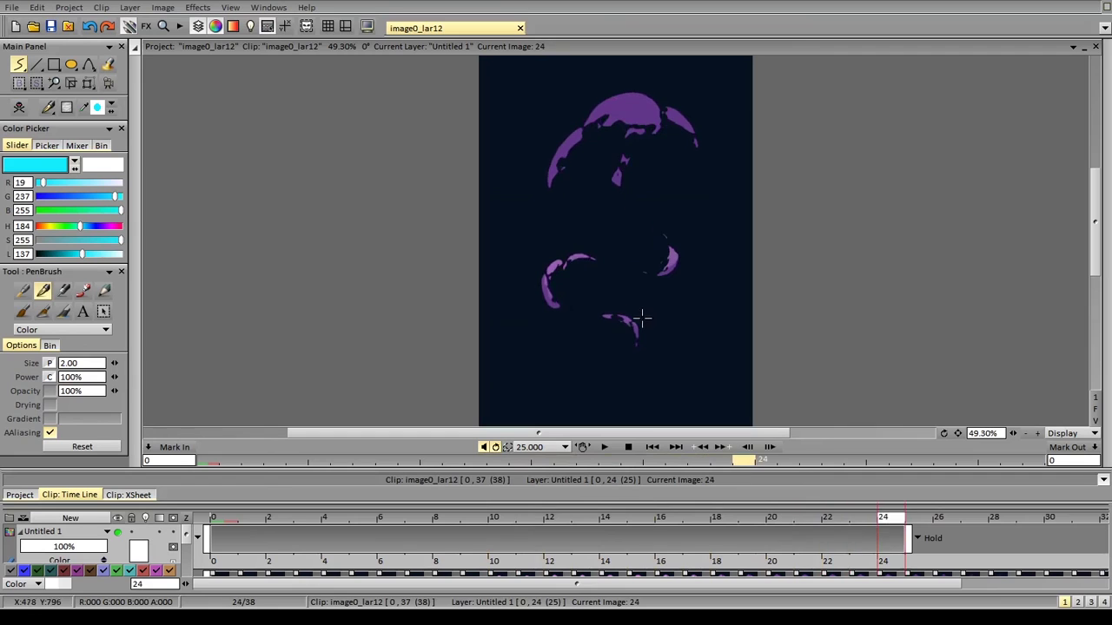
{"action": "left_click", "coordinate": [606, 446]}
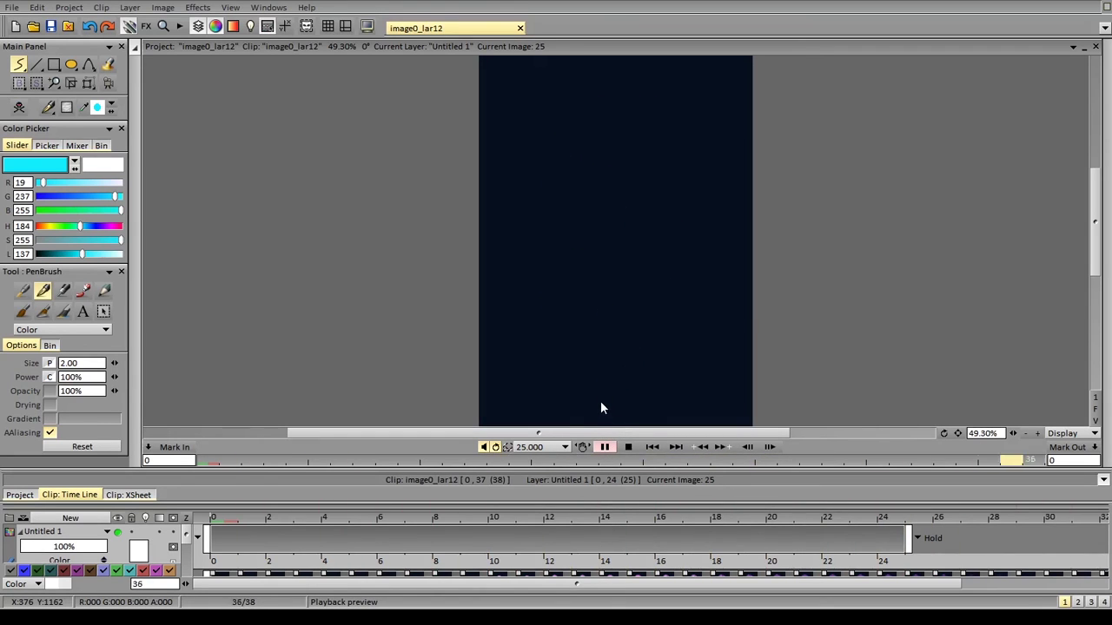
{"action": "left_click", "coordinate": [605, 446]}
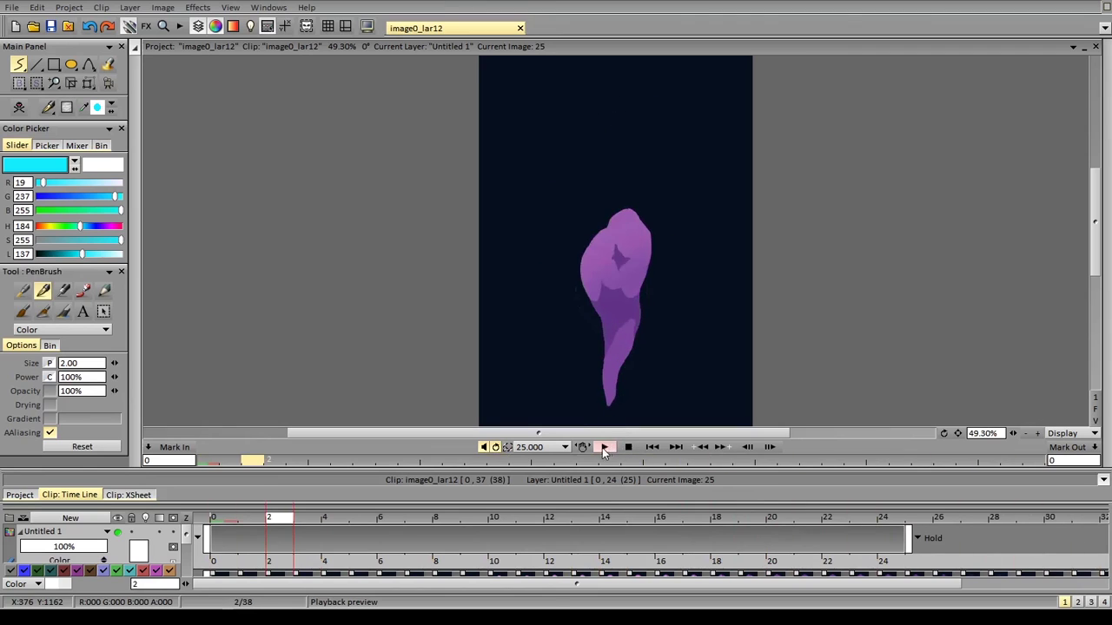
Try circling the stem's middle with cyan ovals, starting on frame 2 and continuing to frame 4
{"action": "key", "text": "Right"}
{"action": "key", "text": "Left"}
{"action": "key", "text": "Left"}
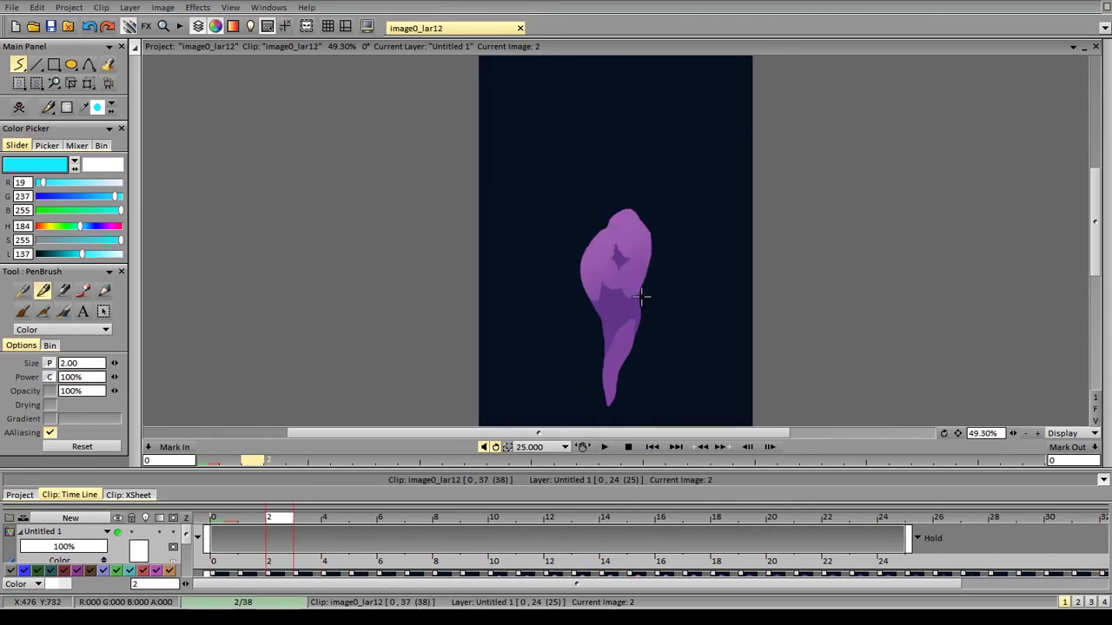
{"action": "left_click_drag", "start_coordinate": [623, 351], "coordinate": [637, 304]}
{"action": "key", "text": "Right"}
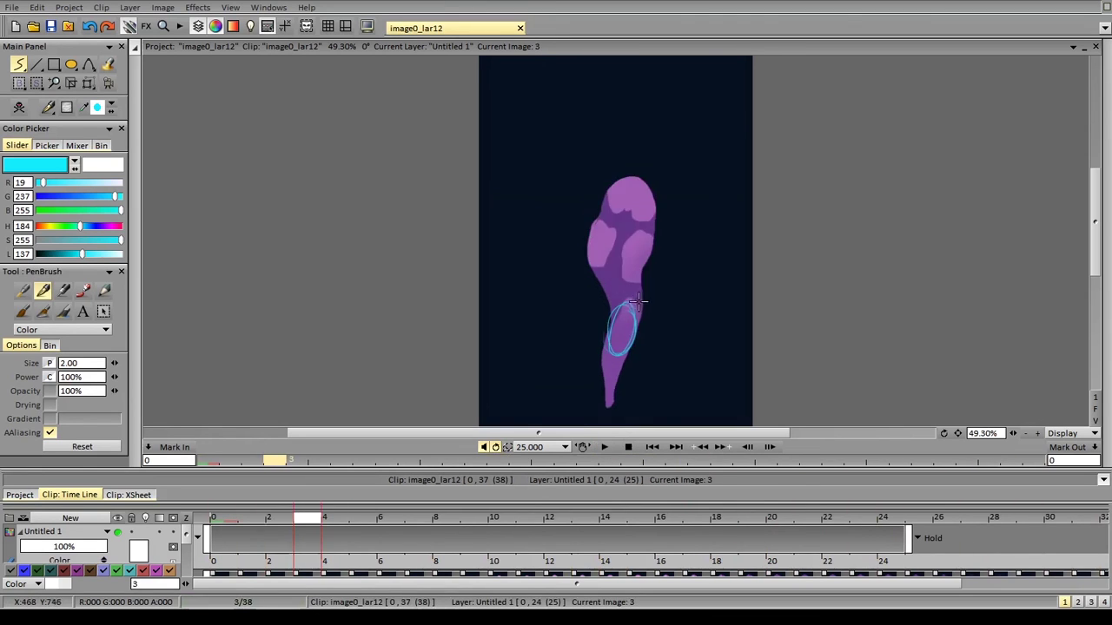
{"action": "left_click_drag", "start_coordinate": [624, 343], "coordinate": [632, 315]}
{"action": "key", "text": "Right"}
{"action": "key", "text": "Left"}
{"action": "key", "text": "Right"}
{"action": "key", "text": "Right"}
{"action": "key", "text": "Left"}
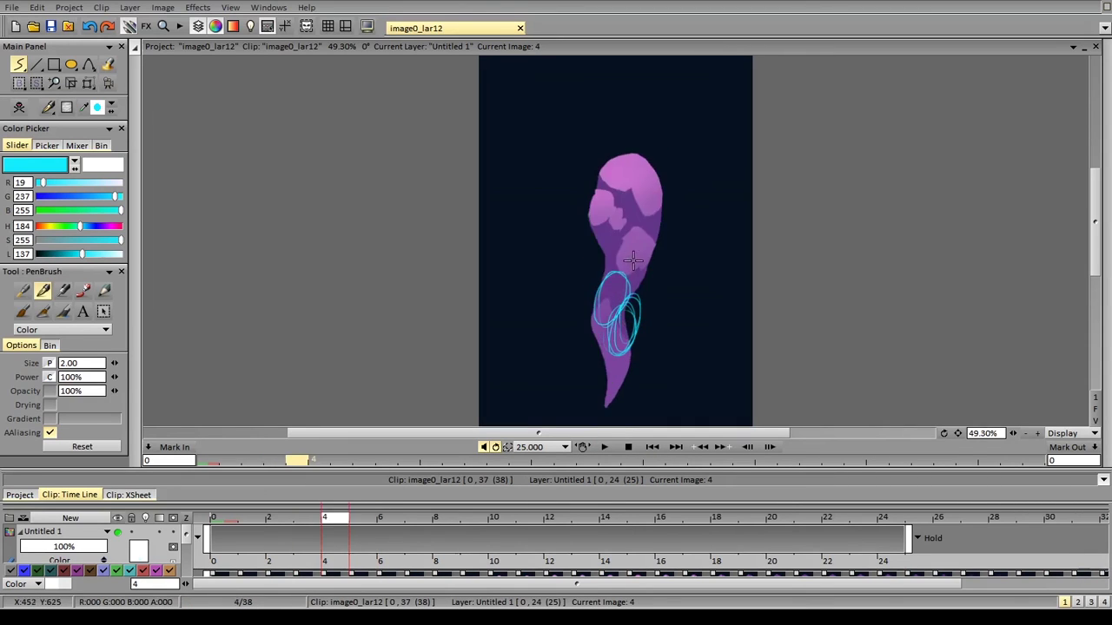
Compare the cyan ovals with the stem up to frame 6 and clear them
{"action": "key", "text": "Right"}
{"action": "key", "text": "Right"}
{"action": "key", "text": "Right"}
{"action": "key", "text": "Left"}
{"action": "key", "text": "Left"}
{"action": "key", "text": "Left"}
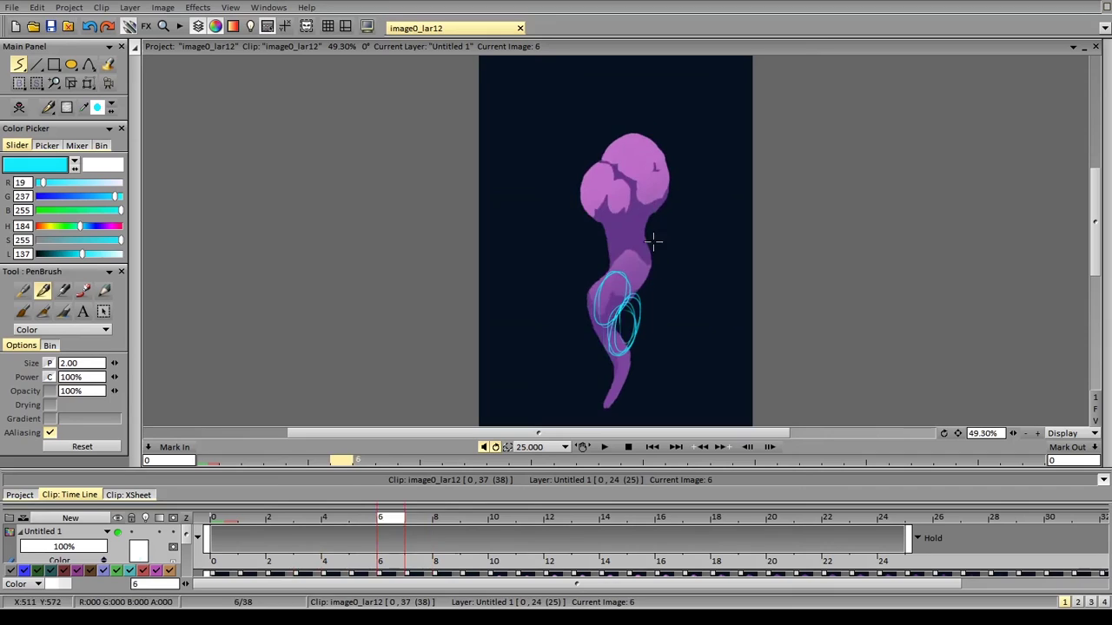
{"action": "key", "text": "BackSpace"}
Draw new cyan ovals over the upper and middle stem around frames 3 and 4 to start tracking the right bend
{"action": "key", "text": "Left"}
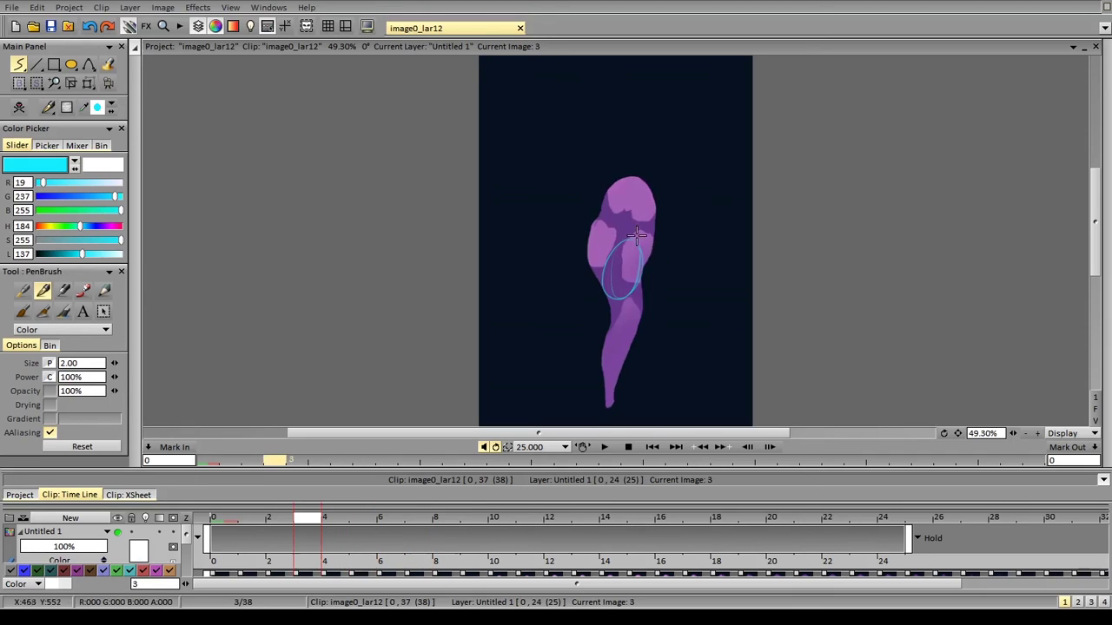
{"action": "key", "text": "Right"}
{"action": "key", "text": "Left"}
{"action": "key", "text": "Right"}
{"action": "key", "text": "Right"}
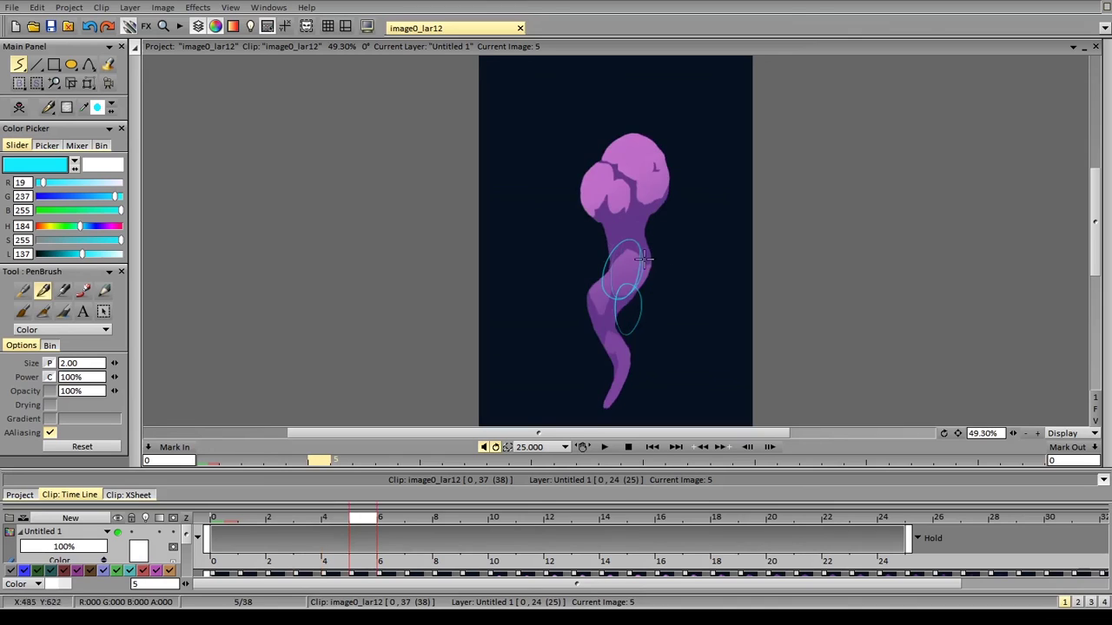
Circle the stem's upper right bend in cyan on frames 5 to 7
{"action": "key", "text": "Left"}
{"action": "key", "text": "Right"}
{"action": "left_click_drag", "start_coordinate": [627, 261], "coordinate": [620, 297]}
{"action": "key", "text": "Right"}
{"action": "key", "text": "Right"}
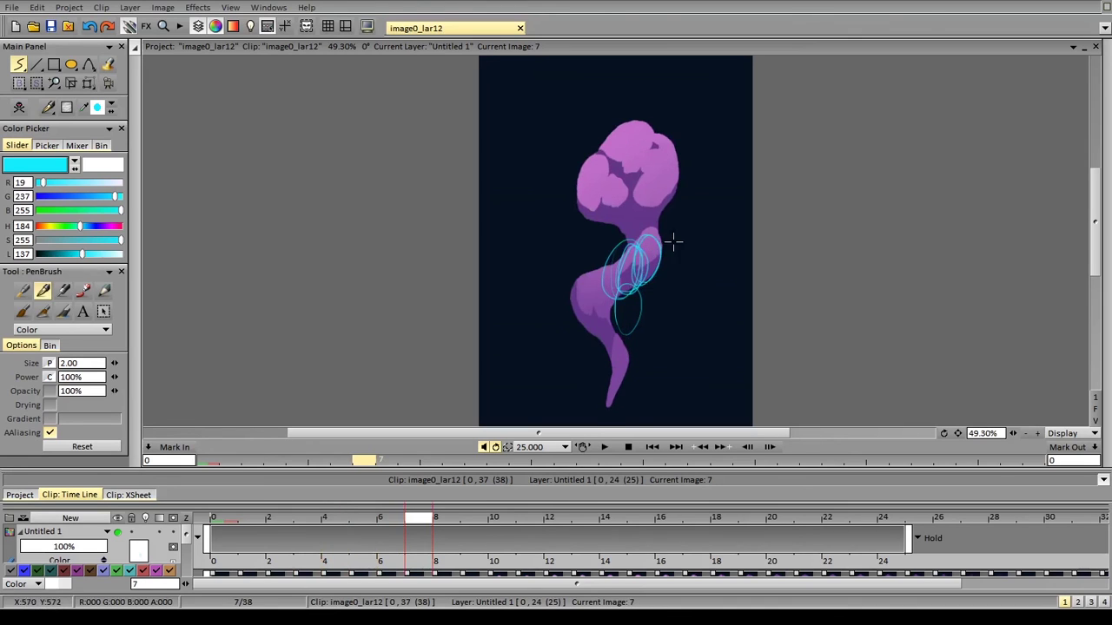
Add more overlapping cyan ovals on the upper right bend, following it from frame 8 to frame 15
{"action": "key", "text": "Right"}
{"action": "key", "text": "Right"}
{"action": "key", "text": "Right"}
{"action": "key", "text": "Right"}
{"action": "key", "text": "Right"}
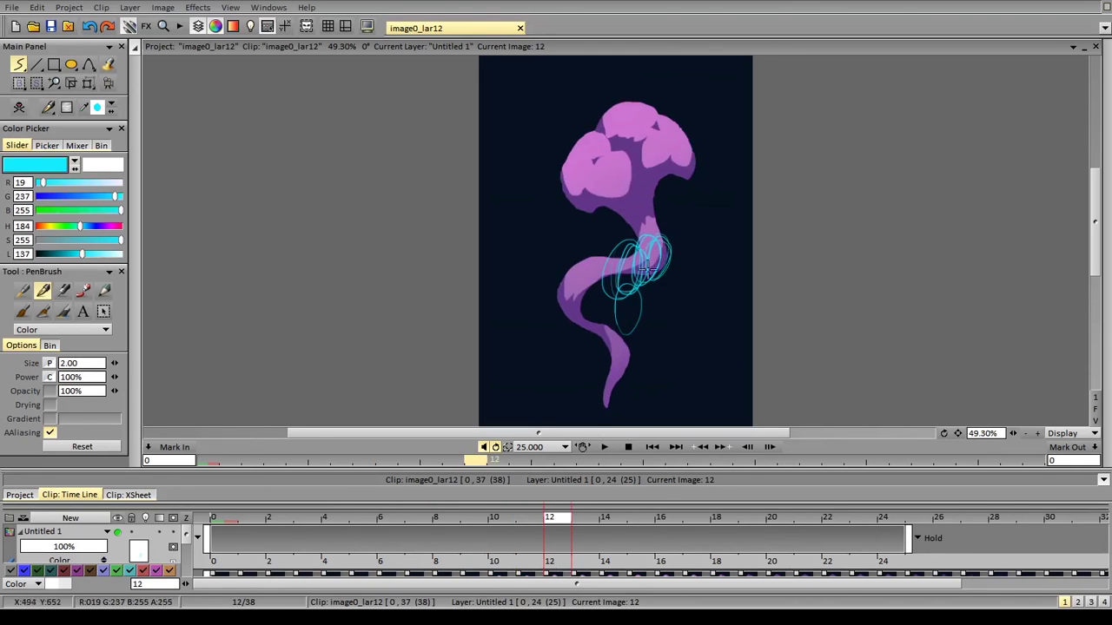
{"action": "key", "text": "Right"}
{"action": "key", "text": "Right"}
{"action": "key", "text": "Right"}
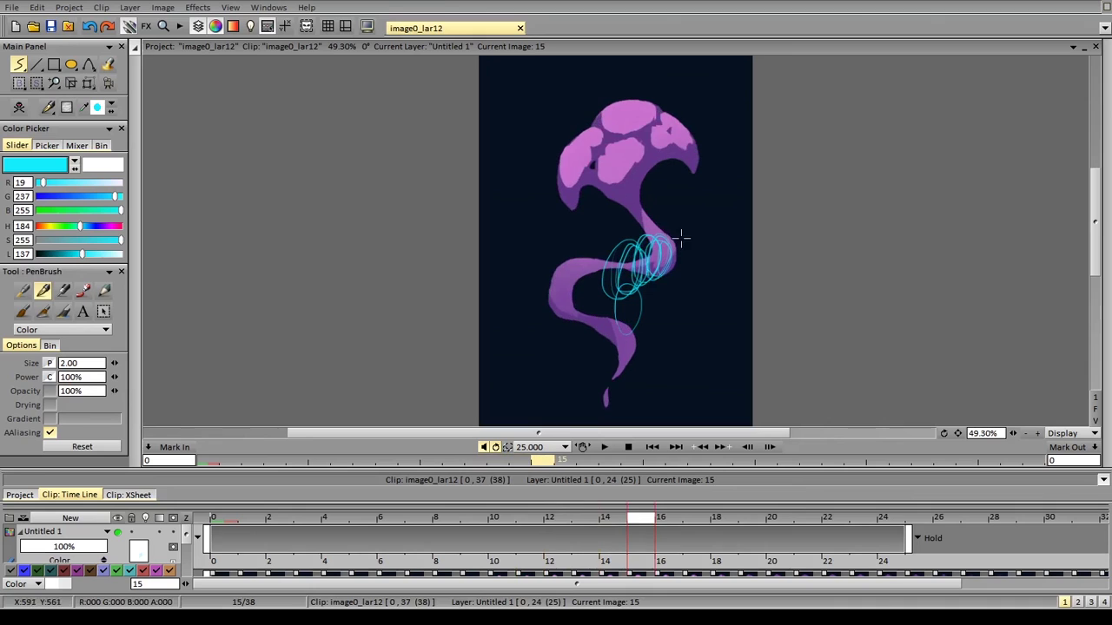
Step back from frame 17 towards frame 4 to compare the cyan ovals with the movement of the stem's right bend
{"action": "key", "text": "Right"}
{"action": "key", "text": "Right"}
{"action": "key", "text": "Left"}
{"action": "key", "text": "Left"}
{"action": "key", "text": "Left"}
{"action": "key", "text": "Left"}
{"action": "key", "text": "Left"}
{"action": "key", "text": "Left"}
{"action": "key", "text": "Left"}
{"action": "key", "text": "Left"}
{"action": "key", "text": "Left"}
{"action": "key", "text": "Left"}
{"action": "key", "text": "Left"}
{"action": "key", "text": "Left"}
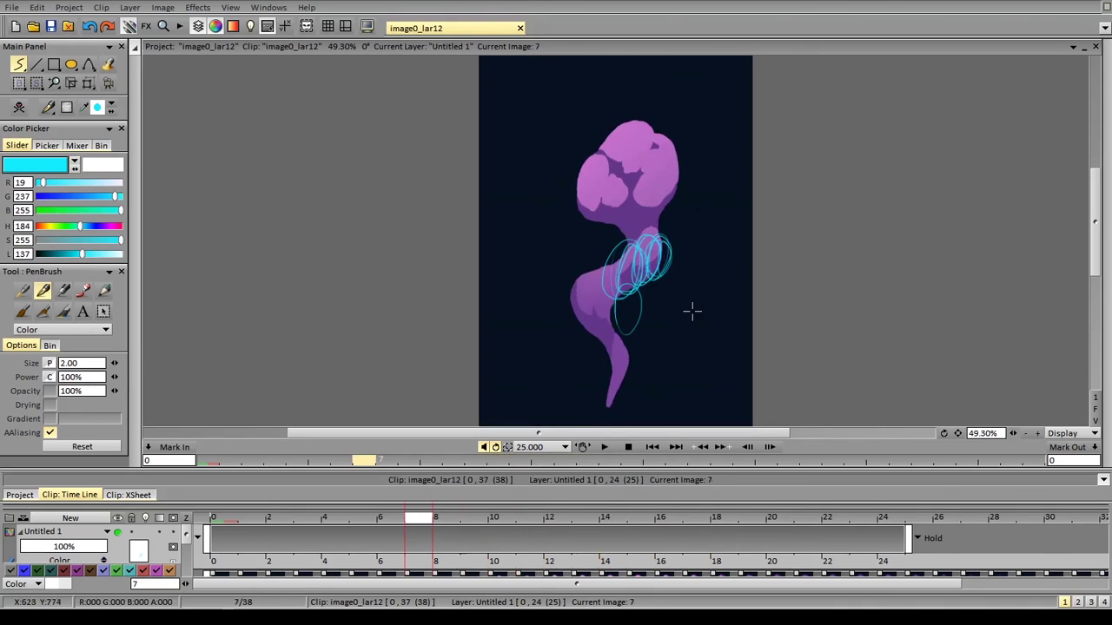
{"action": "key", "text": "Left"}
Sketch two cyan arrow paths beside the stem on frame 4, each running up, across and curving downward
{"action": "left_click_drag", "start_coordinate": [689, 265], "coordinate": [695, 268]}
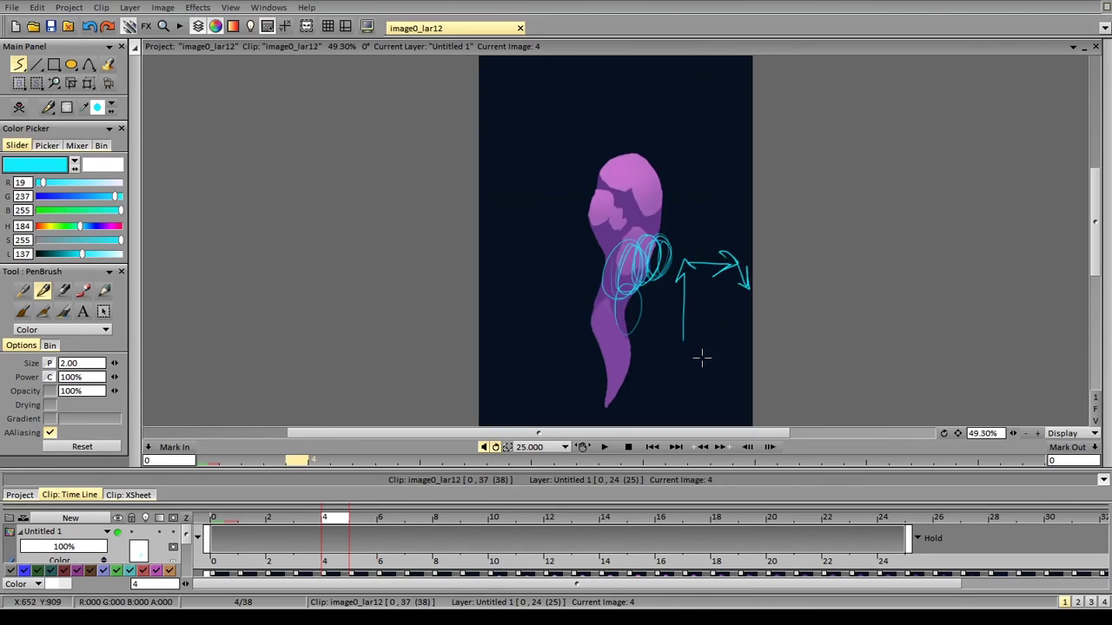
{"action": "left_click_drag", "start_coordinate": [677, 406], "coordinate": [682, 365]}
{"action": "left_click_drag", "start_coordinate": [732, 336], "coordinate": [745, 355]}
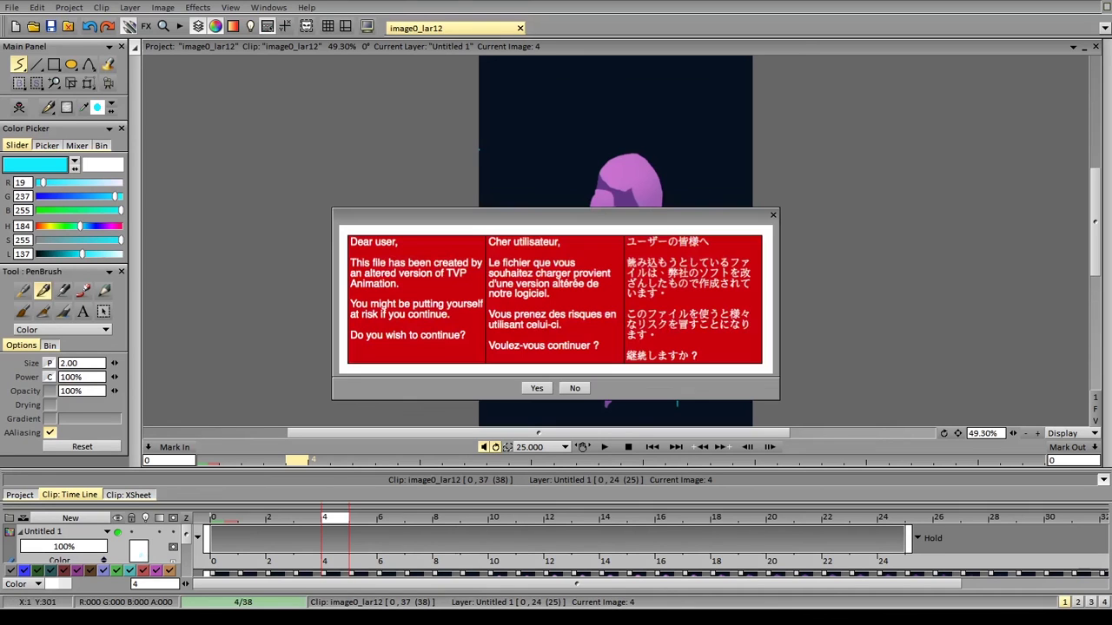
Accept the altered-file warning to open the Smoke project, check image0_lar12 and return to the Smoke project
{"action": "key", "text": "Return"}
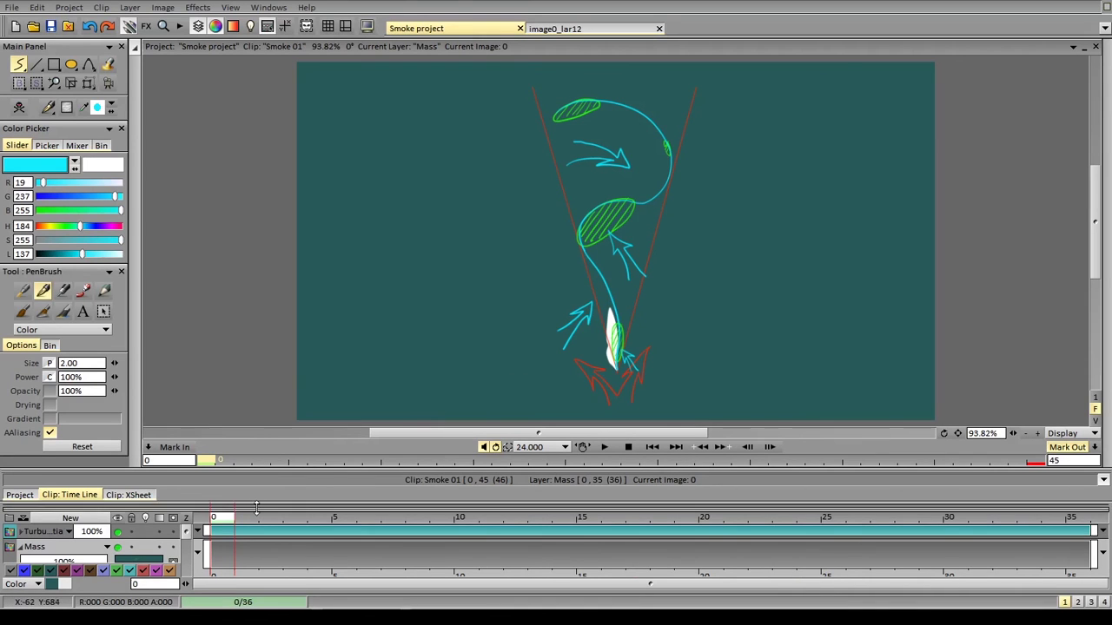
{"action": "left_click", "coordinate": [569, 30]}
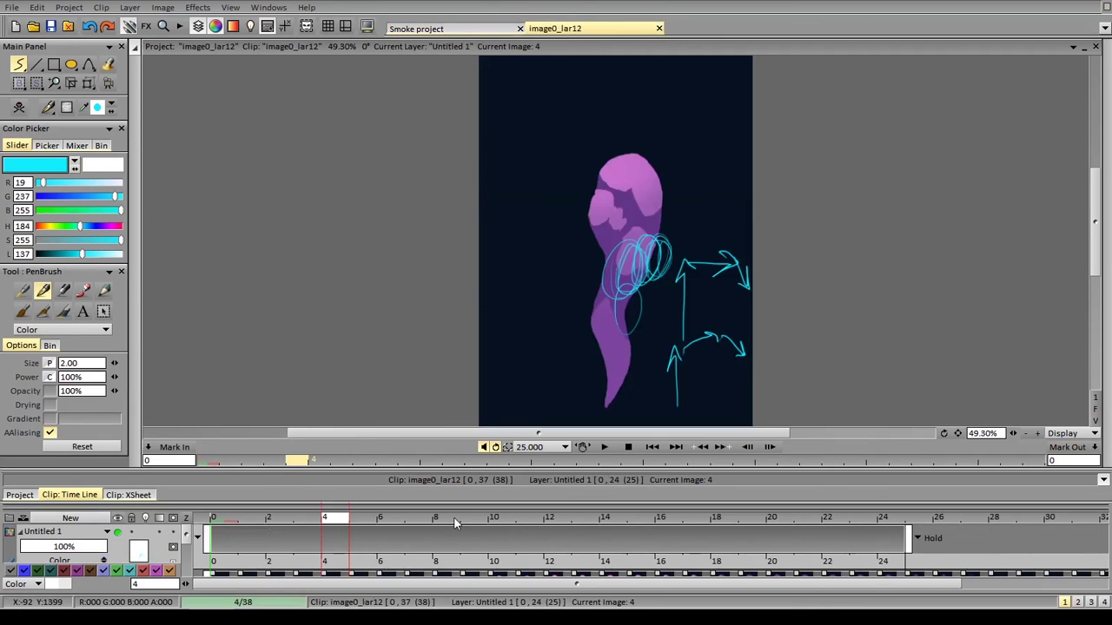
{"action": "left_click", "coordinate": [431, 27]}
Hide the green mass, cyan flow and red direction-line overlays so only the white smoke silhouette shows
{"action": "mouse_move", "coordinate": [382, 519]}
{"action": "left_mouse_down"}
{"action": "mouse_move", "coordinate": [651, 519]}
{"action": "mouse_move", "coordinate": [213, 519]}
{"action": "mouse_move", "coordinate": [186, 531]}
{"action": "left_mouse_up"}
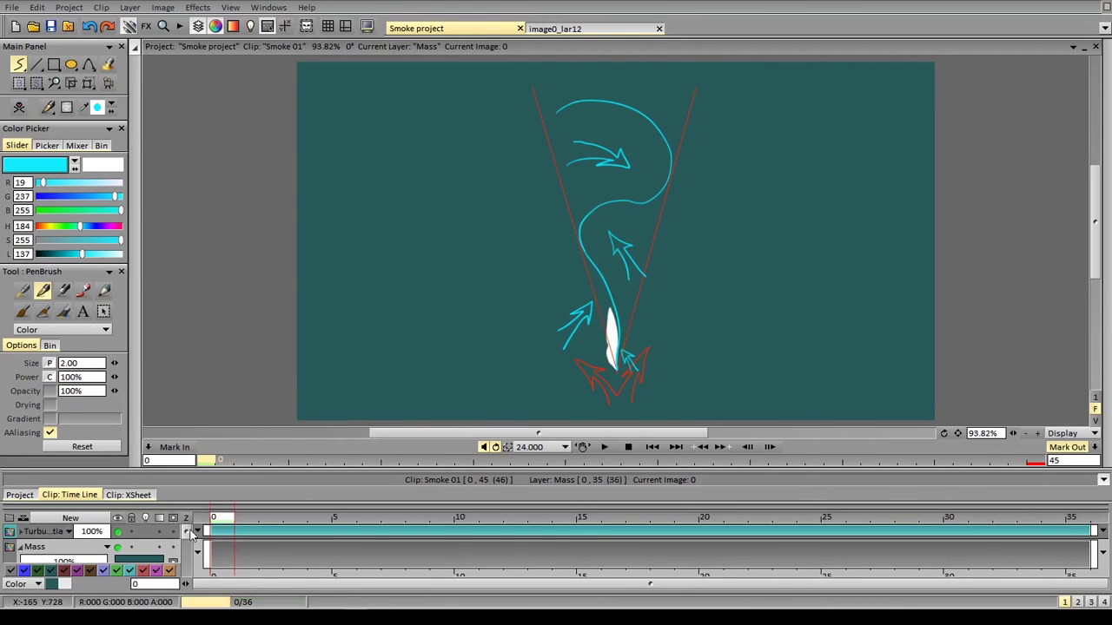
{"action": "left_click", "coordinate": [118, 532]}
{"action": "left_click", "coordinate": [118, 548]}
{"action": "scroll", "coordinate": [122, 552], "scroll_direction": "down", "scroll_amount": 2}
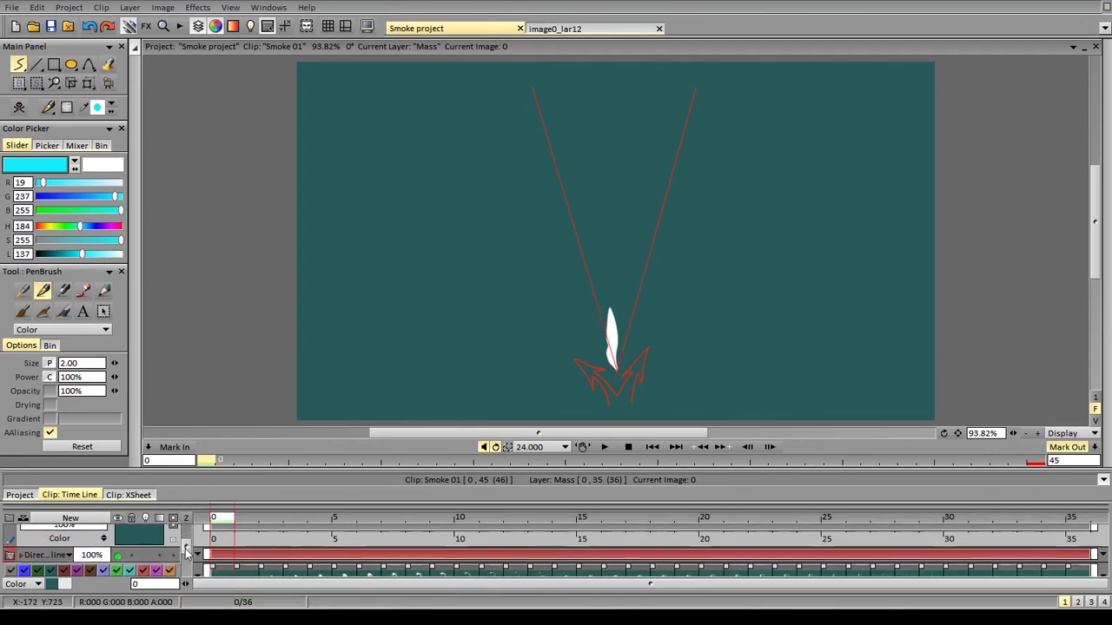
{"action": "left_click", "coordinate": [117, 560]}
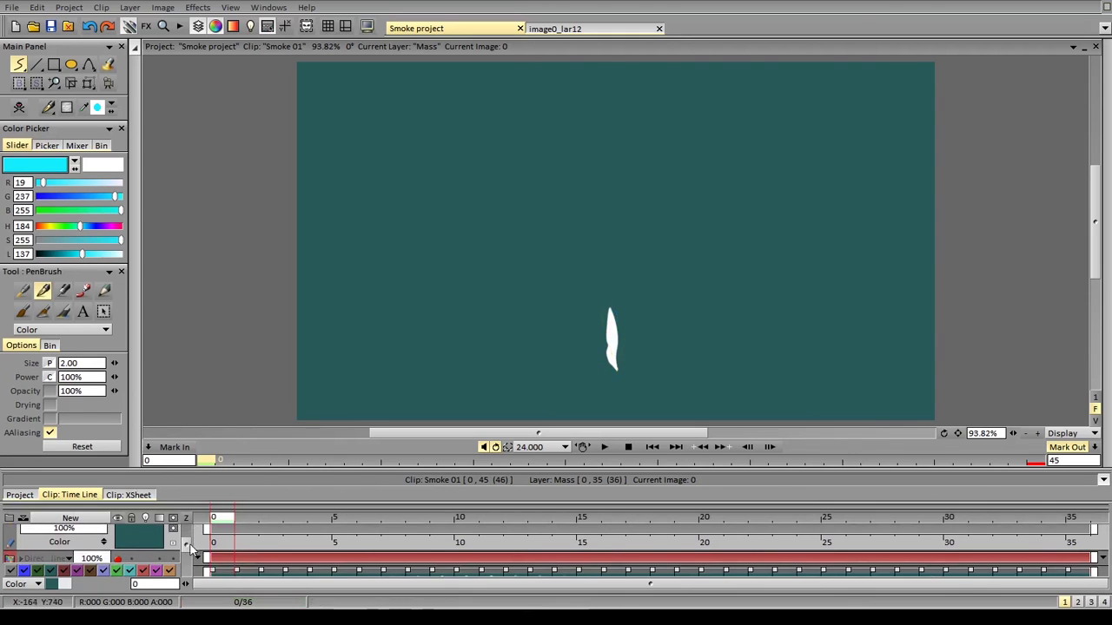
Add a new drawing layer at frame 0 and set it to Hold after its last image
{"action": "scroll", "coordinate": [233, 542], "scroll_direction": "up", "scroll_amount": 2}
{"action": "key", "text": "ctrl+shift+n"}
{"action": "left_click", "coordinate": [246, 546]}
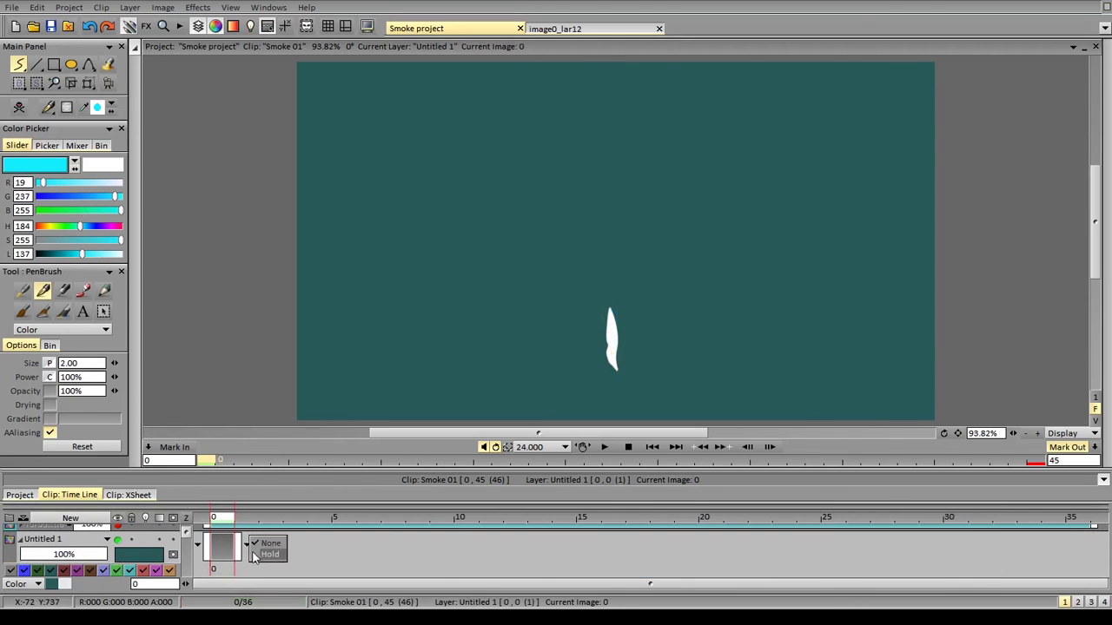
{"action": "left_click", "coordinate": [256, 558]}
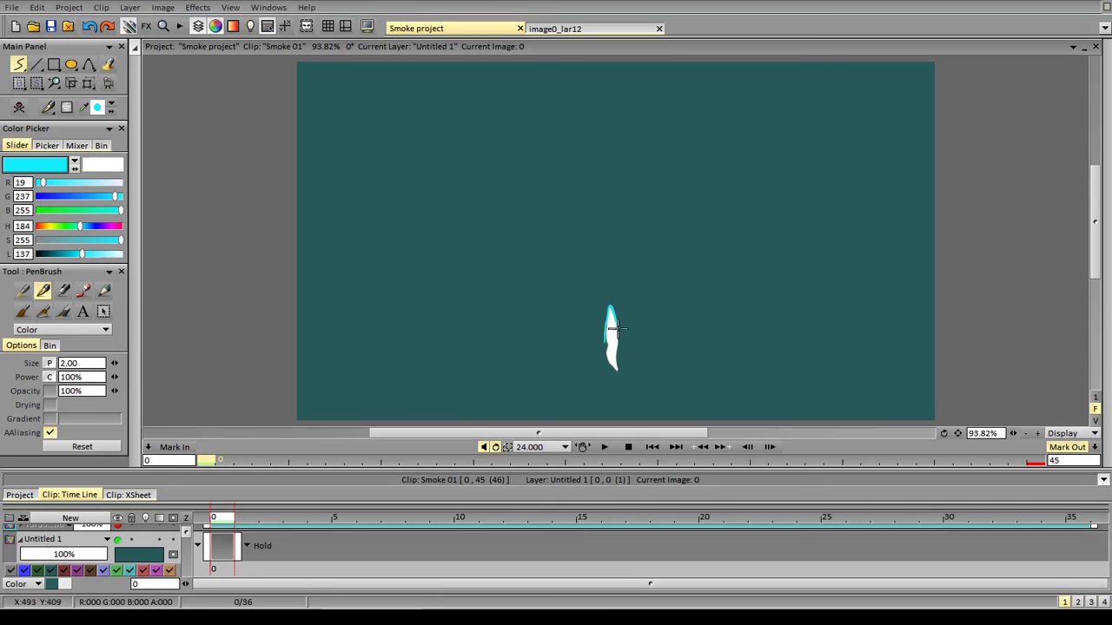
Trace the top of the white smoke's head with a cyan arc on successive frames from 0 to 6
{"action": "key", "text": "Right"}
{"action": "mouse_move", "coordinate": [581, 287]}
{"action": "left_mouse_down"}
{"action": "mouse_move", "coordinate": [574, 260]}
{"action": "mouse_move", "coordinate": [594, 228]}
{"action": "mouse_move", "coordinate": [616, 248]}
{"action": "mouse_move", "coordinate": [628, 293]}
{"action": "left_mouse_up"}
{"action": "key", "text": "Right"}
{"action": "mouse_move", "coordinate": [570, 231]}
{"action": "left_mouse_down"}
{"action": "mouse_move", "coordinate": [584, 185]}
{"action": "mouse_move", "coordinate": [611, 212]}
{"action": "mouse_move", "coordinate": [566, 198]}
{"action": "mouse_move", "coordinate": [582, 172]}
{"action": "mouse_move", "coordinate": [606, 180]}
{"action": "mouse_move", "coordinate": [631, 219]}
{"action": "left_mouse_up"}
{"action": "key", "text": "Right"}
{"action": "key", "text": "Right"}
{"action": "mouse_move", "coordinate": [560, 200]}
{"action": "left_mouse_down"}
{"action": "mouse_move", "coordinate": [582, 162]}
{"action": "mouse_move", "coordinate": [606, 164]}
{"action": "mouse_move", "coordinate": [635, 204]}
{"action": "left_mouse_up"}
{"action": "key", "text": "Right"}
{"action": "left_click_drag", "start_coordinate": [584, 145], "coordinate": [635, 175]}
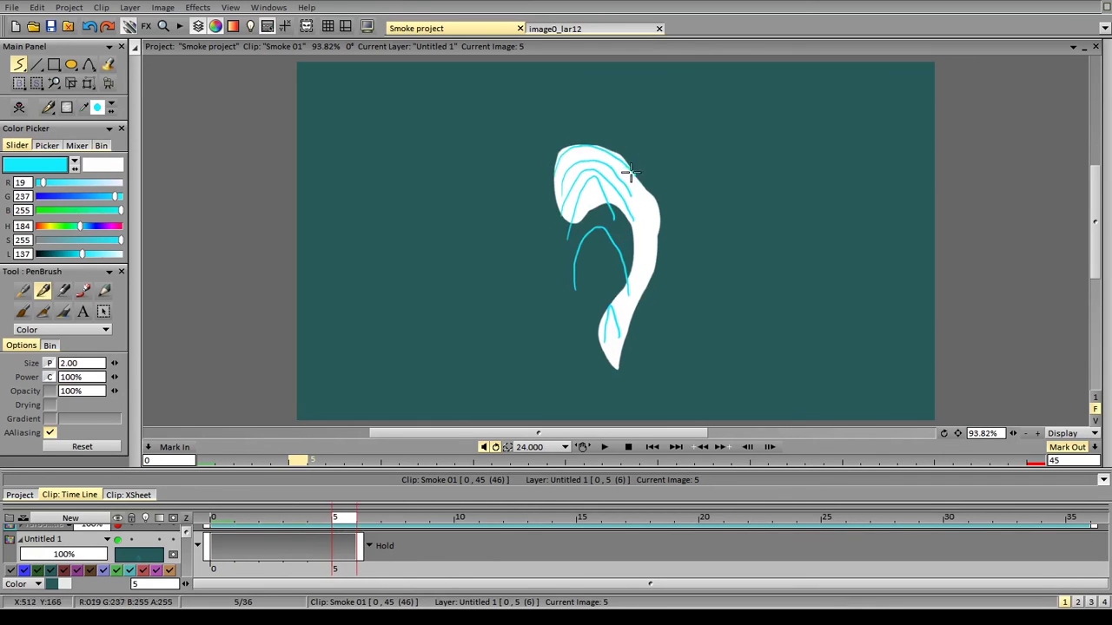
{"action": "key", "text": "Right"}
{"action": "mouse_move", "coordinate": [555, 152]}
{"action": "left_mouse_down"}
{"action": "mouse_move", "coordinate": [585, 129]}
{"action": "mouse_move", "coordinate": [634, 163]}
{"action": "left_mouse_up"}
{"action": "key", "text": "Right"}
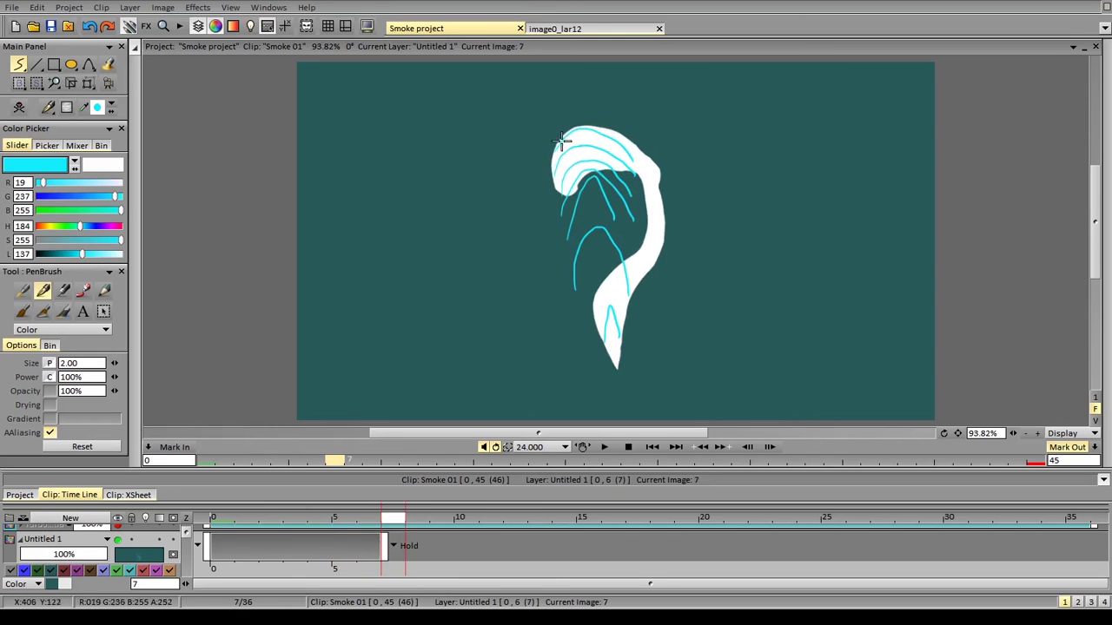
Continue the cyan arcs over the smoke's head up to about frame 15 and clear them all
{"action": "key", "text": "Right"}
{"action": "mouse_move", "coordinate": [558, 135]}
{"action": "left_mouse_down"}
{"action": "mouse_move", "coordinate": [582, 120]}
{"action": "mouse_move", "coordinate": [616, 139]}
{"action": "mouse_move", "coordinate": [550, 135]}
{"action": "mouse_move", "coordinate": [572, 117]}
{"action": "mouse_move", "coordinate": [616, 128]}
{"action": "mouse_move", "coordinate": [556, 125]}
{"action": "mouse_move", "coordinate": [586, 110]}
{"action": "mouse_move", "coordinate": [628, 127]}
{"action": "mouse_move", "coordinate": [566, 114]}
{"action": "mouse_move", "coordinate": [627, 122]}
{"action": "mouse_move", "coordinate": [569, 131]}
{"action": "mouse_move", "coordinate": [571, 149]}
{"action": "mouse_move", "coordinate": [599, 101]}
{"action": "mouse_move", "coordinate": [574, 105]}
{"action": "mouse_move", "coordinate": [602, 107]}
{"action": "left_mouse_up"}
{"action": "key", "text": "Right"}
{"action": "key", "text": "Right"}
{"action": "key", "text": "Right"}
{"action": "key", "text": "Left"}
{"action": "key", "text": "Left"}
{"action": "key", "text": "Right"}
{"action": "key", "text": "Right"}
{"action": "key", "text": "Right"}
{"action": "key", "text": "Right"}
{"action": "key", "text": "Right"}
{"action": "key", "text": "Right"}
{"action": "key", "text": "Right"}
{"action": "key", "text": "Left"}
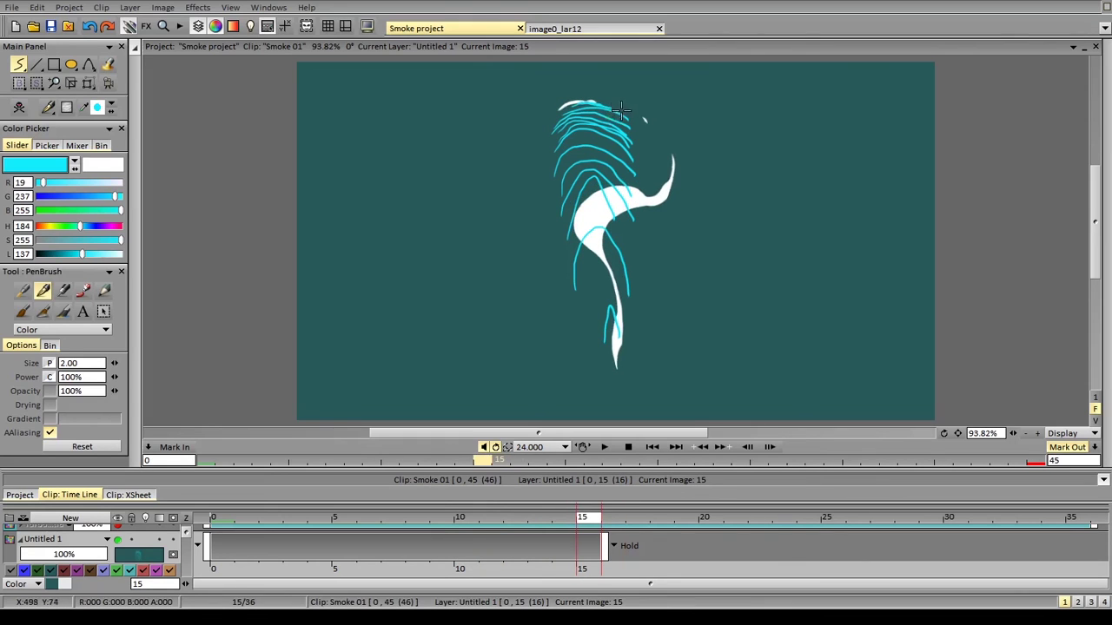
{"action": "key", "text": "Delete"}
Return to frame 0 and mark the smoke's lower left bend with curved cyan strokes up to frame 5
{"action": "key", "text": "Left"}
{"action": "key", "text": "Left"}
{"action": "key", "text": "Left"}
{"action": "key", "text": "Left"}
{"action": "key", "text": "Left"}
{"action": "key", "text": "Left"}
{"action": "key", "text": "Left"}
{"action": "key", "text": "Left"}
{"action": "key", "text": "Left"}
{"action": "key", "text": "Left"}
{"action": "key", "text": "Left"}
{"action": "key", "text": "Left"}
{"action": "key", "text": "Left"}
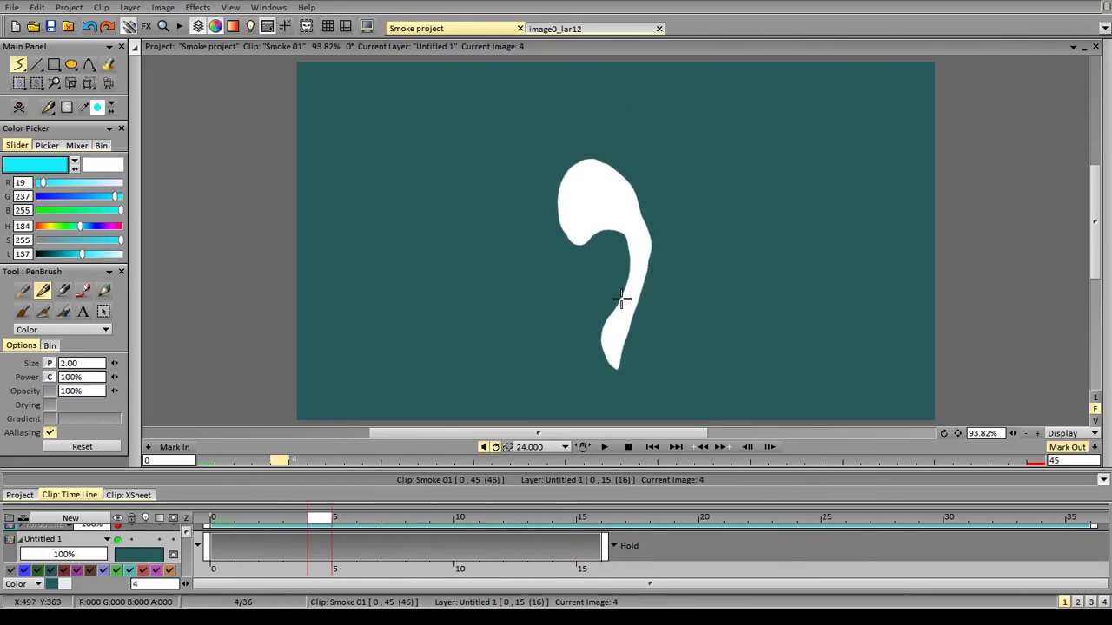
{"action": "key", "text": "Left"}
{"action": "key", "text": "Left"}
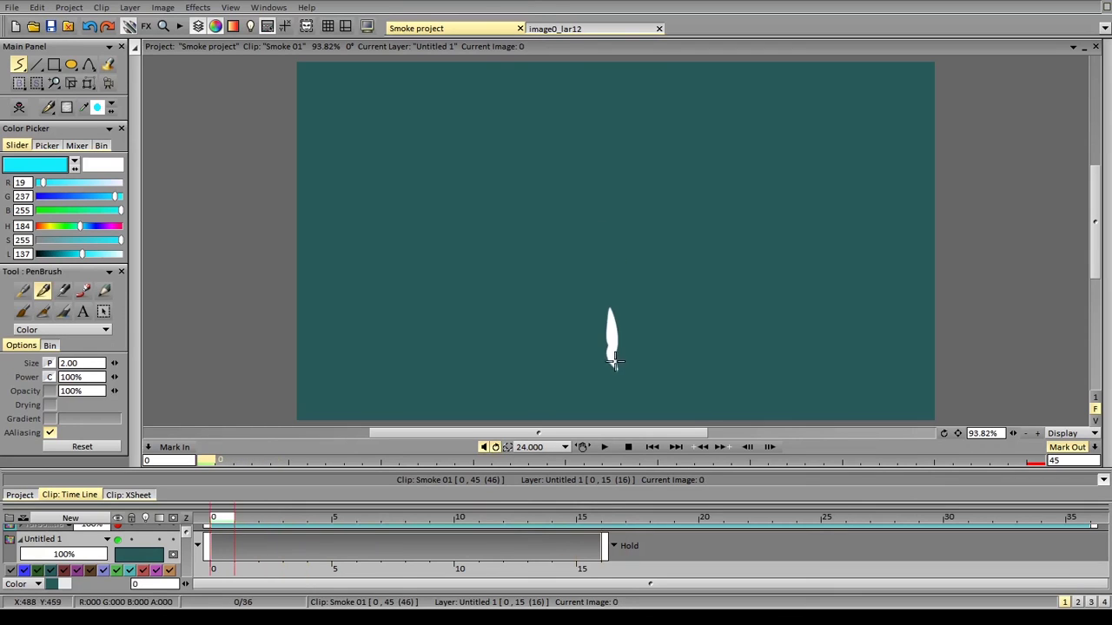
{"action": "key", "text": "Right"}
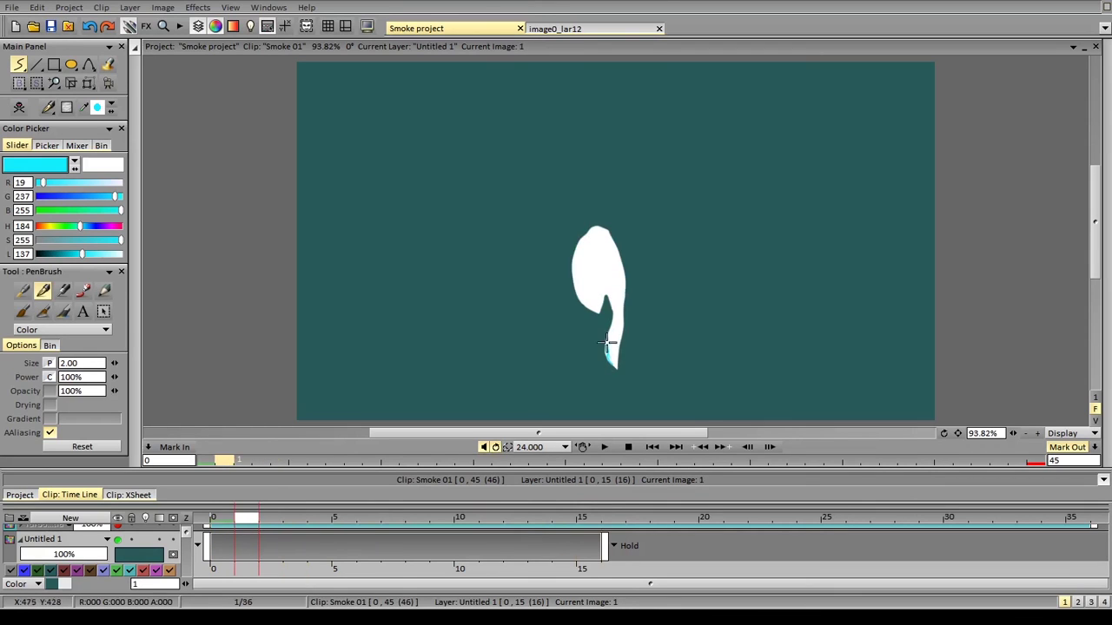
{"action": "key", "text": "Right"}
{"action": "key", "text": "Right"}
{"action": "key", "text": "Right"}
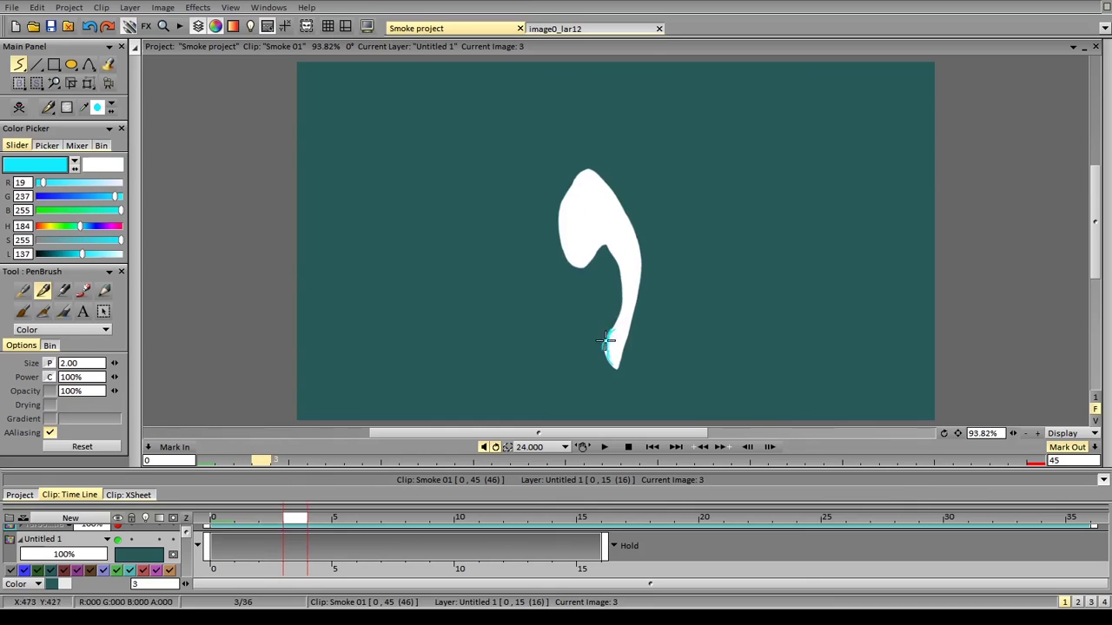
{"action": "key", "text": "Right"}
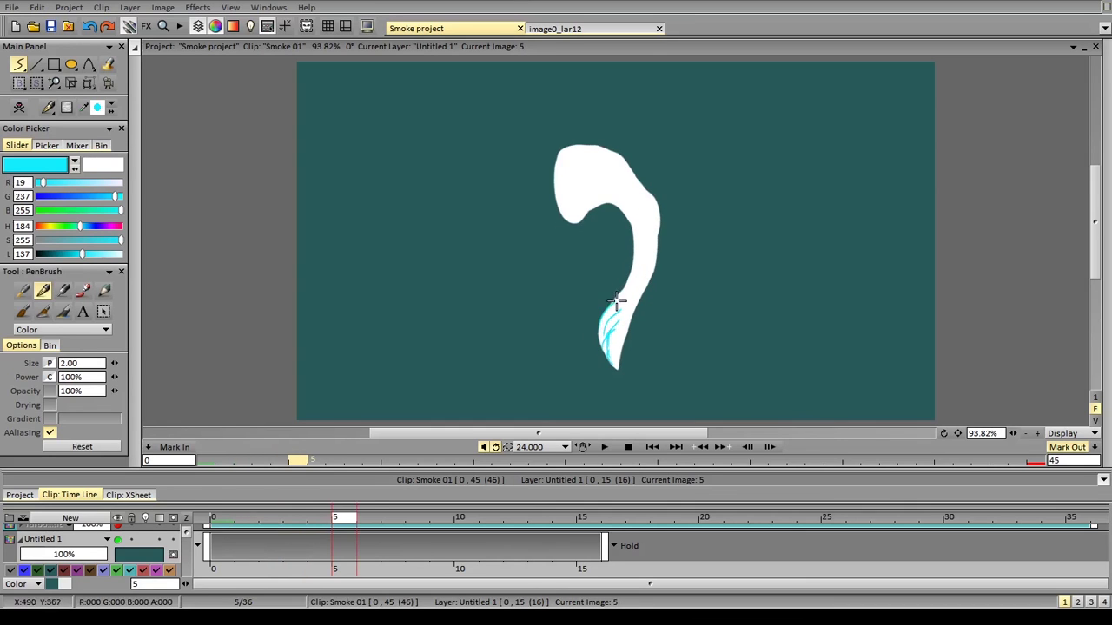
Add further cyan strokes across the rising left bend of the white smoke from frame 6 to frame 15
{"action": "key", "text": "Right"}
{"action": "key", "text": "Right"}
{"action": "key", "text": "Right"}
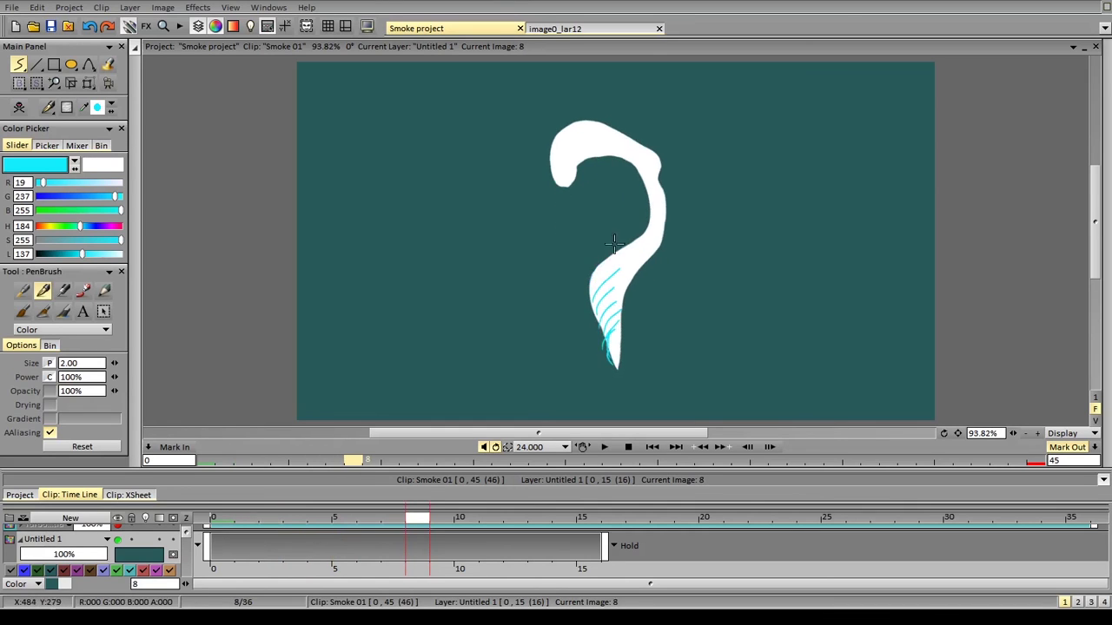
{"action": "key", "text": "Right"}
{"action": "key", "text": "Right"}
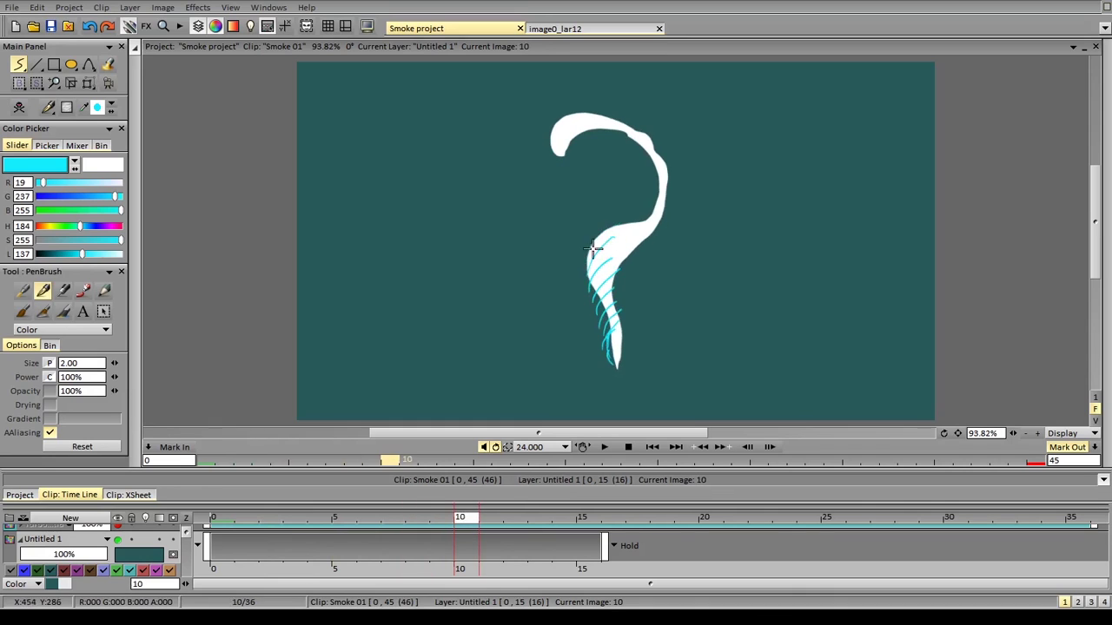
{"action": "key", "text": "Right"}
{"action": "key", "text": "Right"}
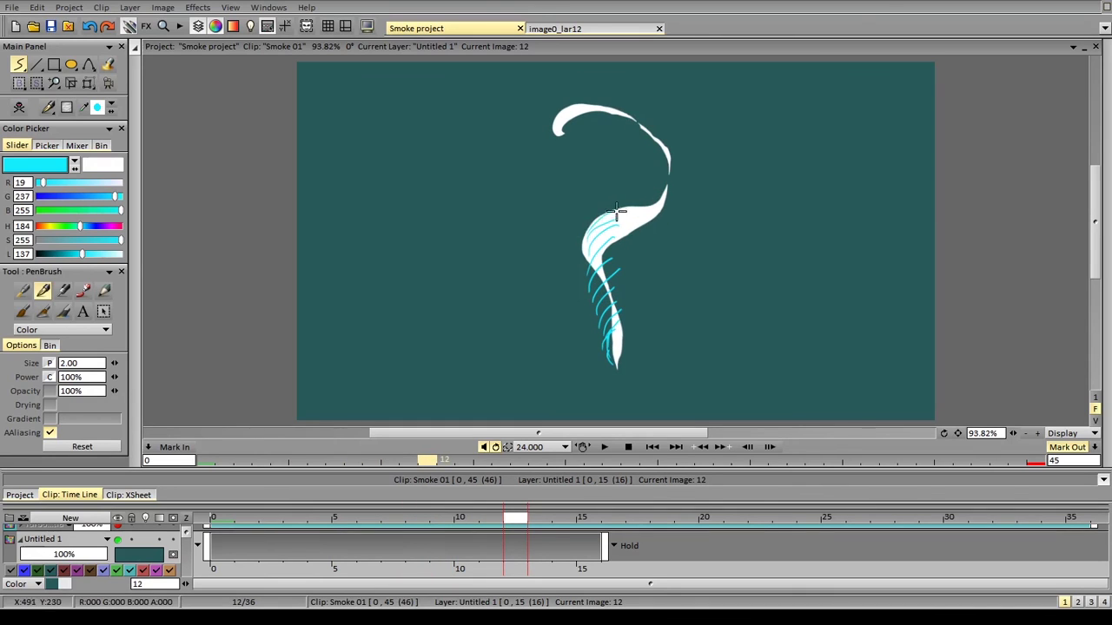
{"action": "key", "text": "Right"}
{"action": "key", "text": "Right"}
{"action": "key", "text": "Right"}
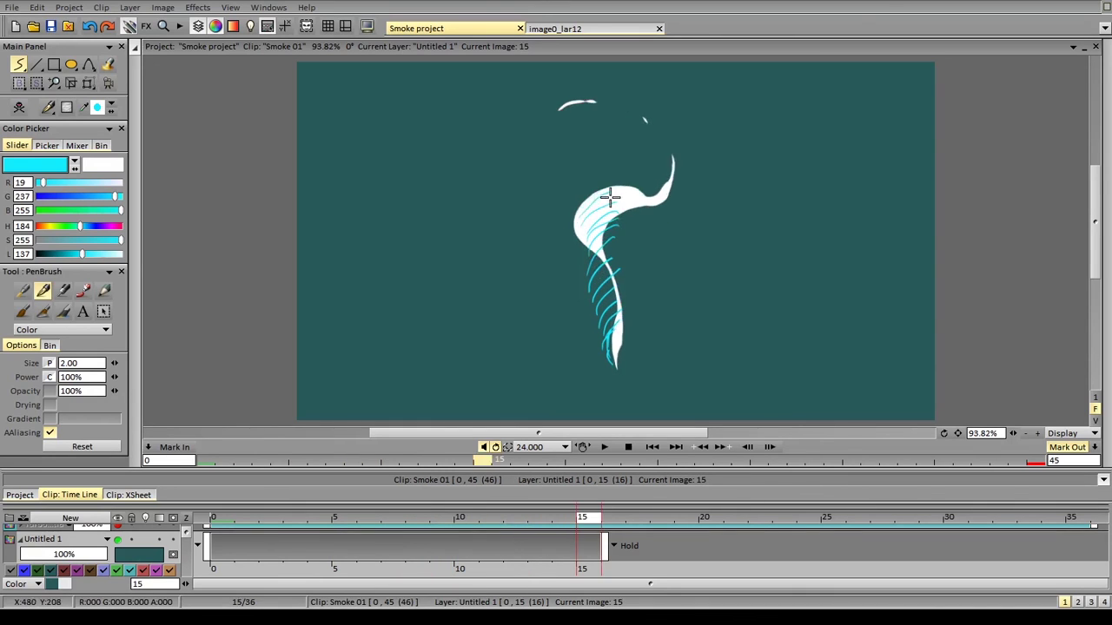
Follow the left bend with closely spaced cyan strokes from frame 16 to frame 25, and clear all the strokes
{"action": "key", "text": "Right"}
{"action": "key", "text": "Right"}
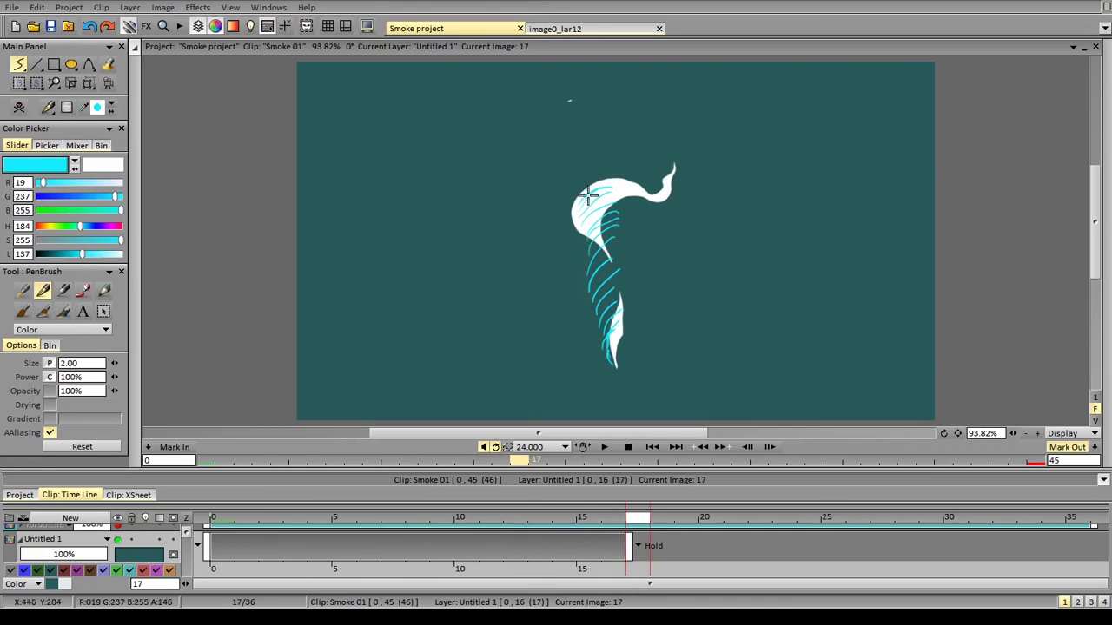
{"action": "key", "text": "Right"}
{"action": "key", "text": "Right"}
{"action": "key", "text": "Right"}
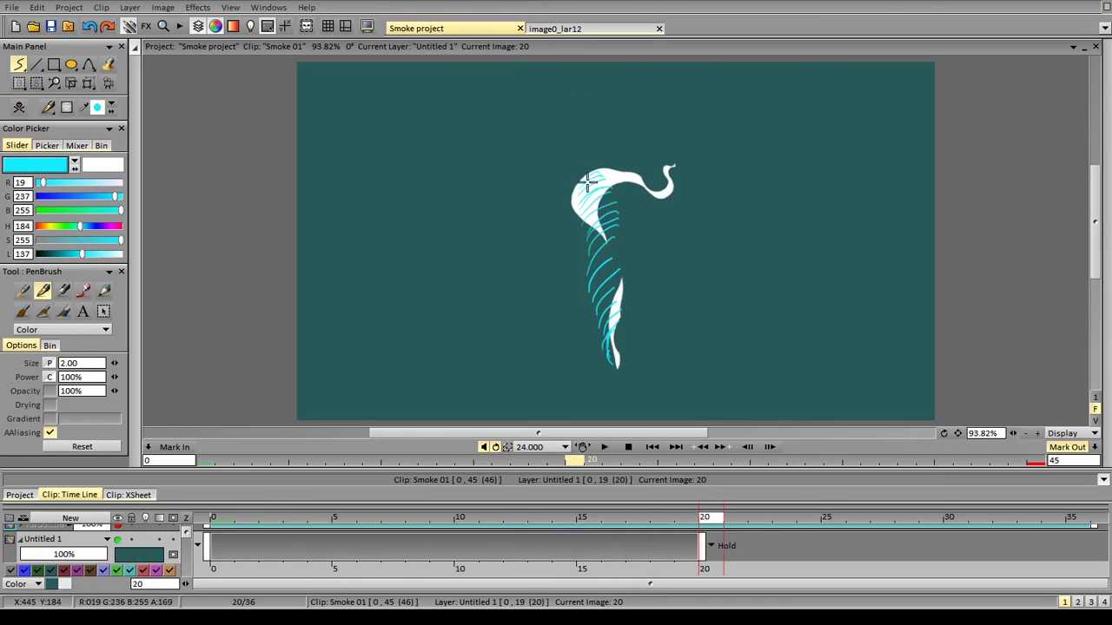
{"action": "key", "text": "Right"}
{"action": "key", "text": "Right"}
{"action": "key", "text": "Right"}
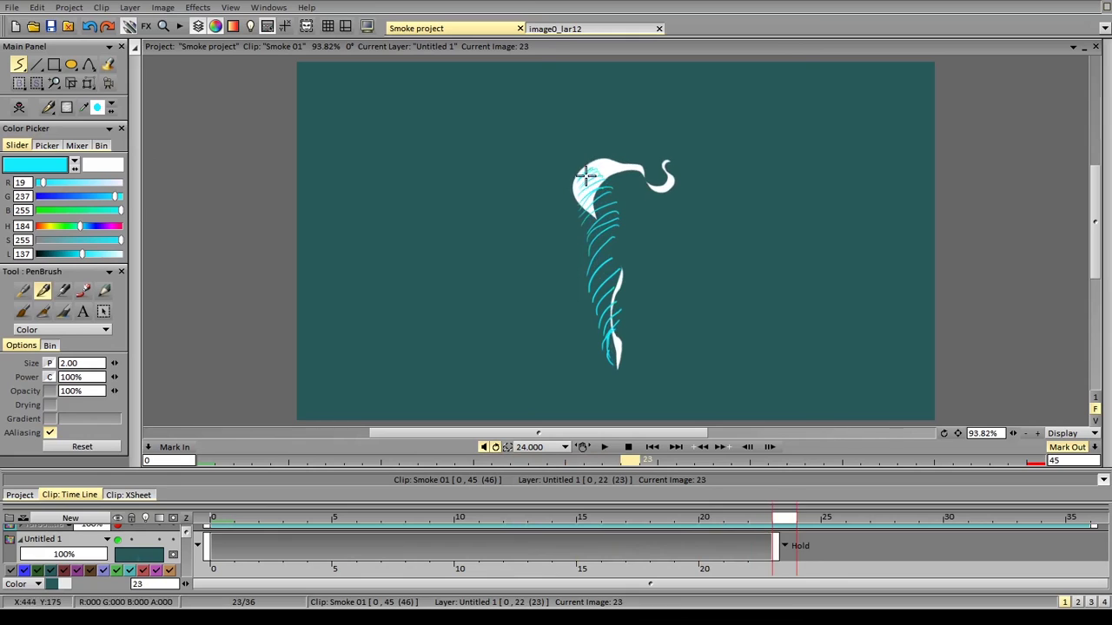
{"action": "key", "text": "Right"}
{"action": "left_click_drag", "start_coordinate": [585, 174], "coordinate": [599, 158]}
{"action": "key", "text": "Right"}
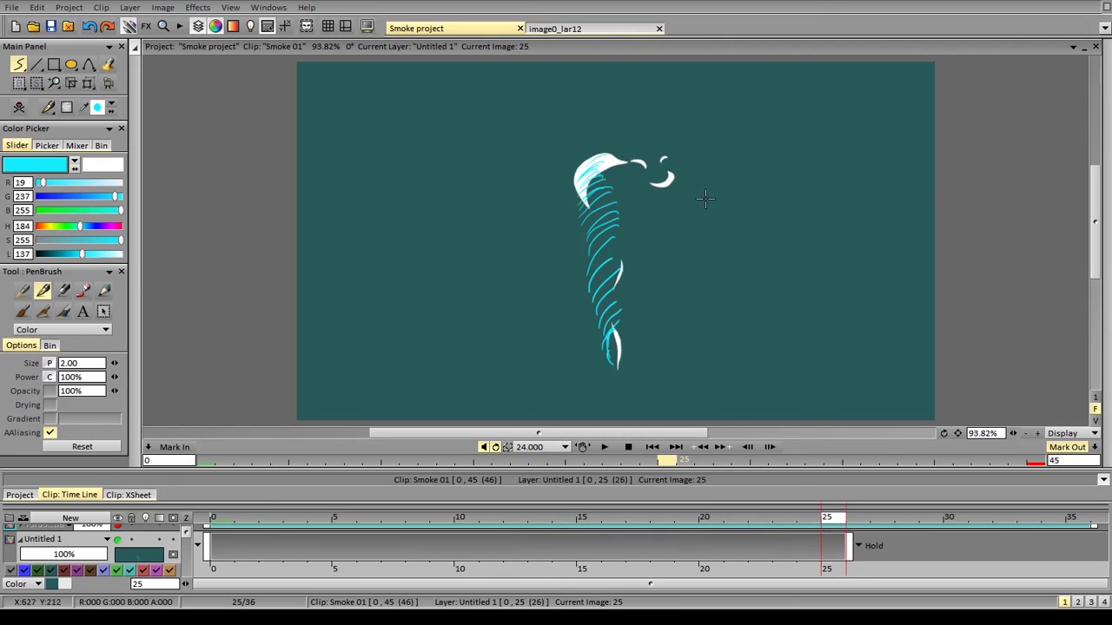
{"action": "left_click_drag", "start_coordinate": [693, 207], "coordinate": [699, 163]}
{"action": "key", "text": "BackSpace"}
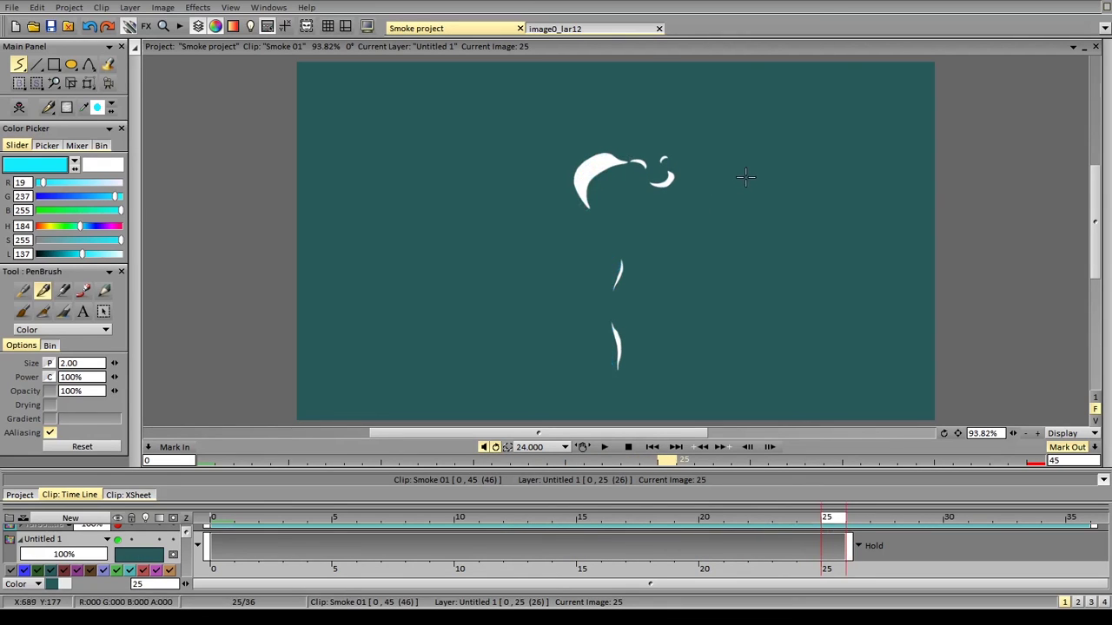
Step back and forth through the white smoke's frames up to about 25 to examine how its bends travel and slow down
{"action": "key", "text": "Left"}
{"action": "key", "text": "Left"}
{"action": "key", "text": "Left"}
{"action": "key", "text": "Left"}
{"action": "key", "text": "Left"}
{"action": "key", "text": "Left"}
{"action": "key", "text": "Left"}
{"action": "key", "text": "Left"}
{"action": "key", "text": "Left"}
{"action": "key", "text": "Left"}
{"action": "key", "text": "Left"}
{"action": "key", "text": "Left"}
{"action": "key", "text": "Left"}
{"action": "key", "text": "Left"}
{"action": "key", "text": "Left"}
{"action": "key", "text": "Left"}
{"action": "key", "text": "Left"}
{"action": "key", "text": "Left"}
{"action": "key", "text": "Right"}
{"action": "key", "text": "Right"}
{"action": "key", "text": "Right"}
{"action": "key", "text": "Right"}
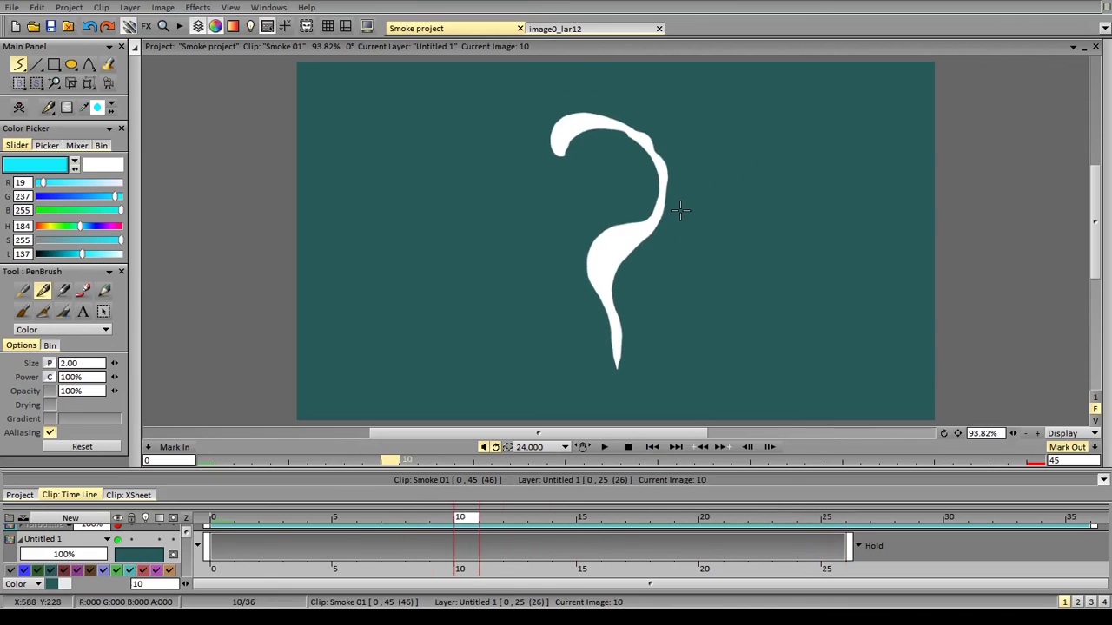
{"action": "key", "text": "Left"}
{"action": "key", "text": "Left"}
{"action": "key", "text": "Left"}
{"action": "key", "text": "Left"}
{"action": "key", "text": "Left"}
{"action": "key", "text": "Left"}
{"action": "key", "text": "Left"}
{"action": "key", "text": "Left"}
{"action": "key", "text": "Left"}
{"action": "key", "text": "Right"}
{"action": "key", "text": "Right"}
{"action": "key", "text": "Right"}
{"action": "key", "text": "Right"}
{"action": "key", "text": "Right"}
{"action": "key", "text": "Right"}
{"action": "key", "text": "Right"}
{"action": "key", "text": "Right"}
{"action": "key", "text": "Right"}
{"action": "key", "text": "Right"}
{"action": "key", "text": "Right"}
{"action": "key", "text": "Right"}
{"action": "key", "text": "Right"}
{"action": "key", "text": "Right"}
{"action": "key", "text": "Right"}
{"action": "key", "text": "Right"}
{"action": "key", "text": "Right"}
{"action": "key", "text": "Right"}
{"action": "key", "text": "Right"}
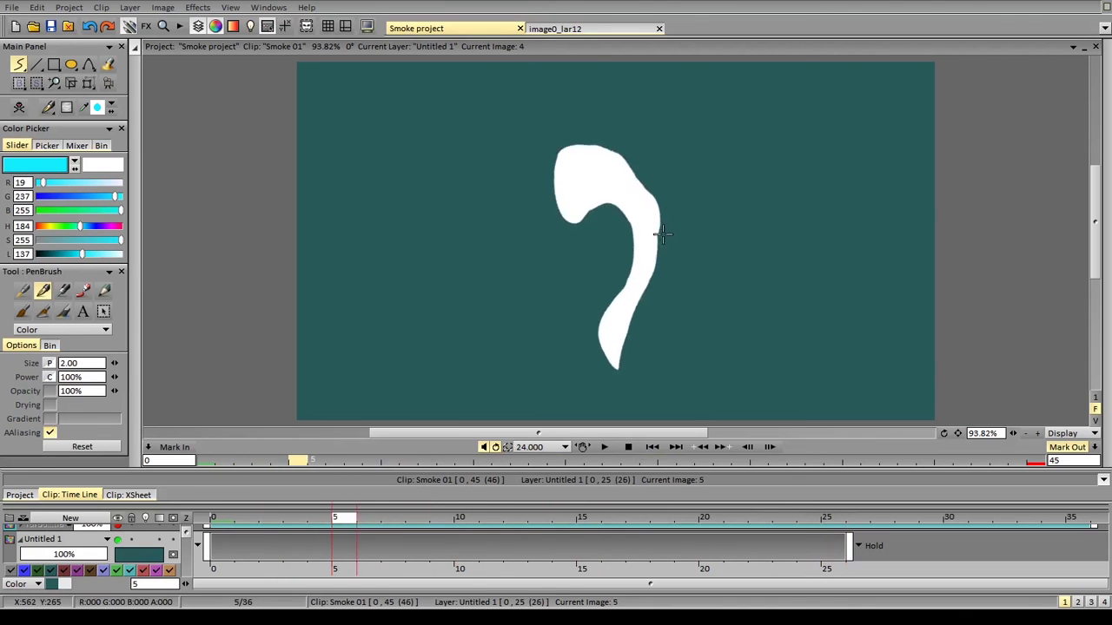
{"action": "key", "text": "Right"}
{"action": "key", "text": "Right"}
{"action": "key", "text": "Right"}
{"action": "key", "text": "Right"}
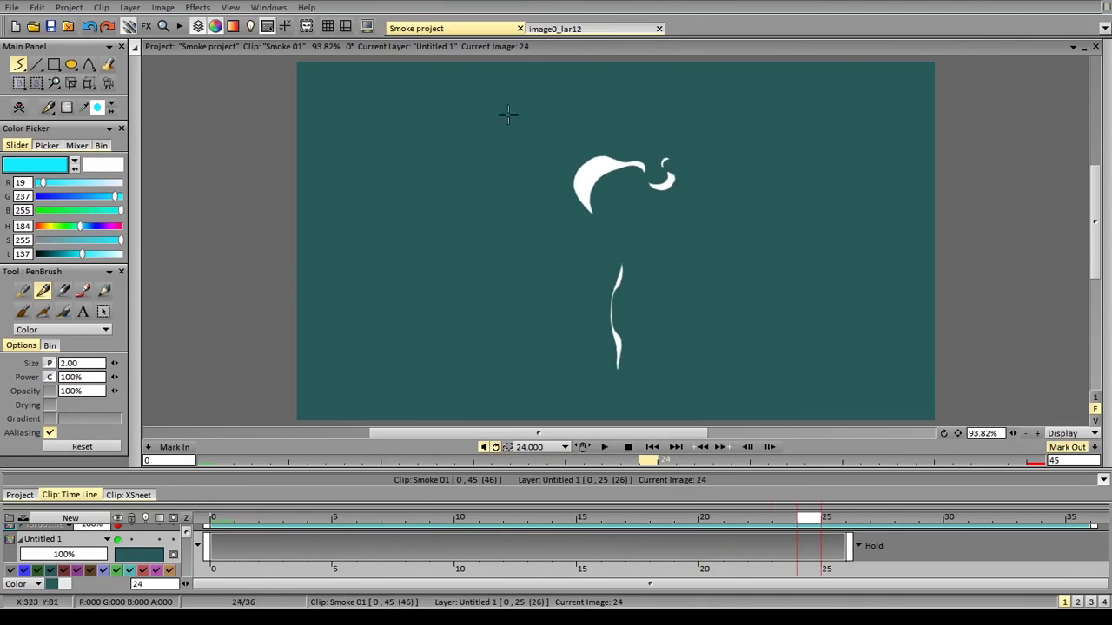
Clear the cyan ovals and arrows from the purple smoke in image0_lar12 and play back its animation
{"action": "left_click", "coordinate": [549, 28]}
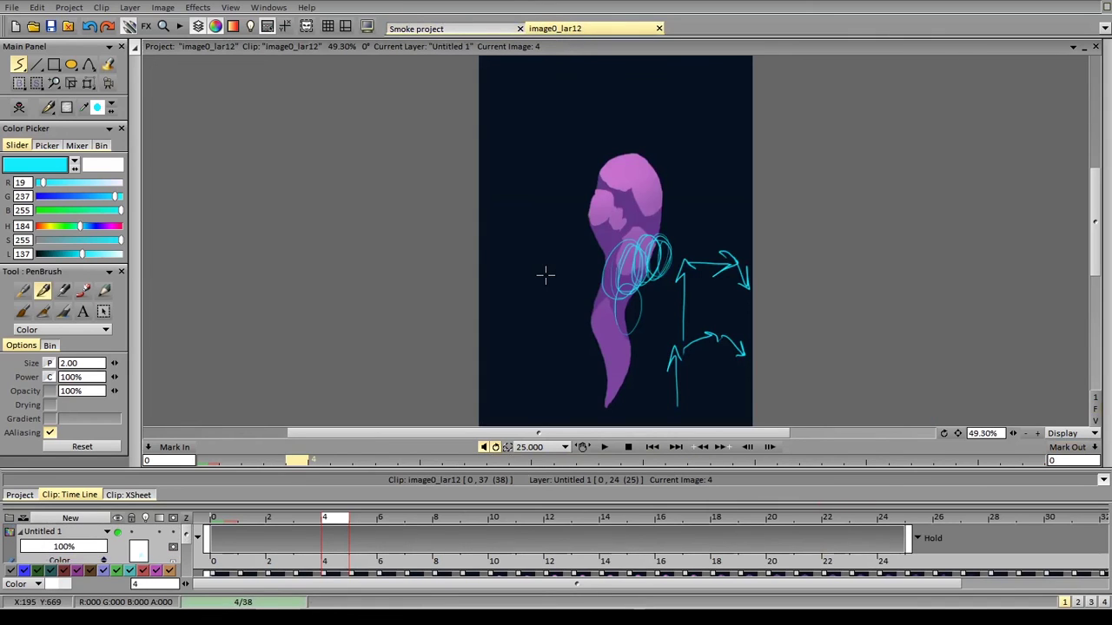
{"action": "key", "text": "Delete"}
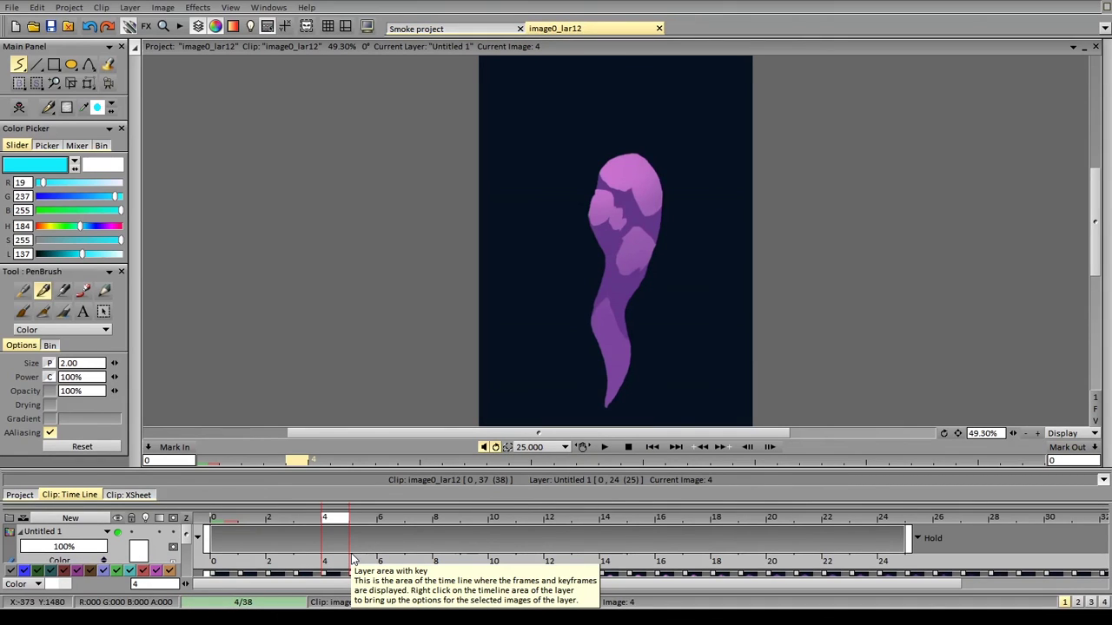
{"action": "left_click", "coordinate": [605, 449]}
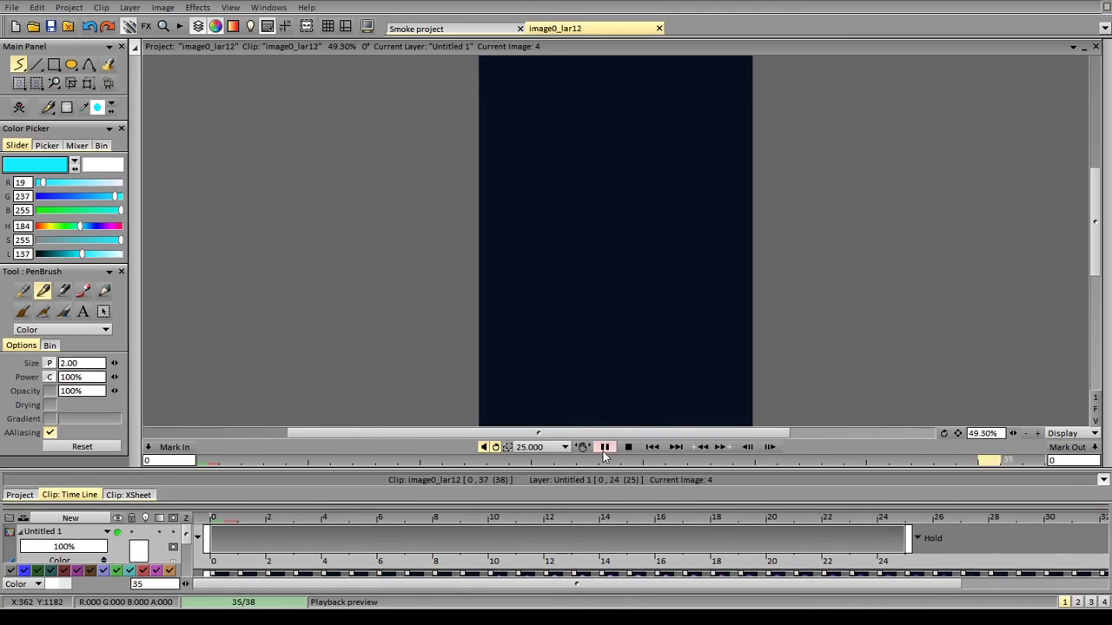
{"action": "left_click", "coordinate": [604, 453]}
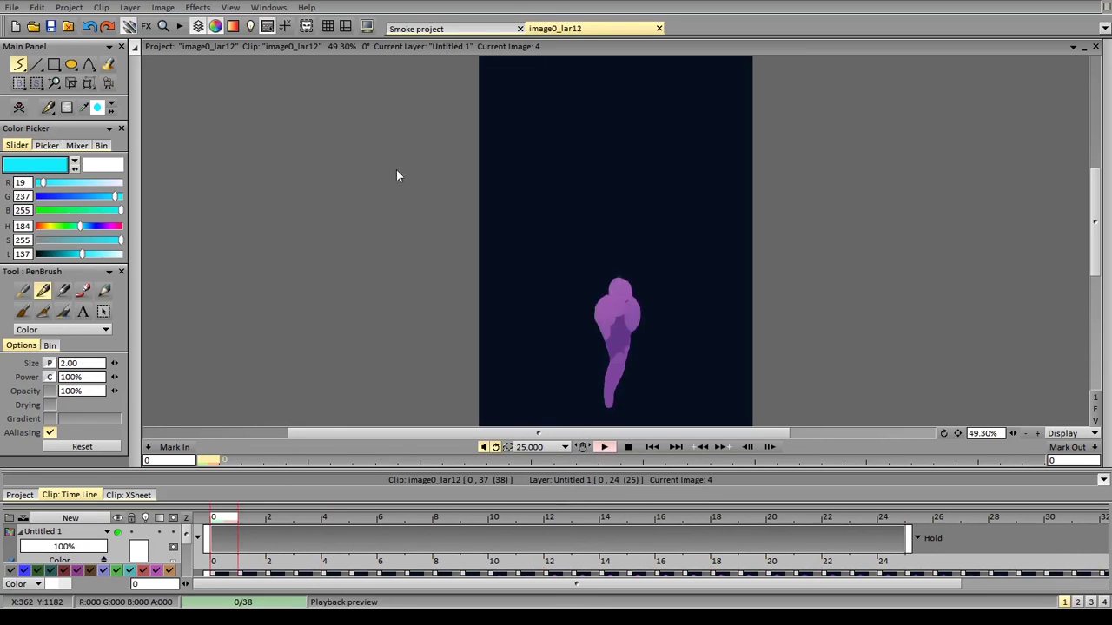